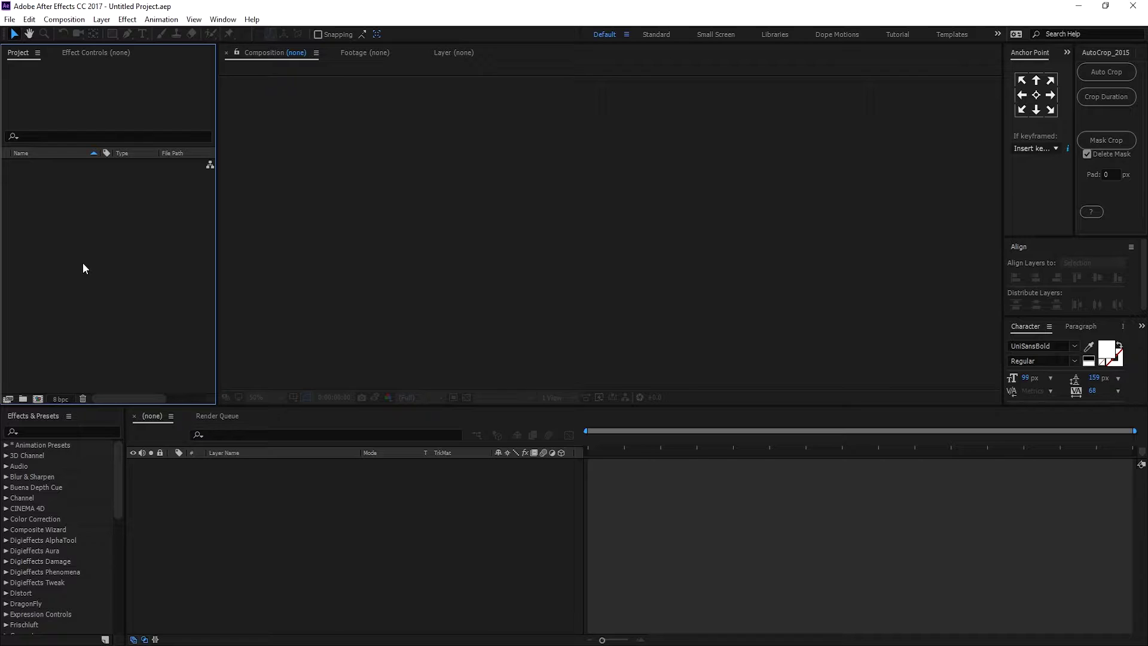
- Create a 1920 x 1080 composition named Main at 30 fps with a 10-second duration
{"action": "left_click", "coordinate": [37, 399]}
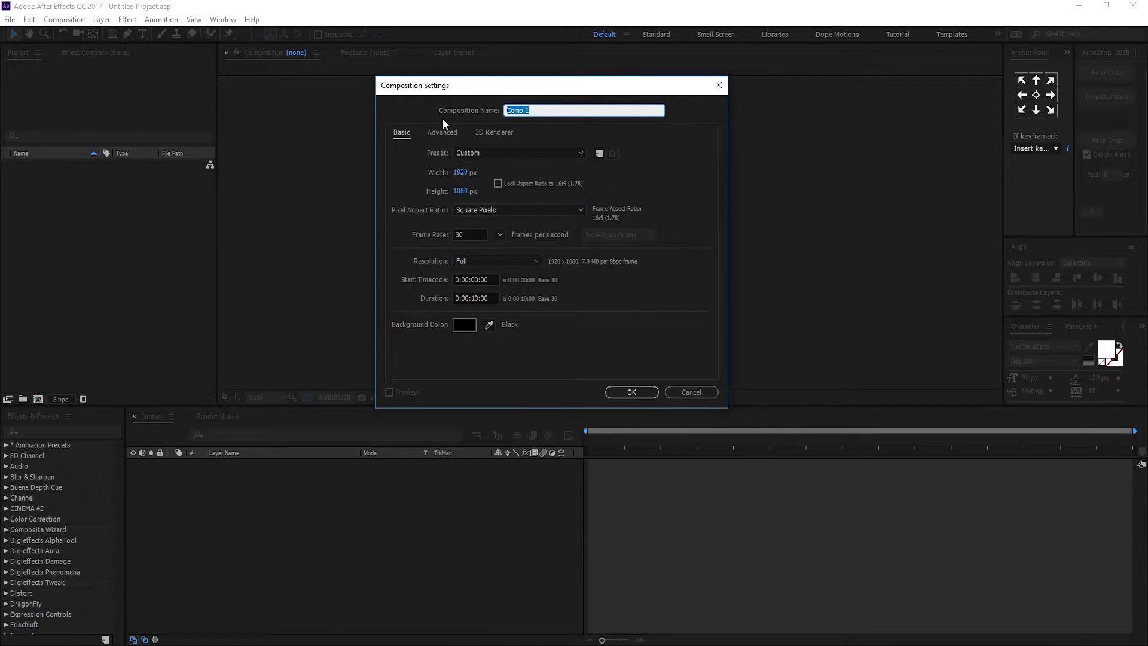
{"action": "type", "text": "Ma"}
{"action": "left_click", "coordinate": [482, 111]}
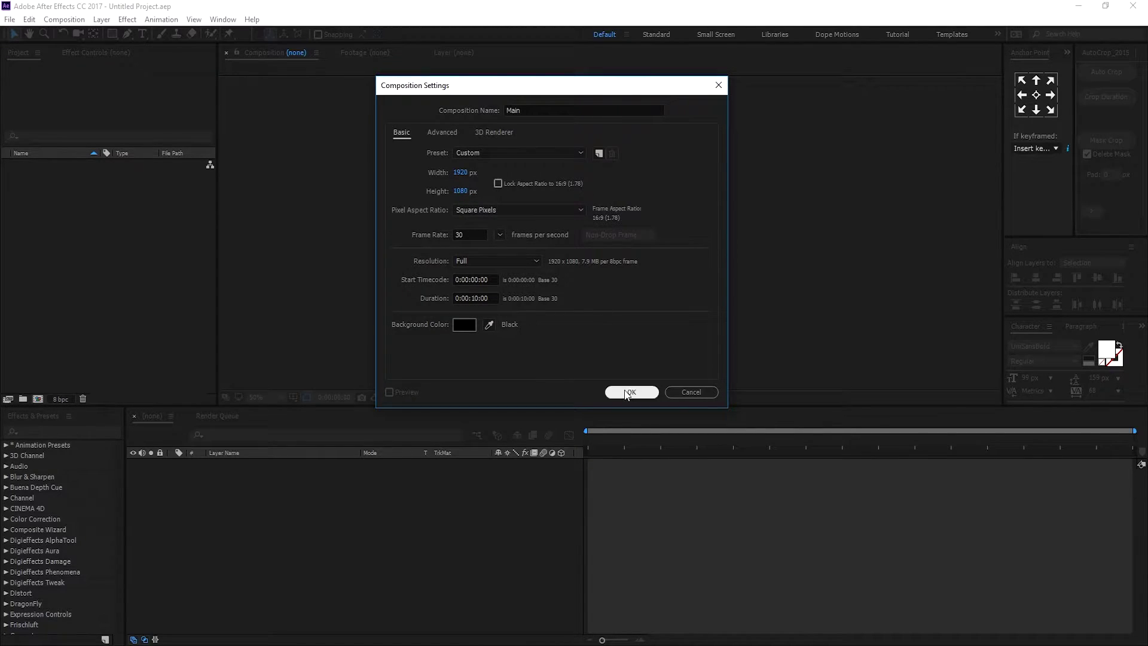
{"action": "left_click", "coordinate": [656, 391]}
- Add a full-frame rectangle shape layer with a 0 px stroke and a very light grey fill
{"action": "left_click_drag", "start_coordinate": [322, 411], "coordinate": [317, 471]}
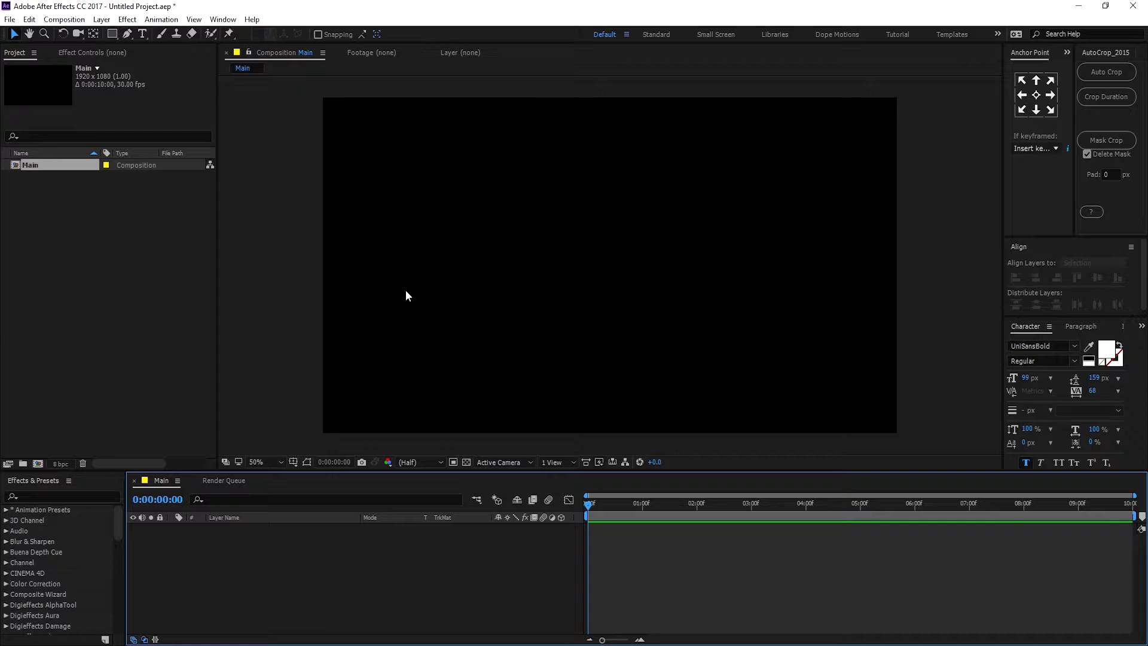
{"action": "double_click", "coordinate": [112, 38]}
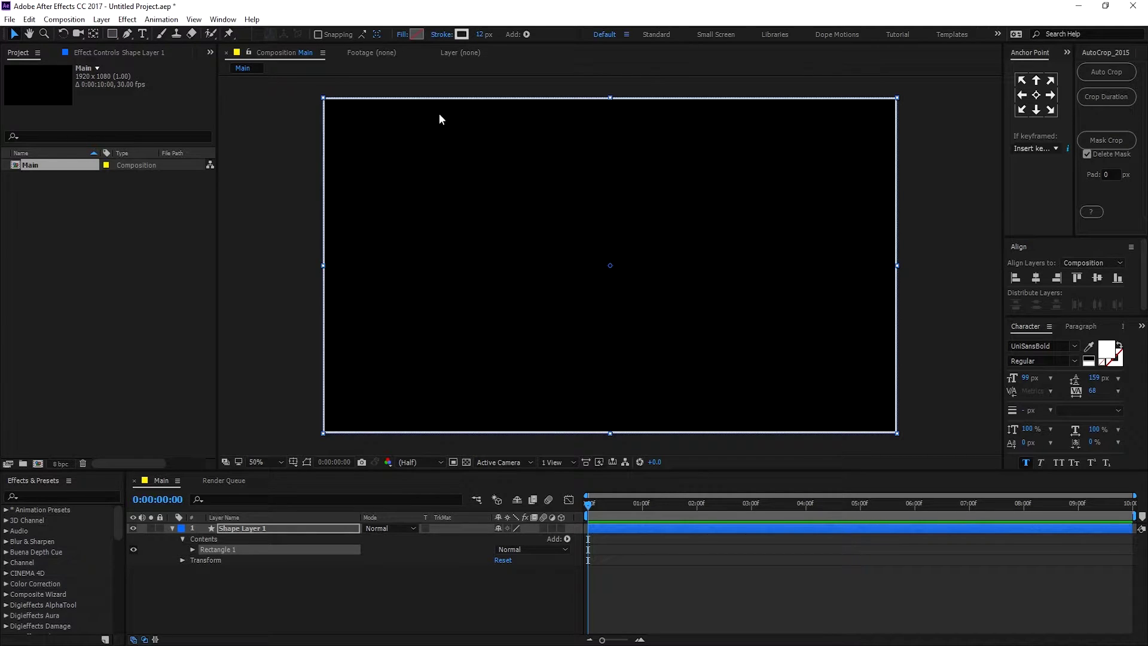
{"action": "left_click", "coordinate": [479, 35]}
{"action": "type", "text": "0"}
{"action": "key", "text": "Return"}
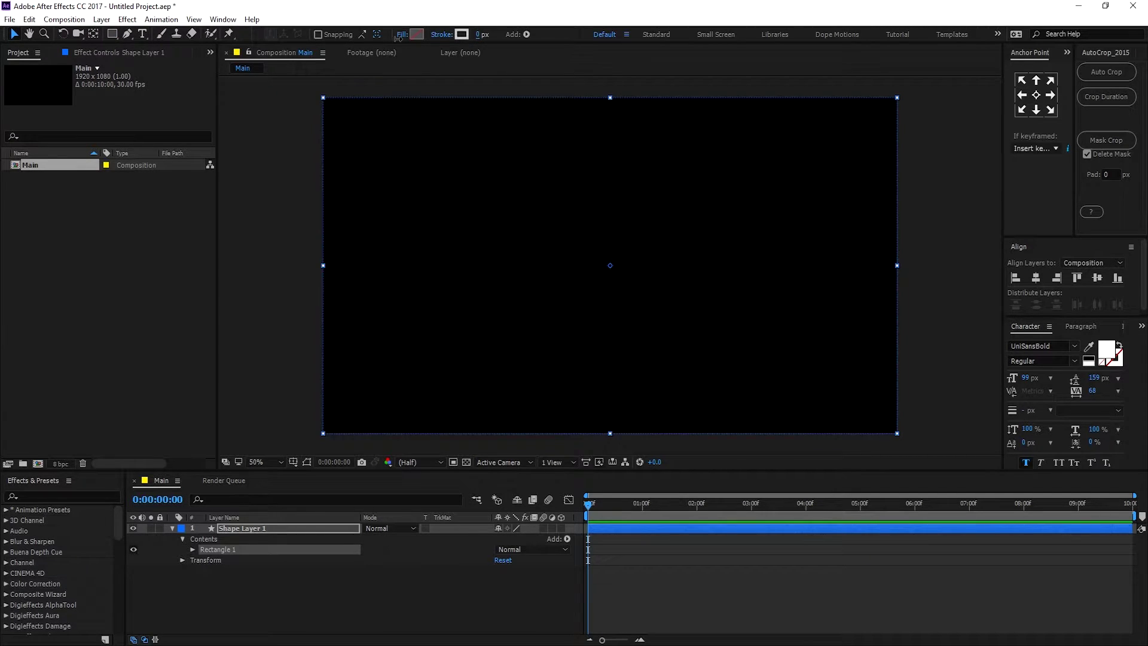
{"action": "left_click", "coordinate": [417, 34]}
{"action": "left_click_drag", "start_coordinate": [764, 325], "coordinate": [697, 311]}
{"action": "left_click", "coordinate": [1011, 296]}
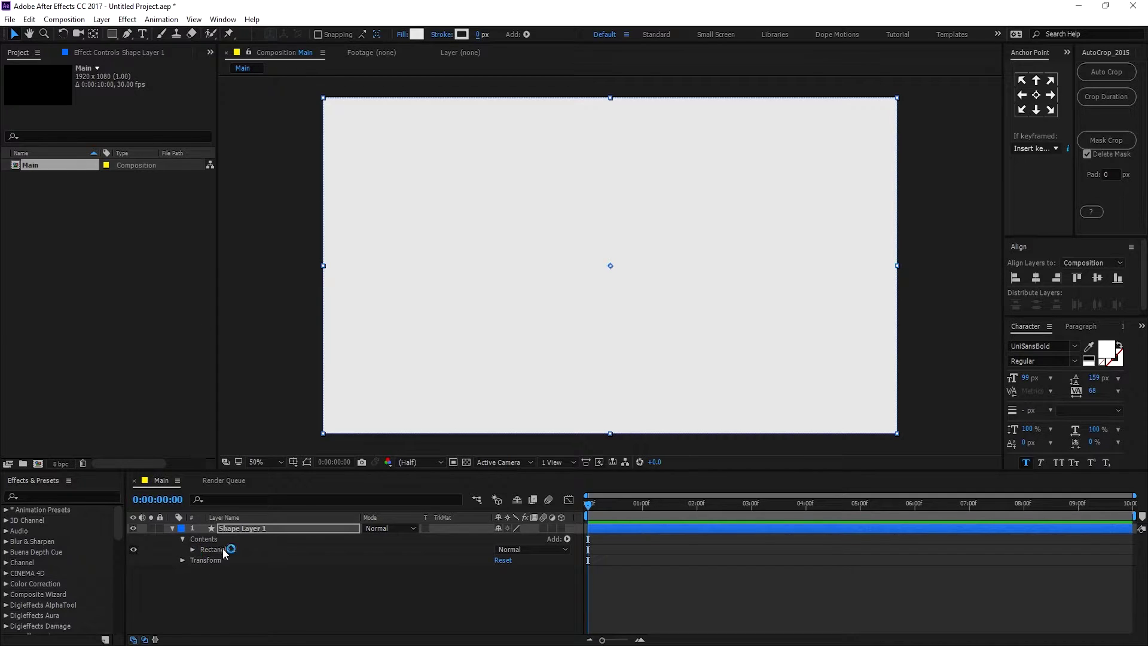
- Rename the rectangle's shape layer to Base
{"action": "left_click", "coordinate": [257, 530]}
{"action": "key", "text": "Return"}
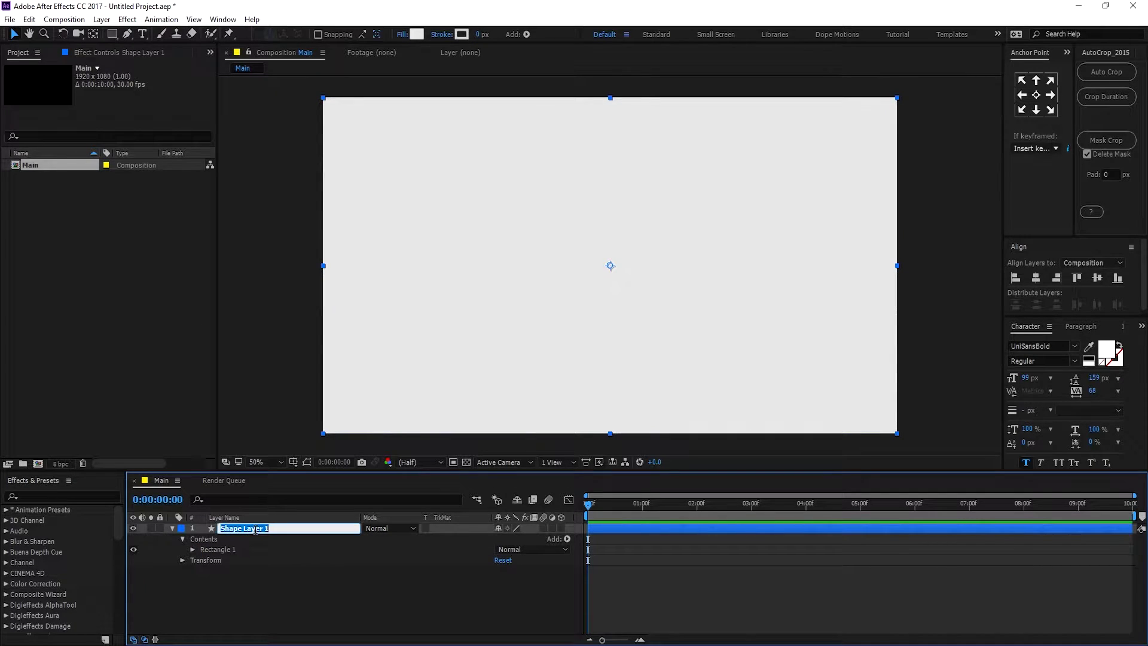
{"action": "type", "text": "Base"}
{"action": "left_click", "coordinate": [243, 619]}
- Set the size of the Base layer's rectangle path to 900 x 140
{"action": "left_click", "coordinate": [193, 549]}
{"action": "left_click", "coordinate": [204, 560]}
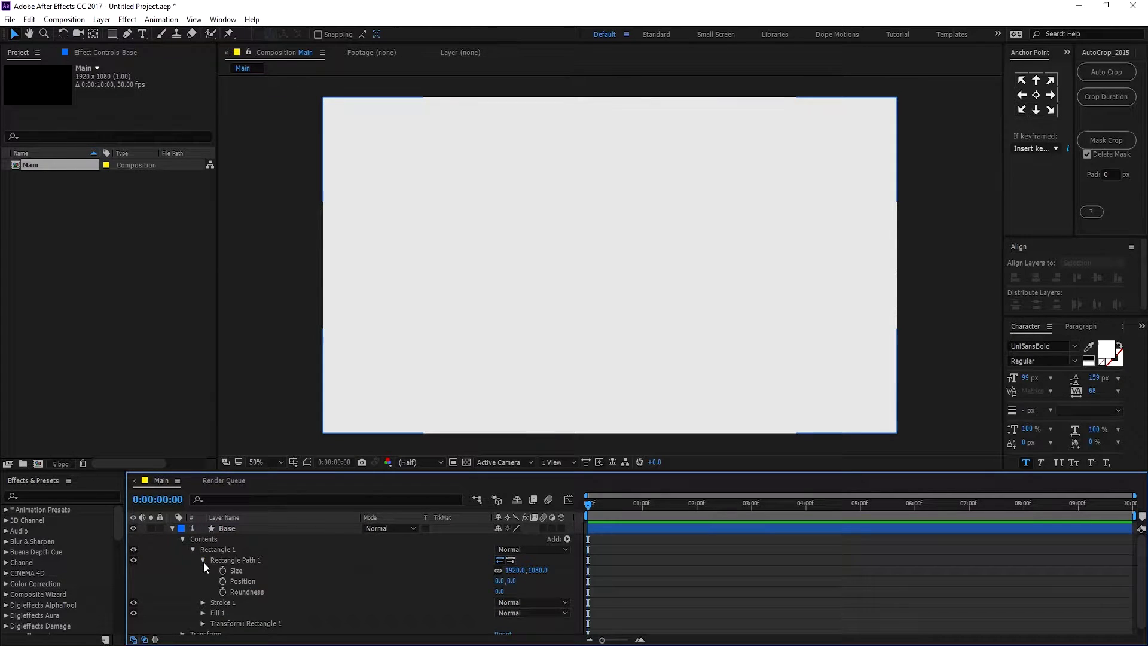
{"action": "left_click", "coordinate": [514, 570]}
{"action": "type", "text": "900"}
{"action": "key", "text": "Return"}
{"action": "left_click", "coordinate": [533, 570]}
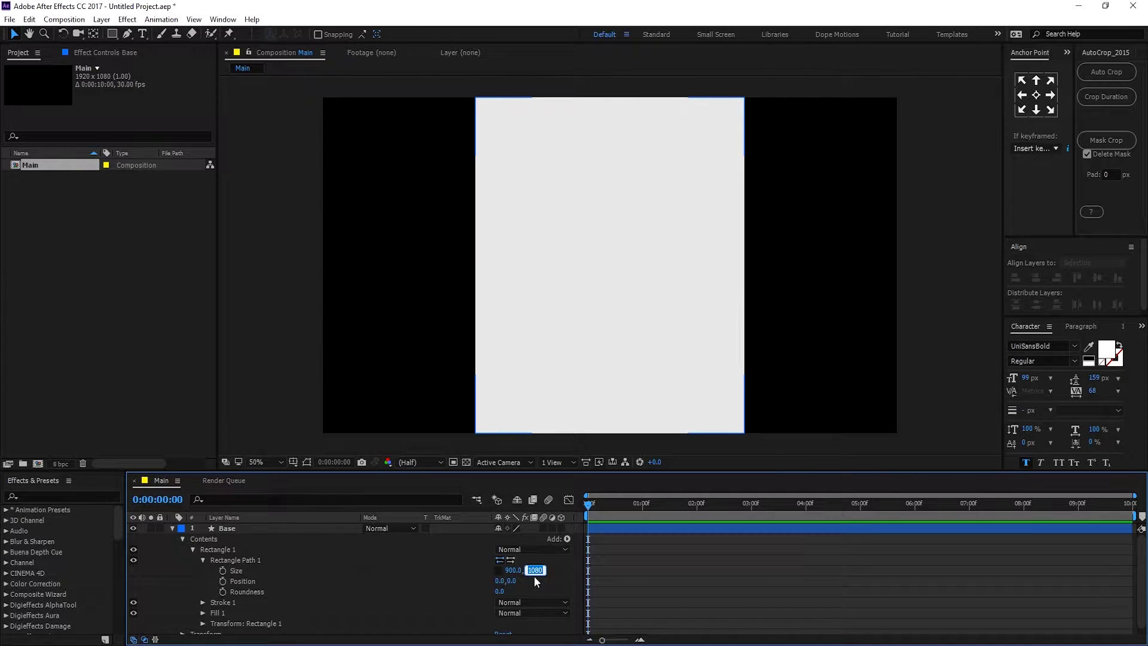
{"action": "type", "text": "140"}
{"action": "key", "text": "Return"}
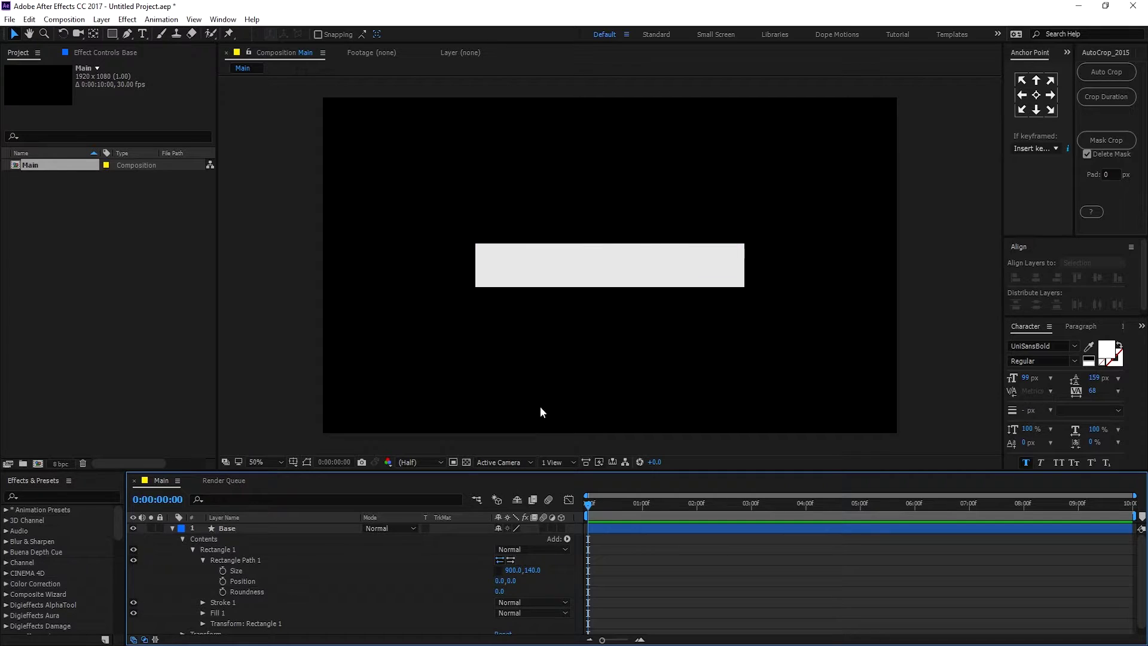
- Set the skew in the Base rectangle's own transform properties to 35
{"action": "left_click", "coordinate": [203, 560]}
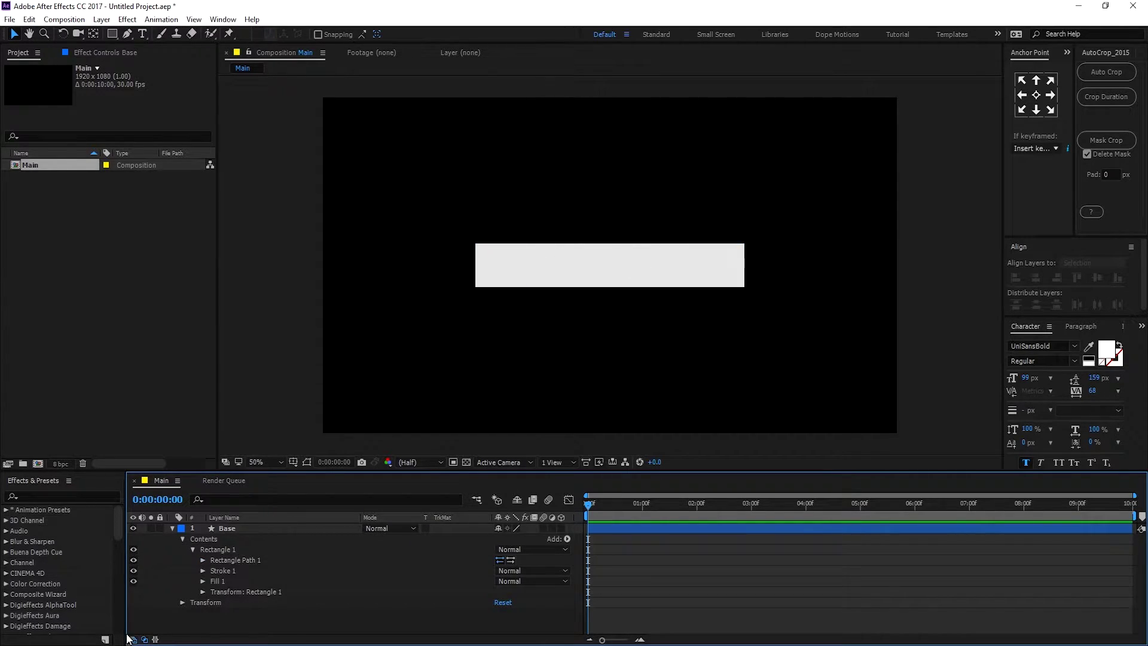
{"action": "left_click", "coordinate": [203, 592]}
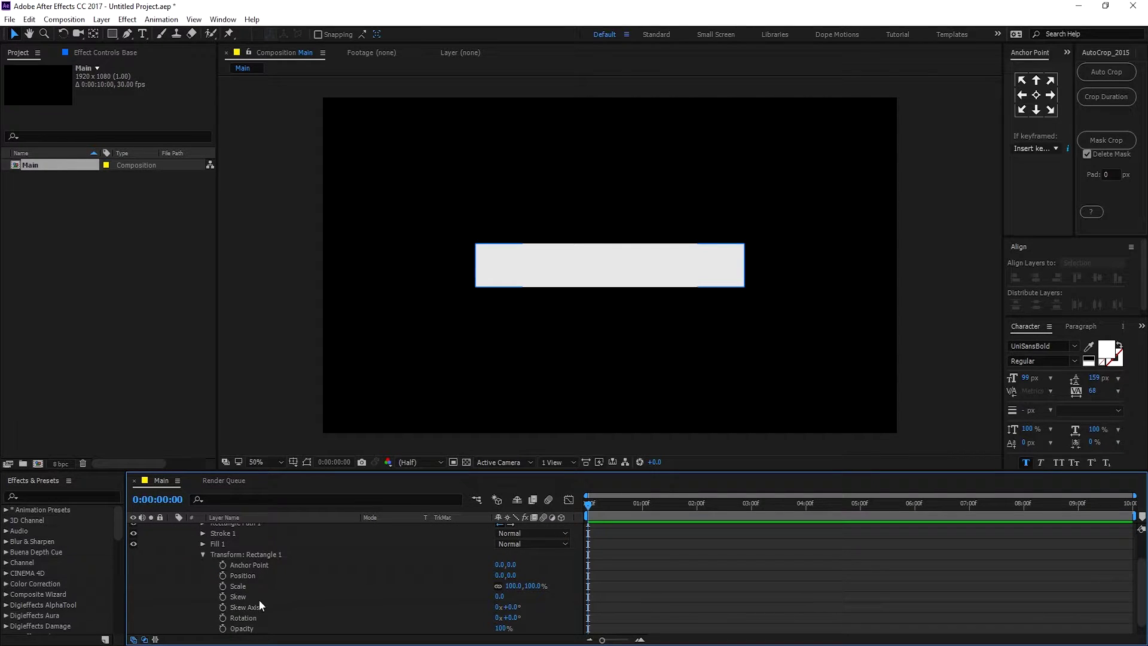
{"action": "left_click", "coordinate": [500, 597]}
{"action": "type", "text": "35"}
{"action": "key", "text": "Return"}
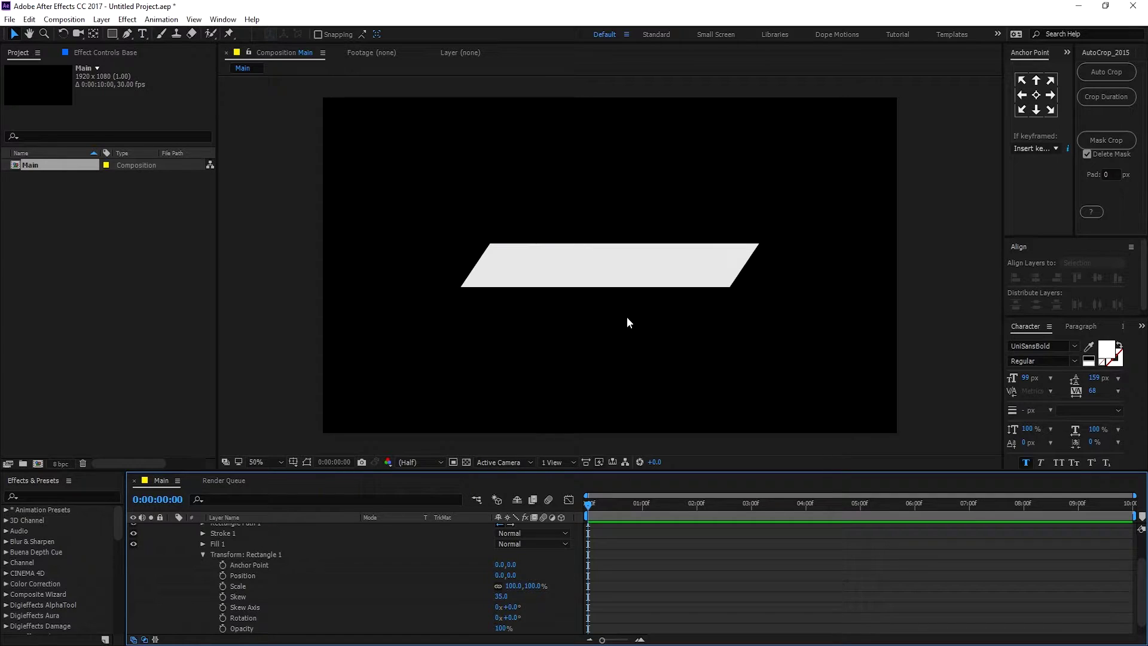
- Collapse the Base layer's properties and lock the layer
{"action": "left_click", "coordinate": [164, 555]}
{"action": "scroll", "coordinate": [170, 551], "scroll_direction": "up", "scroll_amount": 2}
{"action": "left_click", "coordinate": [172, 529]}
{"action": "left_click", "coordinate": [161, 529]}
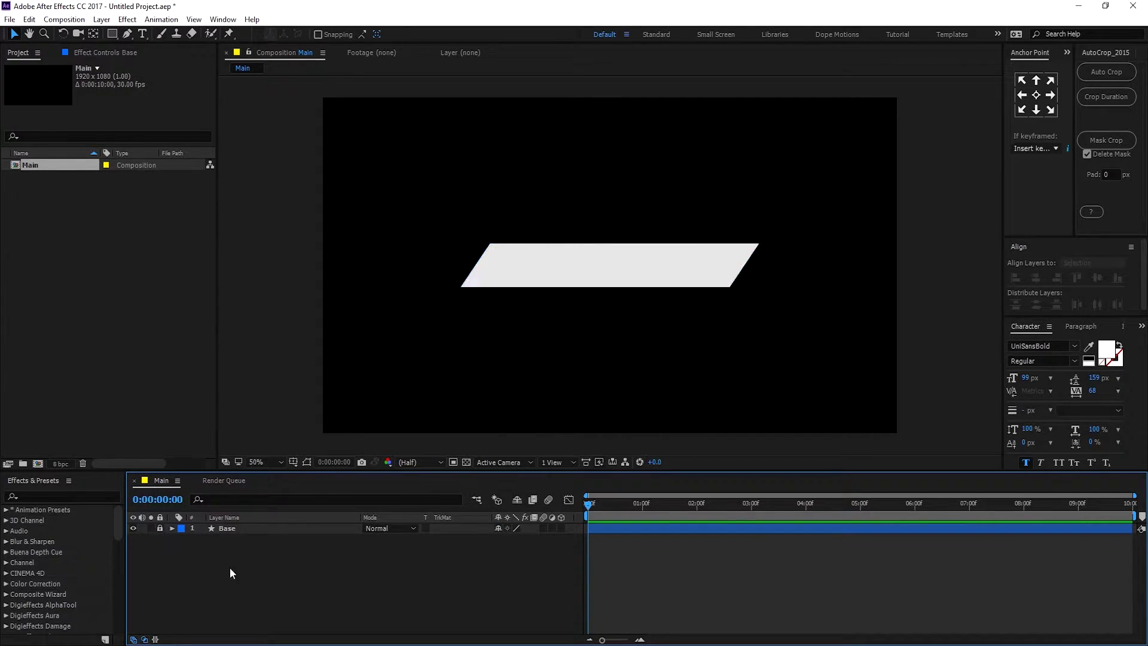
- Set up the Pen tool with no fill and a stroke width of 70 px
{"action": "left_click", "coordinate": [128, 34]}
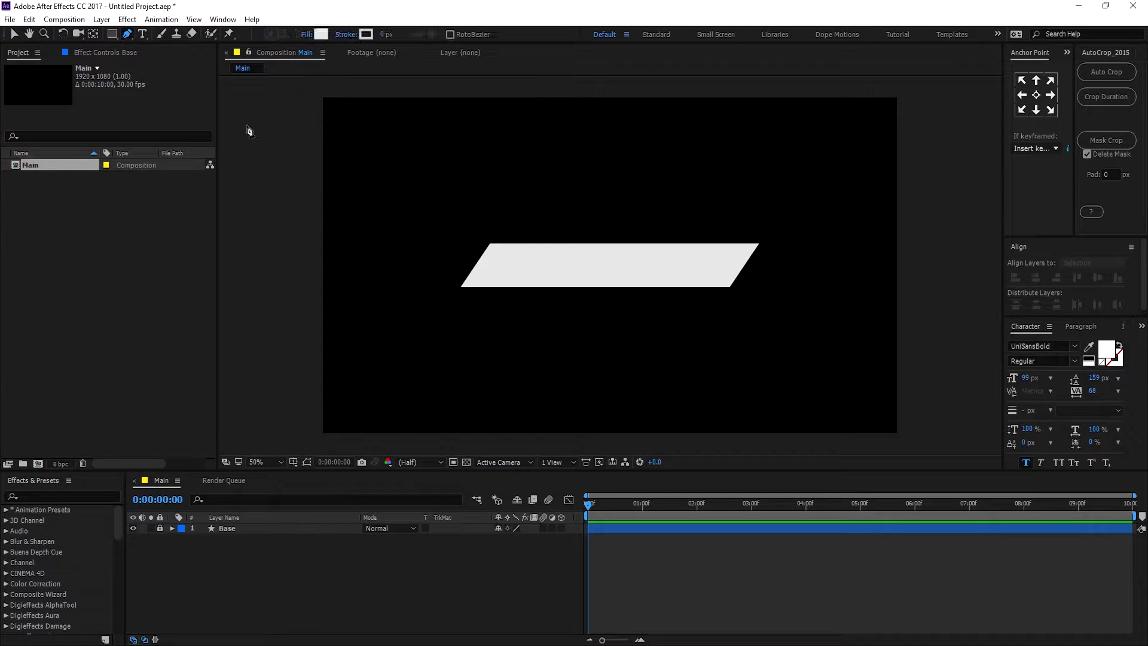
{"action": "left_click", "coordinate": [307, 36]}
{"action": "left_click", "coordinate": [717, 243]}
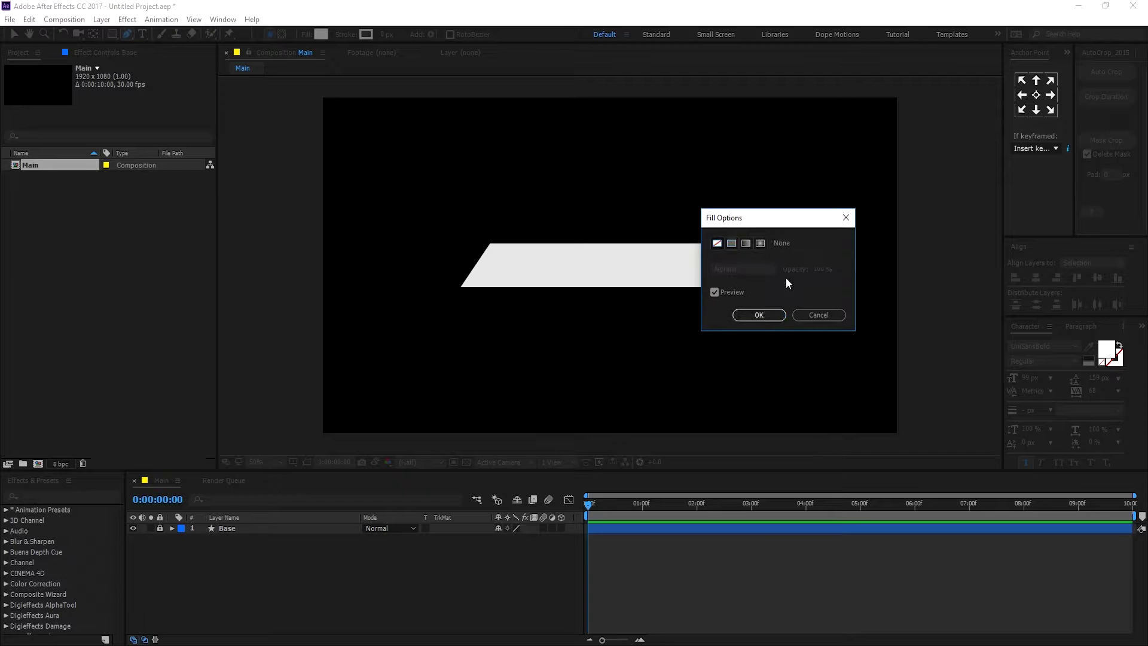
{"action": "left_click", "coordinate": [759, 316]}
{"action": "left_click", "coordinate": [382, 34]}
{"action": "type", "text": "70"}
{"action": "left_click", "coordinate": [215, 494]}
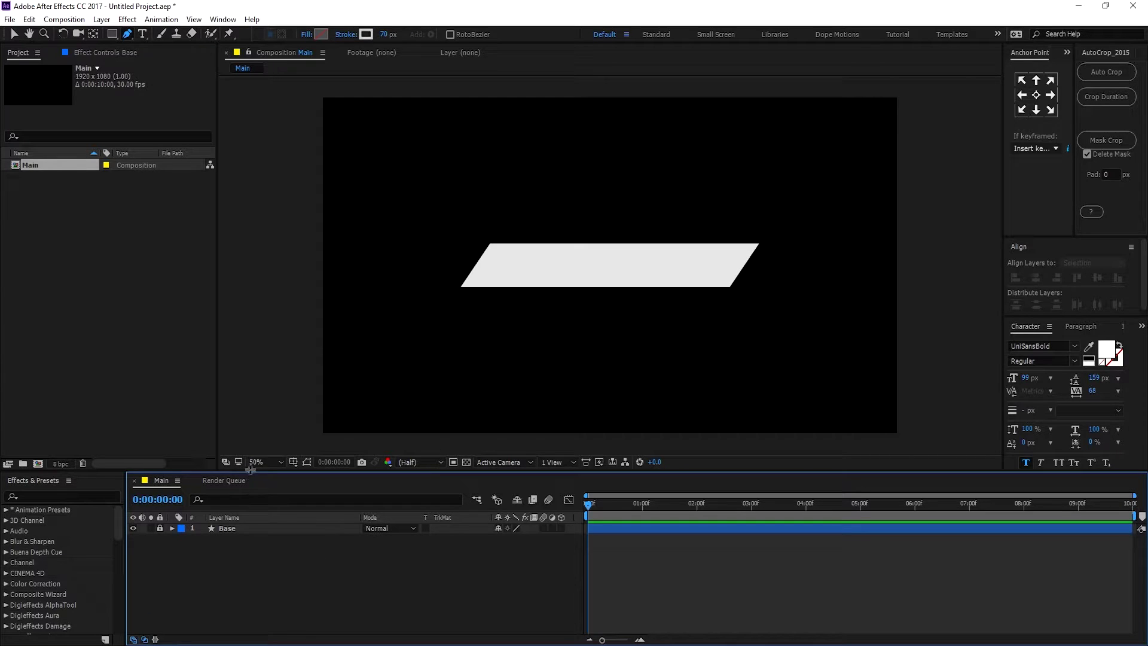
- Draw a straight horizontal line across the upper half of the base, from its left slanted edge to its right one
{"action": "left_click_drag", "start_coordinate": [251, 479], "coordinate": [251, 518]}
{"action": "scroll", "coordinate": [612, 304], "scroll_direction": "up", "scroll_amount": 2}
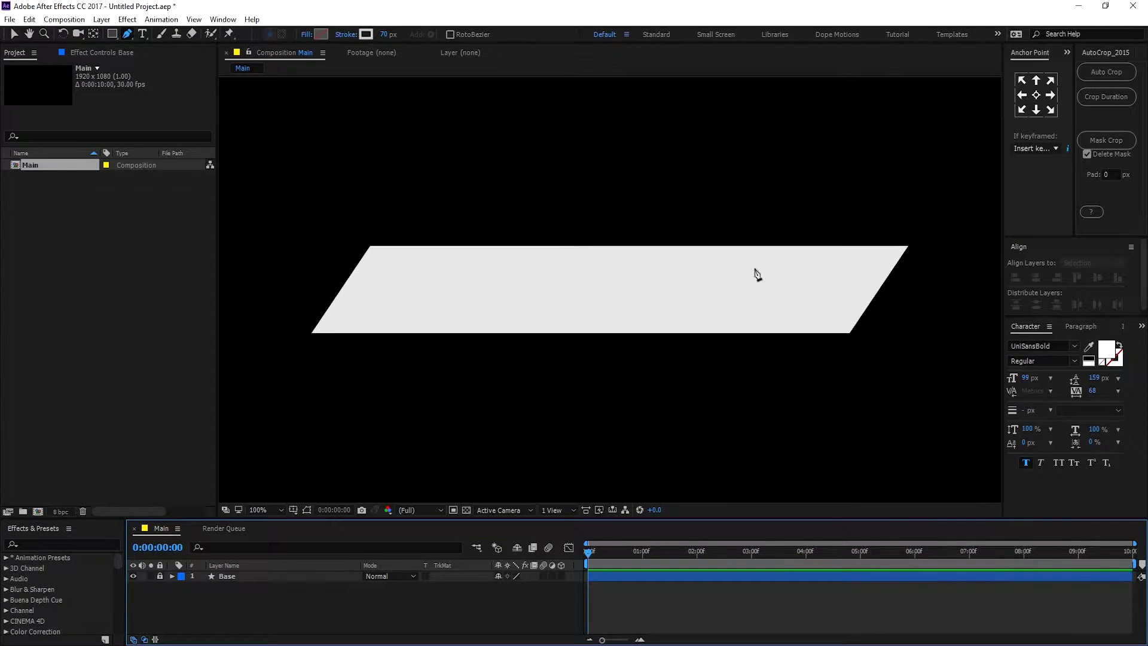
{"action": "left_click", "coordinate": [356, 275]}
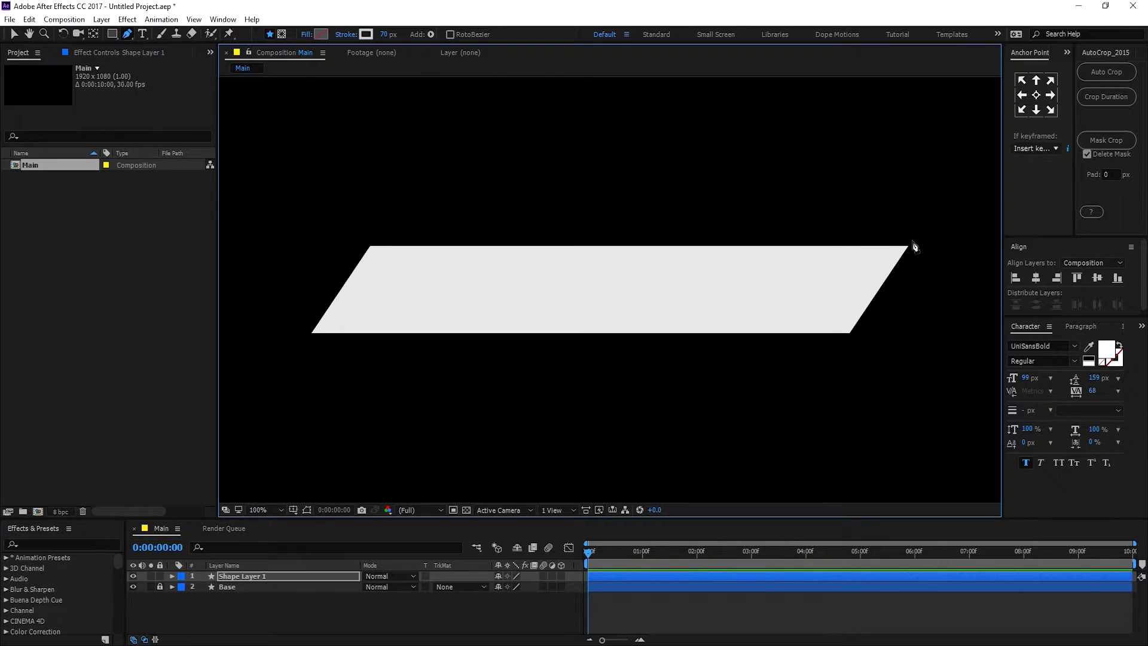
{"action": "left_click", "coordinate": [891, 270]}
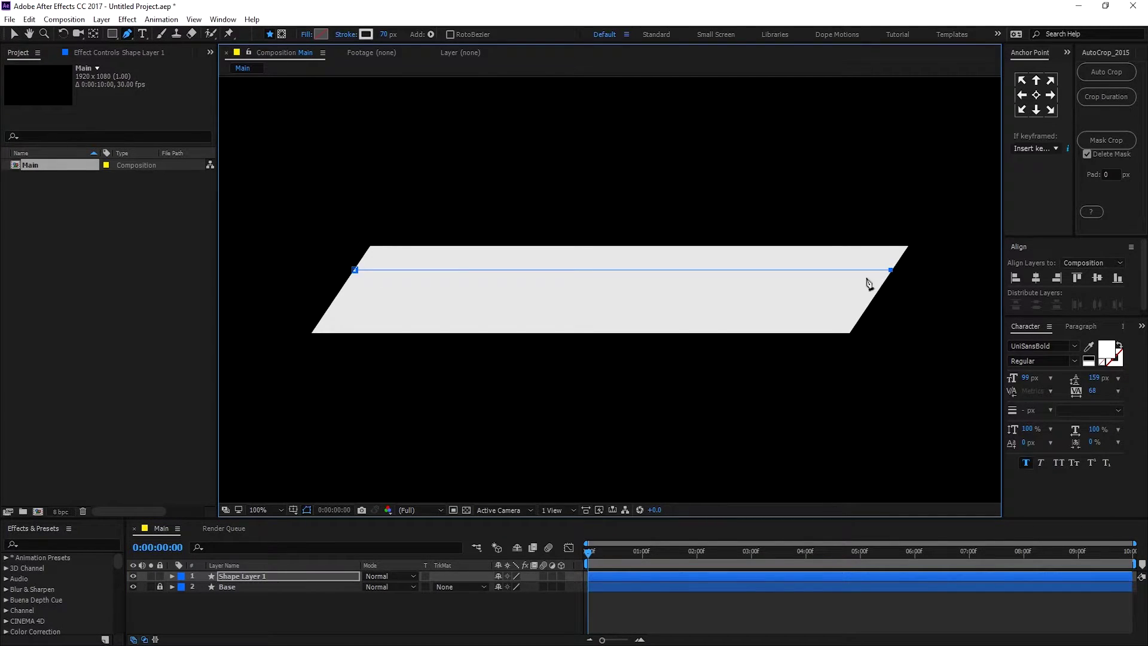
- Change the new line's stroke colour to a medium grey
{"action": "left_click", "coordinate": [365, 34]}
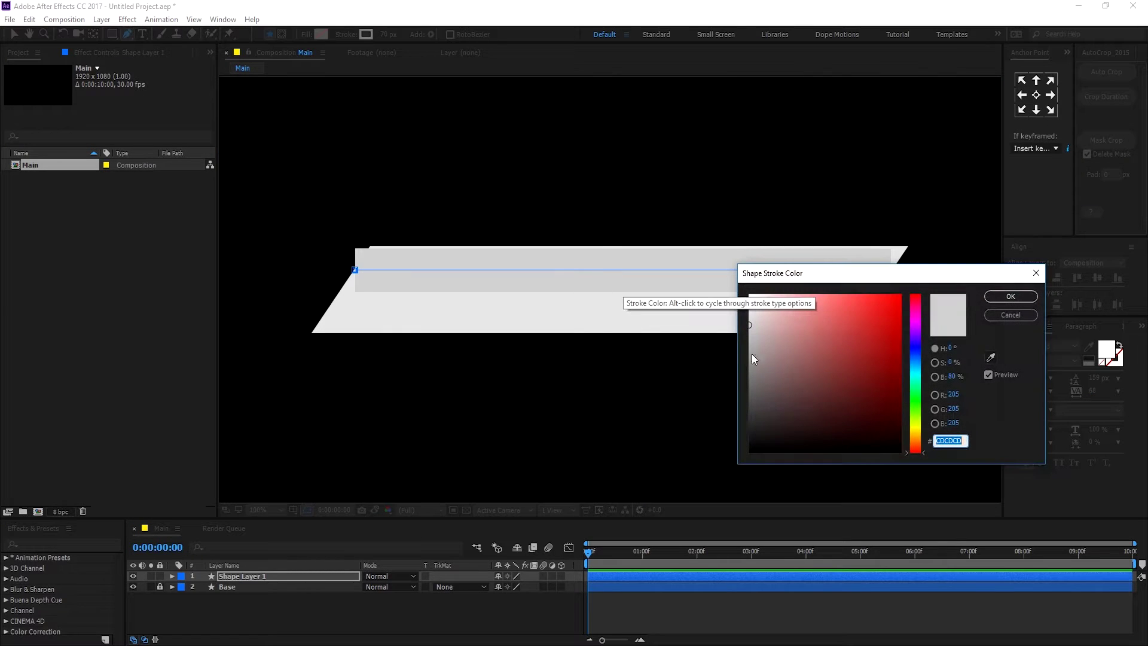
{"action": "left_click_drag", "start_coordinate": [753, 342], "coordinate": [731, 354]}
{"action": "left_click", "coordinate": [995, 299]}
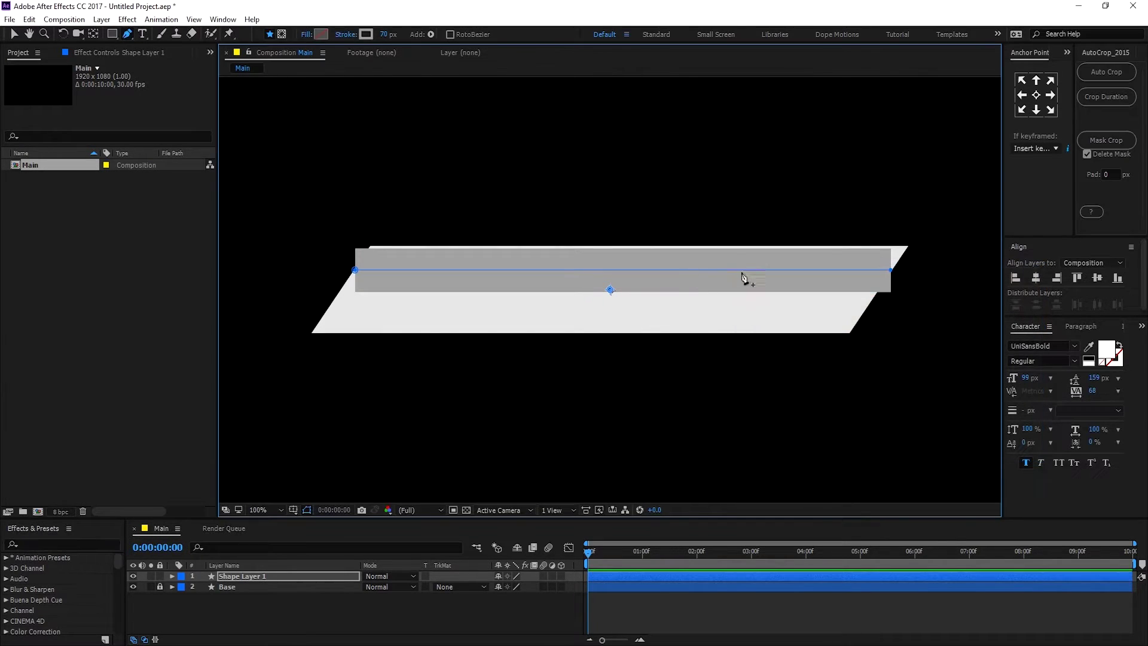
- Rename the grey line's shape layer to Plane
{"action": "left_click", "coordinate": [232, 573]}
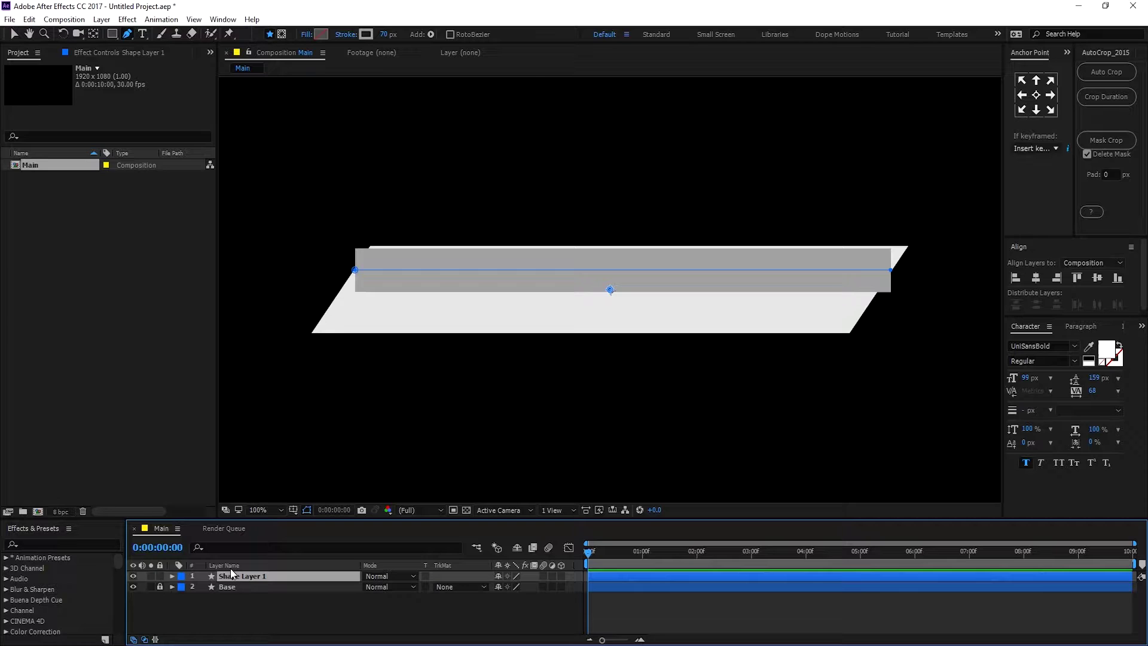
{"action": "key", "text": "Return"}
{"action": "type", "text": "Plane"}
{"action": "left_click", "coordinate": [231, 612]}
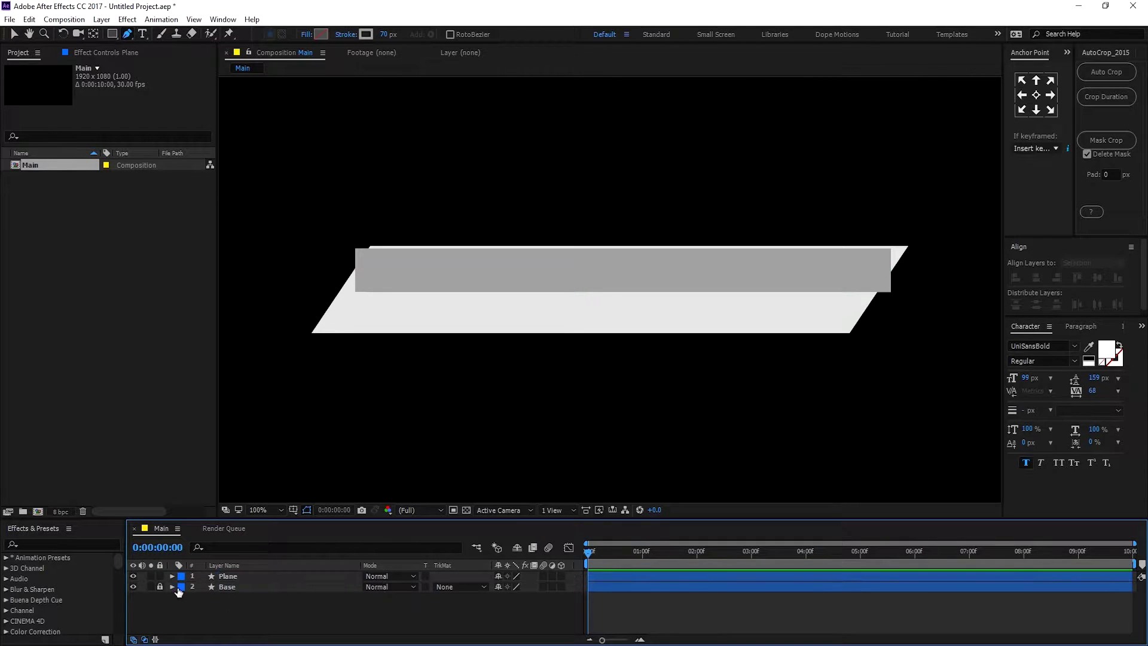
- Set the skew in the Plane layer's Shape 1 transform properties to 35
{"action": "left_click", "coordinate": [172, 577]}
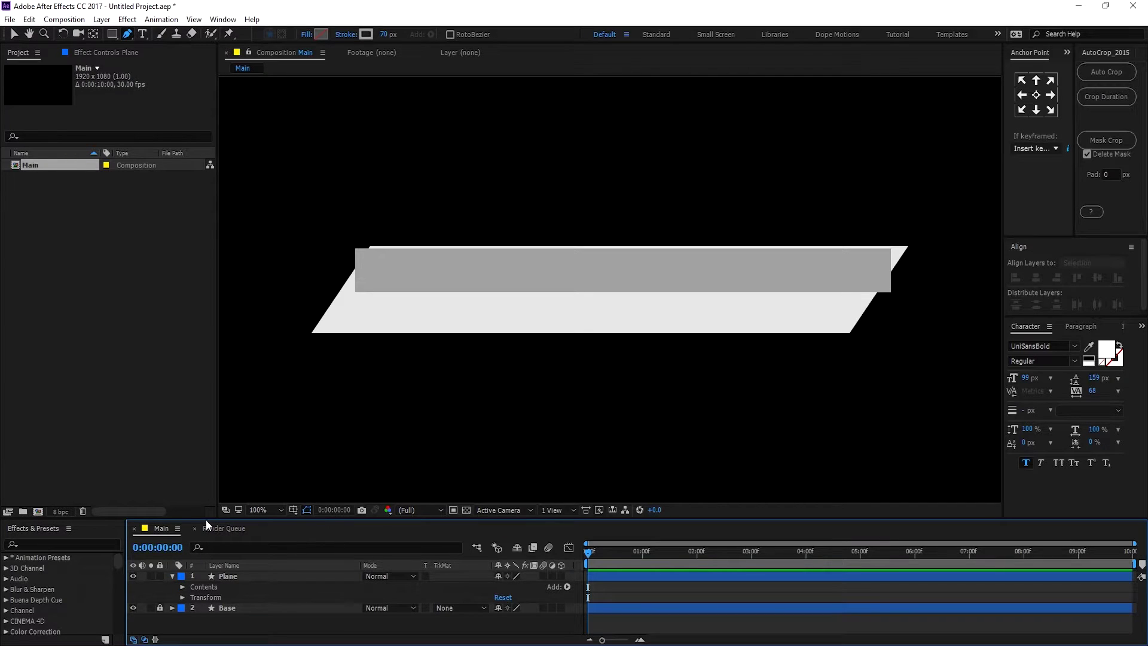
{"action": "left_click_drag", "start_coordinate": [205, 519], "coordinate": [221, 377]}
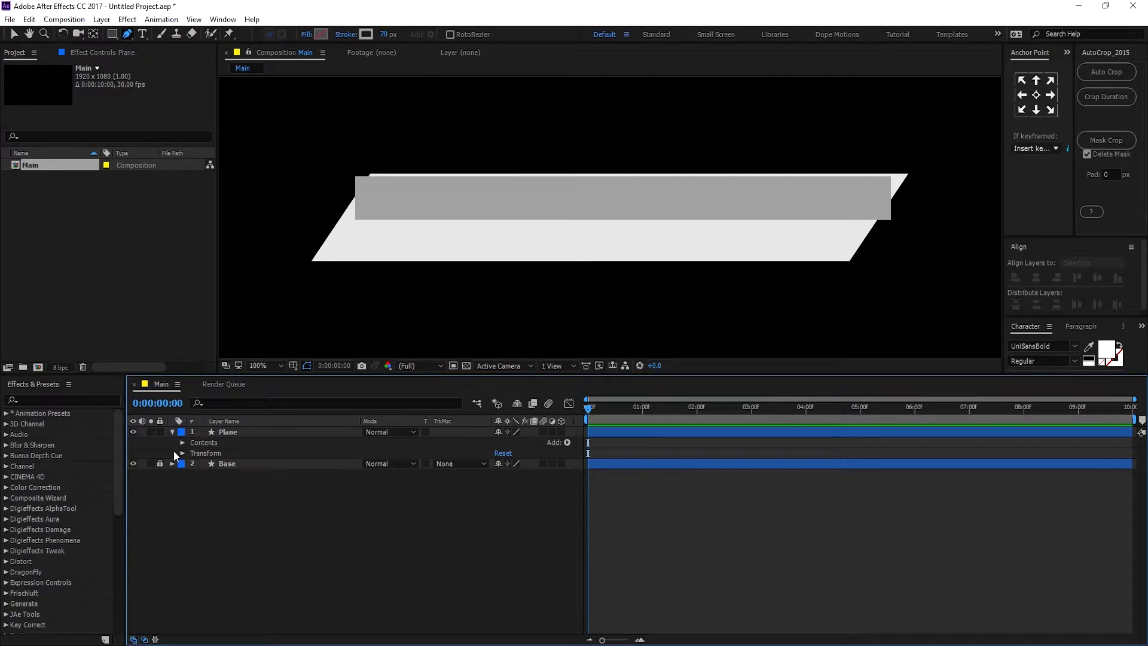
{"action": "left_click", "coordinate": [181, 444]}
{"action": "left_click", "coordinate": [192, 454]}
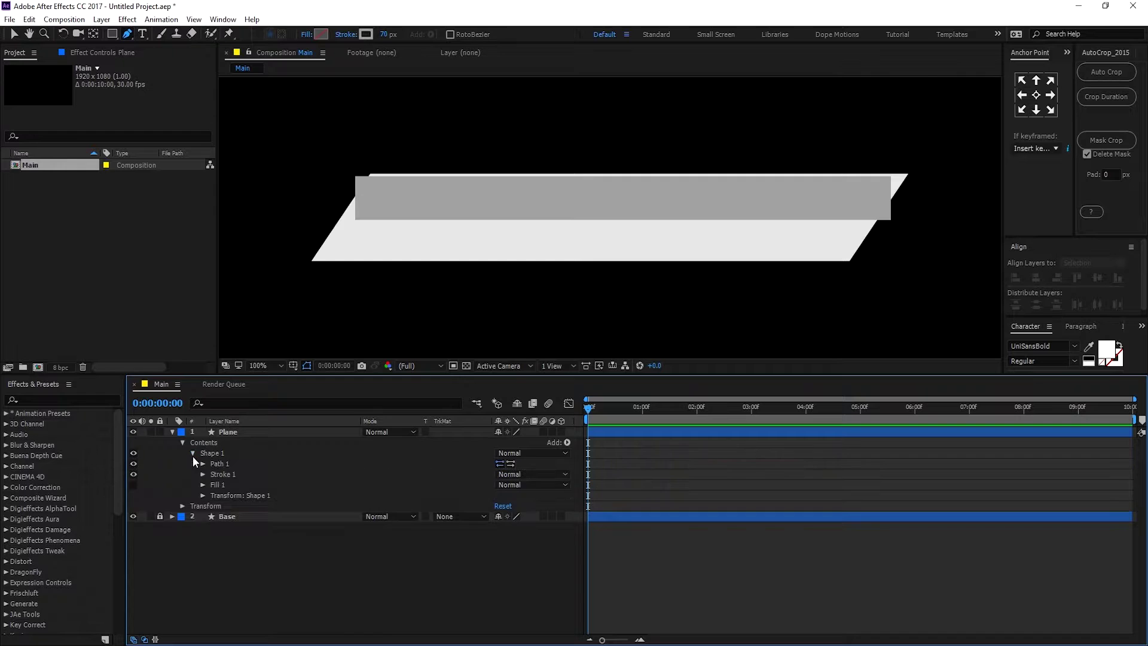
{"action": "left_click", "coordinate": [201, 495]}
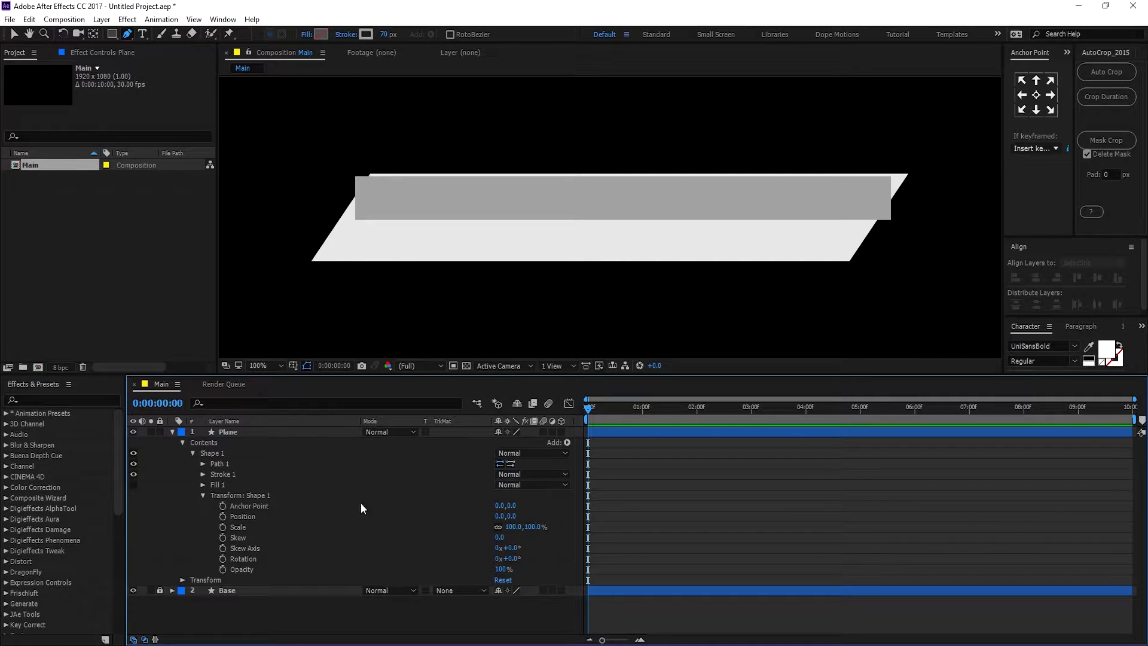
{"action": "left_click", "coordinate": [499, 538]}
{"action": "type", "text": "35"}
{"action": "key", "text": "Return"}
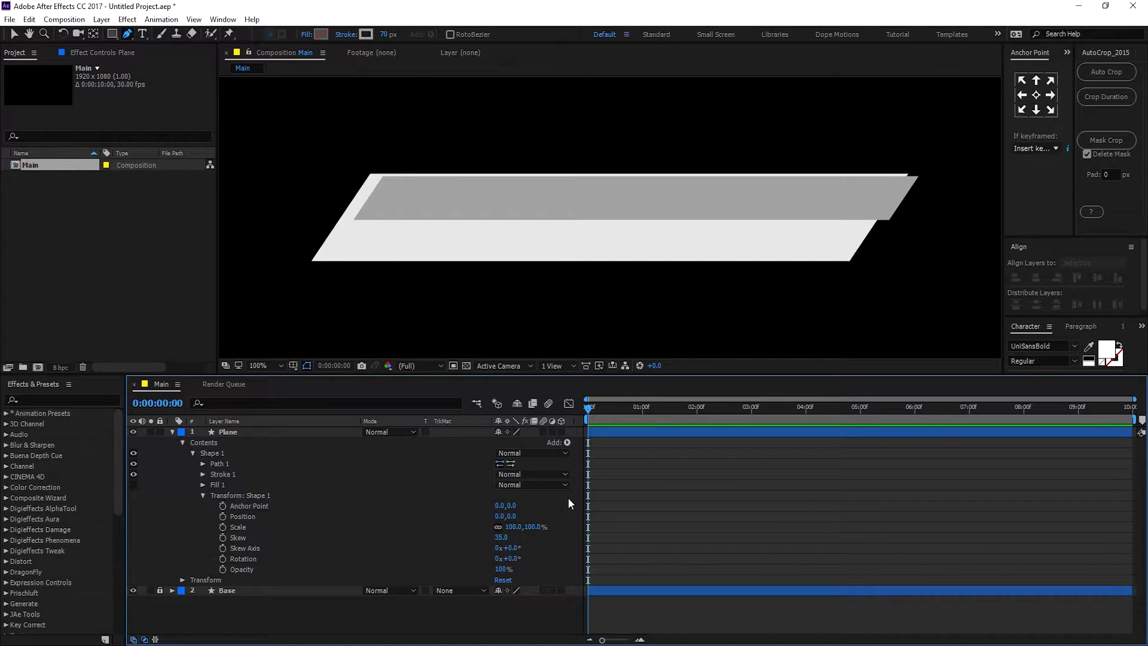
- Move the Plane layer so its grey bar lines up with the base's upper edge and slanted left side
{"action": "left_click", "coordinate": [227, 433]}
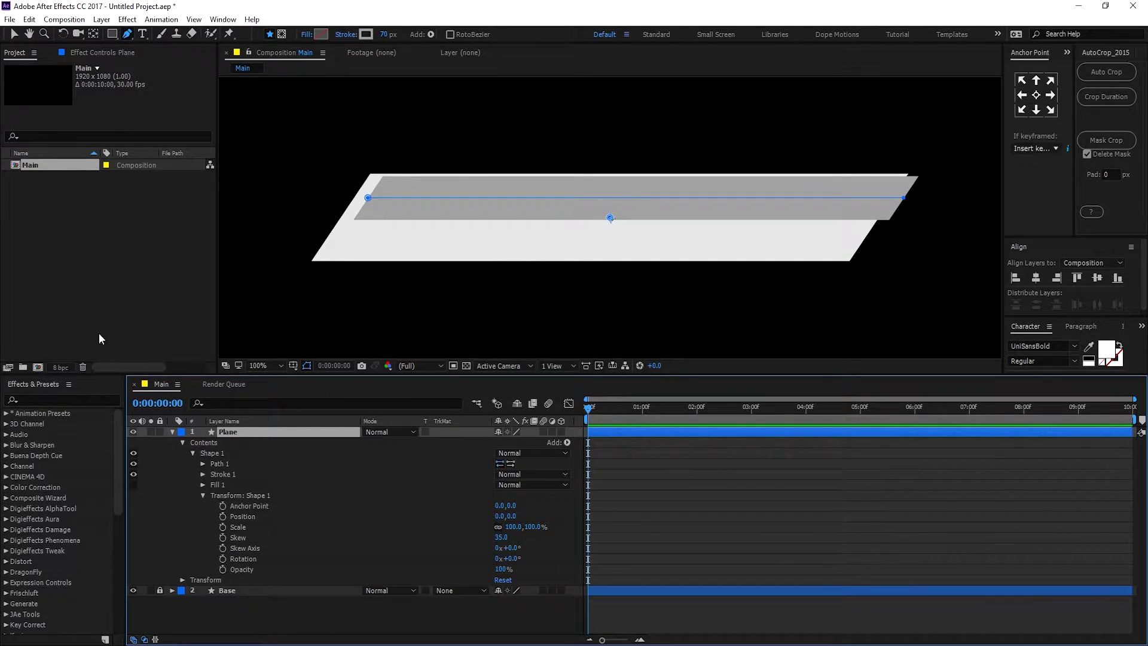
{"action": "left_click", "coordinate": [14, 34]}
{"action": "left_click", "coordinate": [613, 222]}
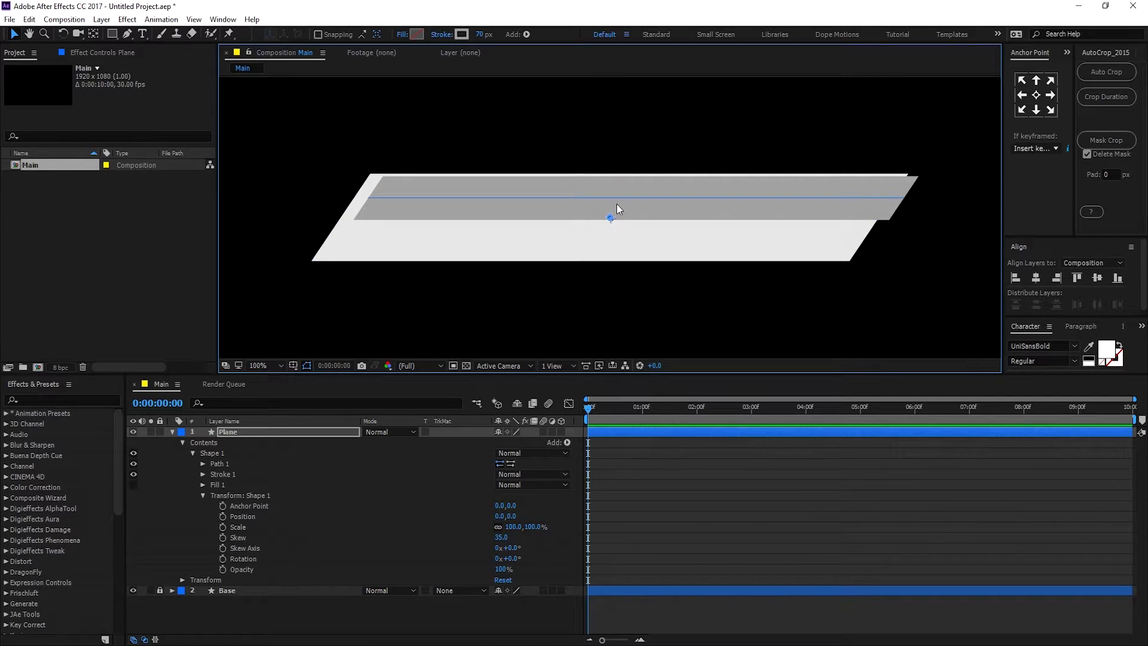
{"action": "key", "text": "ctrl+shift+a"}
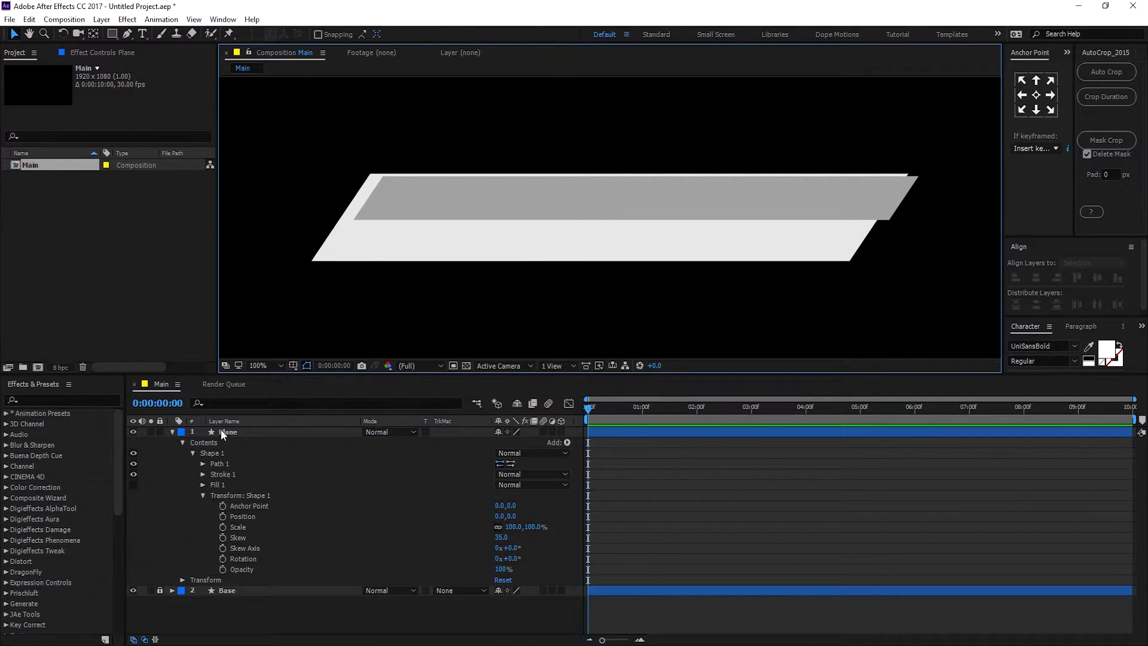
{"action": "left_click", "coordinate": [223, 432]}
{"action": "key", "text": "Return"}
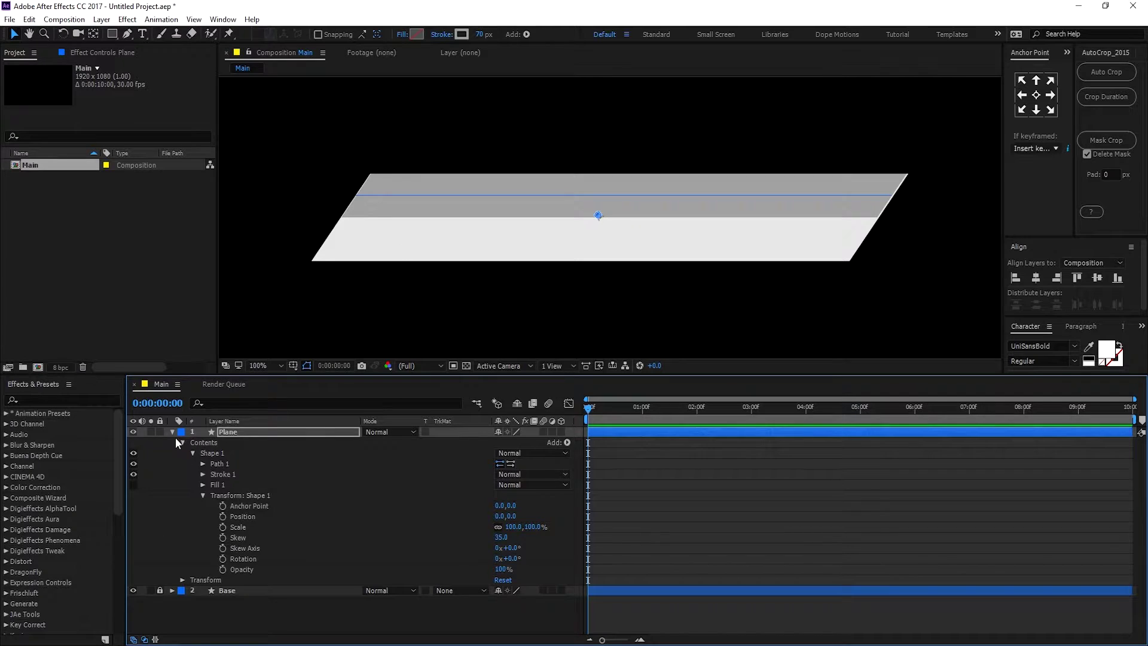
- Add Trim Paths to the Plane layer and keyframe its End at 0% at 0:00:00:00
{"action": "left_click", "coordinate": [201, 494]}
{"action": "left_click", "coordinate": [567, 443]}
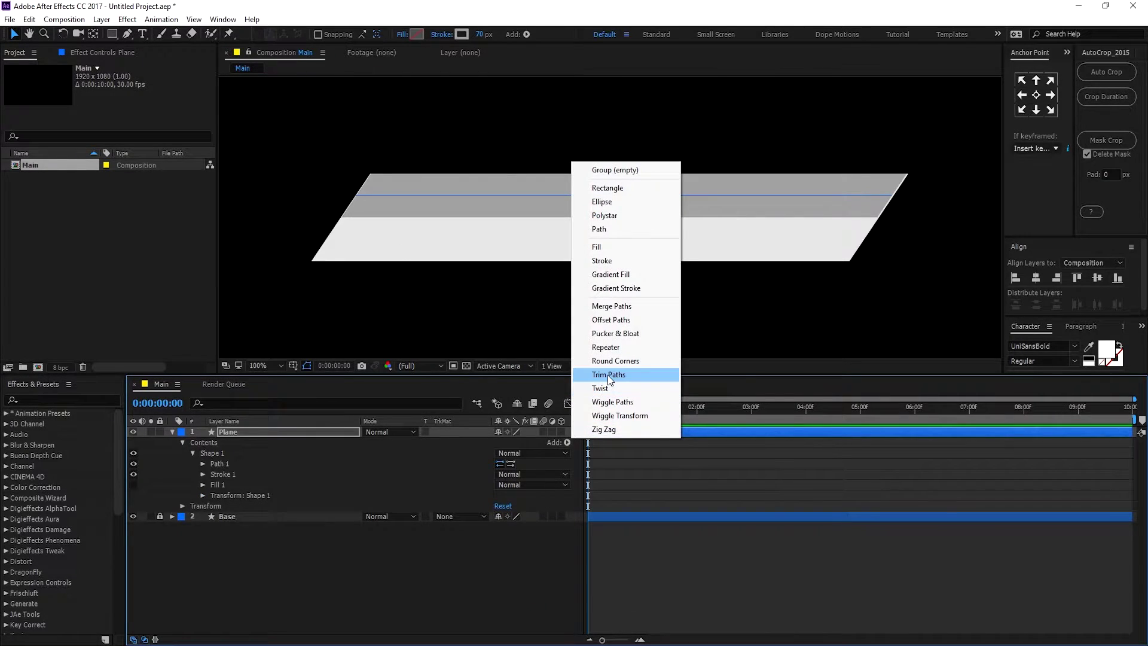
{"action": "left_click", "coordinate": [608, 375]}
{"action": "left_click", "coordinate": [193, 506]}
{"action": "mouse_move", "coordinate": [502, 527]}
{"action": "left_mouse_down"}
{"action": "mouse_move", "coordinate": [432, 523]}
{"action": "mouse_move", "coordinate": [488, 527]}
{"action": "left_mouse_up"}
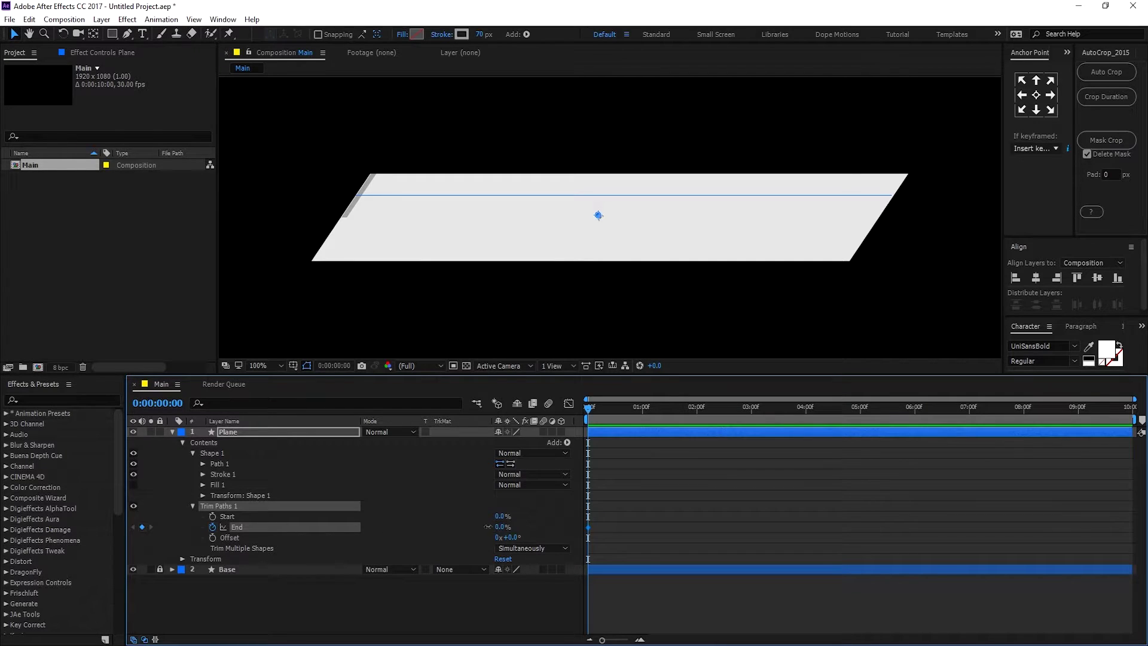
- Keyframe the Plane layer's Trim Paths End at 100% at 0:00:01:00 and scrub through the reveal
{"action": "left_click_drag", "start_coordinate": [595, 407], "coordinate": [643, 408]}
{"action": "left_click", "coordinate": [233, 516]}
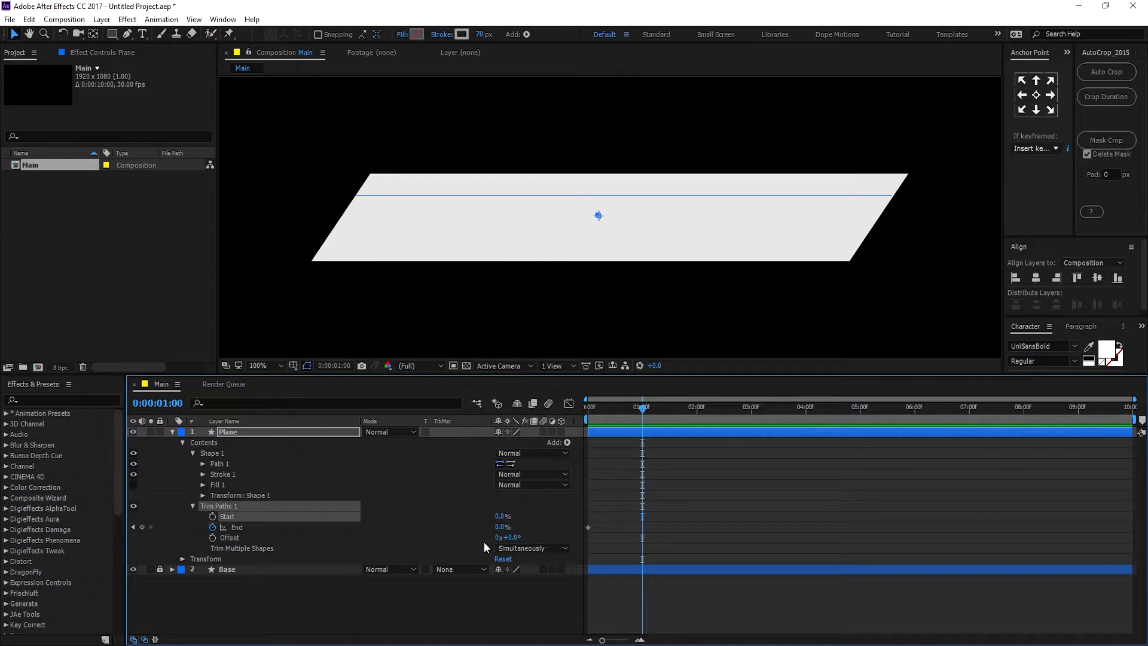
{"action": "left_click_drag", "start_coordinate": [501, 527], "coordinate": [562, 527]}
{"action": "left_click", "coordinate": [690, 514]}
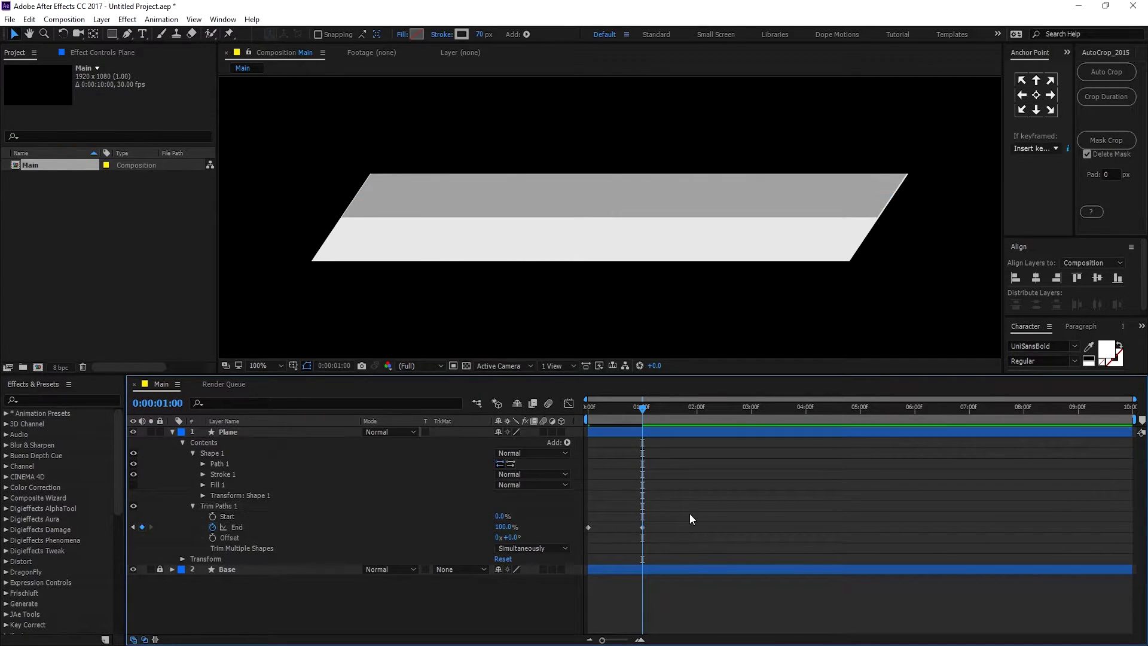
{"action": "mouse_move", "coordinate": [639, 407]}
{"action": "left_mouse_down"}
{"action": "mouse_move", "coordinate": [581, 417]}
{"action": "mouse_move", "coordinate": [640, 425]}
{"action": "left_mouse_up"}
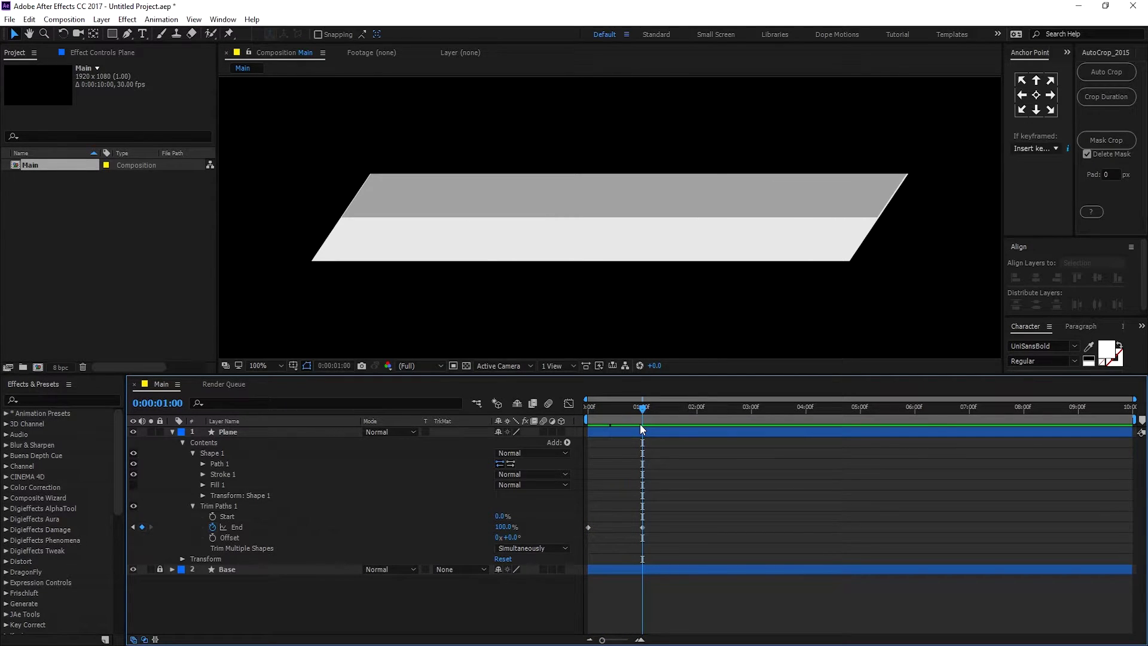
- Duplicate the Plane layer and collapse the original layer's properties
{"action": "left_click", "coordinate": [230, 432]}
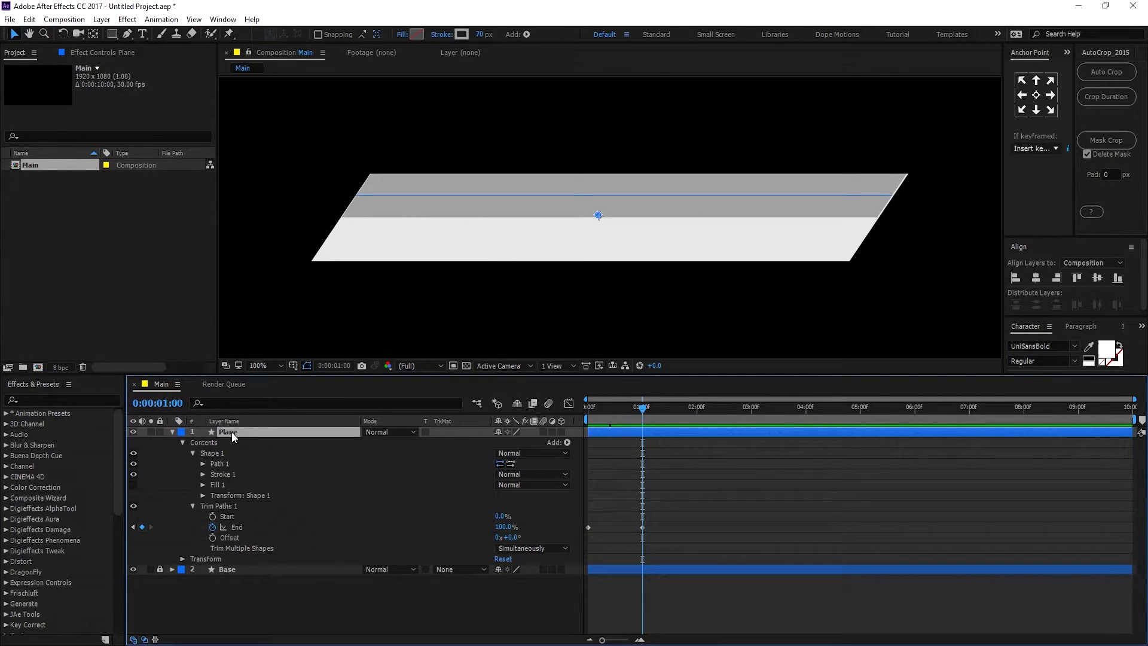
{"action": "key", "text": "ctrl+d"}
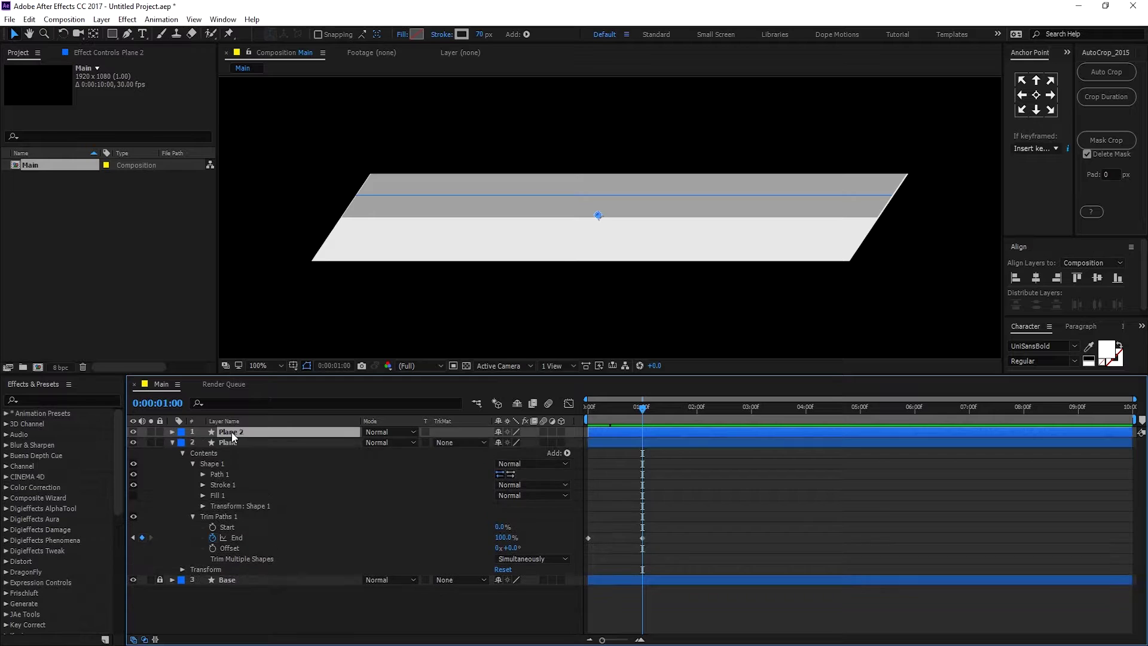
{"action": "left_click", "coordinate": [173, 443]}
- Move the Plane 2 layer down and left so its grey bar covers the base's lower half and lines up with its slanted left side
{"action": "left_click_drag", "start_coordinate": [599, 216], "coordinate": [598, 261]}
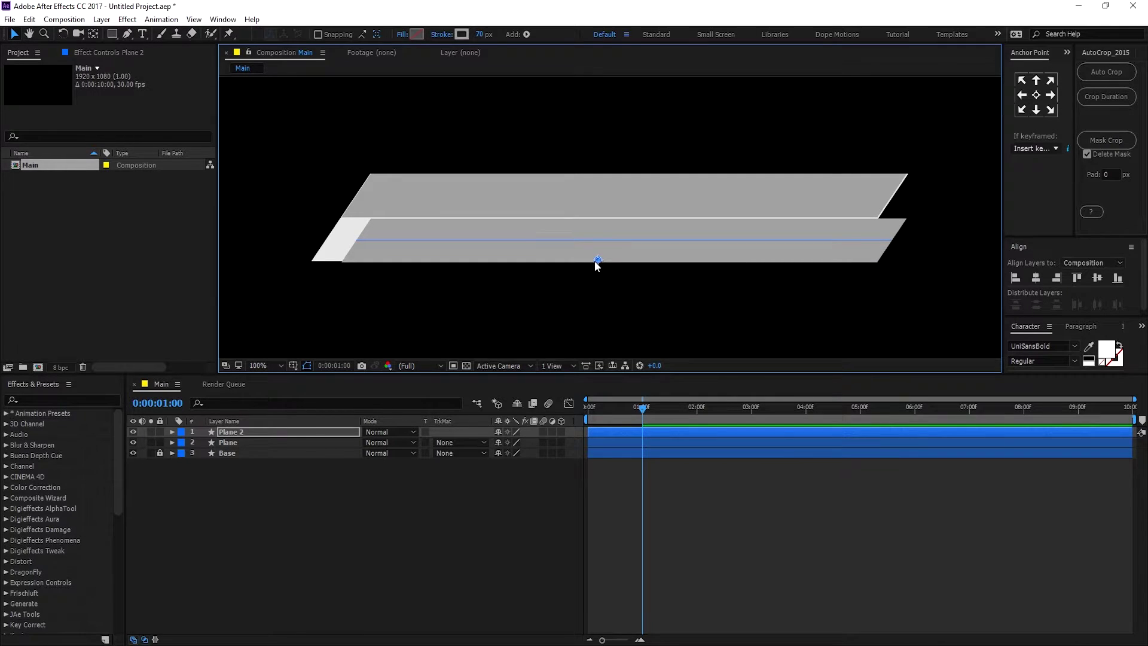
{"action": "key", "text": "Left"}
{"action": "key", "text": "Left"}
{"action": "key", "text": "Left"}
{"action": "key", "text": "Left"}
{"action": "key", "text": "Left"}
{"action": "key", "text": "Left"}
{"action": "key", "text": "Left"}
{"action": "key", "text": "Left"}
{"action": "key", "text": "Left"}
{"action": "key", "text": "Left"}
{"action": "key", "text": "Left"}
{"action": "key", "text": "Left"}
{"action": "key", "text": "Left"}
{"action": "key", "text": "Left"}
{"action": "key", "text": "Left"}
{"action": "key", "text": "Left"}
{"action": "key", "text": "Left"}
{"action": "key", "text": "Left"}
{"action": "key", "text": "Left"}
{"action": "key", "text": "Left"}
{"action": "key", "text": "Left"}
{"action": "key", "text": "Left"}
{"action": "key", "text": "Left"}
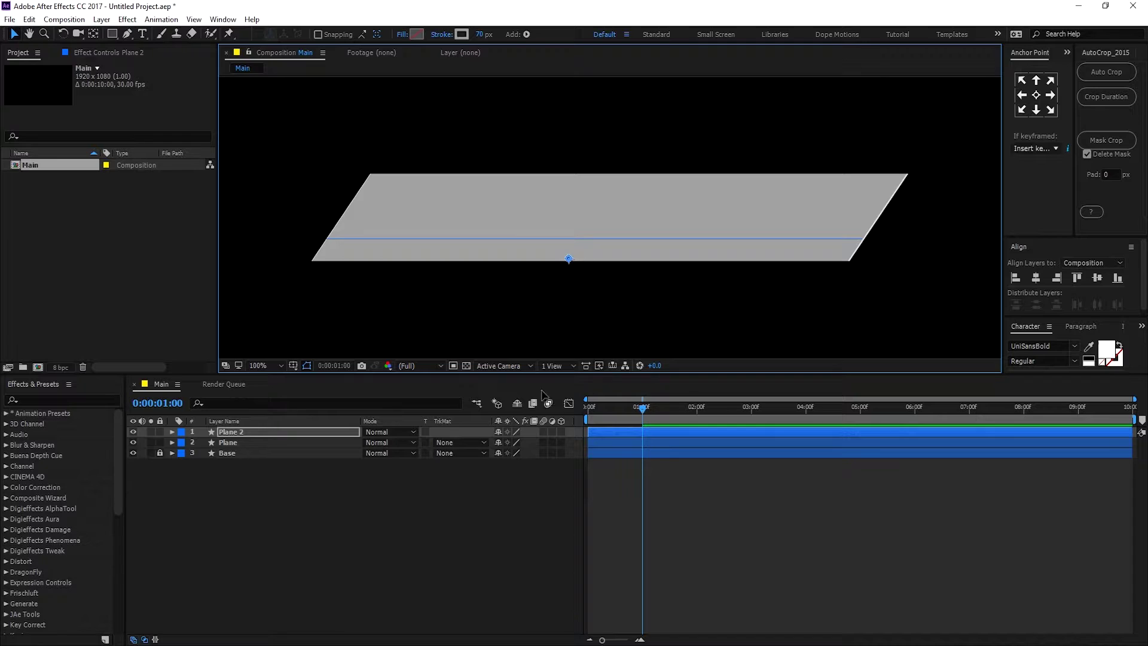
{"action": "left_click", "coordinate": [361, 511]}
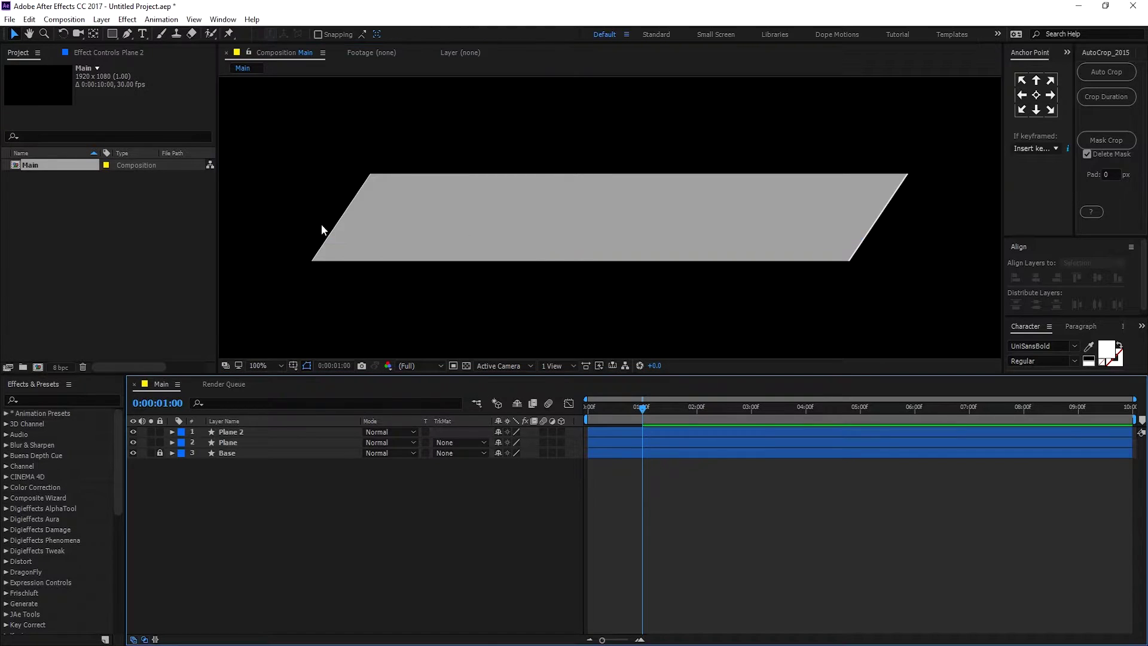
- Hide and unlock the Base layer, enlarge the composition view, and scrub through the reveal of the two planes
{"action": "left_click", "coordinate": [133, 453]}
{"action": "left_click_drag", "start_coordinate": [311, 371], "coordinate": [310, 409]}
{"action": "left_click", "coordinate": [160, 490]}
{"action": "mouse_move", "coordinate": [638, 443]}
{"action": "left_mouse_down"}
{"action": "mouse_move", "coordinate": [682, 447]}
{"action": "mouse_move", "coordinate": [592, 452]}
{"action": "mouse_move", "coordinate": [634, 458]}
{"action": "left_mouse_up"}
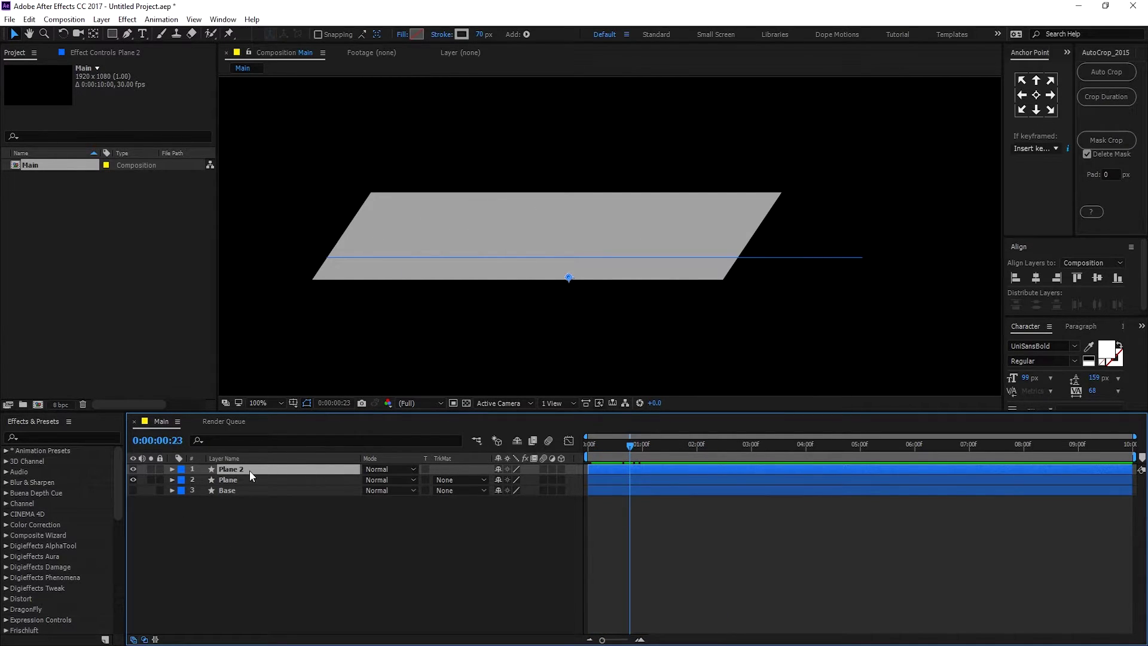
- Remove the End keyframes from Plane 2's Trim Paths, keeping End at 100%
{"action": "key", "text": "u"}
{"action": "key", "text": "space"}
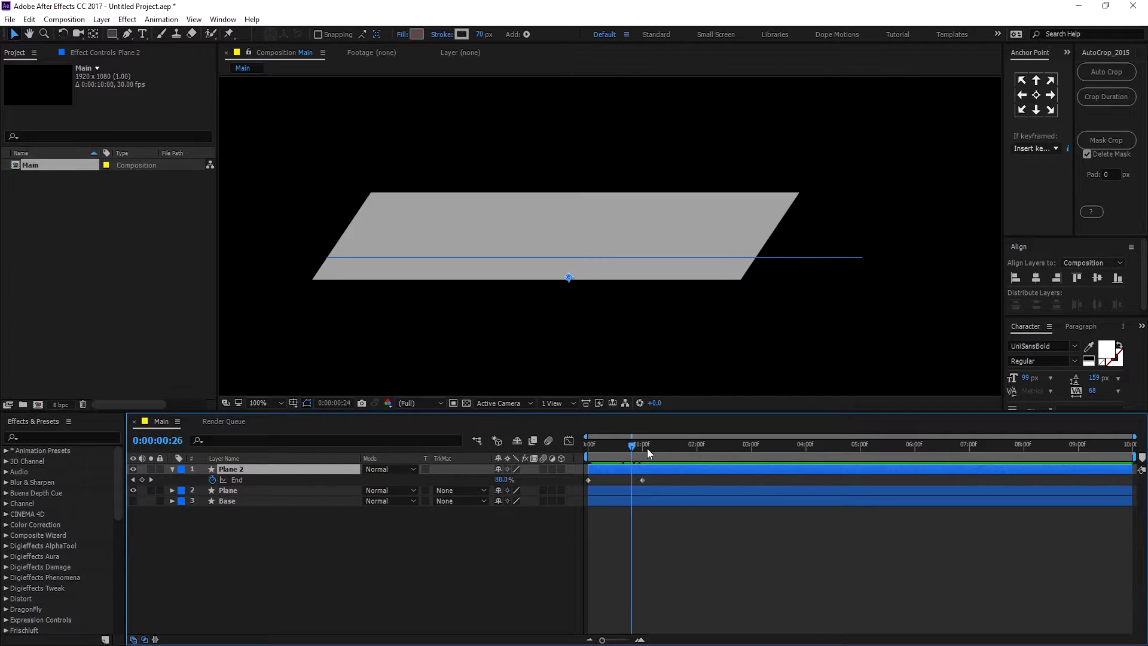
{"action": "left_click", "coordinate": [169, 469]}
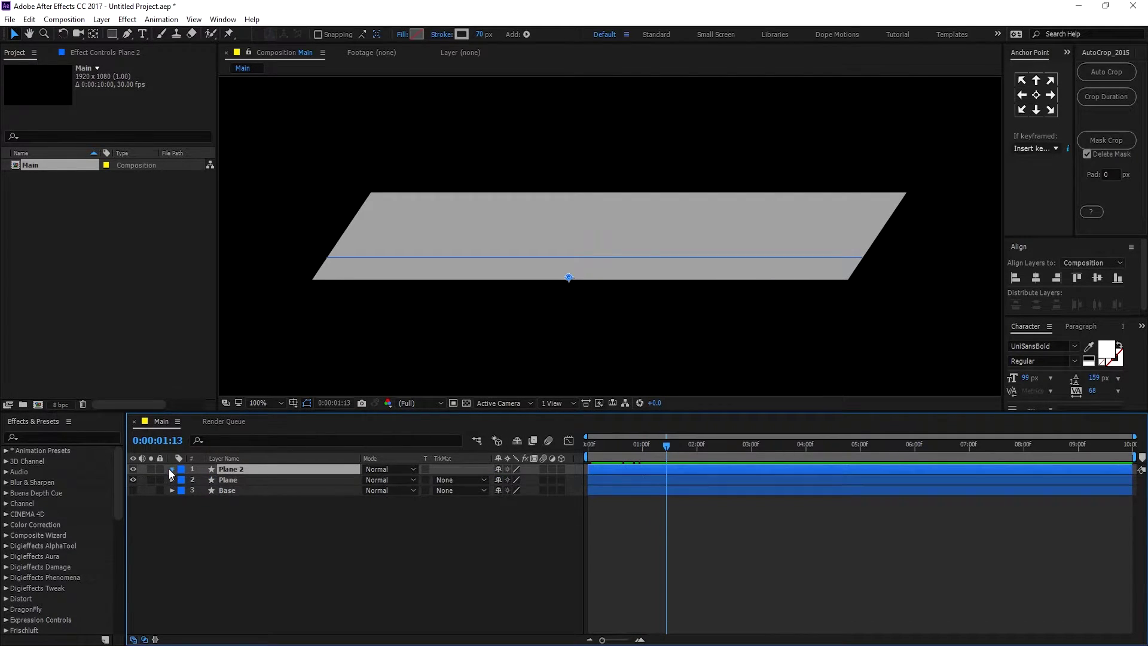
{"action": "left_click", "coordinate": [169, 469]}
{"action": "left_click", "coordinate": [212, 523]}
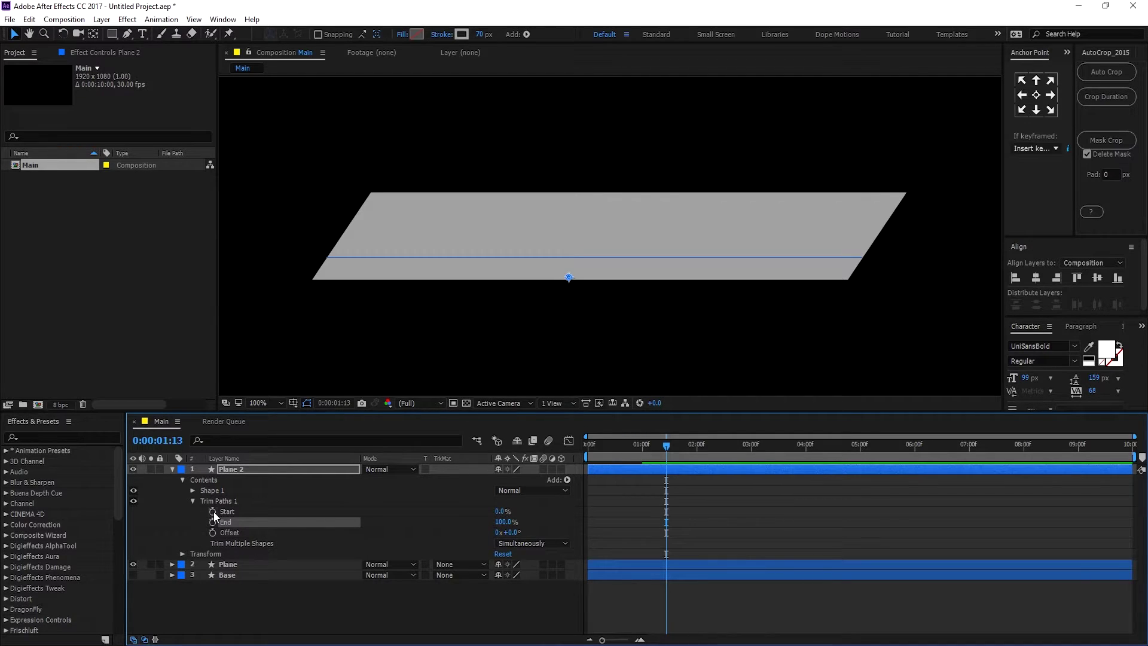
- Keyframe Plane 2's Trim Paths Start at 0% at 0:00:01:00 and 100% at 0:00:00:00, and preview the opposing reveals
{"action": "left_click_drag", "start_coordinate": [666, 446], "coordinate": [642, 450]}
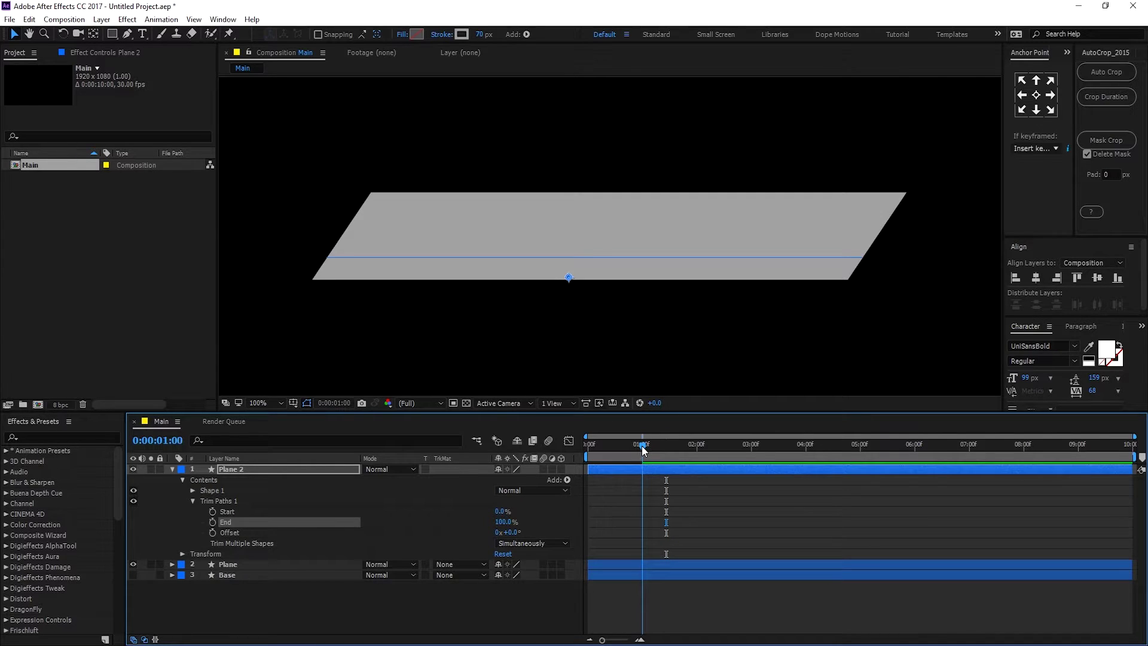
{"action": "left_click", "coordinate": [212, 512]}
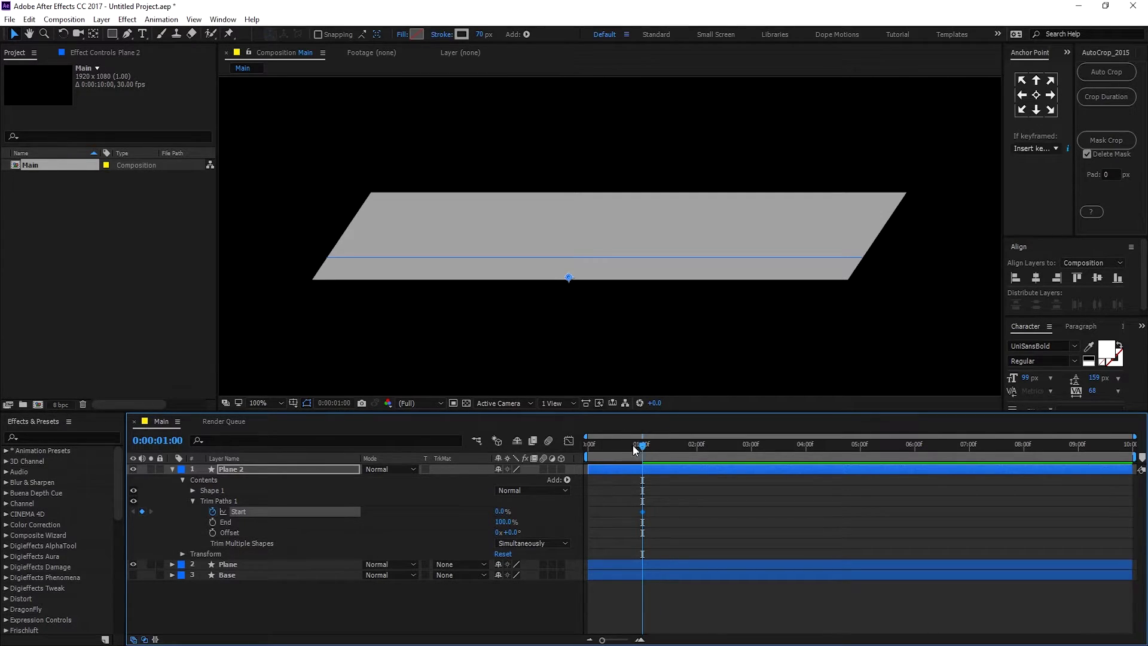
{"action": "left_click_drag", "start_coordinate": [643, 450], "coordinate": [531, 450]}
{"action": "left_click_drag", "start_coordinate": [500, 516], "coordinate": [667, 466]}
{"action": "key", "text": "space"}
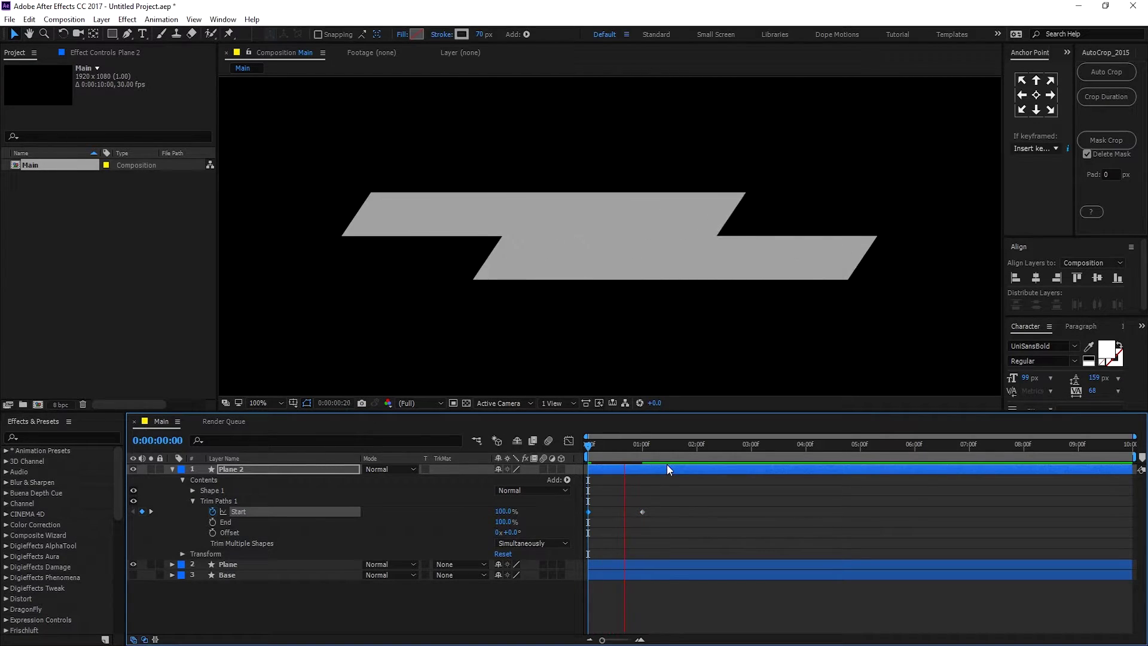
{"action": "left_click", "coordinate": [627, 444]}
{"action": "left_click", "coordinate": [171, 469]}
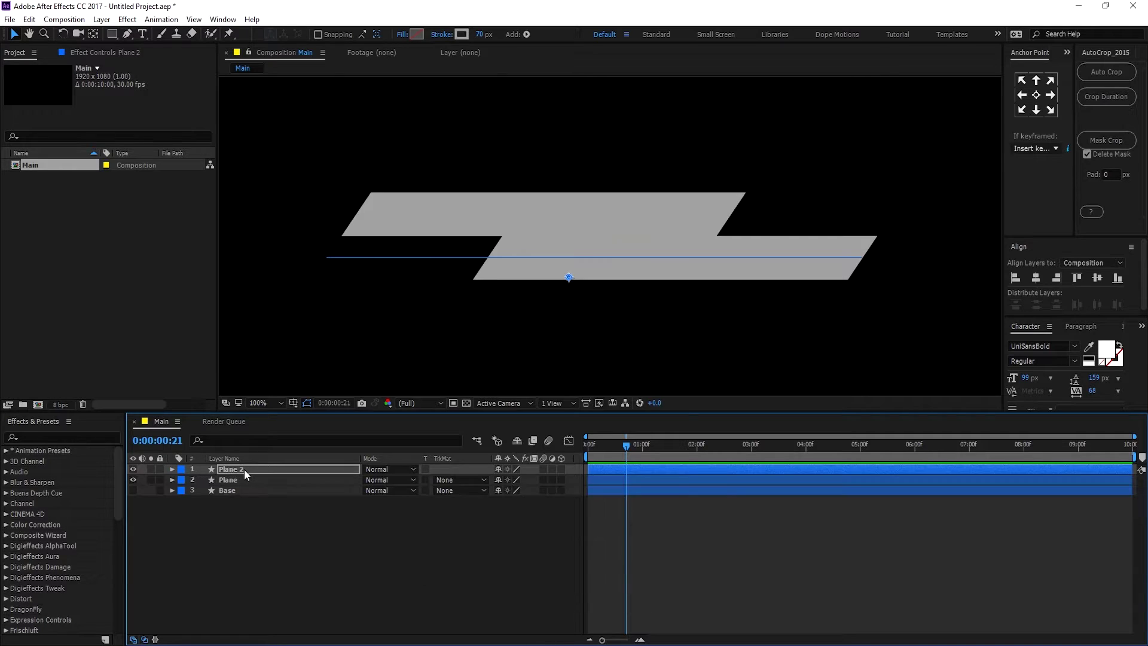
- Apply Easy Ease to the Start keyframes of Plane 2 and the End keyframes of Plane
{"action": "left_click", "coordinate": [228, 479], "text": "ctrl"}
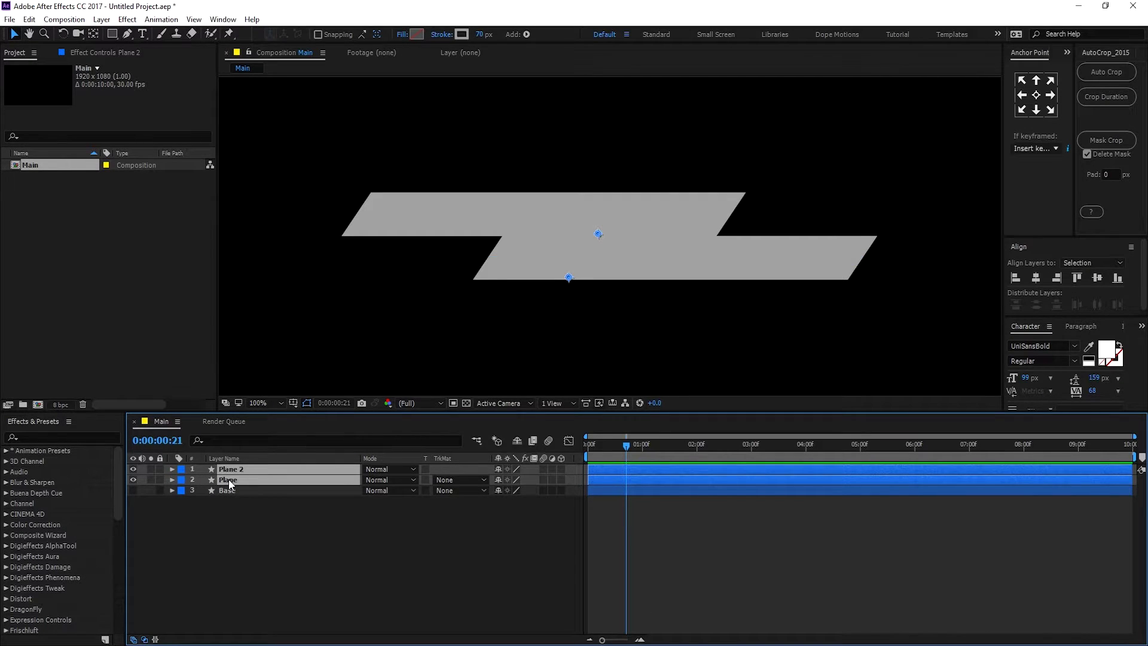
{"action": "key", "text": "u"}
{"action": "left_click_drag", "start_coordinate": [664, 480], "coordinate": [579, 511]}
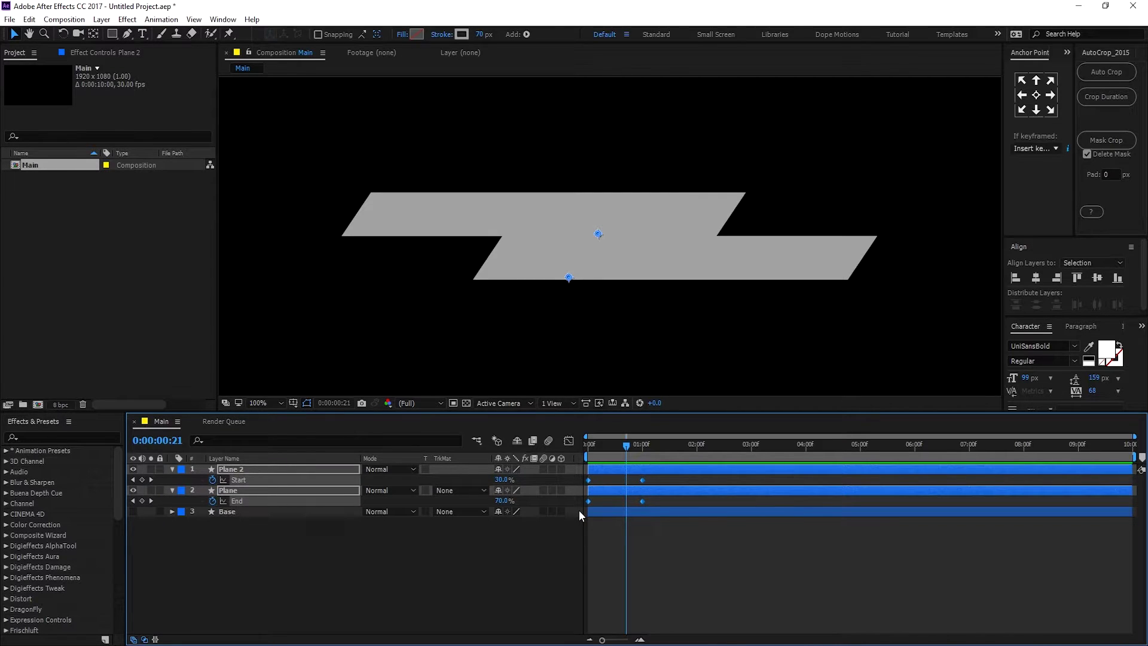
{"action": "key", "text": "F9"}
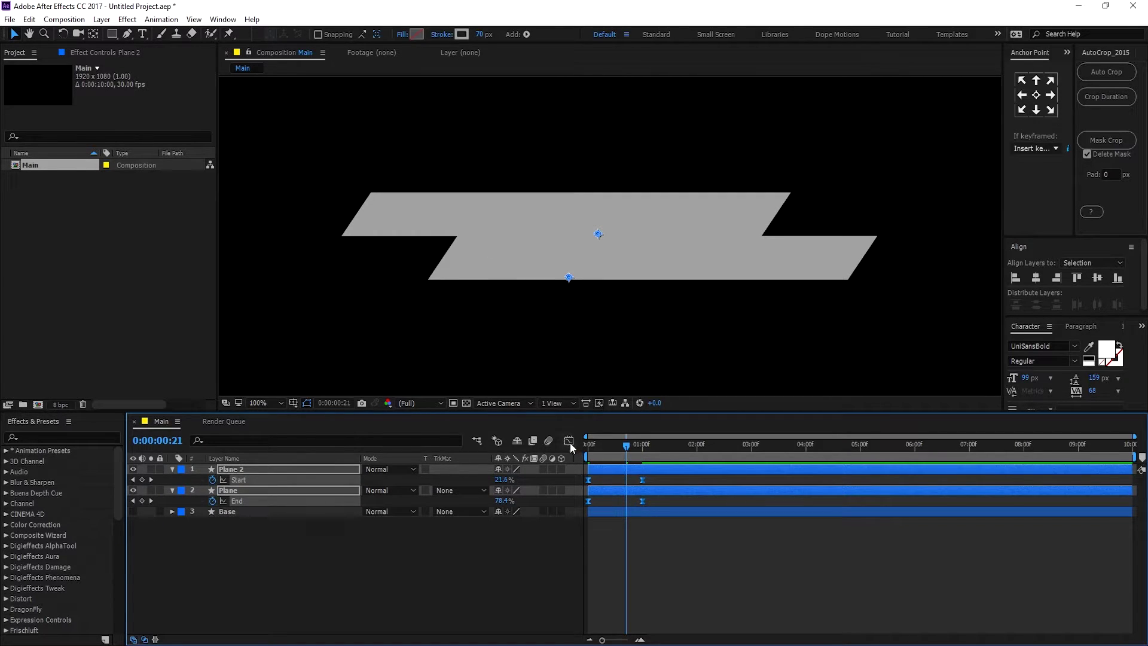
- Reshape both planes' speed graphs so the speed peaks early and slows toward 0:00:01:00, and preview the animation
{"action": "left_click", "coordinate": [568, 442]}
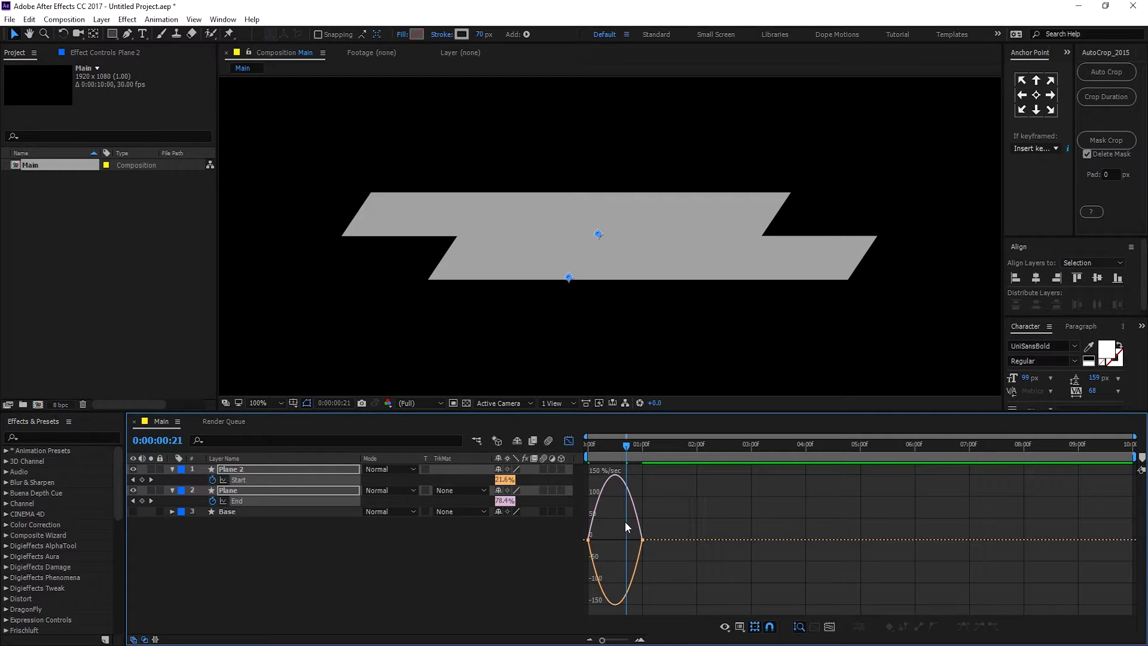
{"action": "right_click", "coordinate": [679, 508]}
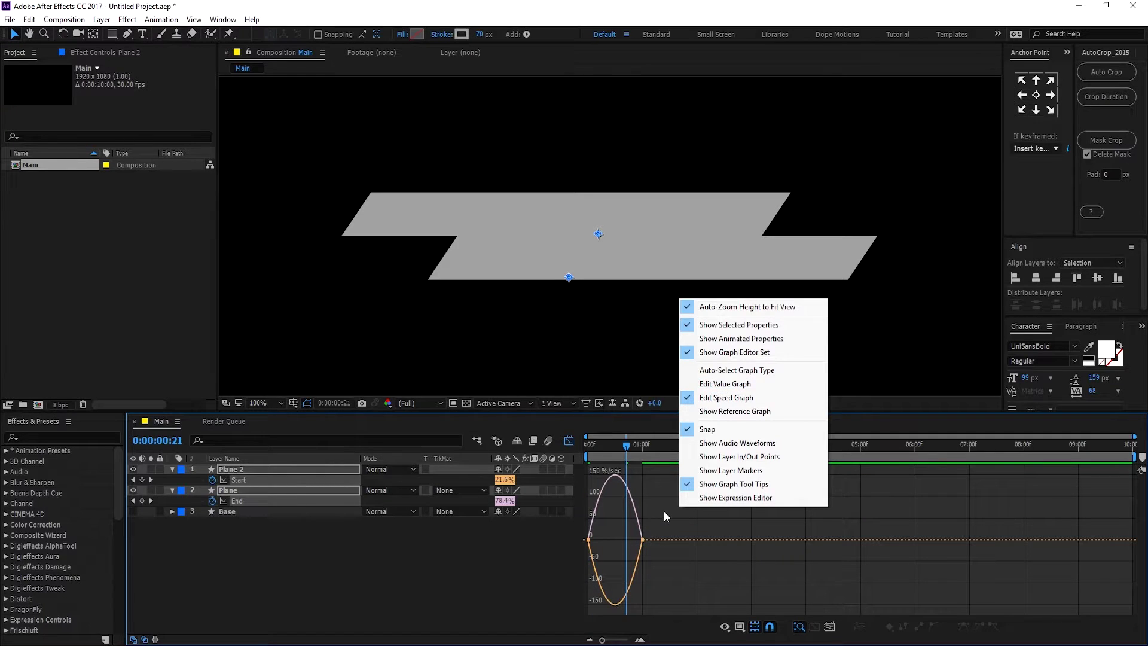
{"action": "left_click", "coordinate": [652, 526]}
{"action": "left_click_drag", "start_coordinate": [630, 553], "coordinate": [604, 542]}
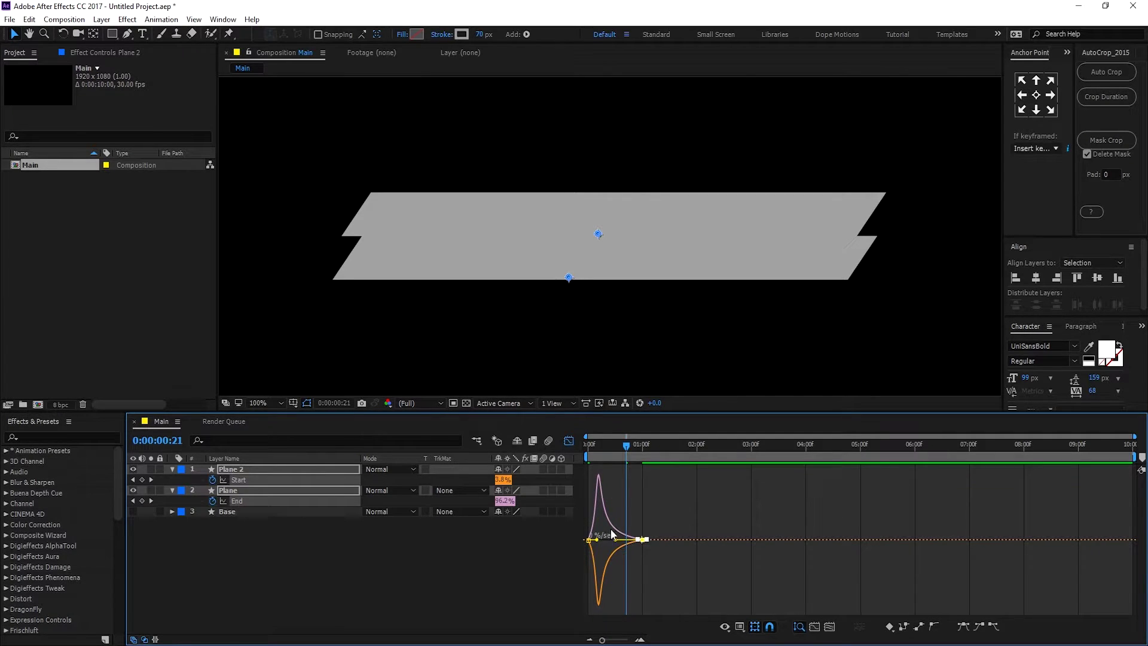
{"action": "left_click_drag", "start_coordinate": [611, 442], "coordinate": [575, 450]}
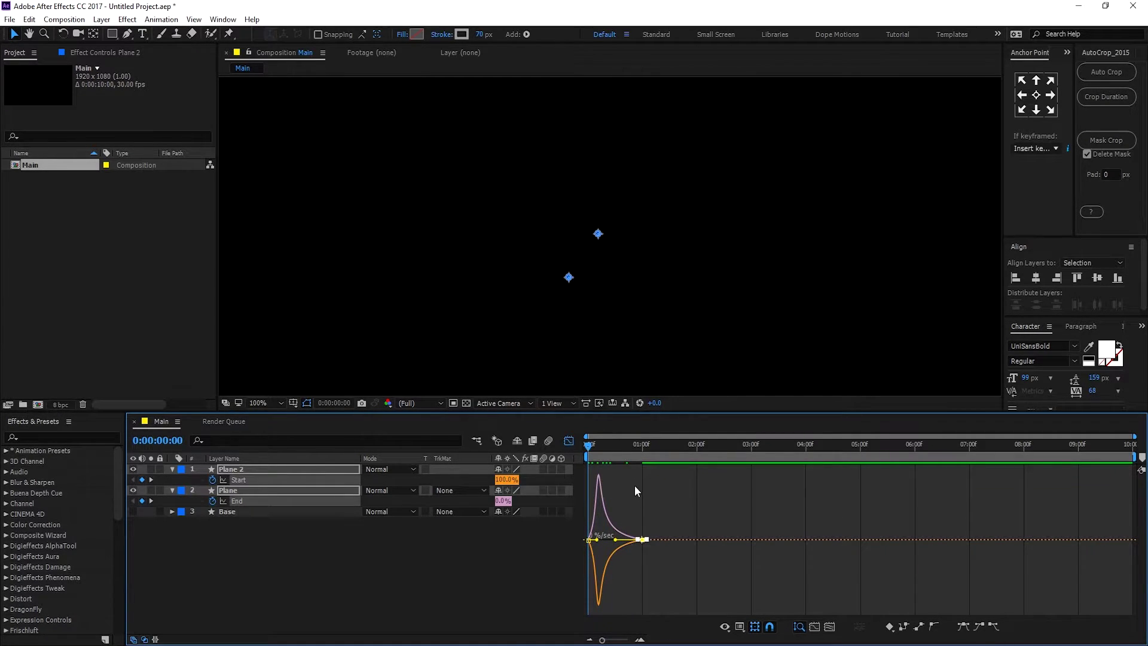
{"action": "key", "text": "space"}
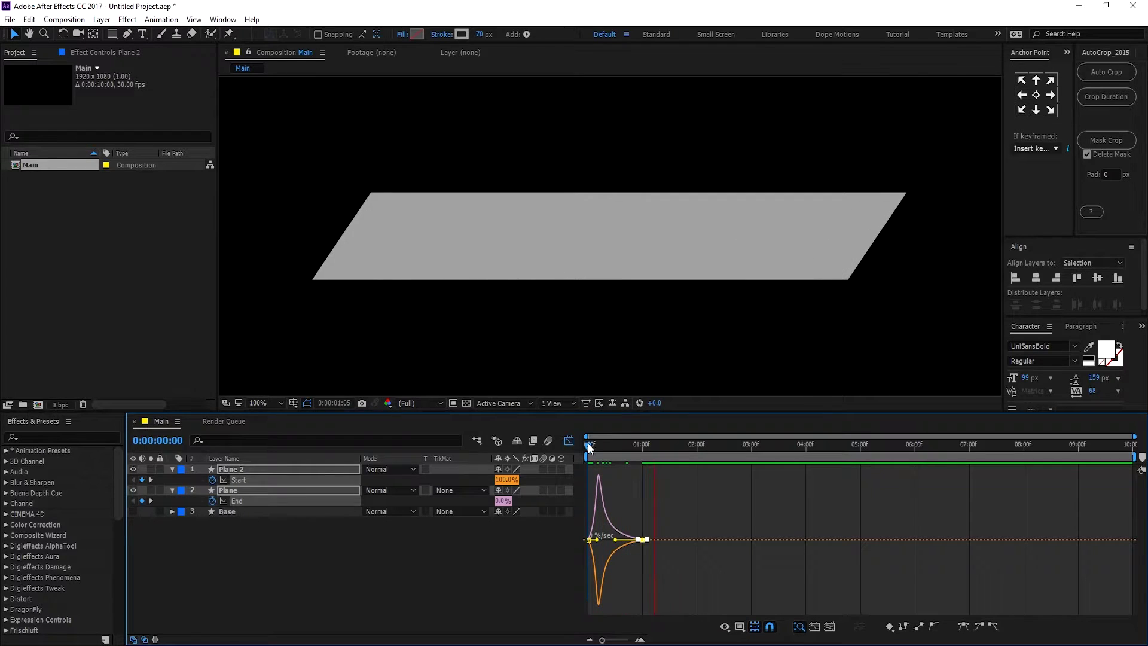
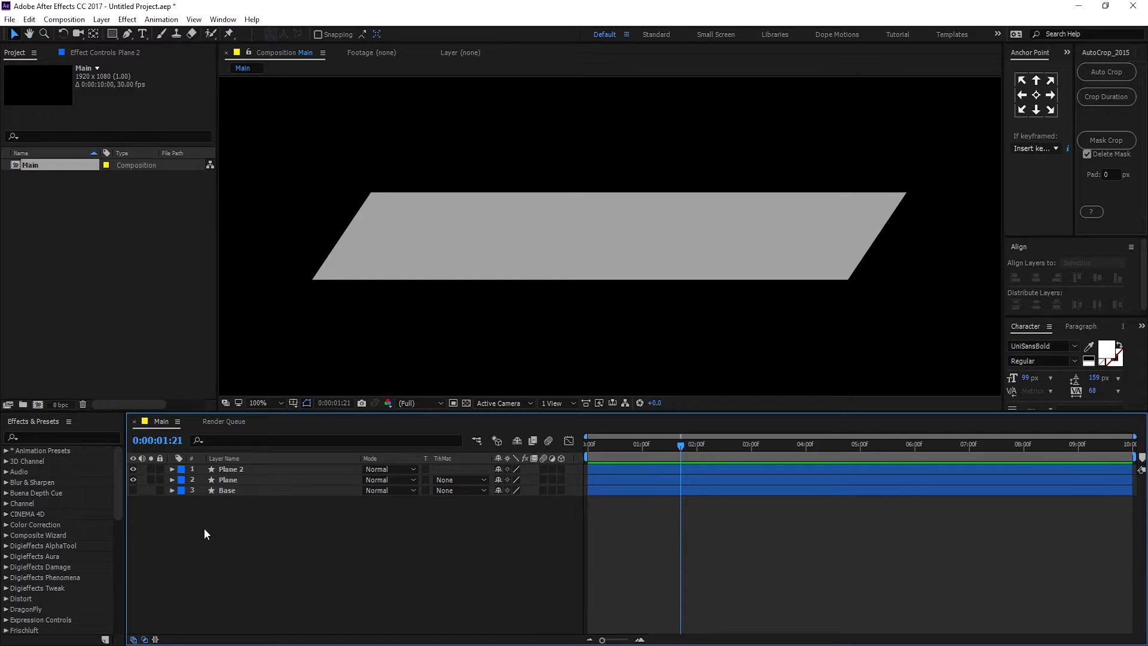
- Show the Base layer and set its fill to None and its stroke width to 2 px
{"action": "left_click", "coordinate": [134, 491]}
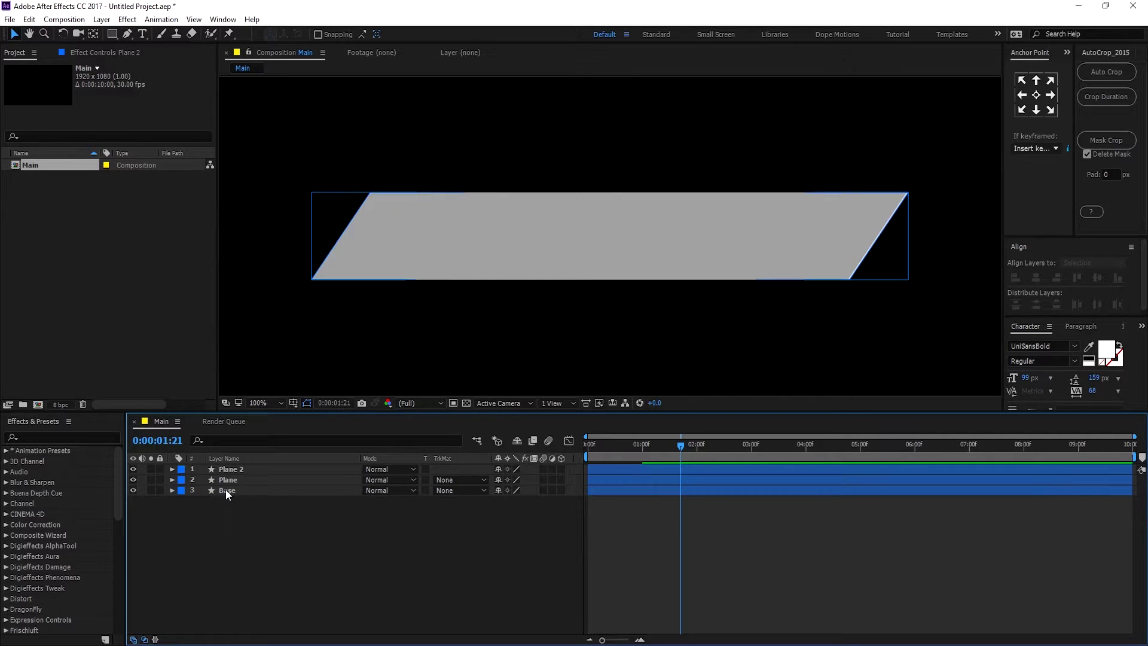
{"action": "left_click", "coordinate": [228, 490]}
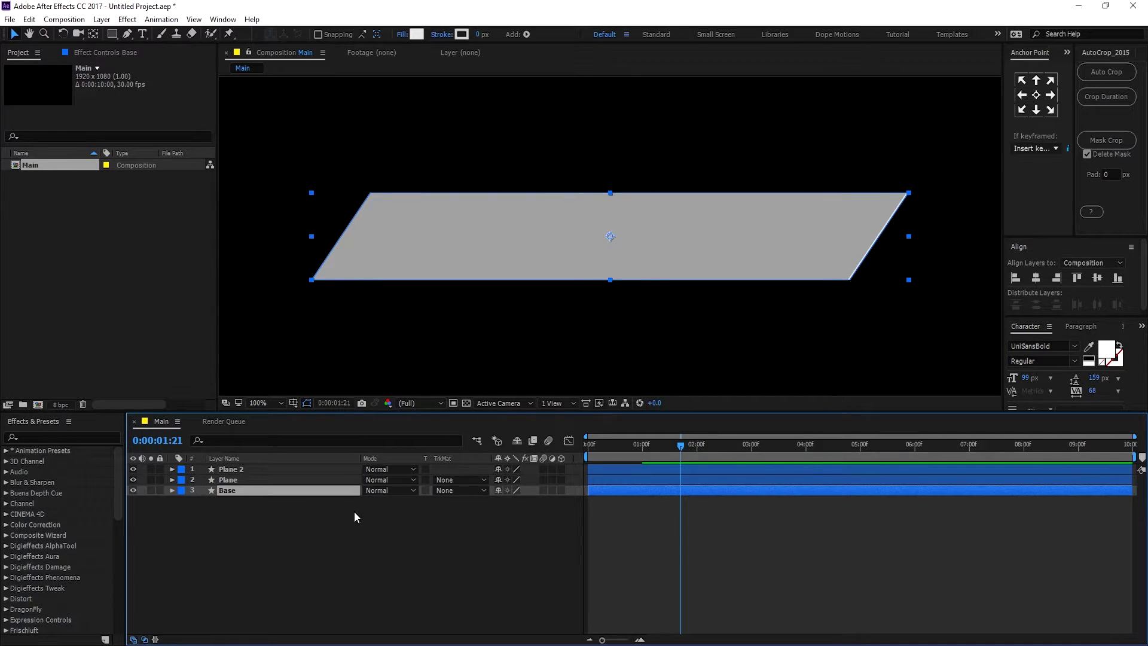
{"action": "left_click", "coordinate": [403, 34]}
{"action": "left_click", "coordinate": [717, 244]}
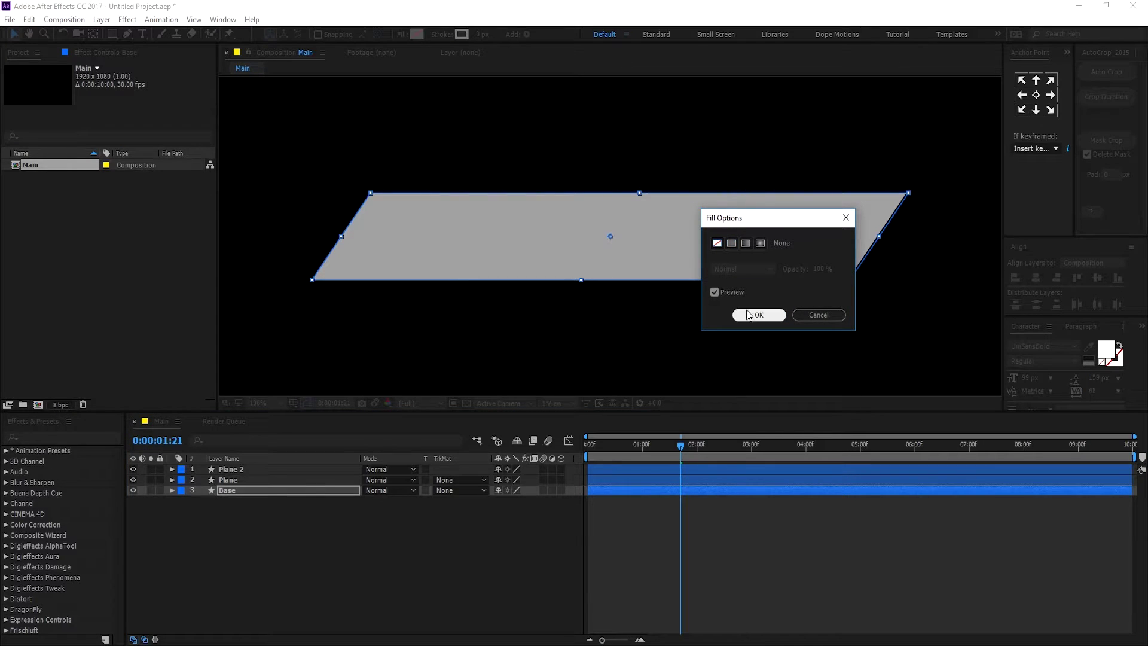
{"action": "left_click", "coordinate": [759, 315]}
{"action": "left_click", "coordinate": [479, 34]}
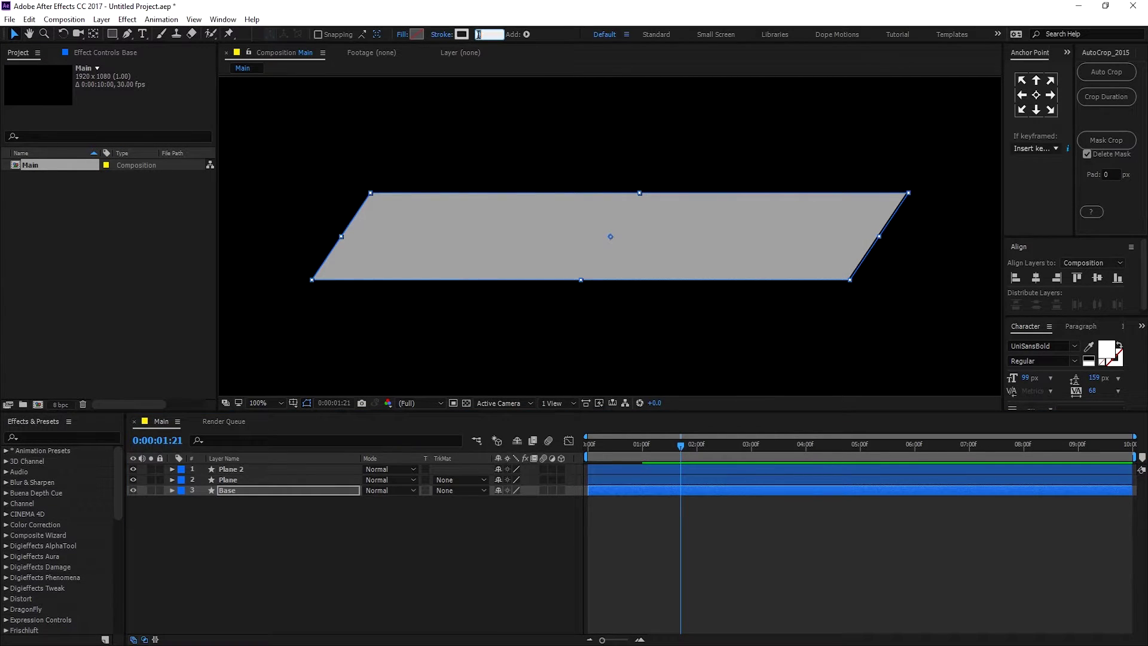
{"action": "left_click", "coordinate": [228, 548]}
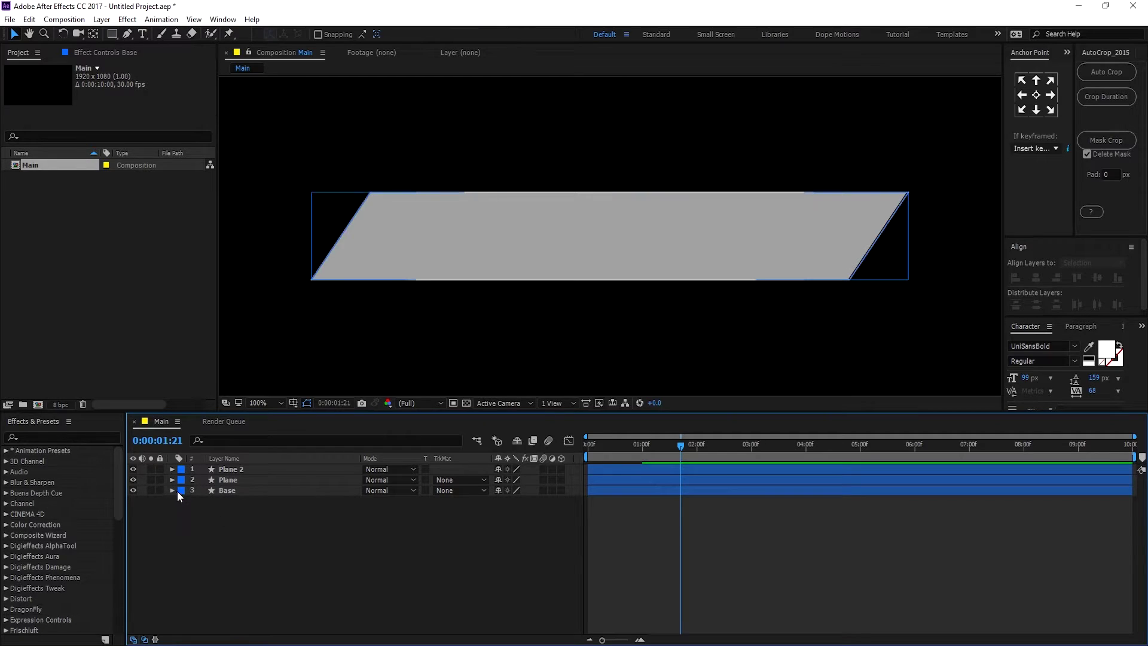
- Set the Size of the Base layer's Rectangle Path 1 to 932 by 170 to form an outline around the grey planes
{"action": "left_click", "coordinate": [172, 490]}
{"action": "left_click", "coordinate": [204, 544]}
{"action": "key", "text": "ctrl+d"}
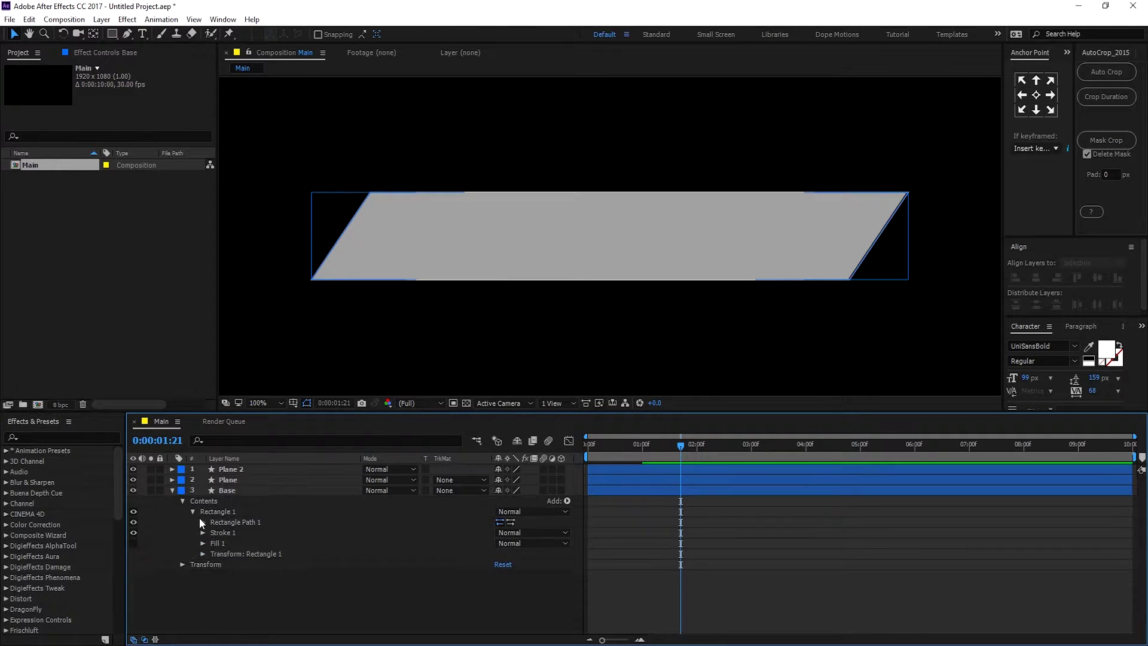
{"action": "left_click", "coordinate": [203, 522]}
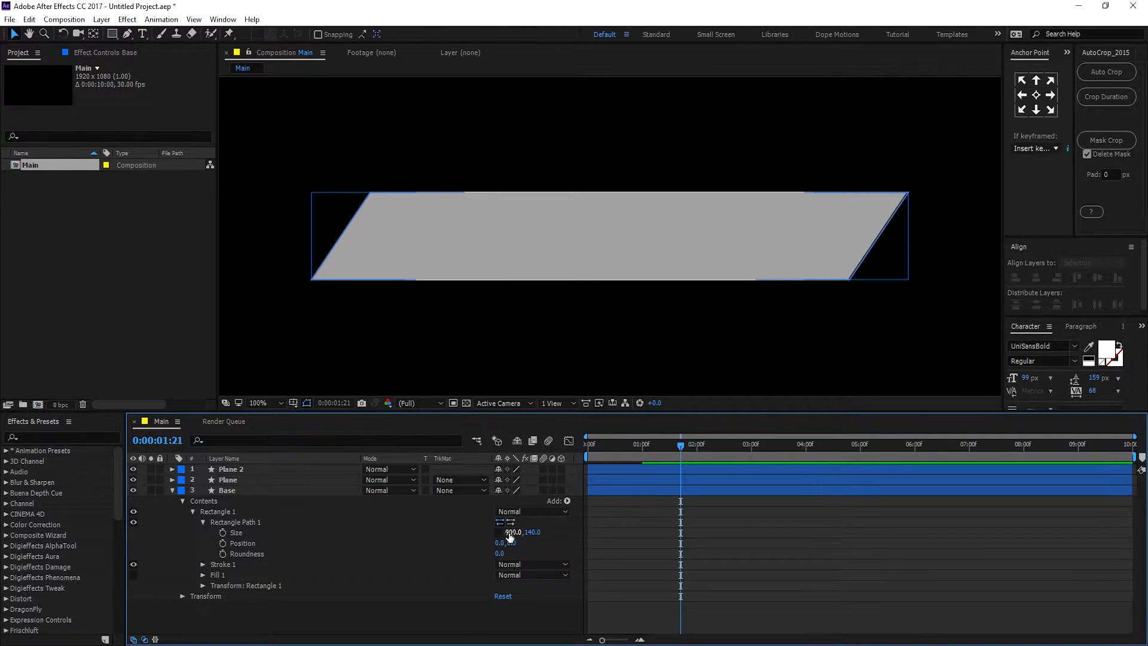
{"action": "left_click_drag", "start_coordinate": [512, 537], "coordinate": [549, 528]}
{"action": "left_click", "coordinate": [648, 574]}
{"action": "left_click", "coordinate": [527, 533]}
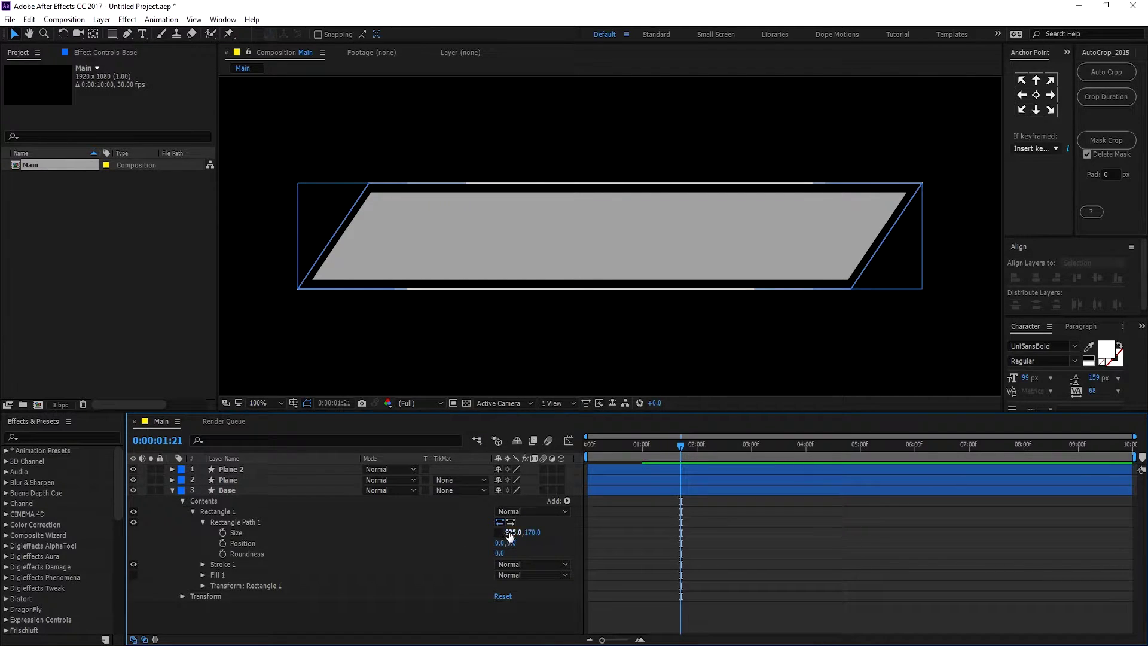
{"action": "left_click_drag", "start_coordinate": [512, 532], "coordinate": [516, 532]}
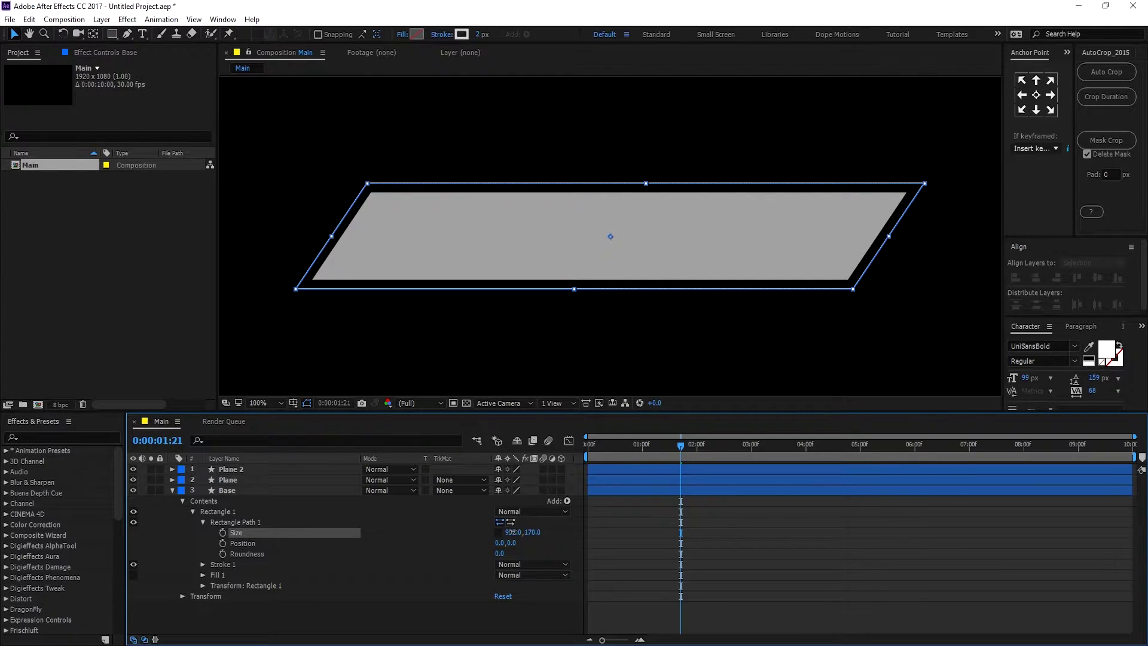
{"action": "left_click", "coordinate": [600, 541]}
{"action": "left_click", "coordinate": [843, 477]}
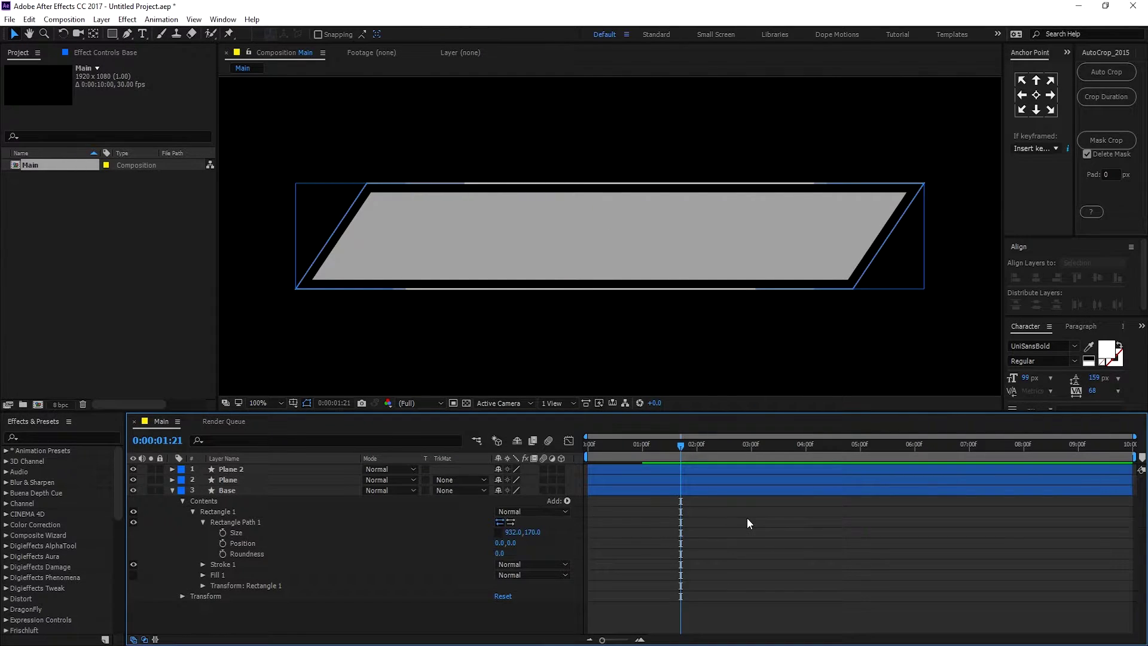
- Add Trim Paths to the Base layer's contents, expand its properties, and hide the path outlines in the composition view
{"action": "left_click", "coordinate": [204, 522]}
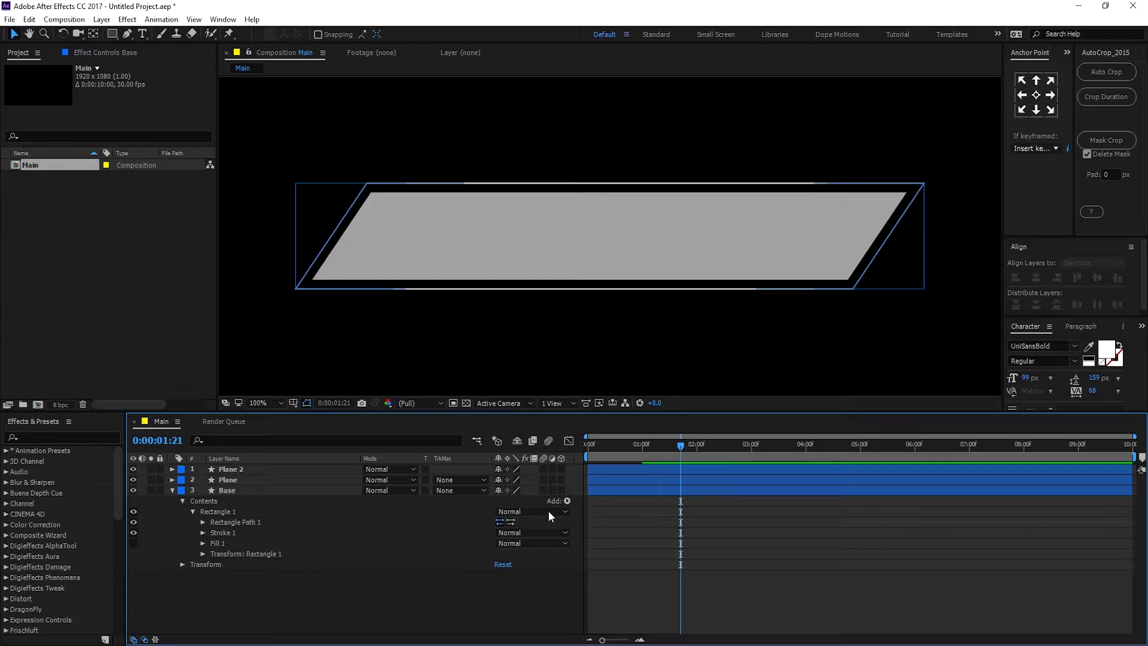
{"action": "left_click", "coordinate": [567, 501]}
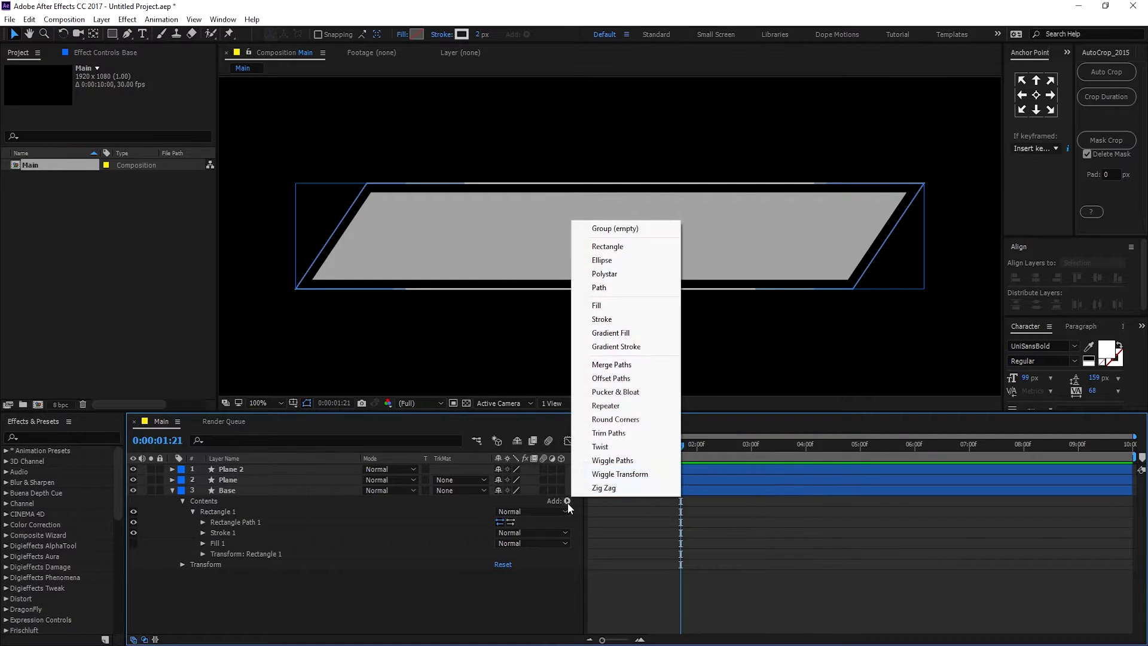
{"action": "left_click", "coordinate": [610, 434]}
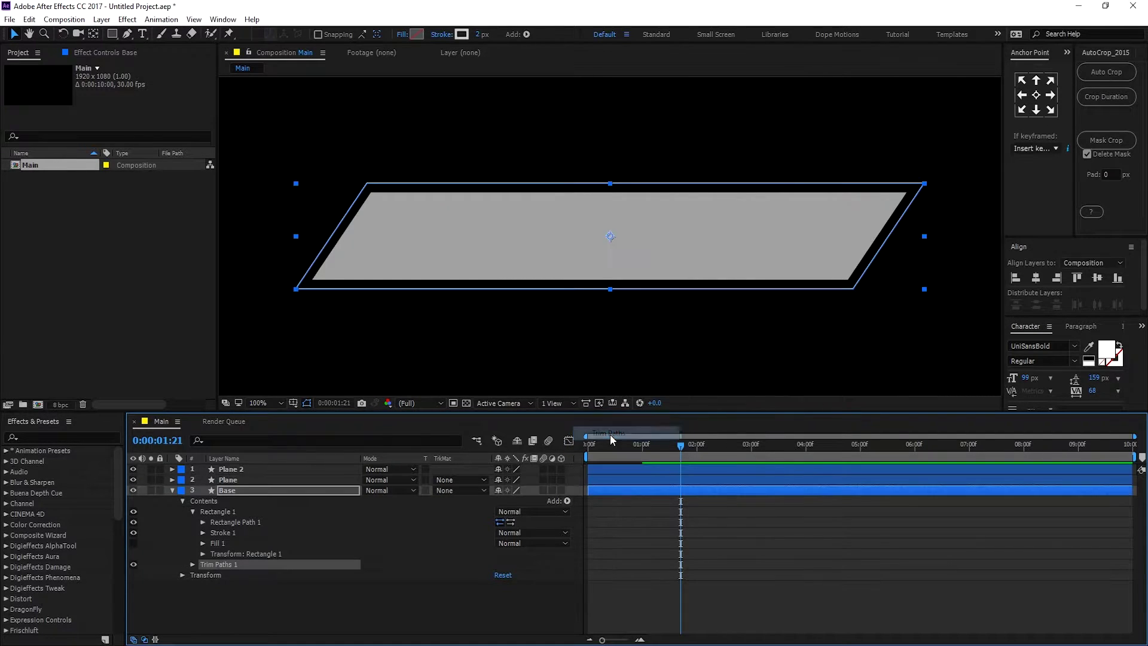
{"action": "left_click", "coordinate": [192, 565]}
{"action": "left_click", "coordinate": [306, 403]}
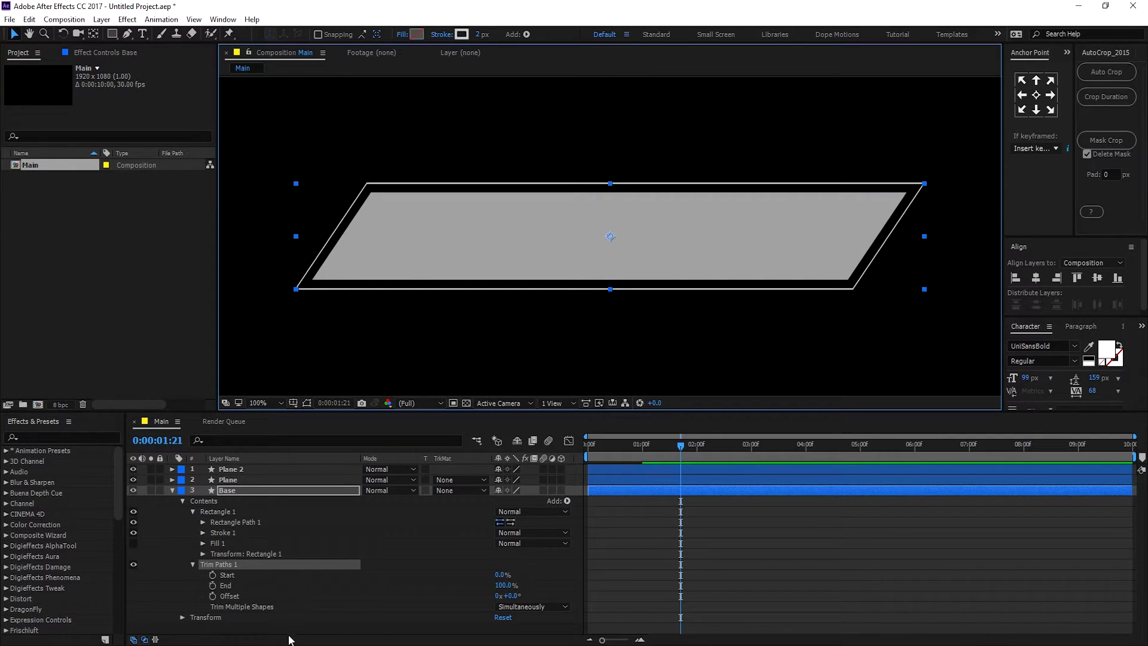
- Go to 0:00:00:15 and set the End of the Base layer's Trim Paths to 0%
{"action": "mouse_move", "coordinate": [508, 589]}
{"action": "left_mouse_down"}
{"action": "mouse_move", "coordinate": [383, 585]}
{"action": "mouse_move", "coordinate": [490, 585]}
{"action": "mouse_move", "coordinate": [442, 584]}
{"action": "left_mouse_up"}
{"action": "scroll", "coordinate": [643, 536], "scroll_direction": "up", "scroll_amount": 3}
{"action": "left_click_drag", "start_coordinate": [808, 639], "coordinate": [781, 639]}
{"action": "left_click", "coordinate": [662, 446]}
{"action": "left_click_drag", "start_coordinate": [661, 449], "coordinate": [644, 447]}
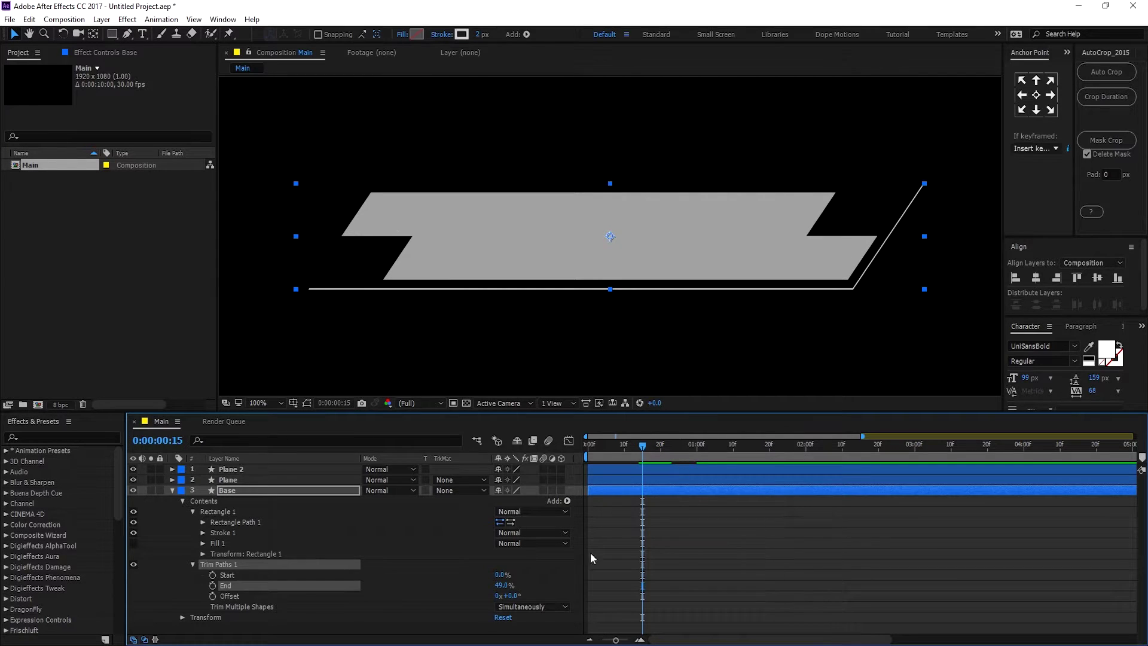
{"action": "left_click", "coordinate": [381, 587]}
{"action": "left_click_drag", "start_coordinate": [502, 586], "coordinate": [453, 583]}
{"action": "left_click", "coordinate": [249, 588]}
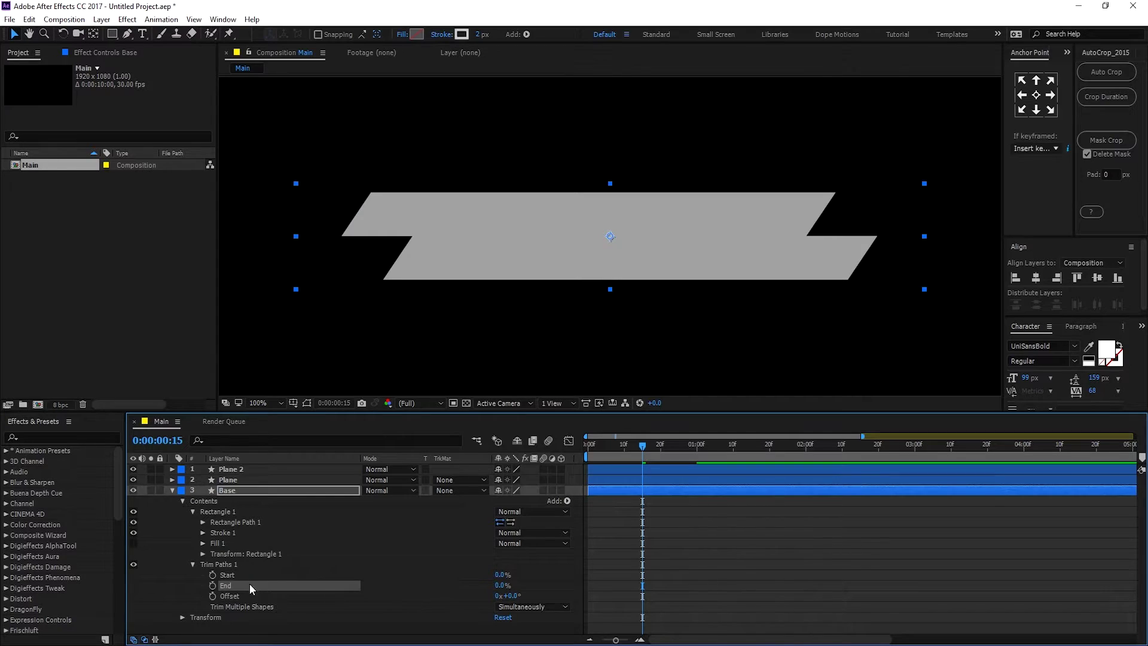
- Keyframe the Base layer's Start, End and Offset at 0:00:00:15 with Offset at -150°, and list only its keyframed properties
{"action": "left_click", "coordinate": [213, 576]}
{"action": "left_click", "coordinate": [213, 597]}
{"action": "left_click", "coordinate": [512, 597]}
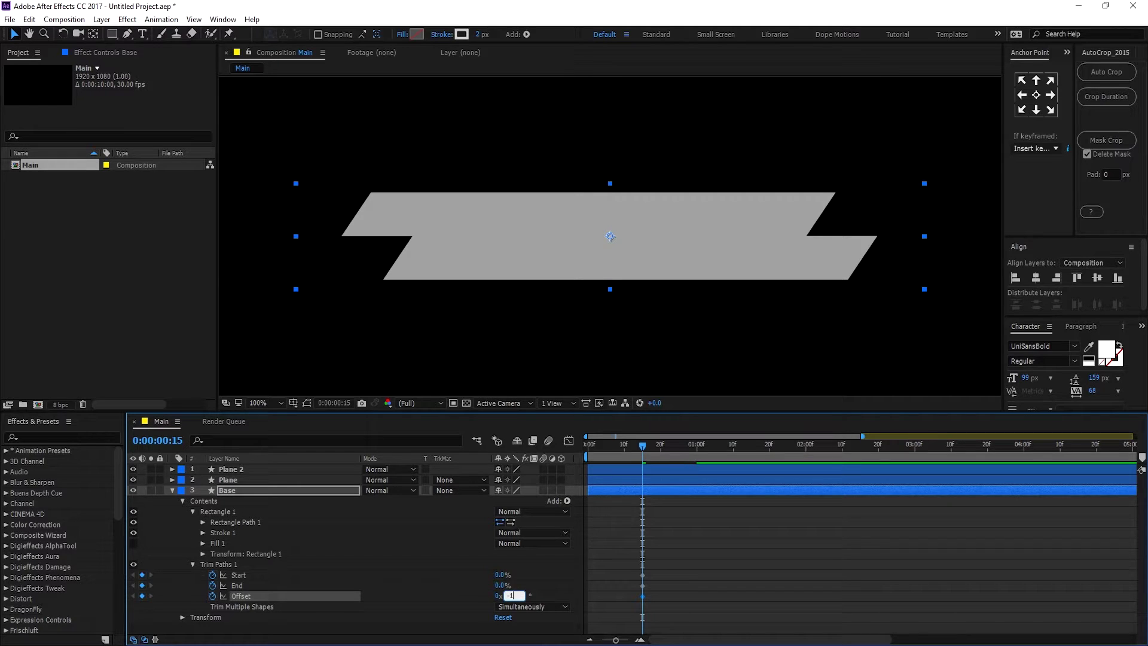
{"action": "type", "text": "-150"}
{"action": "left_click", "coordinate": [540, 576]}
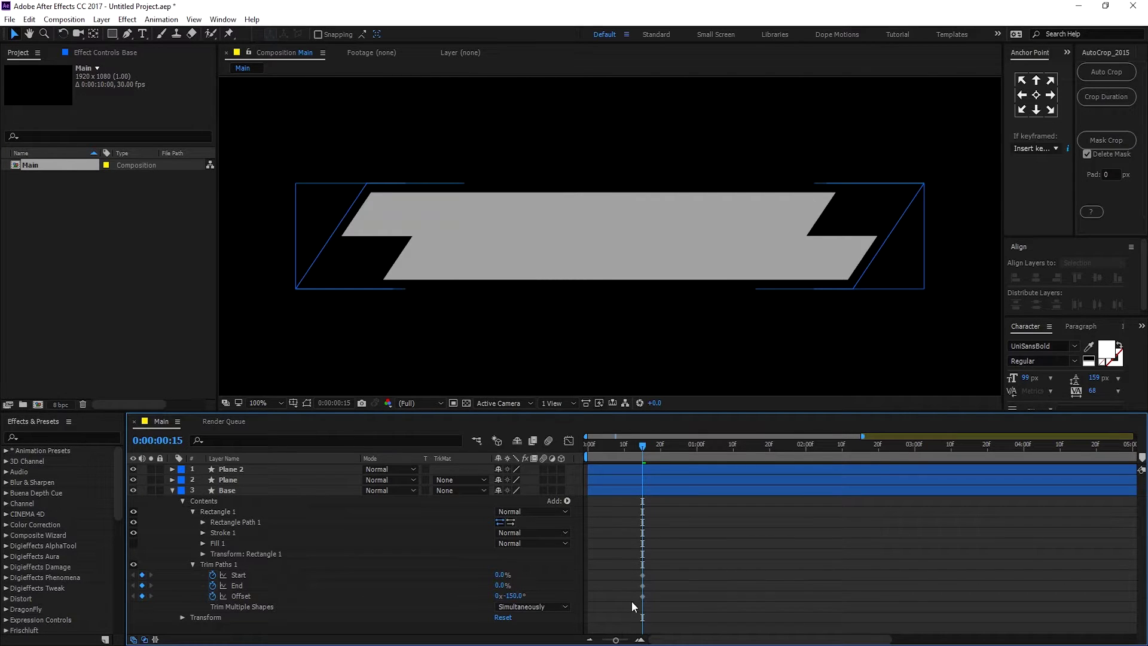
{"action": "left_click", "coordinate": [249, 490]}
{"action": "key", "text": "u"}
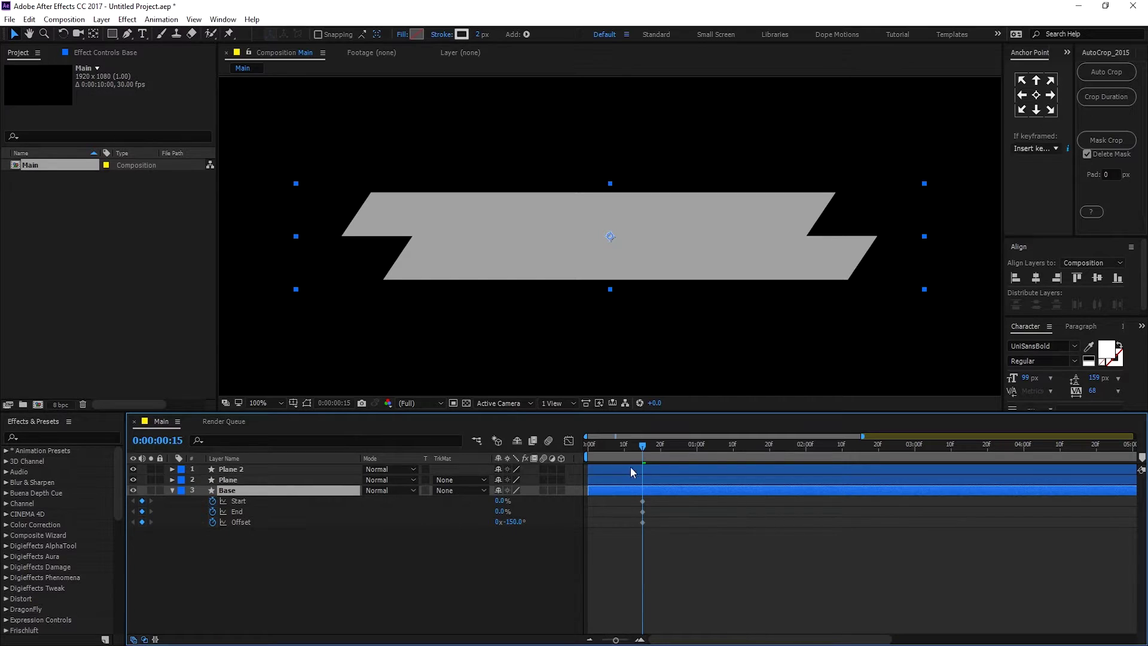
- Try Trim Paths keyframes on the Base layer at 0:00:01:20 with Start 38%, End 59% and Offset 0°
{"action": "left_click_drag", "start_coordinate": [642, 448], "coordinate": [768, 462]}
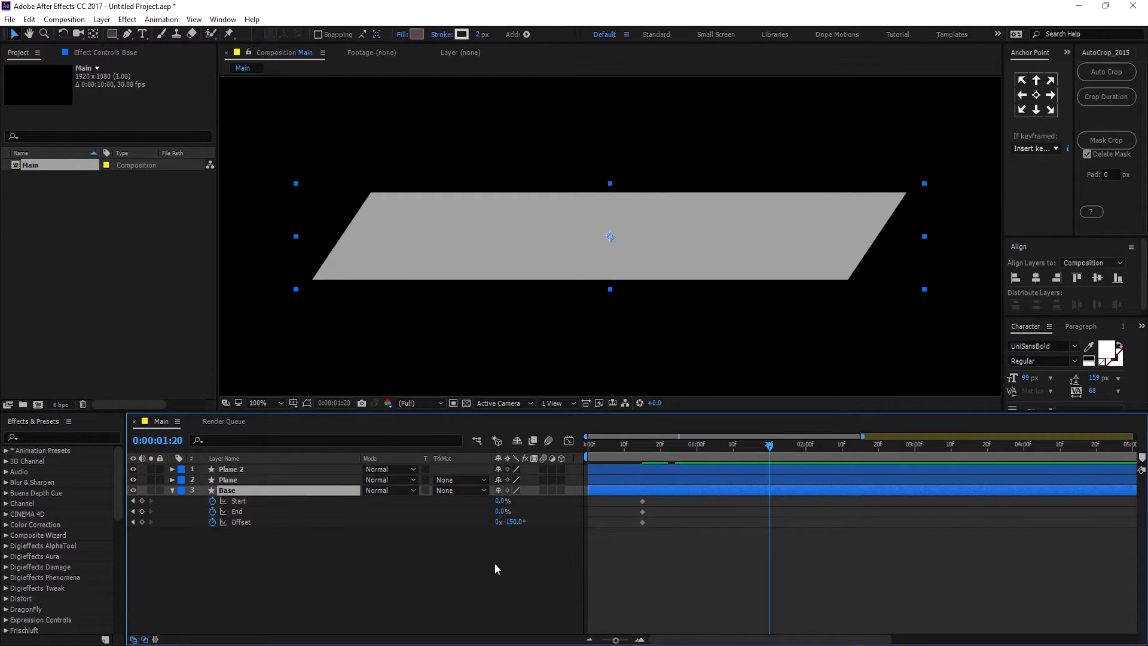
{"action": "mouse_move", "coordinate": [501, 511]}
{"action": "left_mouse_down"}
{"action": "mouse_move", "coordinate": [539, 508]}
{"action": "mouse_move", "coordinate": [529, 506]}
{"action": "left_mouse_up"}
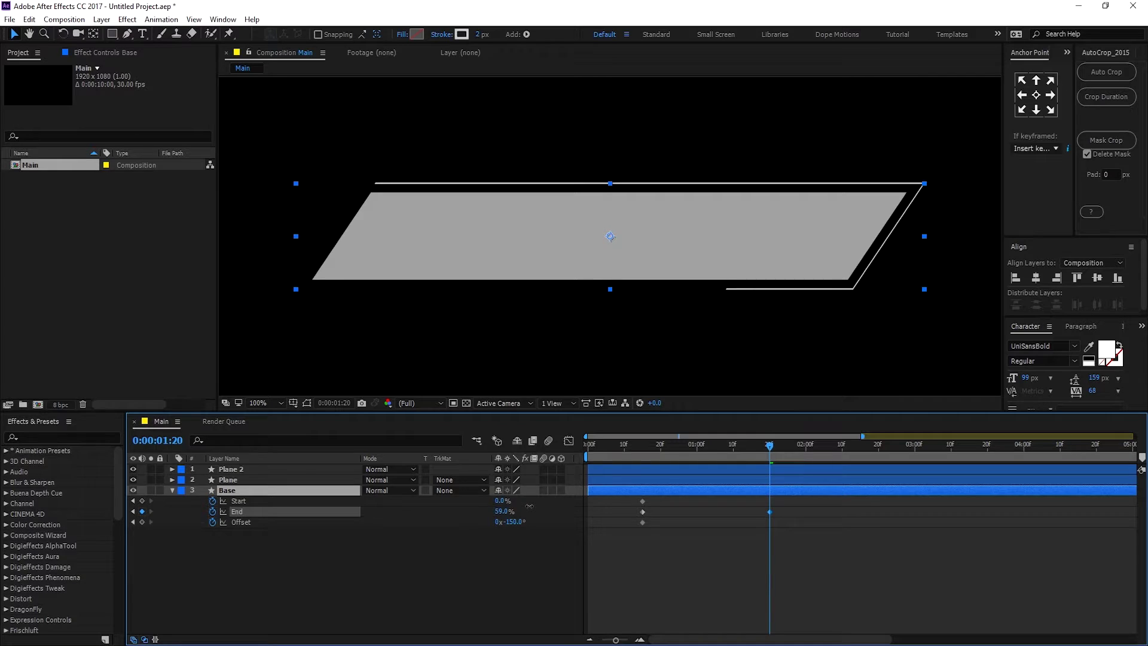
{"action": "left_click", "coordinate": [502, 511]}
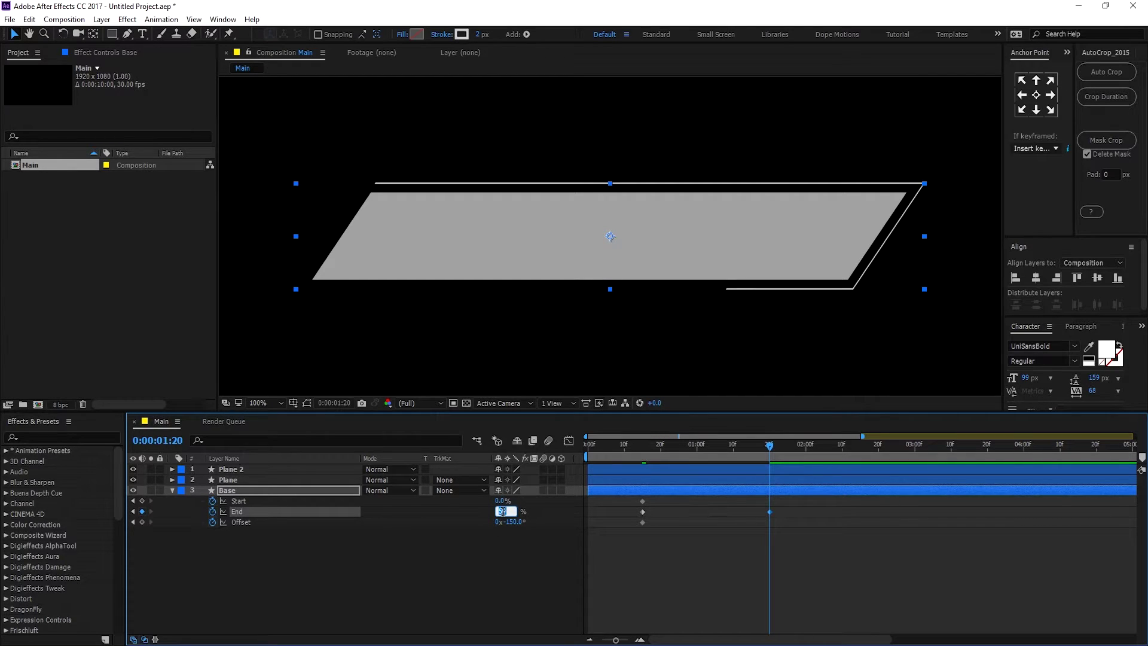
{"action": "key", "text": "Return"}
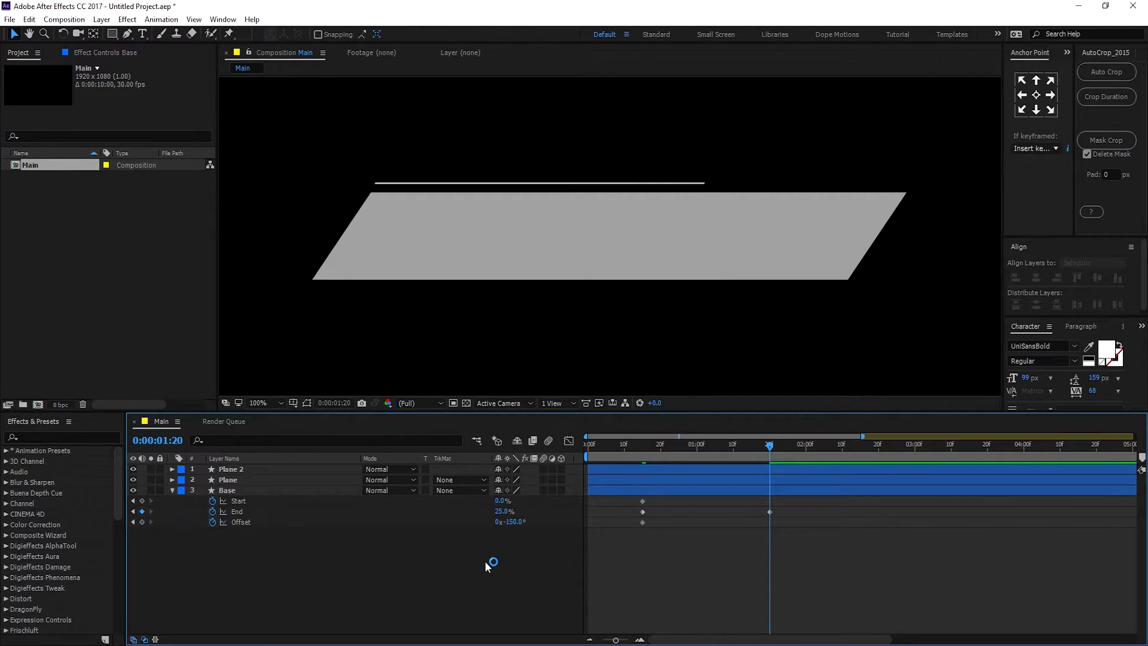
{"action": "left_click_drag", "start_coordinate": [500, 501], "coordinate": [513, 503]}
{"action": "left_click", "coordinate": [503, 513]}
{"action": "type", "text": "50"}
{"action": "key", "text": "Return"}
{"action": "mouse_move", "coordinate": [503, 501]}
{"action": "left_mouse_down"}
{"action": "mouse_move", "coordinate": [513, 501]}
{"action": "mouse_move", "coordinate": [501, 511]}
{"action": "mouse_move", "coordinate": [506, 501]}
{"action": "left_mouse_up"}
{"action": "left_click", "coordinate": [511, 523]}
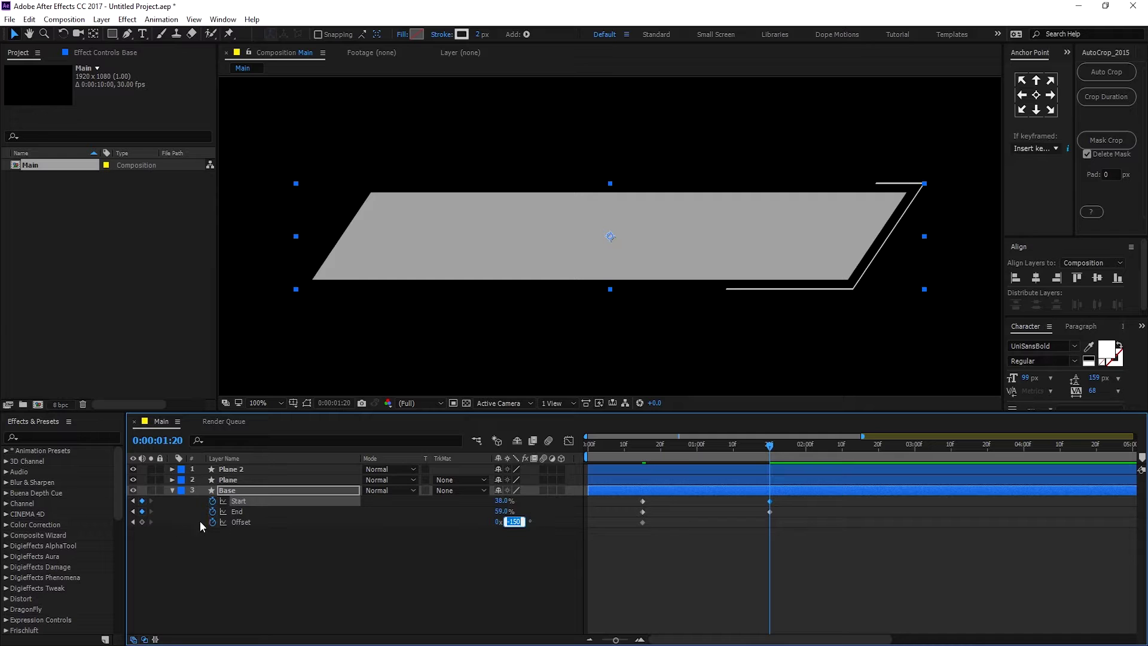
{"action": "type", "text": "0"}
{"action": "left_click", "coordinate": [535, 555]}
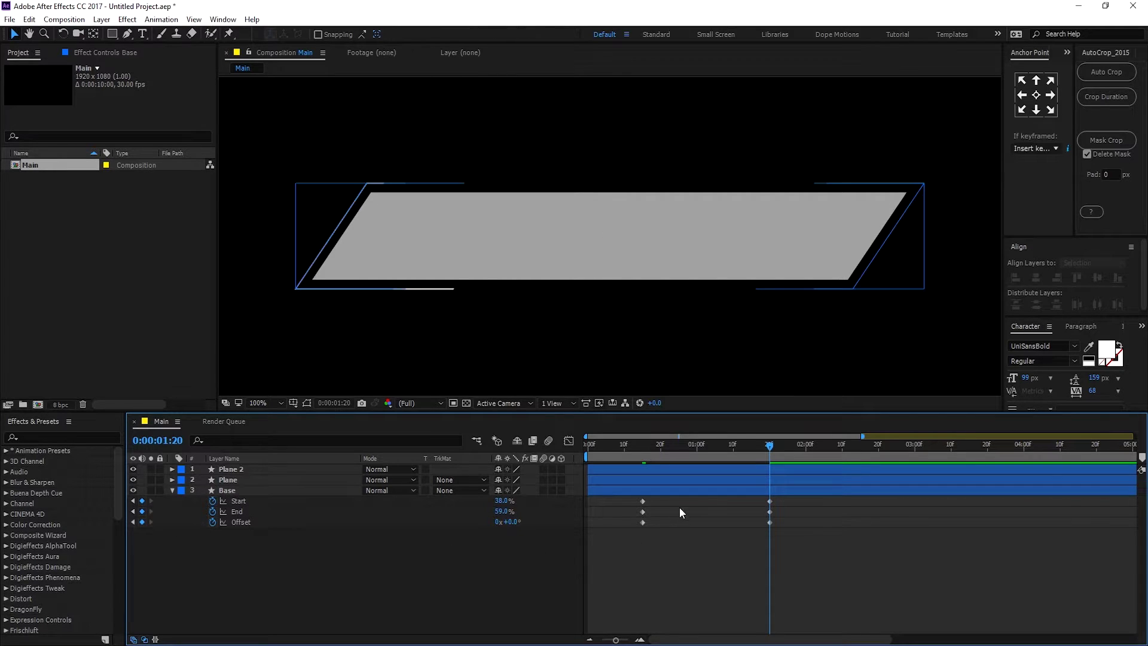
- At 0:00:01:20, set the Base layer's Trim Paths Start to 0%, End to 20% and Offset to -11°
{"action": "mouse_move", "coordinate": [638, 442]}
{"action": "left_mouse_down"}
{"action": "mouse_move", "coordinate": [780, 455]}
{"action": "mouse_move", "coordinate": [771, 446]}
{"action": "left_mouse_up"}
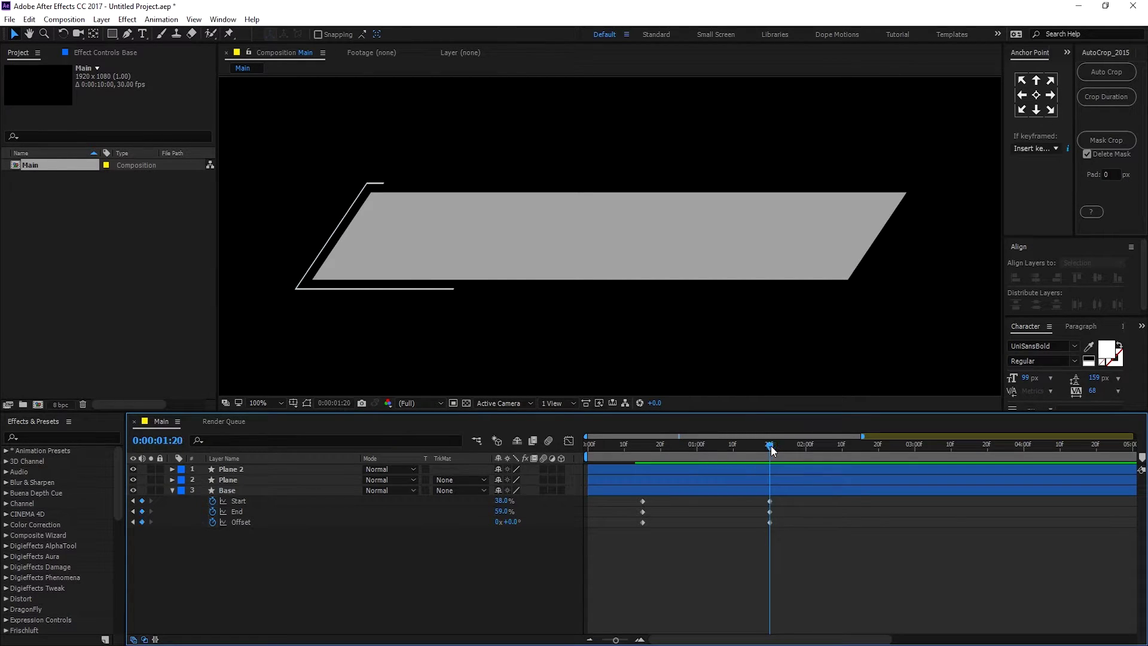
{"action": "mouse_move", "coordinate": [506, 513]}
{"action": "left_mouse_down"}
{"action": "mouse_move", "coordinate": [468, 510]}
{"action": "mouse_move", "coordinate": [504, 511]}
{"action": "left_mouse_up"}
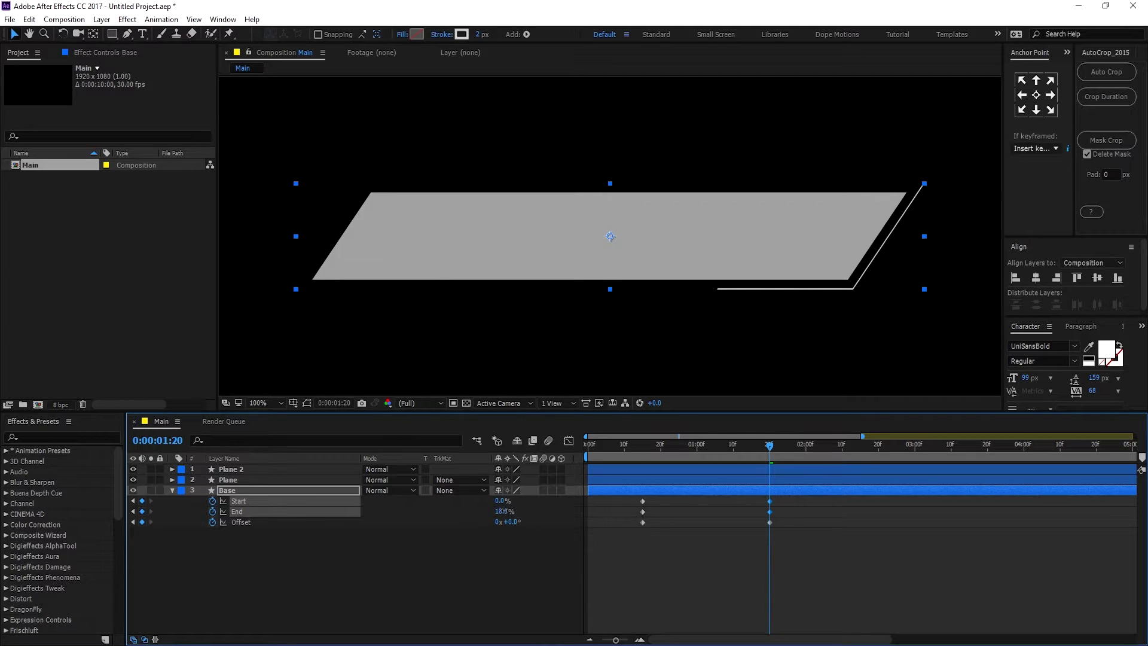
{"action": "left_click", "coordinate": [503, 513]}
{"action": "type", "text": "20"}
{"action": "left_click", "coordinate": [496, 544]}
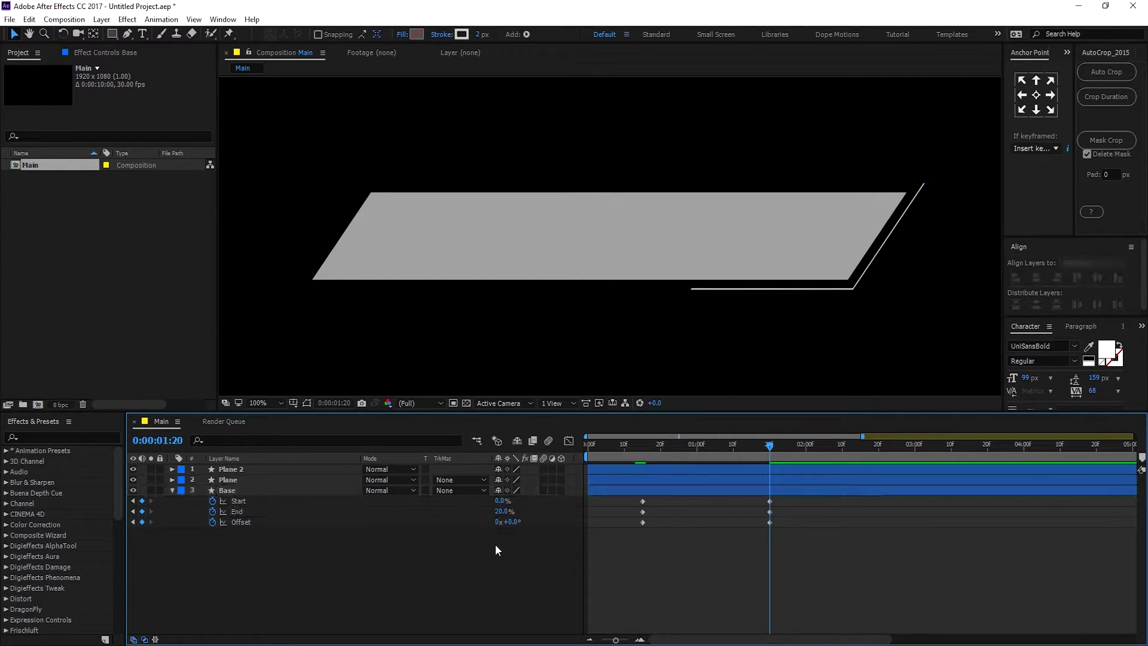
{"action": "left_click_drag", "start_coordinate": [513, 524], "coordinate": [516, 523]}
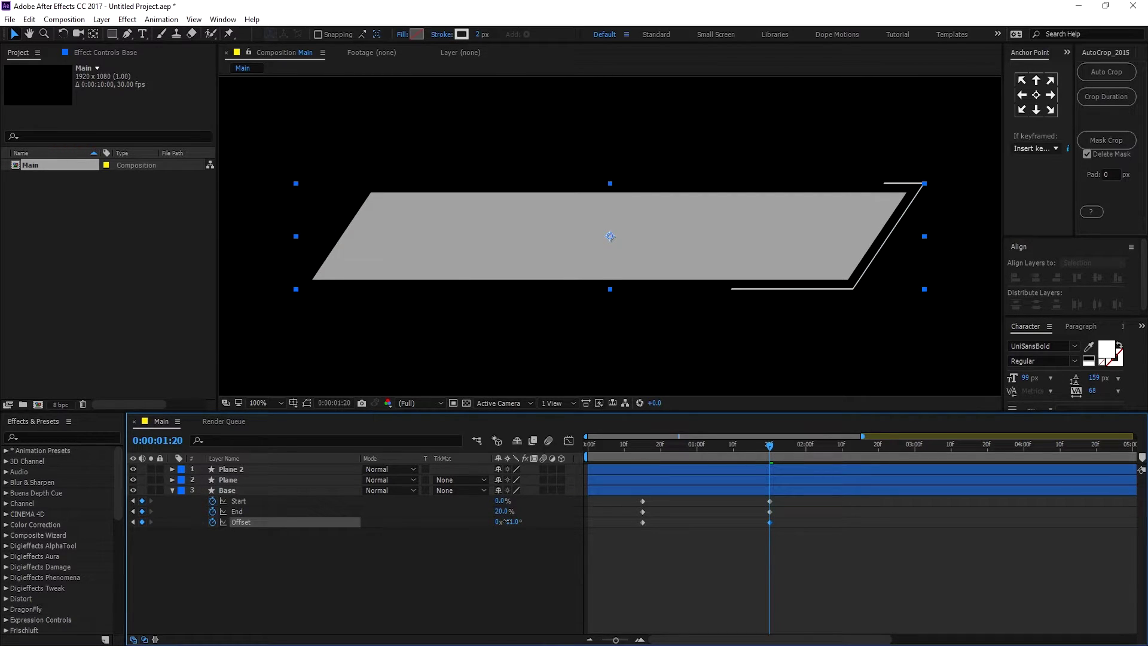
{"action": "left_click", "coordinate": [662, 548]}
{"action": "mouse_move", "coordinate": [640, 447]}
{"action": "left_mouse_down"}
{"action": "mouse_move", "coordinate": [785, 456]}
{"action": "mouse_move", "coordinate": [640, 454]}
{"action": "mouse_move", "coordinate": [768, 468]}
{"action": "mouse_move", "coordinate": [620, 468]}
{"action": "left_mouse_up"}
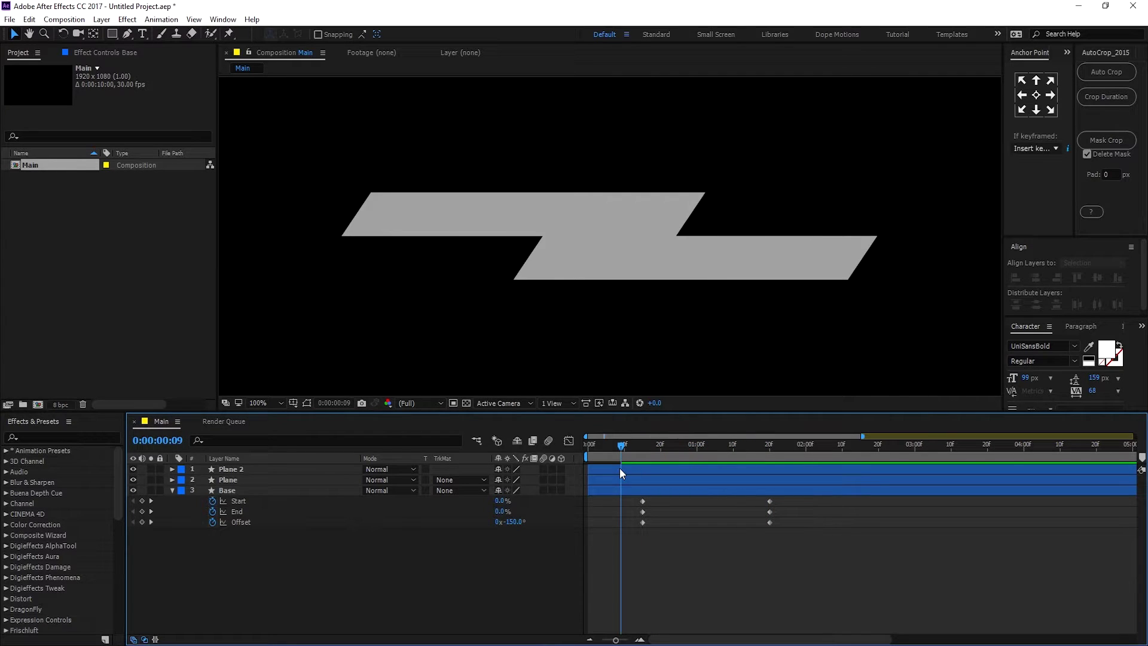
- Remove the Start keyframes from the Base layer, collapse its properties, and scrub through the line animation
{"action": "left_click", "coordinate": [212, 501]}
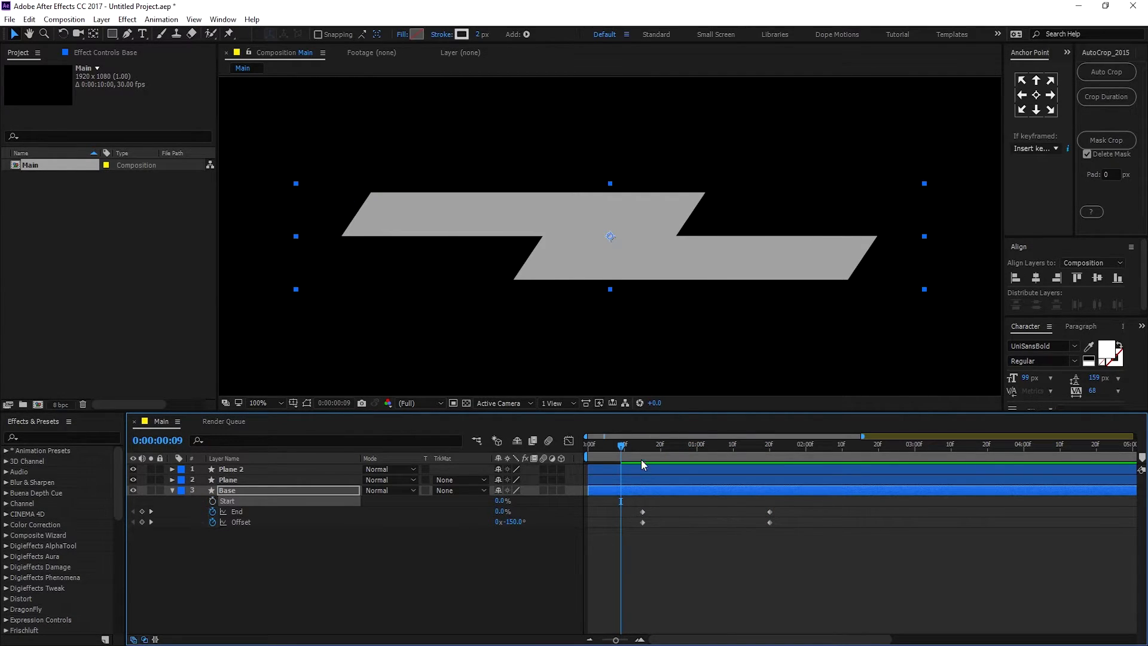
{"action": "mouse_move", "coordinate": [633, 449]}
{"action": "left_mouse_down"}
{"action": "mouse_move", "coordinate": [778, 462]}
{"action": "mouse_move", "coordinate": [648, 479]}
{"action": "mouse_move", "coordinate": [795, 480]}
{"action": "left_mouse_up"}
{"action": "left_click_drag", "start_coordinate": [788, 546], "coordinate": [638, 500]}
{"action": "left_click", "coordinate": [613, 583]}
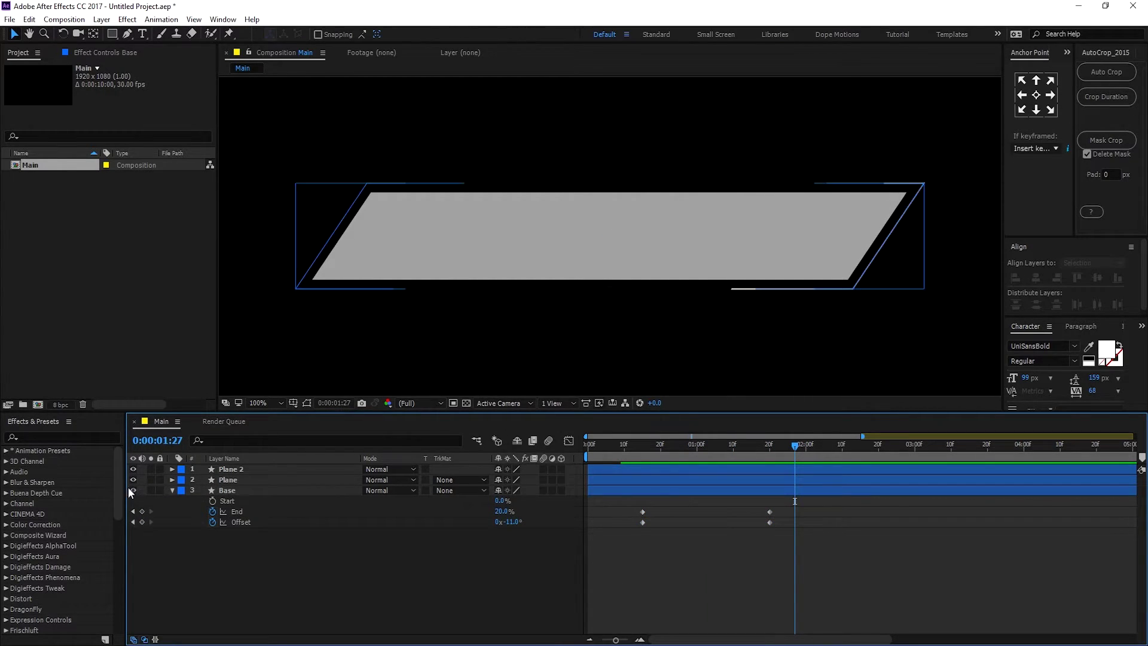
{"action": "left_click", "coordinate": [172, 491]}
{"action": "left_click_drag", "start_coordinate": [611, 446], "coordinate": [791, 440]}
- Rename the Base layer as Line_01
{"action": "left_click", "coordinate": [273, 479]}
{"action": "left_click", "coordinate": [238, 494]}
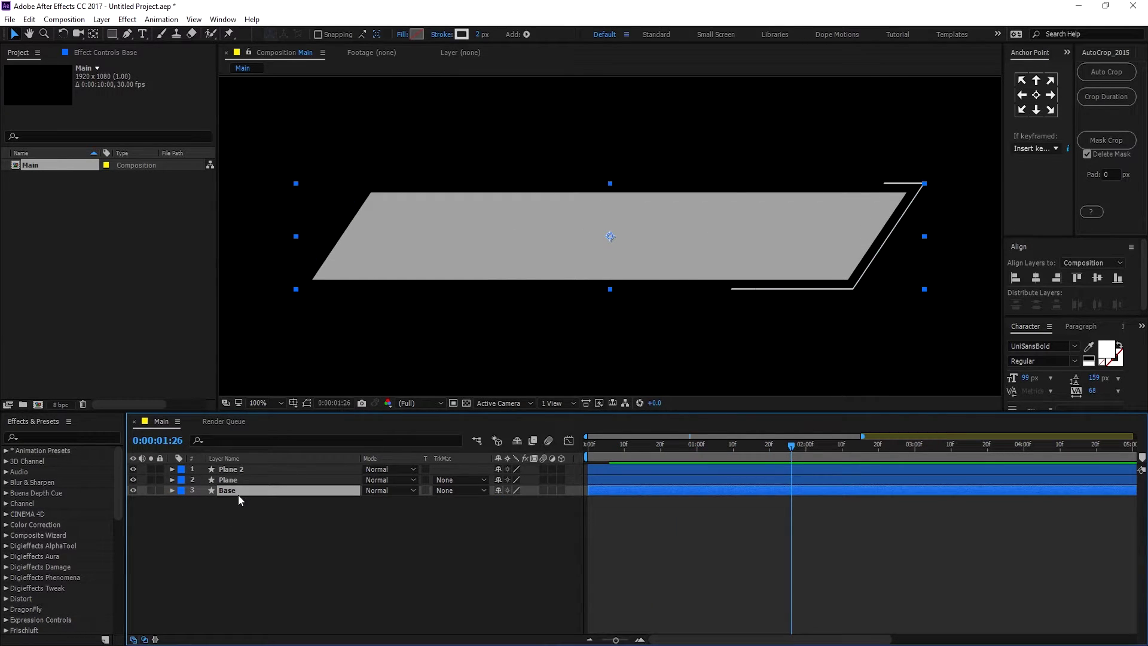
{"action": "key", "text": "Return"}
{"action": "type", "text": "Line_01"}
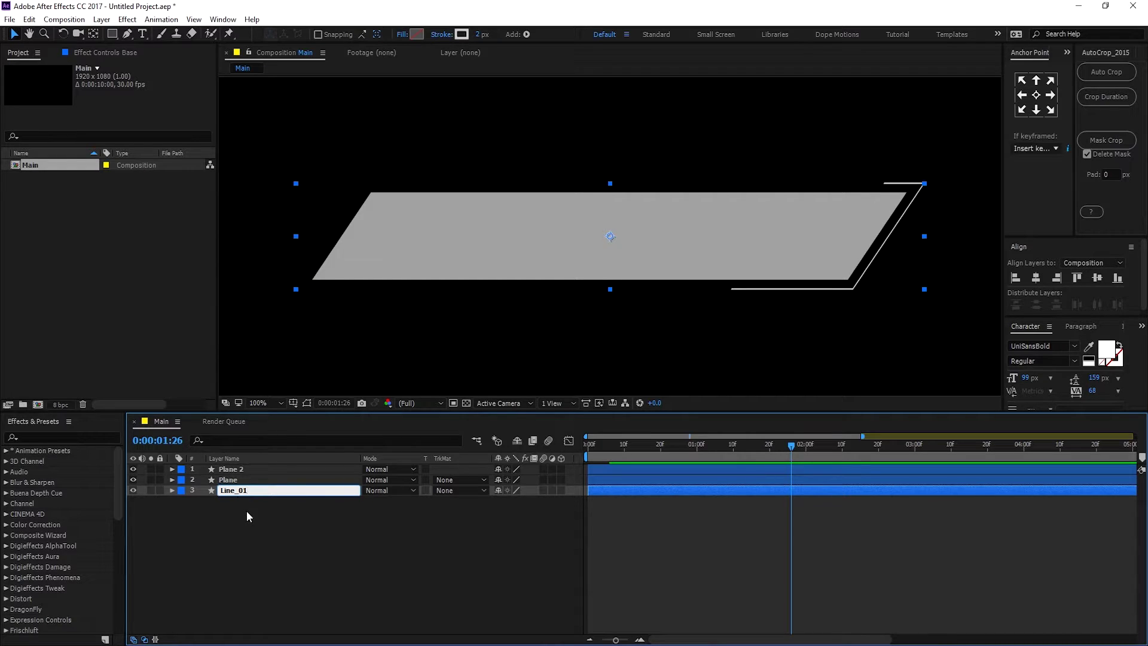
{"action": "left_click", "coordinate": [248, 514]}
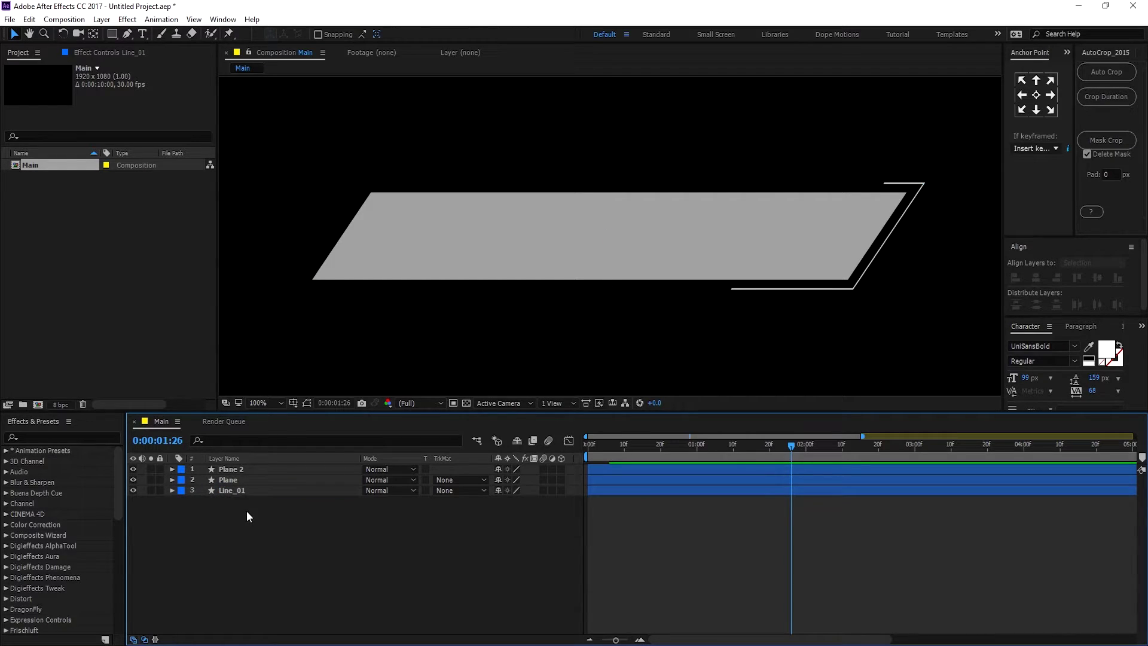
- Duplicate Line_01 and set the copy's stroke width to 12 px
{"action": "left_click", "coordinate": [228, 491]}
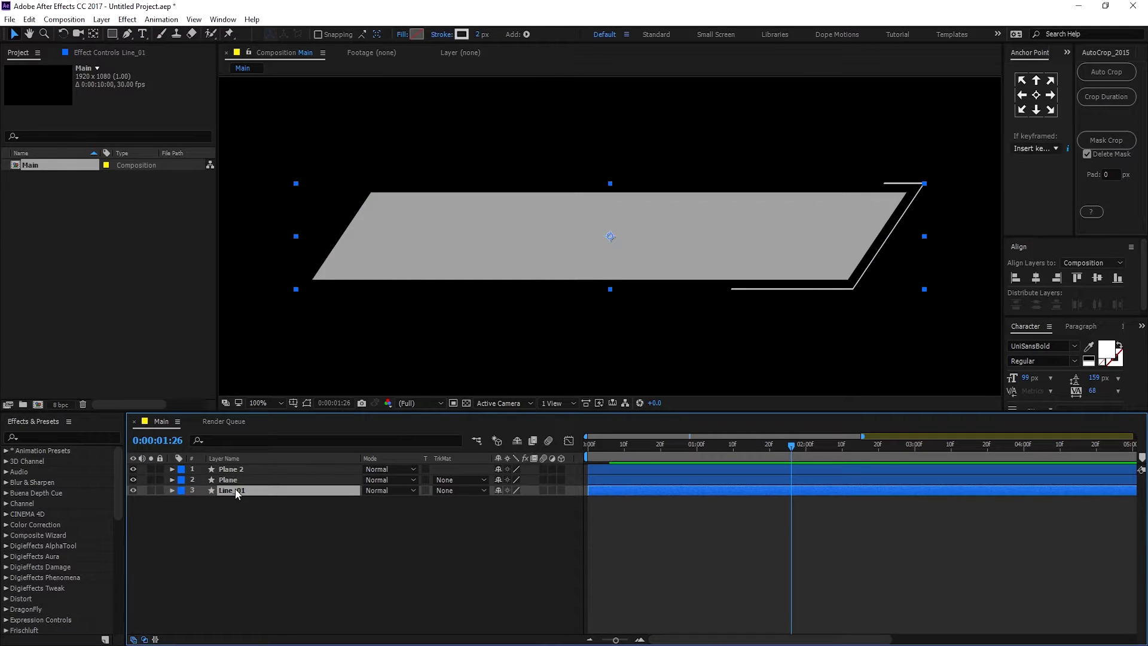
{"action": "key", "text": "ctrl+d"}
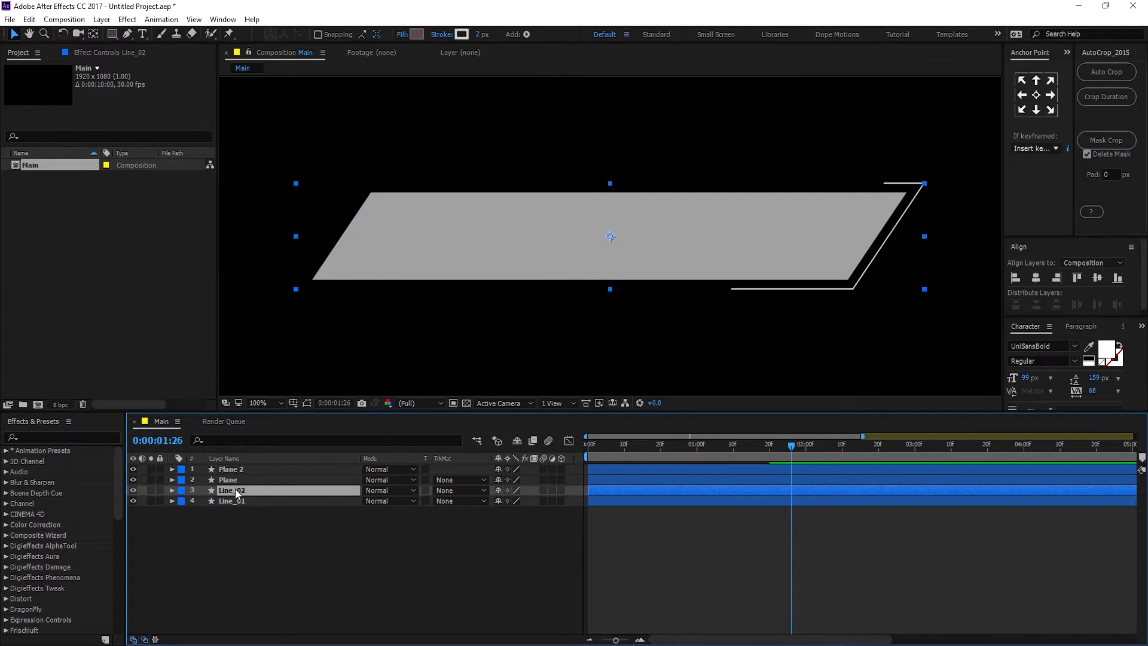
{"action": "left_click", "coordinate": [173, 490]}
{"action": "left_click", "coordinate": [183, 501]}
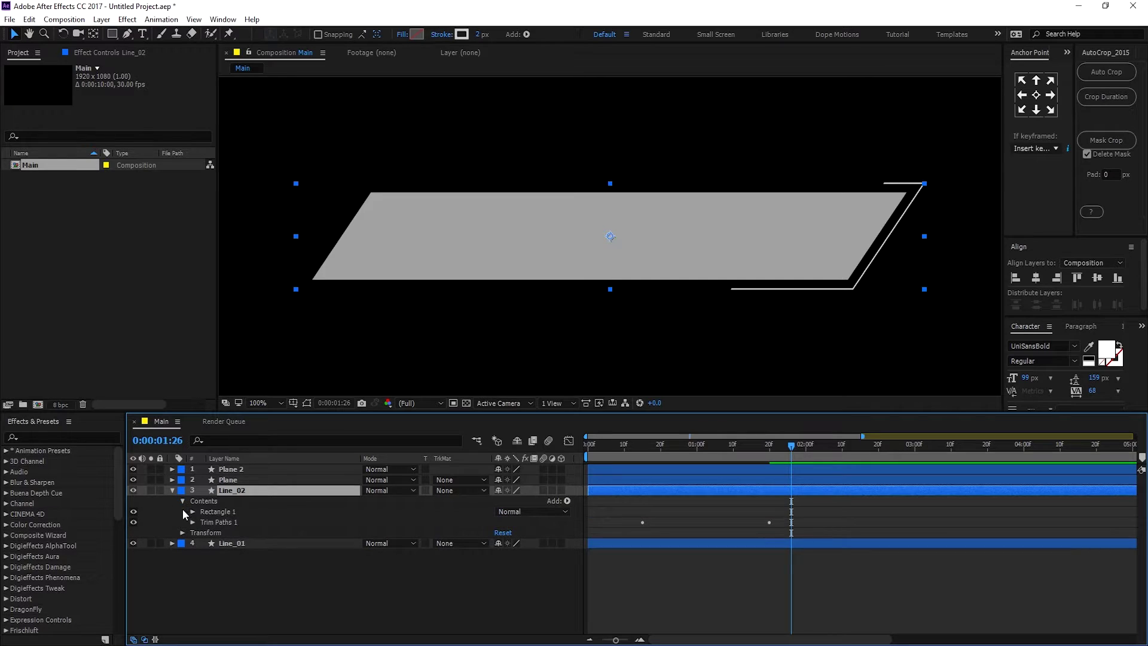
{"action": "left_click", "coordinate": [192, 511]}
{"action": "mouse_move", "coordinate": [479, 34]}
{"action": "left_mouse_down"}
{"action": "mouse_move", "coordinate": [497, 34]}
{"action": "mouse_move", "coordinate": [484, 36]}
{"action": "left_mouse_up"}
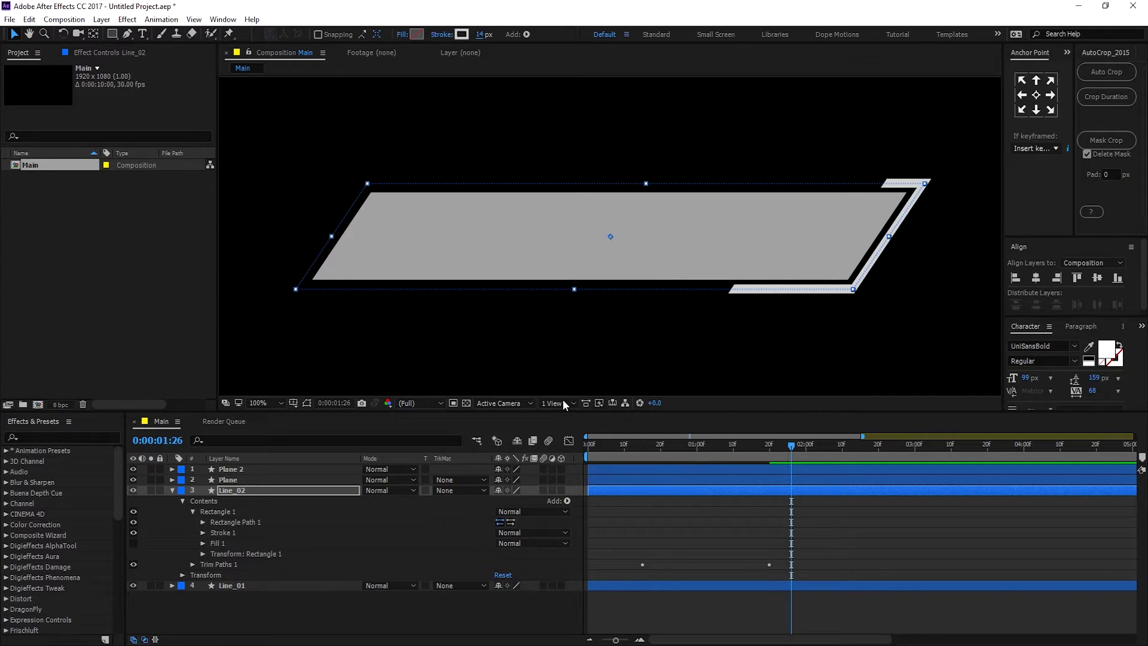
{"action": "left_click", "coordinate": [478, 36]}
{"action": "type", "text": "12"}
{"action": "left_click", "coordinate": [360, 559]}
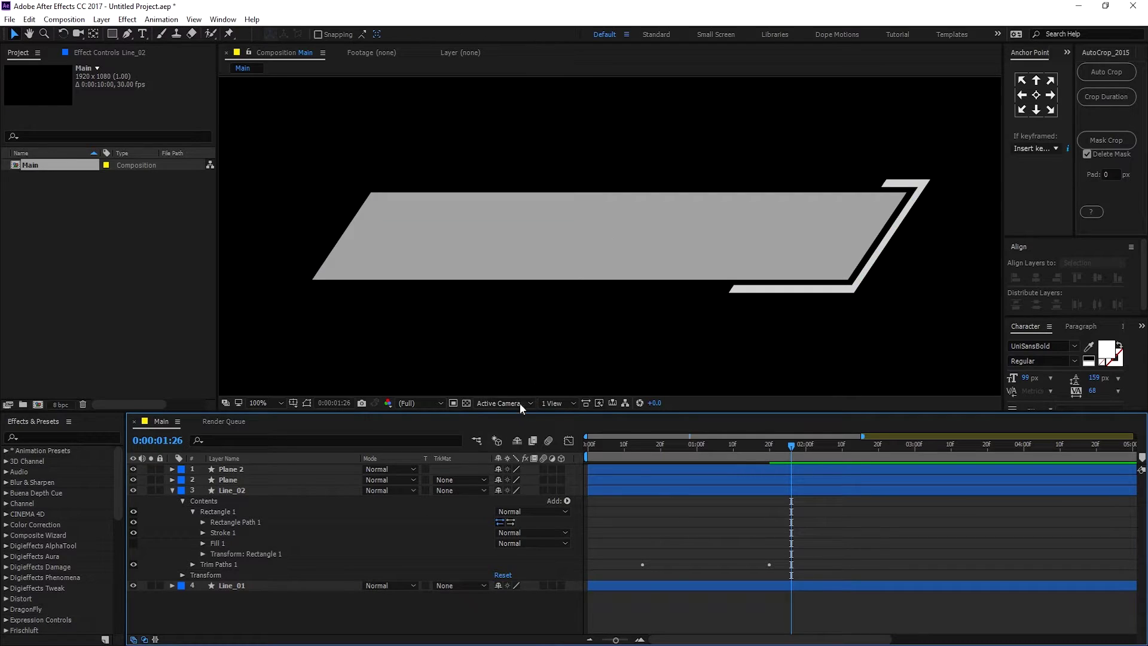
- At 0:00:01:20, set Line_02's Trim Paths End to 4% and Offset to 31°, and preview the motion
{"action": "left_click", "coordinate": [621, 490]}
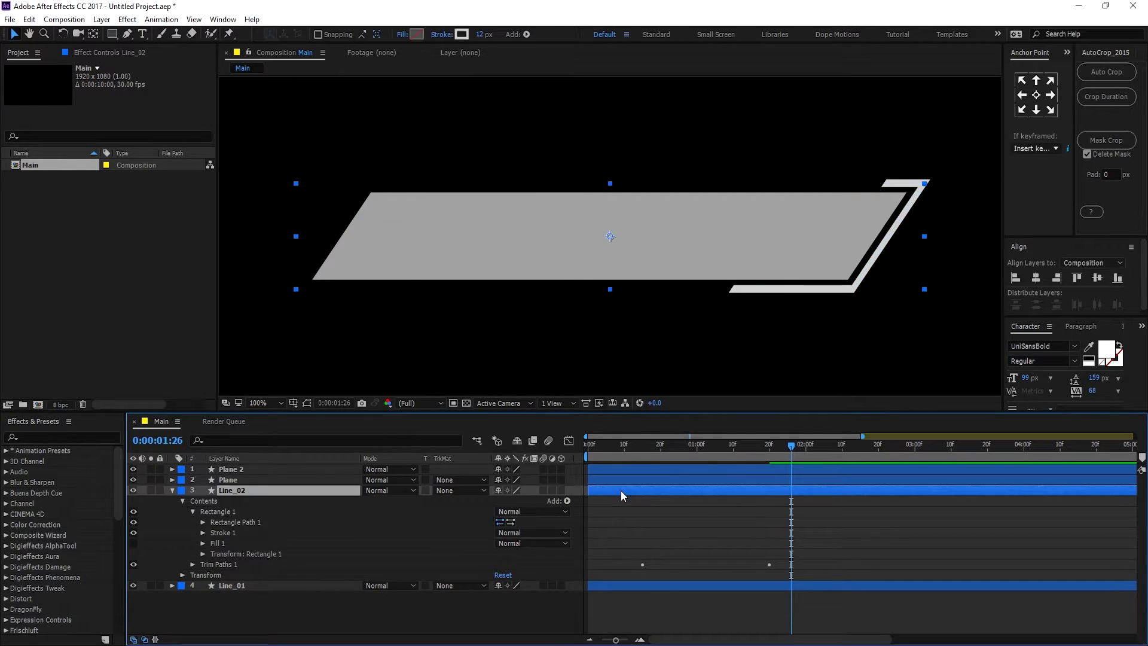
{"action": "key", "text": "u"}
{"action": "mouse_move", "coordinate": [791, 444]}
{"action": "left_mouse_down"}
{"action": "mouse_move", "coordinate": [748, 445]}
{"action": "mouse_move", "coordinate": [769, 444]}
{"action": "left_mouse_up"}
{"action": "mouse_move", "coordinate": [509, 512]}
{"action": "left_mouse_down"}
{"action": "mouse_move", "coordinate": [495, 500]}
{"action": "mouse_move", "coordinate": [531, 510]}
{"action": "left_mouse_up"}
{"action": "left_click", "coordinate": [607, 573]}
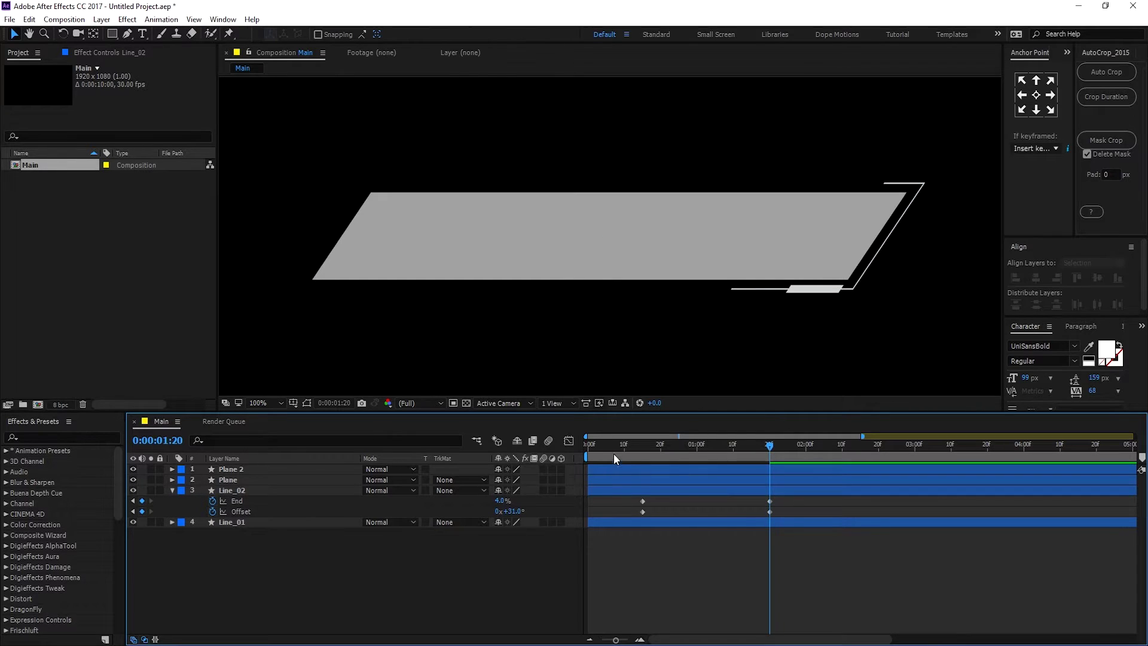
{"action": "left_click_drag", "start_coordinate": [630, 447], "coordinate": [782, 494]}
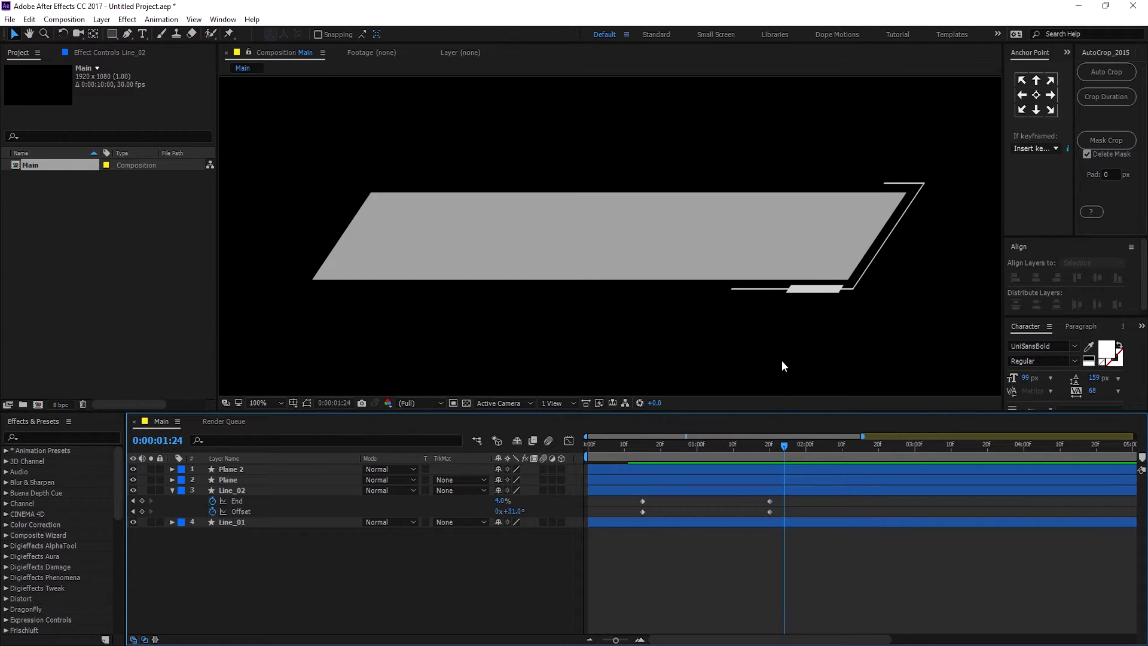
- Duplicate Line_02 and reveal the keyframed properties of the copy
{"action": "left_click", "coordinate": [145, 491]}
{"action": "left_click", "coordinate": [172, 490]}
{"action": "left_click", "coordinate": [240, 491]}
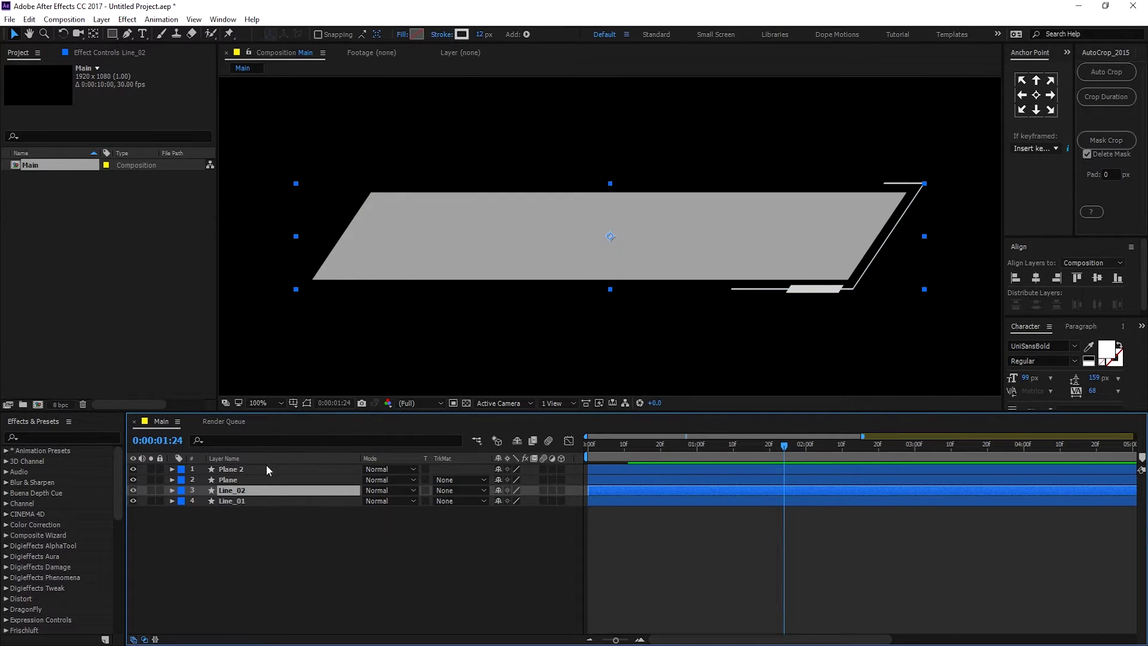
{"action": "key", "text": "ctrl+d"}
{"action": "key", "text": "u"}
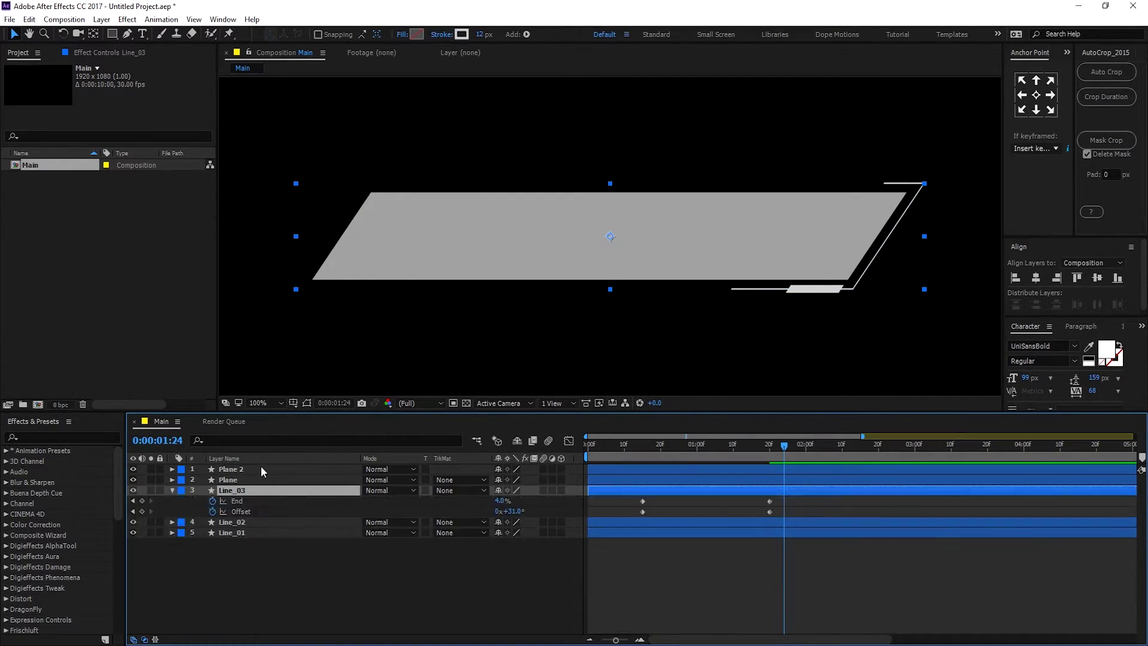
- At 0:00:01:20, set Line_03's Trim Paths Offset to -22°, preview the motion and collapse the layer's properties
{"action": "left_click_drag", "start_coordinate": [784, 448], "coordinate": [771, 448]}
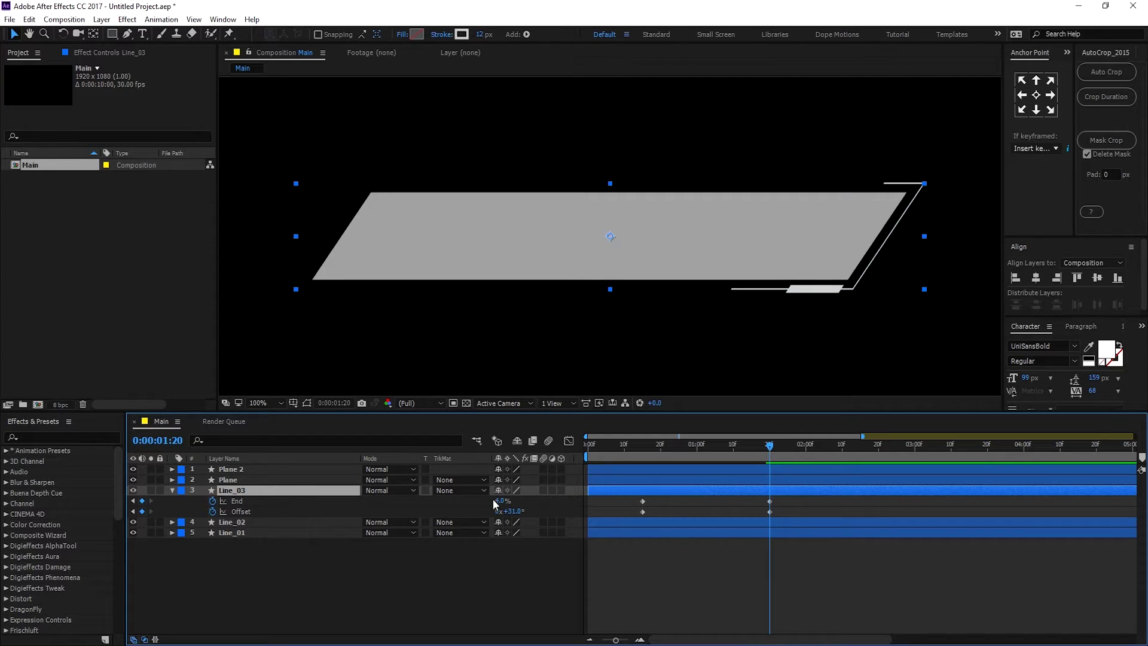
{"action": "left_click_drag", "start_coordinate": [508, 511], "coordinate": [484, 511]}
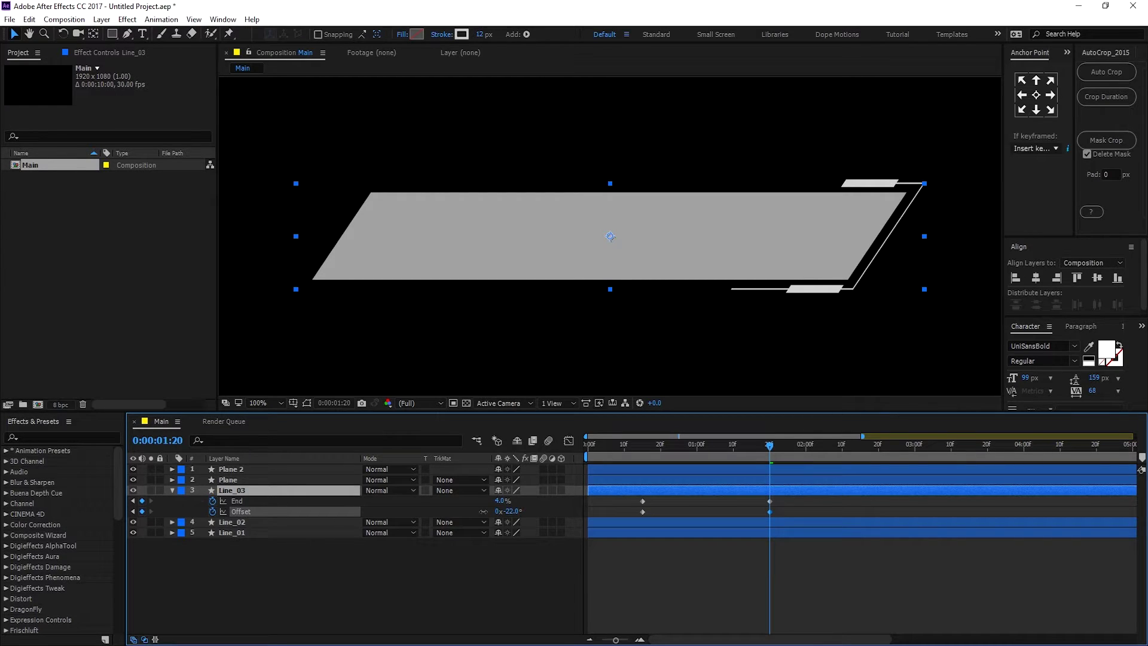
{"action": "left_click_drag", "start_coordinate": [500, 501], "coordinate": [497, 501]}
{"action": "left_click", "coordinate": [604, 554]}
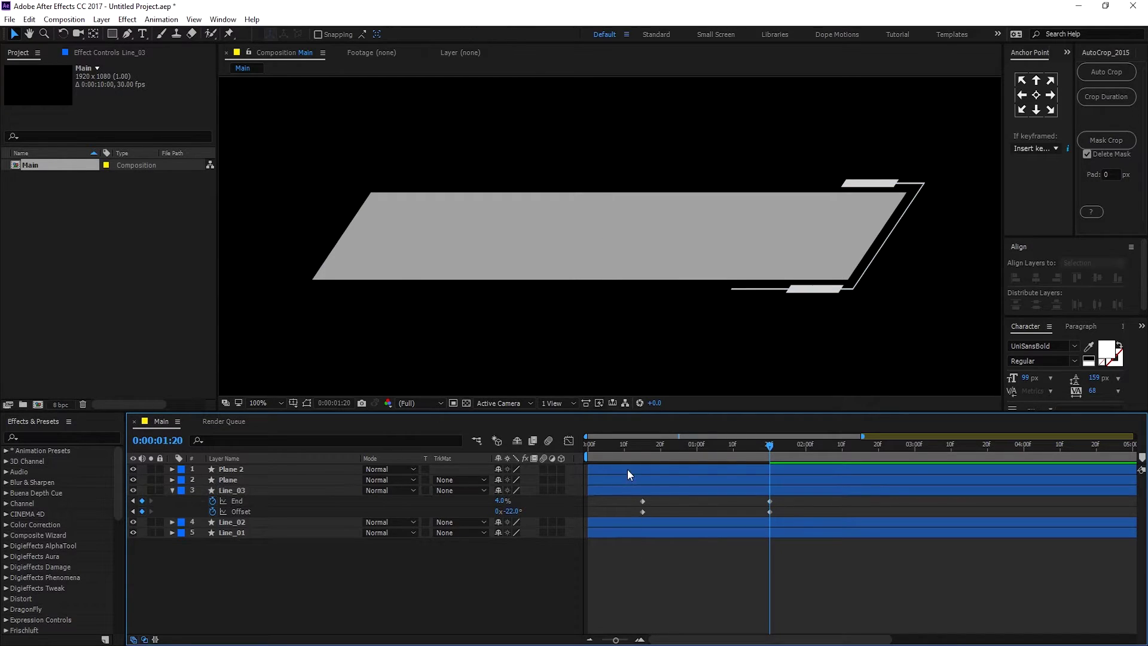
{"action": "left_click_drag", "start_coordinate": [641, 449], "coordinate": [788, 471]}
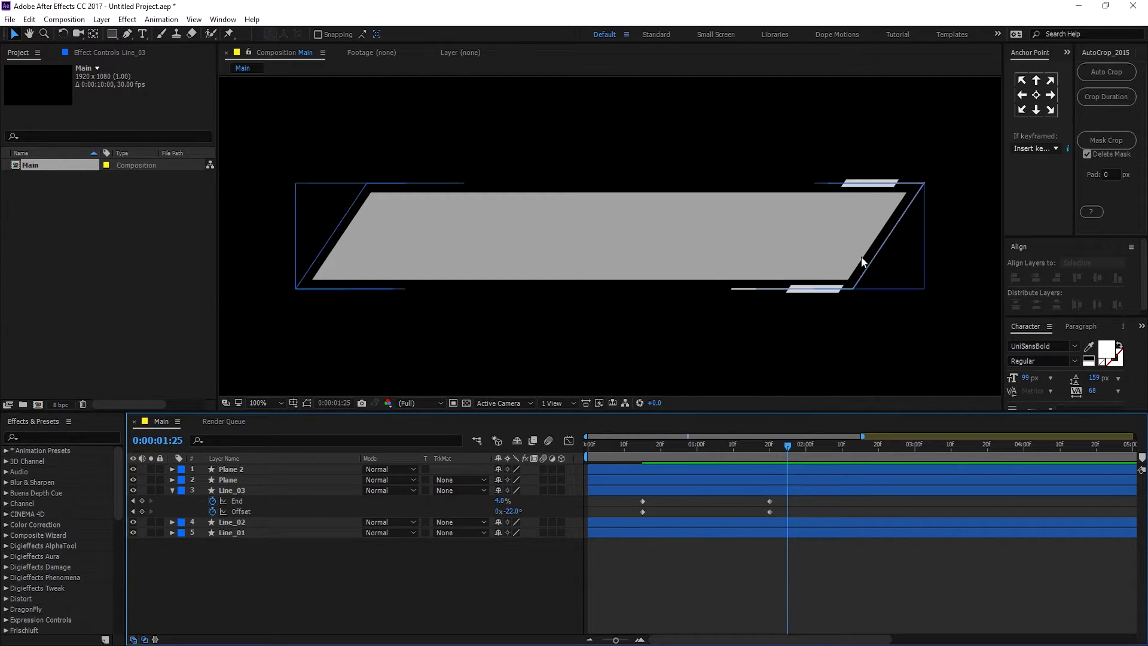
{"action": "left_click_drag", "start_coordinate": [648, 447], "coordinate": [771, 443]}
{"action": "key", "text": "space"}
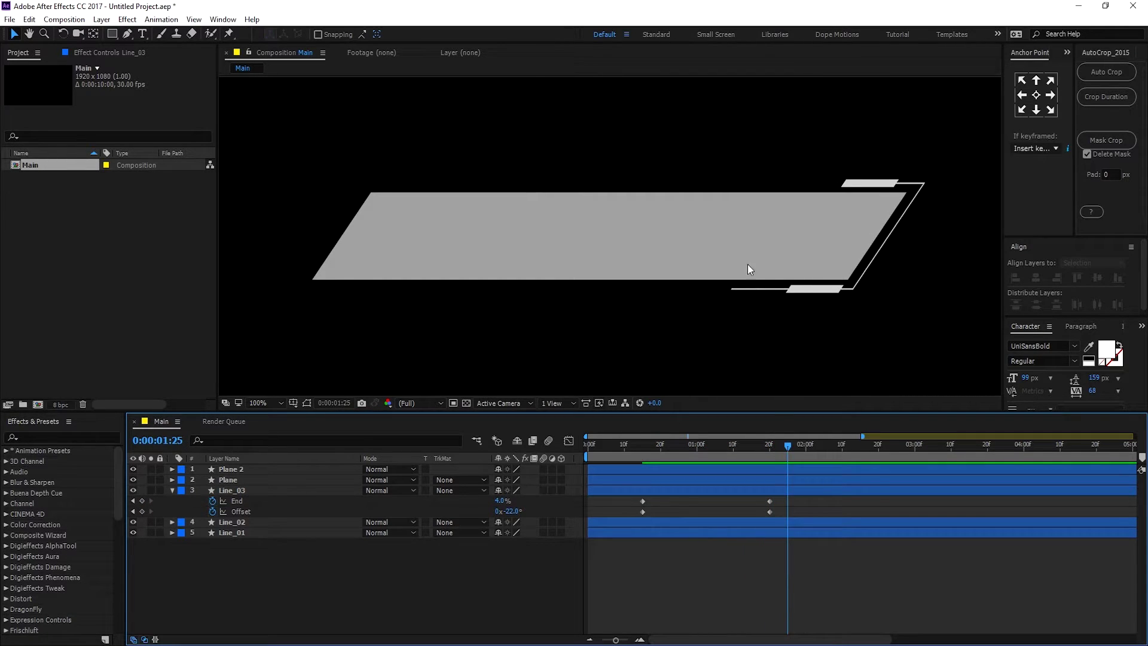
{"action": "left_click", "coordinate": [172, 491]}
{"action": "left_click", "coordinate": [273, 546]}
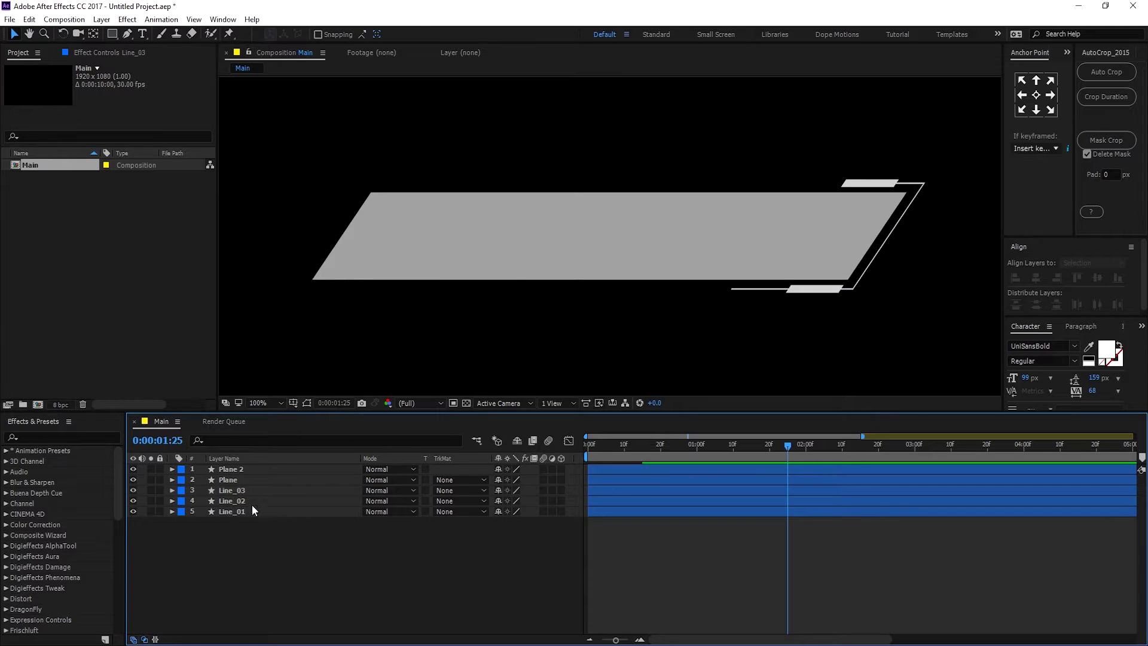
- Draw a short horizontal line with a 15 px stroke just below the plane's lower-left corner using the Pen tool
{"action": "left_click", "coordinate": [129, 31]}
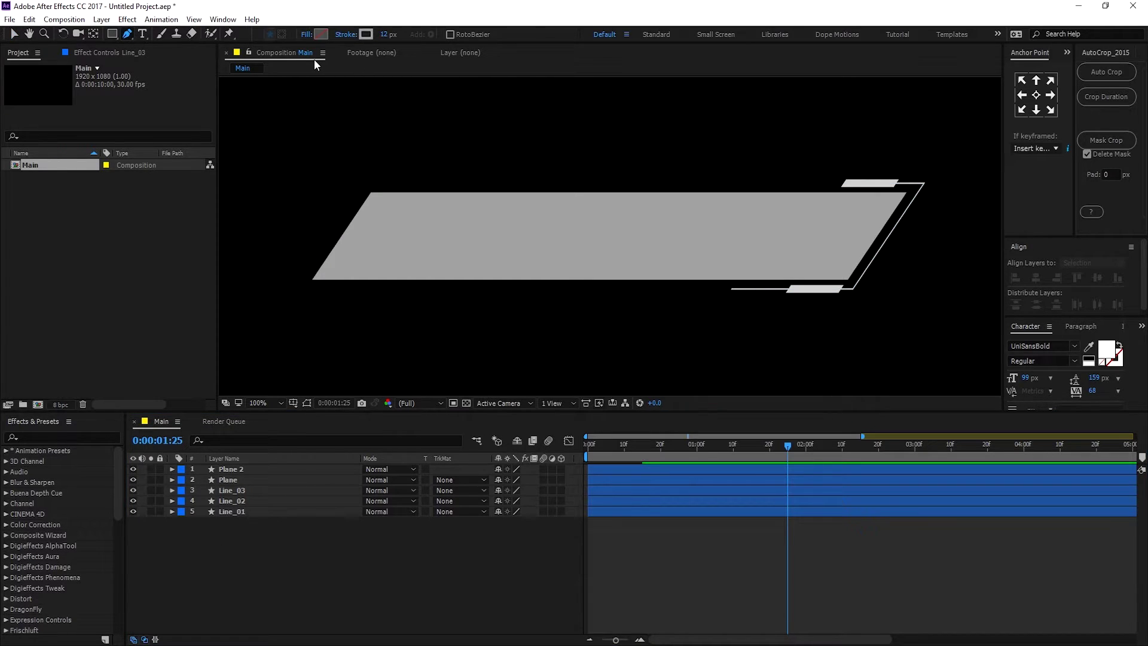
{"action": "left_click", "coordinate": [386, 34]}
{"action": "type", "text": "15"}
{"action": "key", "text": "Return"}
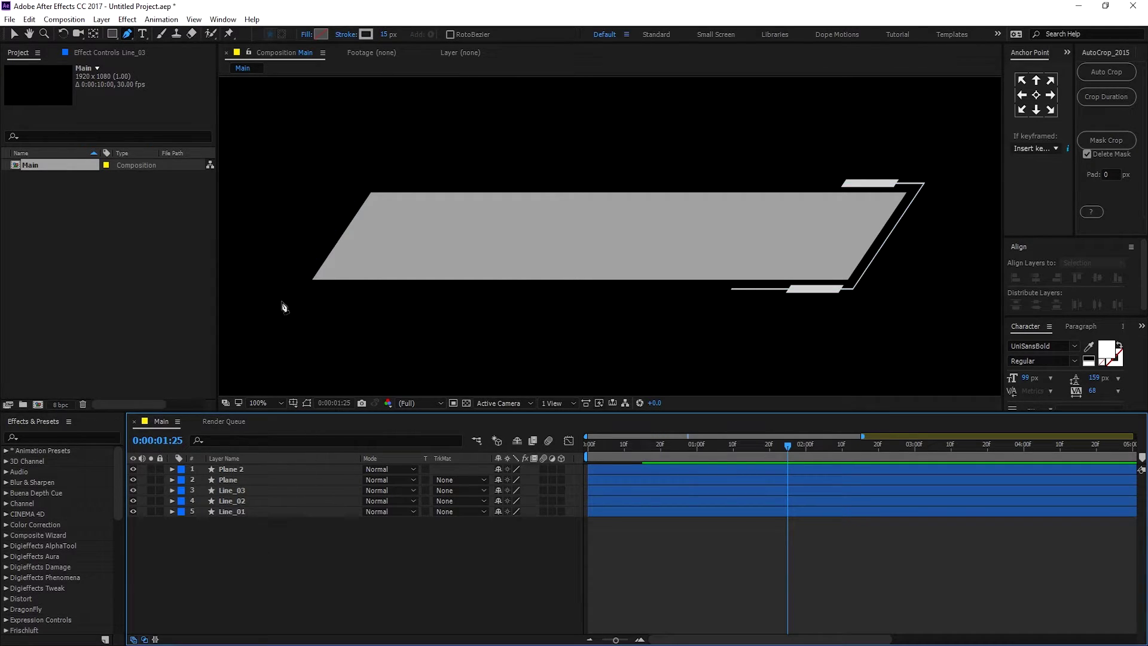
{"action": "key", "text": "period"}
{"action": "left_click_drag", "start_coordinate": [365, 309], "coordinate": [573, 257]}
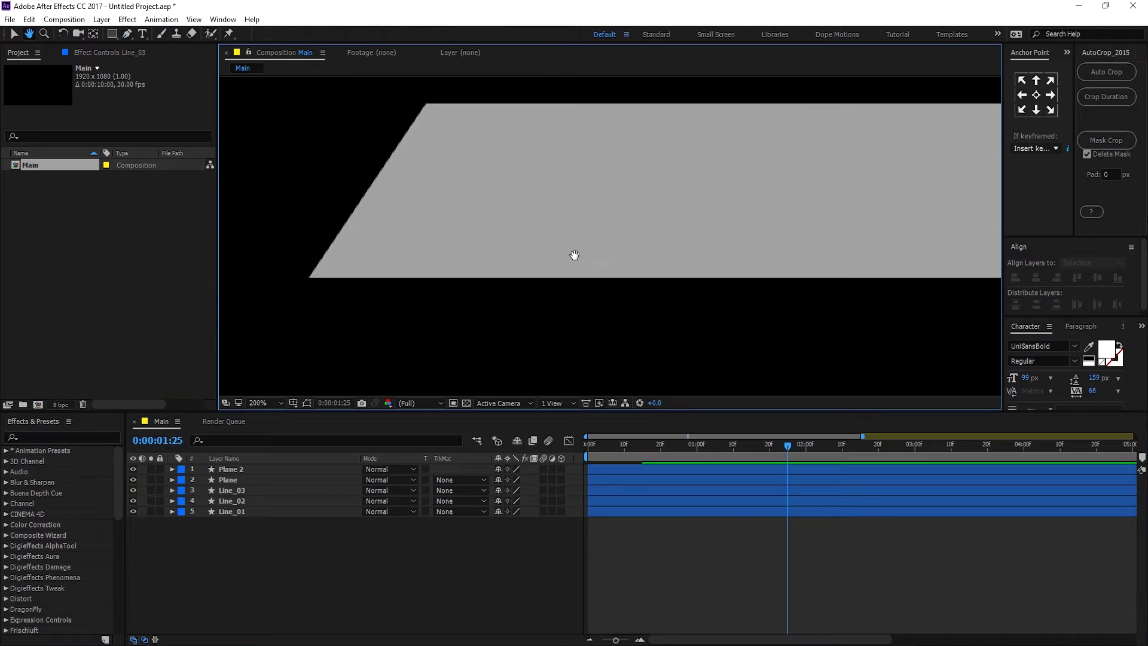
{"action": "left_click", "coordinate": [307, 292]}
{"action": "left_click", "coordinate": [442, 292]}
{"action": "left_click", "coordinate": [295, 560]}
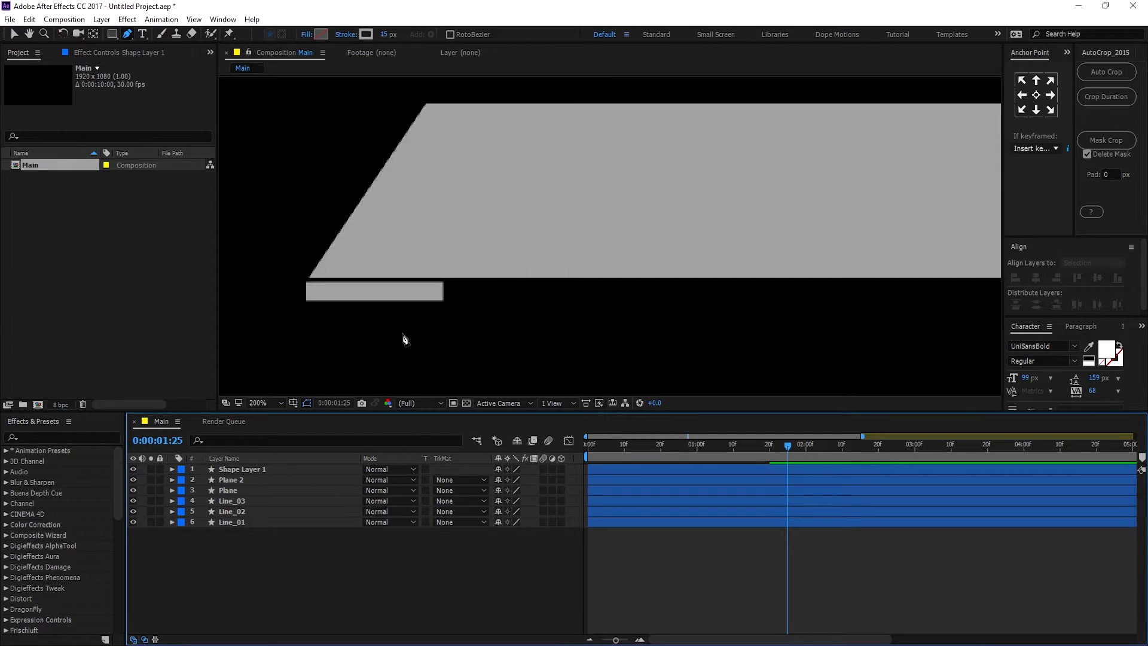
- Set the Skew in Shape 1's transform on the new line layer to 35
{"action": "key", "text": "comma"}
{"action": "left_click_drag", "start_coordinate": [502, 318], "coordinate": [415, 307]}
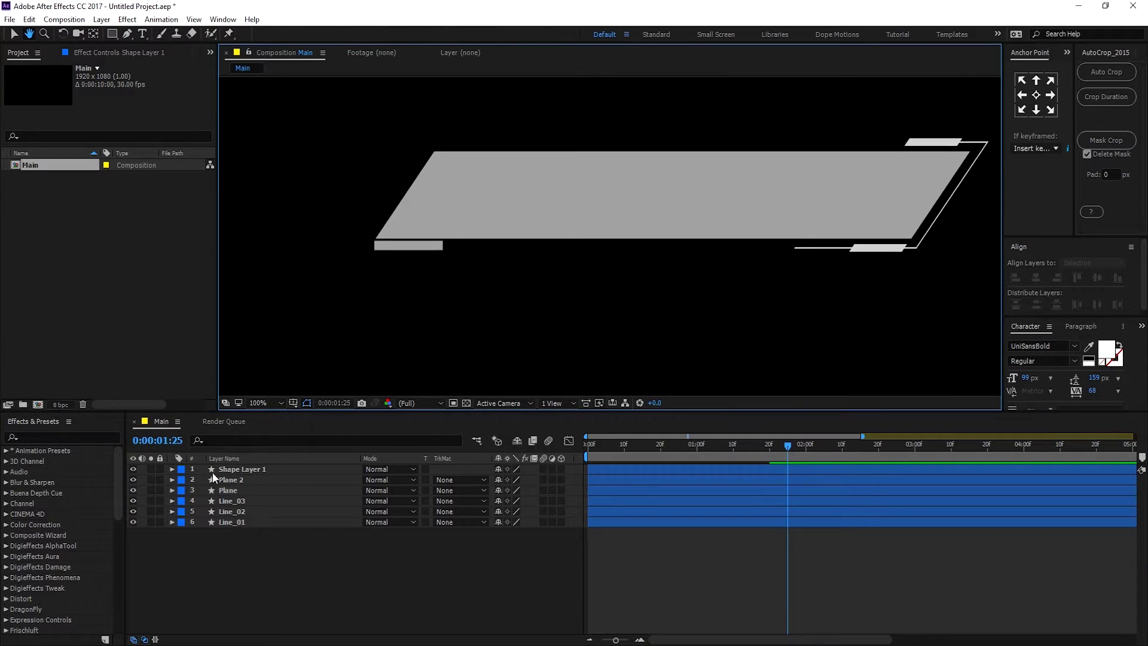
{"action": "left_click", "coordinate": [246, 468]}
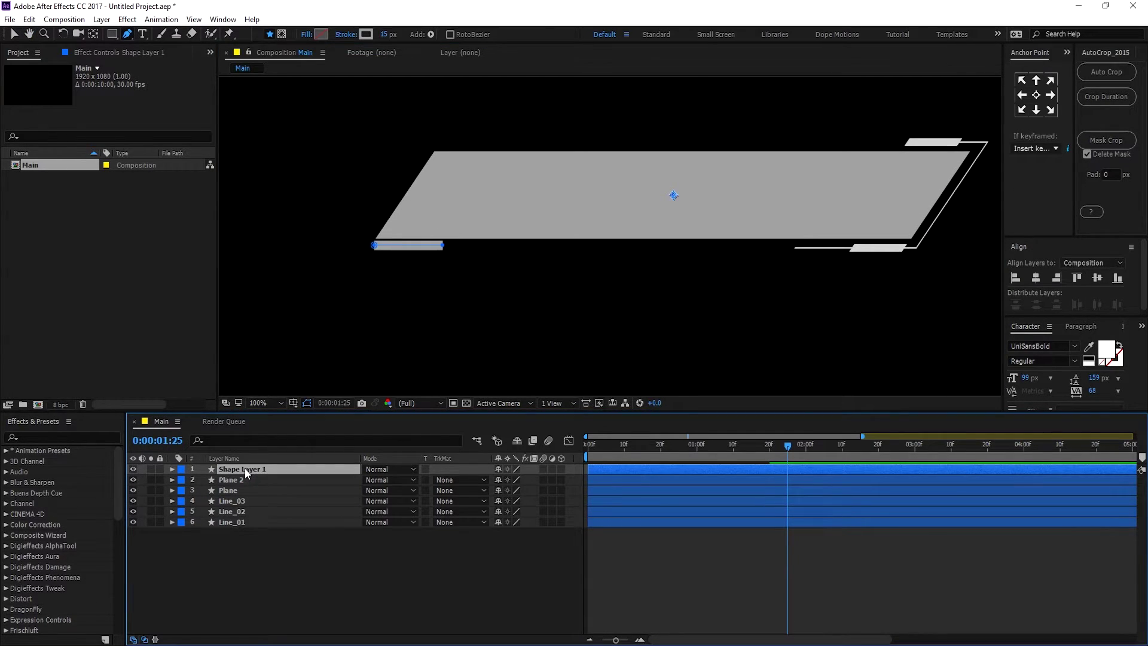
{"action": "key", "text": "Return"}
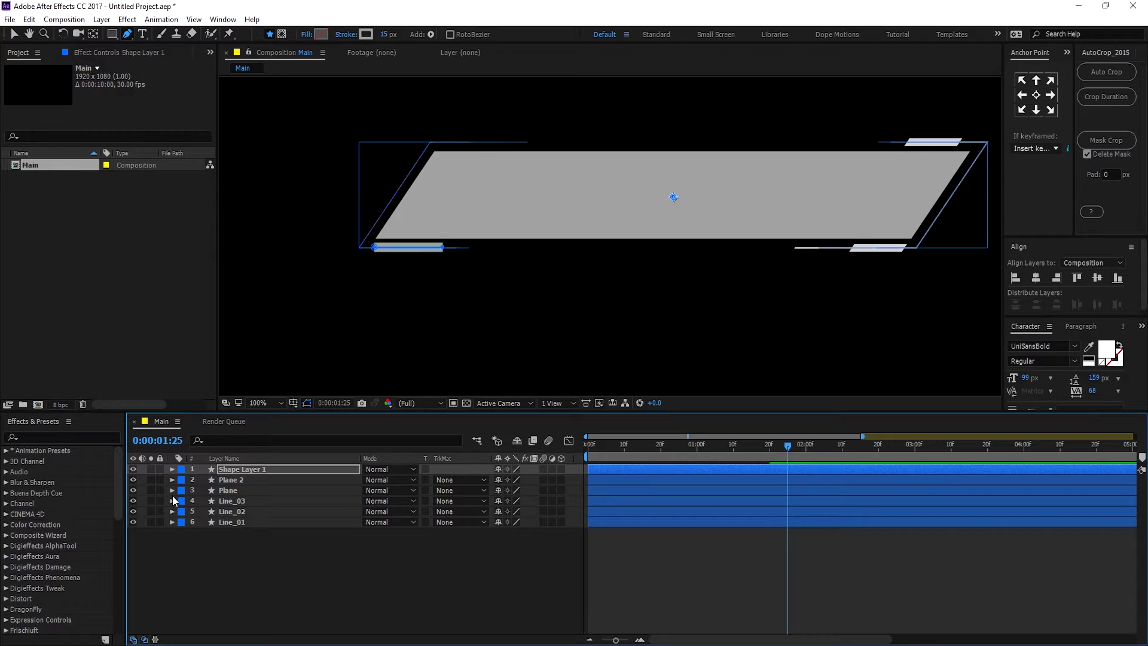
{"action": "left_click", "coordinate": [173, 472]}
{"action": "left_click", "coordinate": [185, 480]}
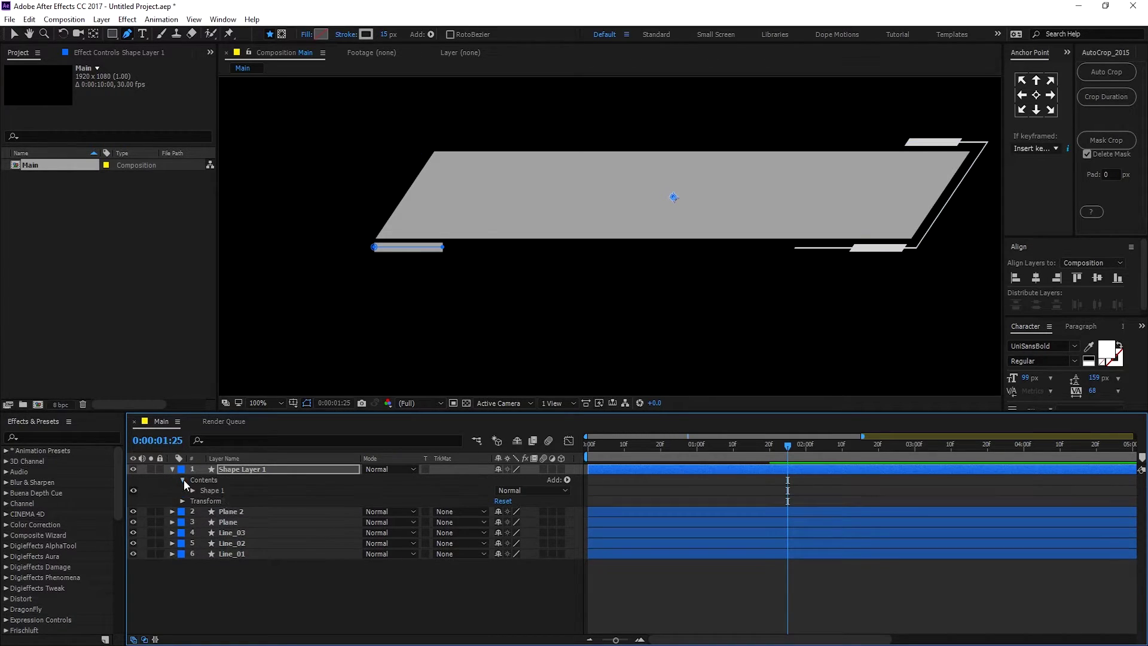
{"action": "left_click", "coordinate": [191, 490]}
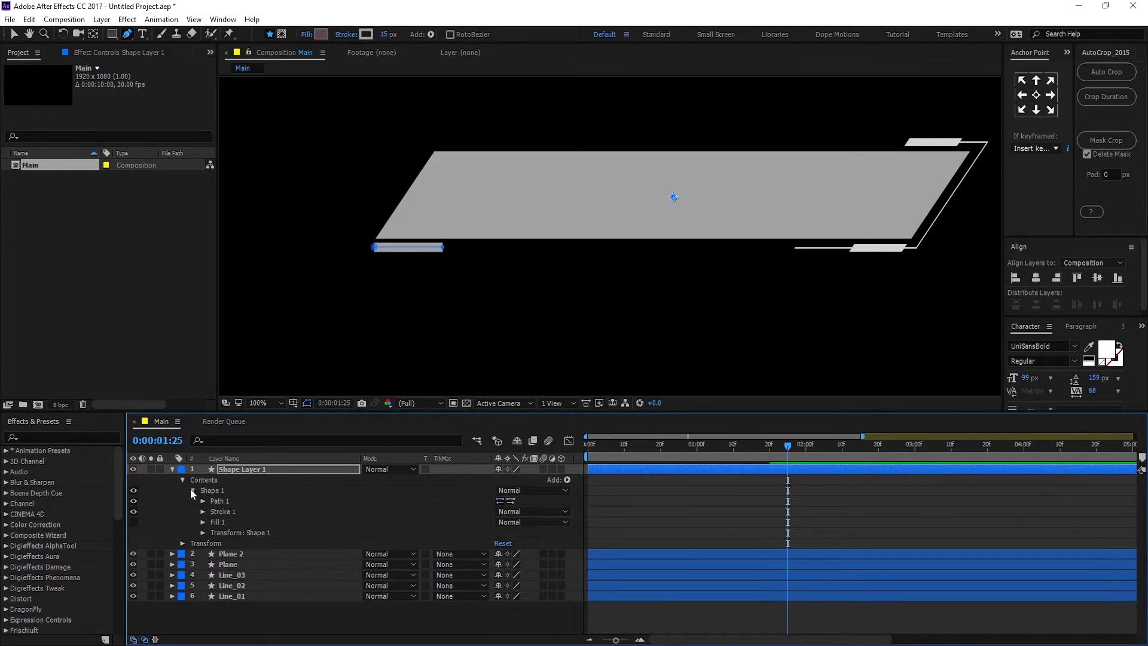
{"action": "left_click", "coordinate": [202, 532]}
{"action": "left_click", "coordinate": [497, 575]}
{"action": "left_click", "coordinate": [376, 454]}
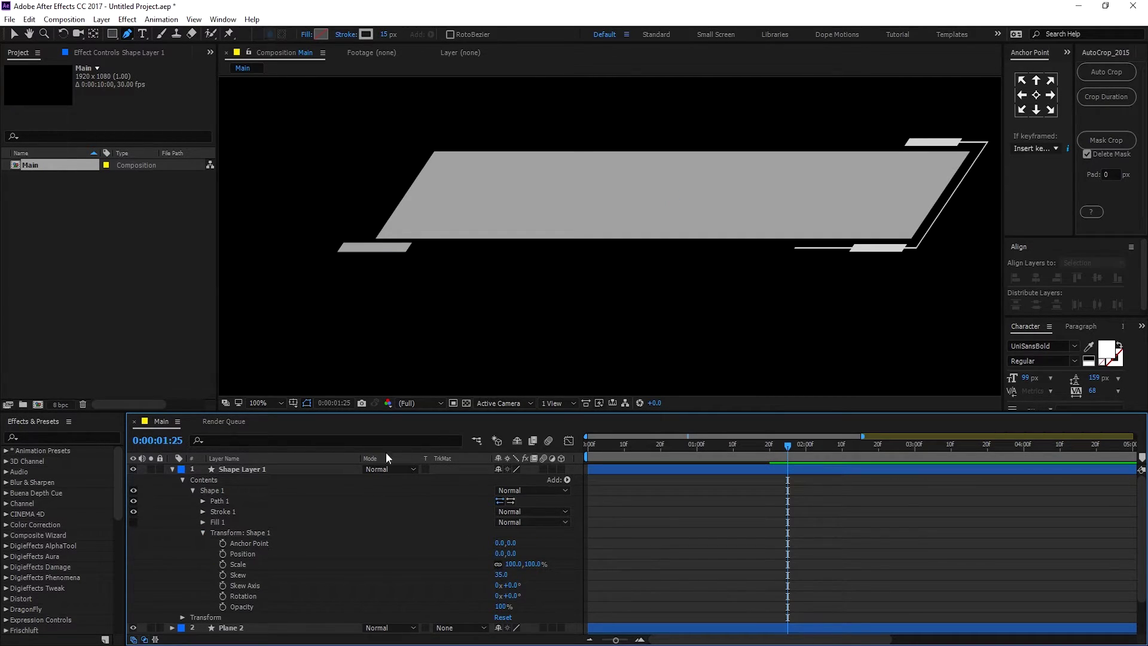
{"action": "left_click", "coordinate": [172, 470]}
- Nudge the skewed line horizontally until its slanted left end lines up with the plane's slanted left edge
{"action": "left_click", "coordinate": [253, 469]}
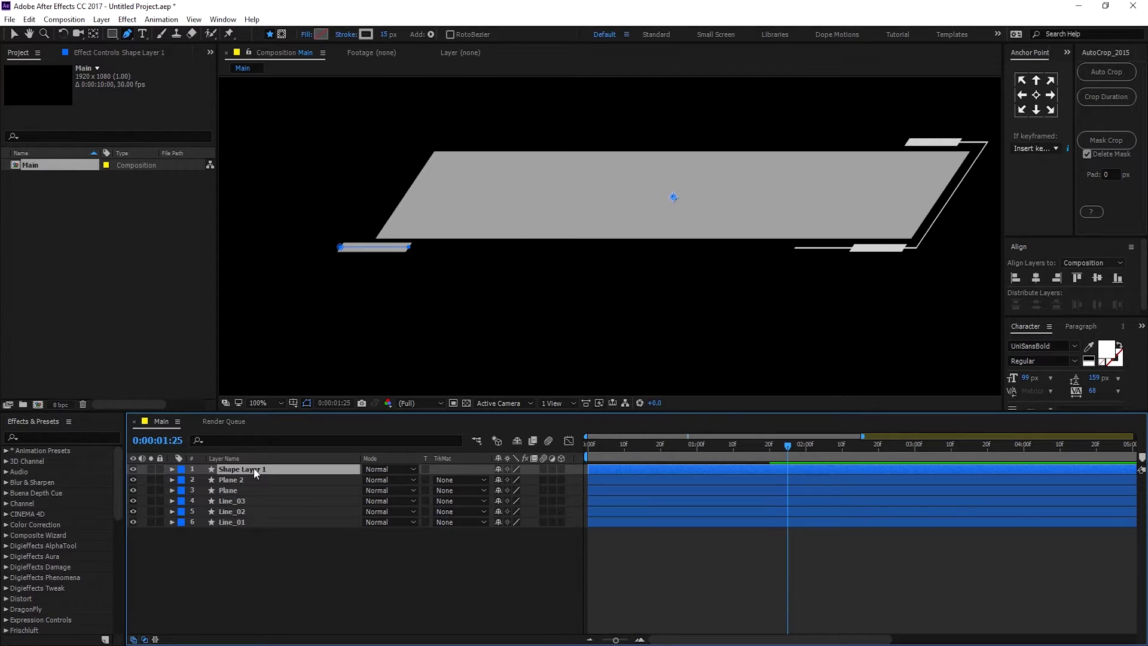
{"action": "key", "text": "Return"}
{"action": "key", "text": "Right"}
{"action": "key", "text": "Right"}
{"action": "key", "text": "Right"}
{"action": "key", "text": "Right"}
{"action": "key", "text": "Right"}
{"action": "key", "text": "Right"}
{"action": "key", "text": "Right"}
{"action": "key", "text": "Right"}
{"action": "key", "text": "Right"}
{"action": "key", "text": "Right"}
{"action": "key", "text": "Right"}
{"action": "key", "text": "Right"}
{"action": "key", "text": "Right"}
{"action": "key", "text": "Right"}
{"action": "key", "text": "Right"}
{"action": "key", "text": "Right"}
{"action": "key", "text": "Right"}
{"action": "key", "text": "Right"}
{"action": "key", "text": "Right"}
{"action": "key", "text": "Right"}
{"action": "key", "text": "Left"}
{"action": "key", "text": "Left"}
{"action": "key", "text": "Left"}
{"action": "key", "text": "Left"}
{"action": "key", "text": "Left"}
{"action": "key", "text": "Left"}
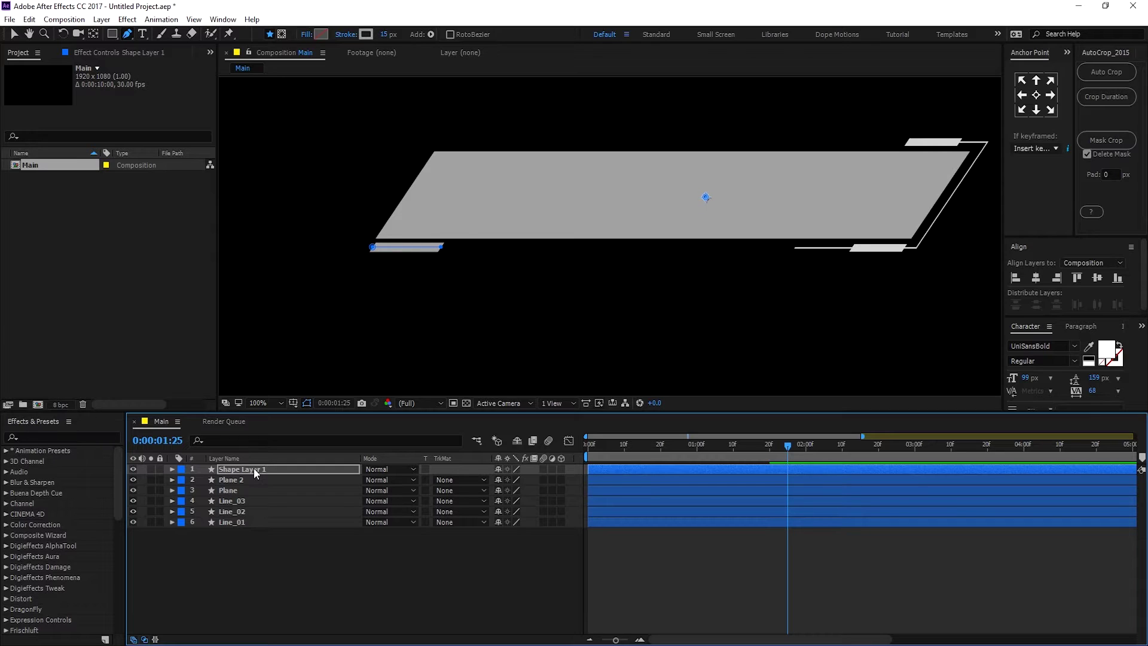
{"action": "left_click", "coordinate": [288, 549]}
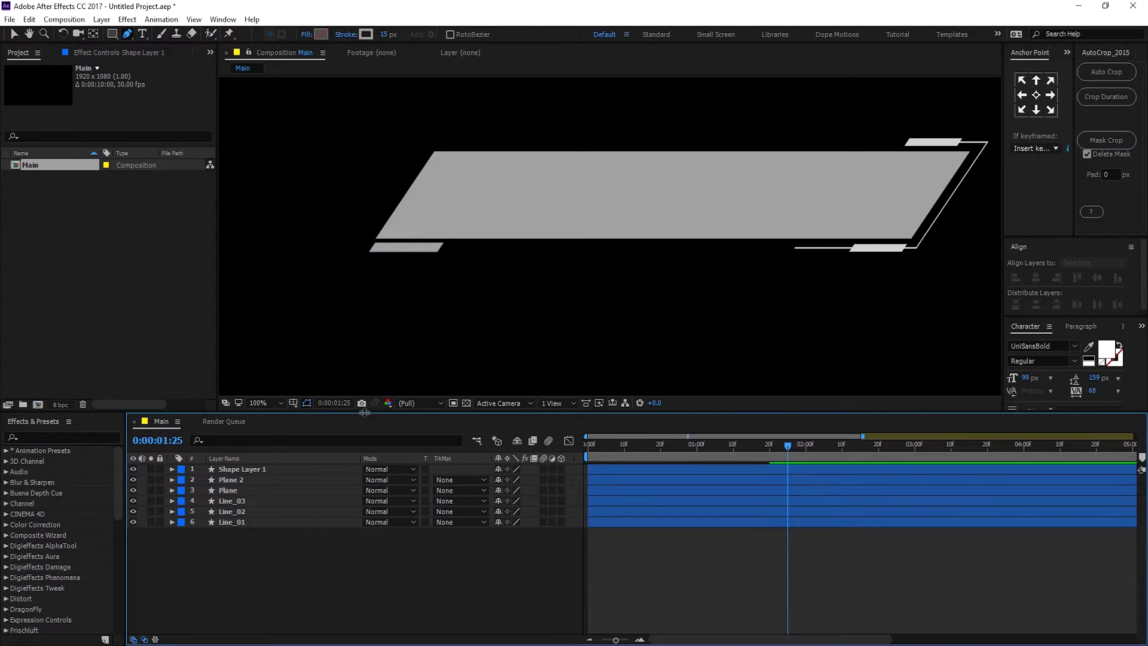
{"action": "left_click", "coordinate": [241, 470]}
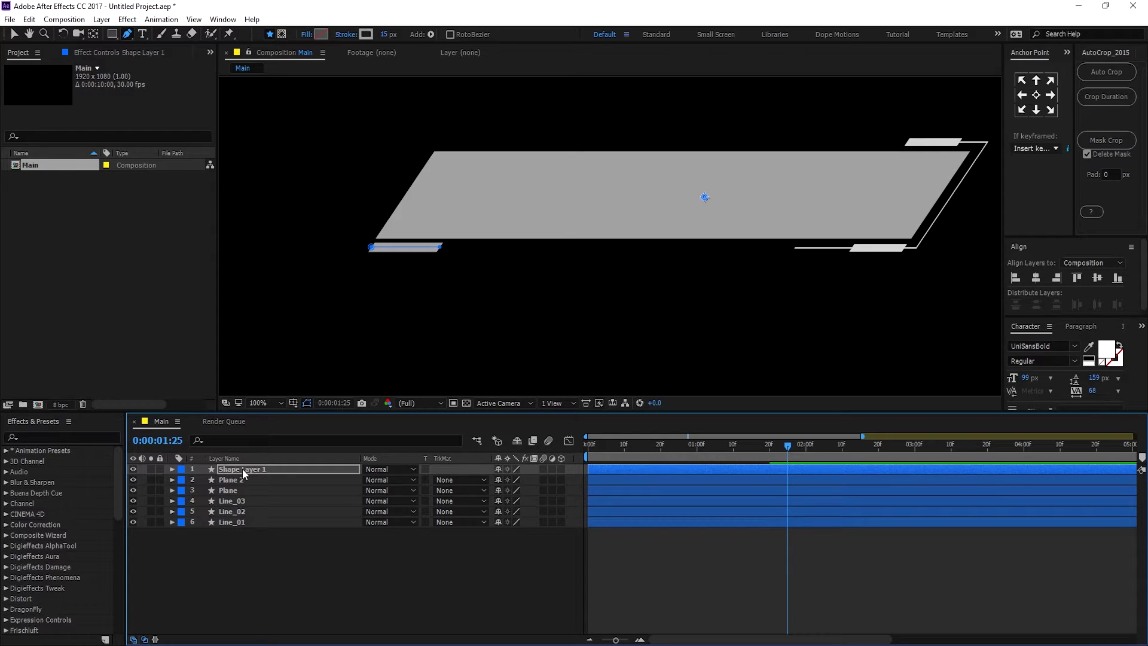
{"action": "left_click", "coordinate": [245, 541]}
{"action": "scroll", "coordinate": [328, 280], "scroll_direction": "up", "scroll_amount": 3}
{"action": "scroll", "coordinate": [428, 287], "scroll_direction": "down", "scroll_amount": 3}
{"action": "scroll", "coordinate": [407, 317], "scroll_direction": "right", "scroll_amount": 4}
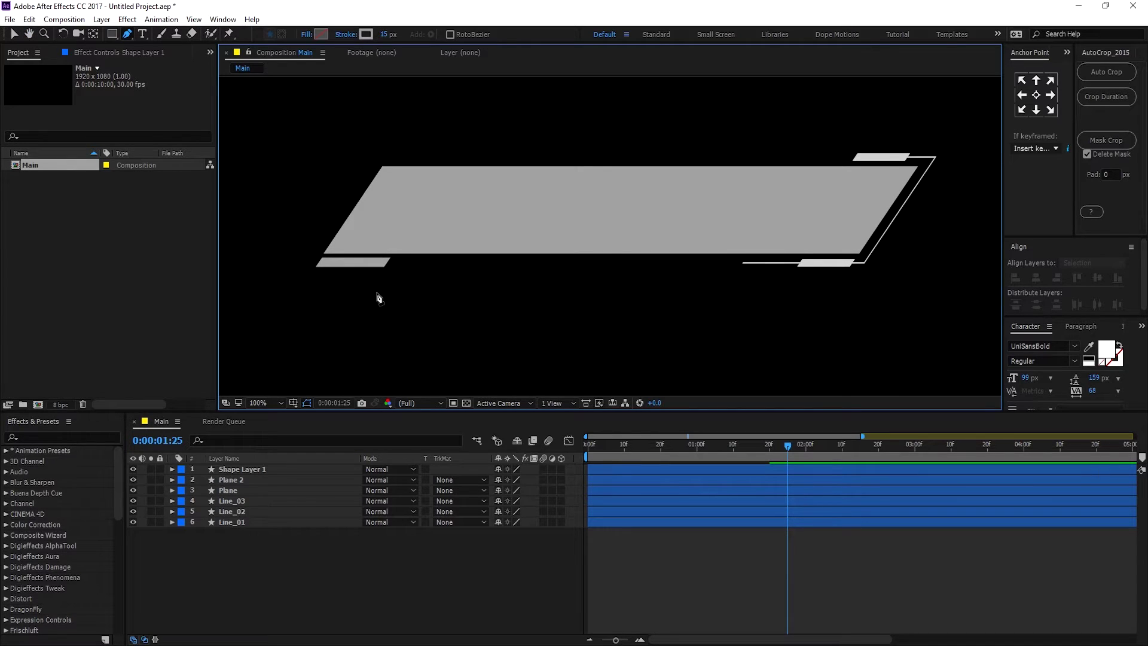
{"action": "left_click", "coordinate": [288, 532]}
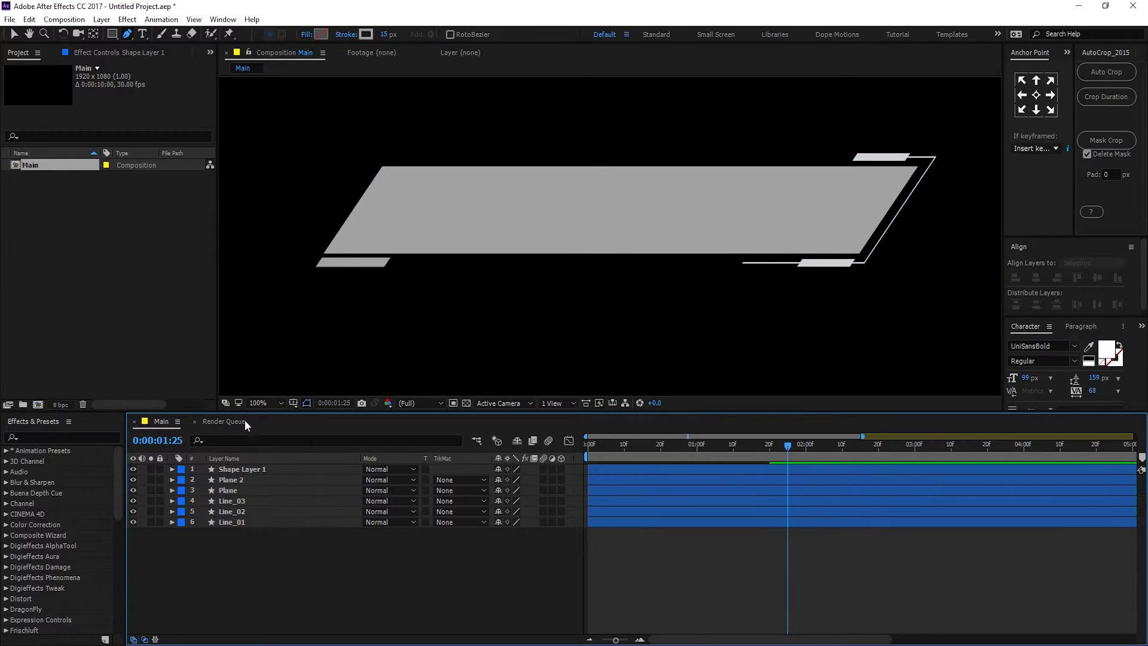
- Rename the Shape Layer 1 layer as Line_04
{"action": "left_click", "coordinate": [257, 470]}
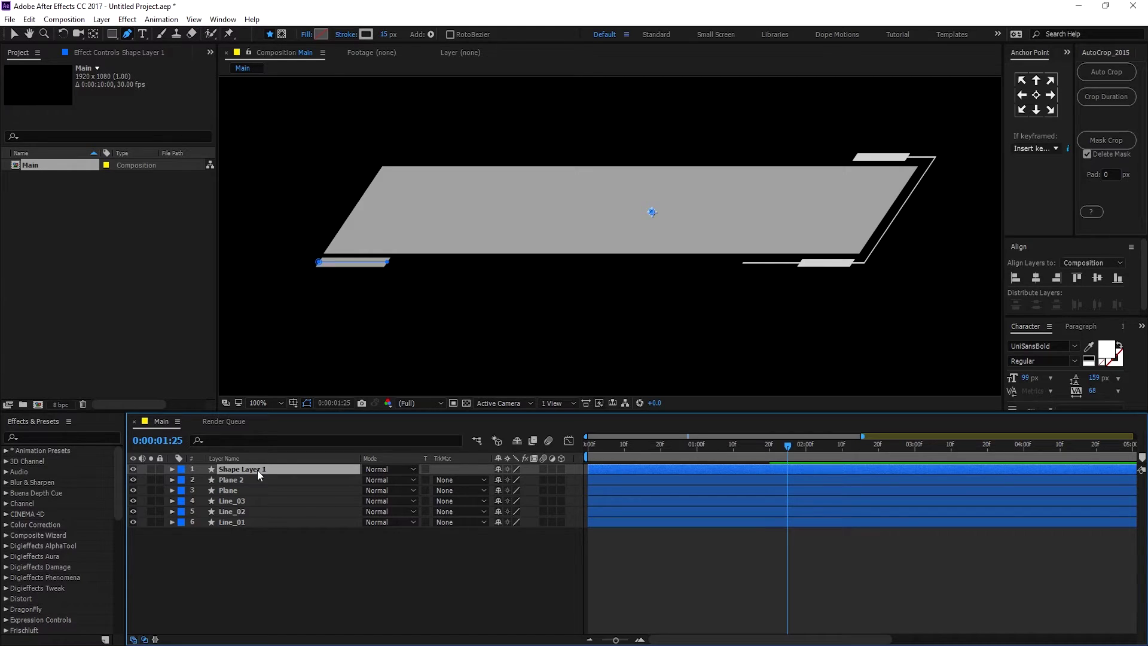
{"action": "key", "text": "Return"}
{"action": "type", "text": "Line_"}
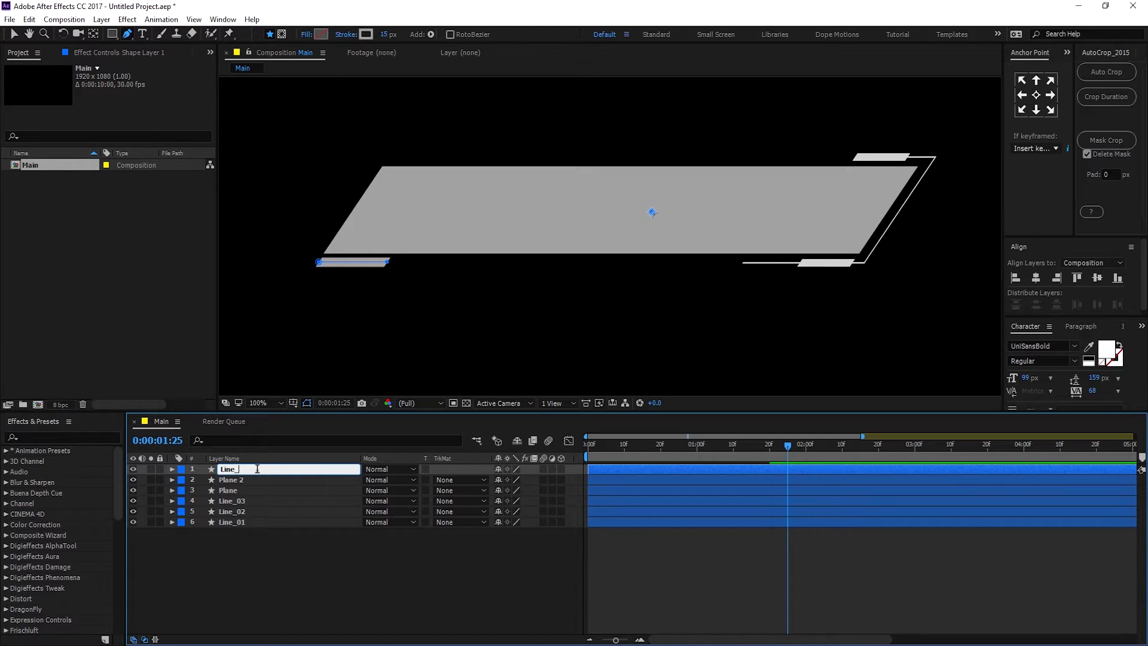
{"action": "left_click", "coordinate": [282, 555]}
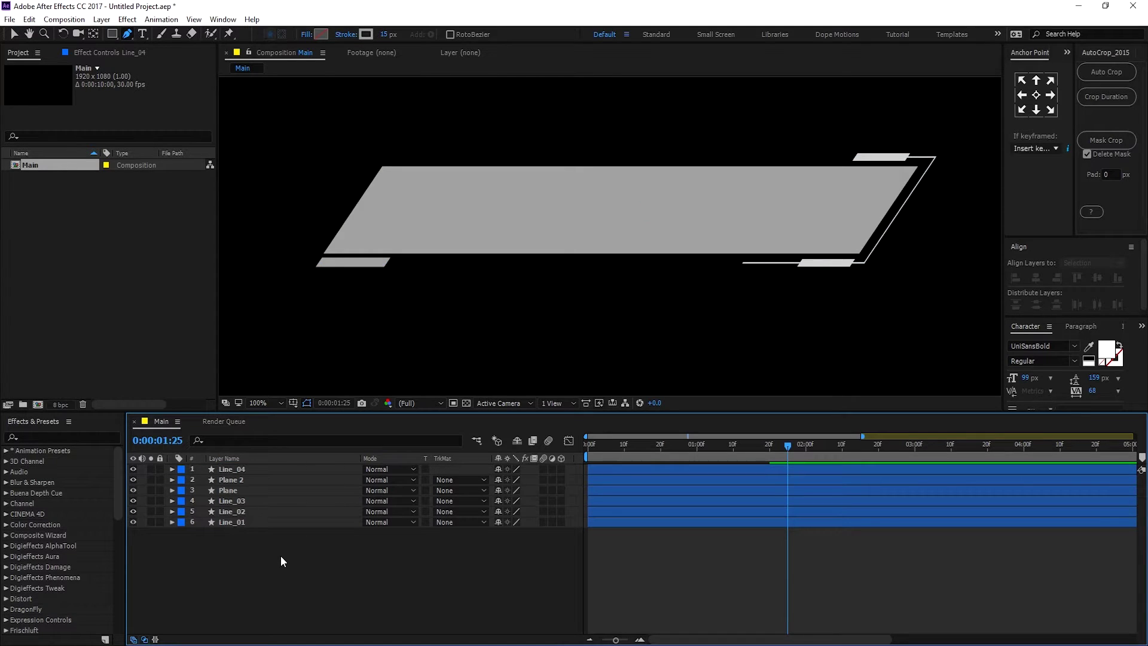
- Add Trim Paths to Line_04's contents and reveal its settings
{"action": "left_click", "coordinate": [171, 469]}
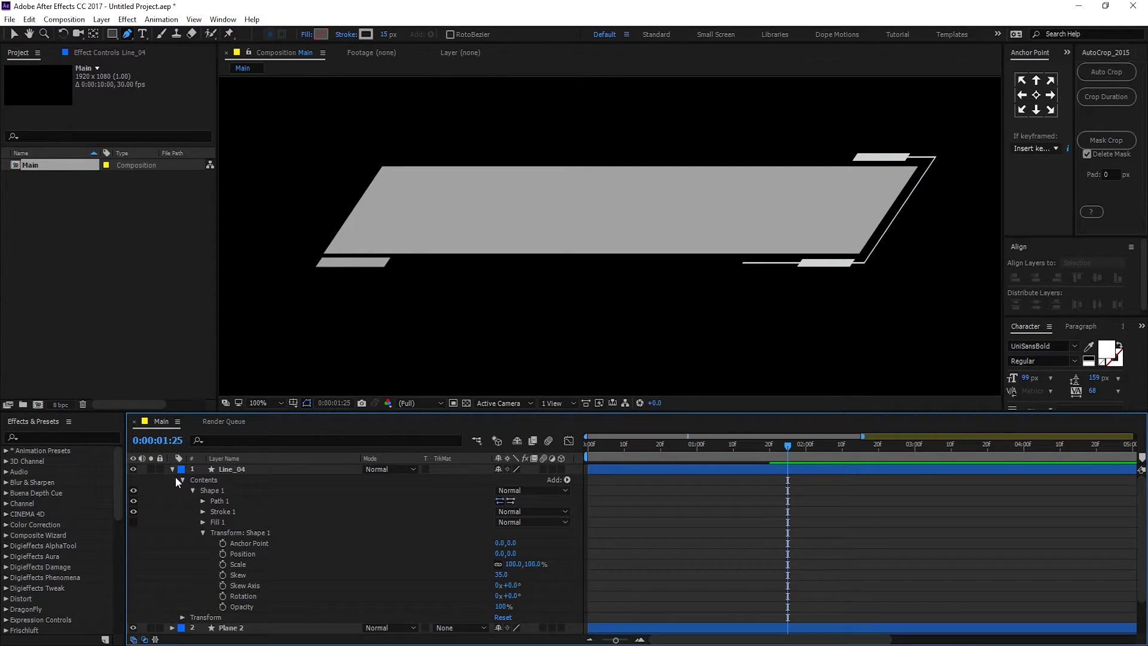
{"action": "left_click", "coordinate": [202, 532]}
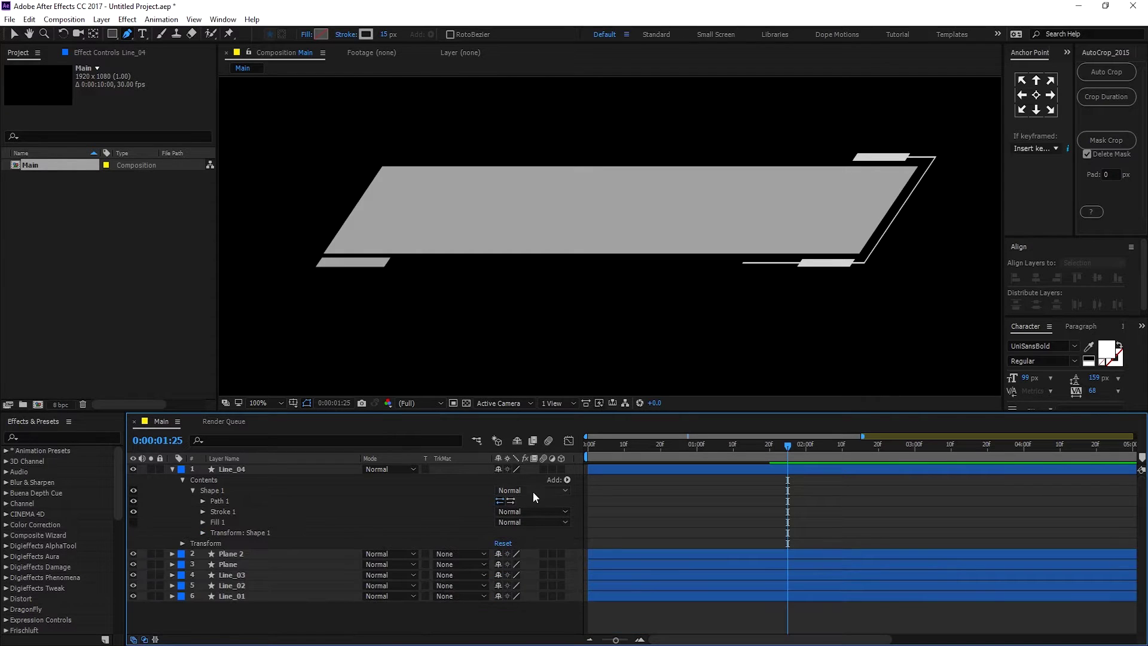
{"action": "left_click", "coordinate": [567, 479]}
{"action": "left_click", "coordinate": [616, 410]}
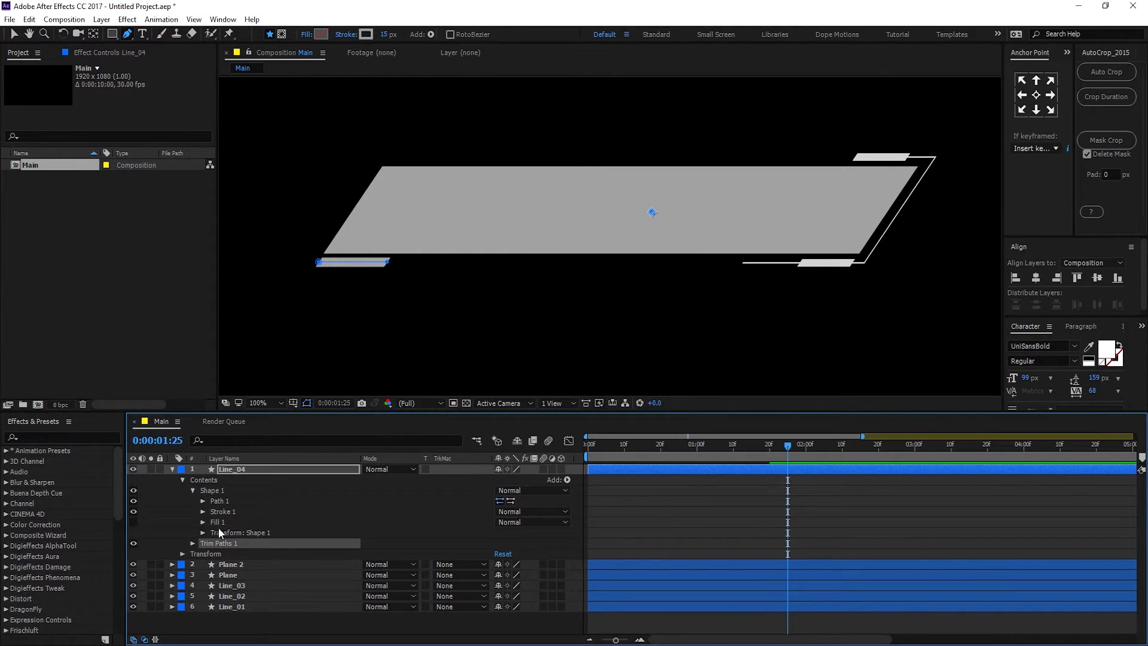
{"action": "left_click", "coordinate": [193, 543]}
- Keyframe Line_04's Trim Paths End from 0% at 0:00:01:10 to 100% at 0:00:02:10
{"action": "left_click_drag", "start_coordinate": [502, 564], "coordinate": [526, 563]}
{"action": "mouse_move", "coordinate": [747, 452]}
{"action": "left_mouse_down"}
{"action": "mouse_move", "coordinate": [698, 450]}
{"action": "mouse_move", "coordinate": [734, 448]}
{"action": "left_mouse_up"}
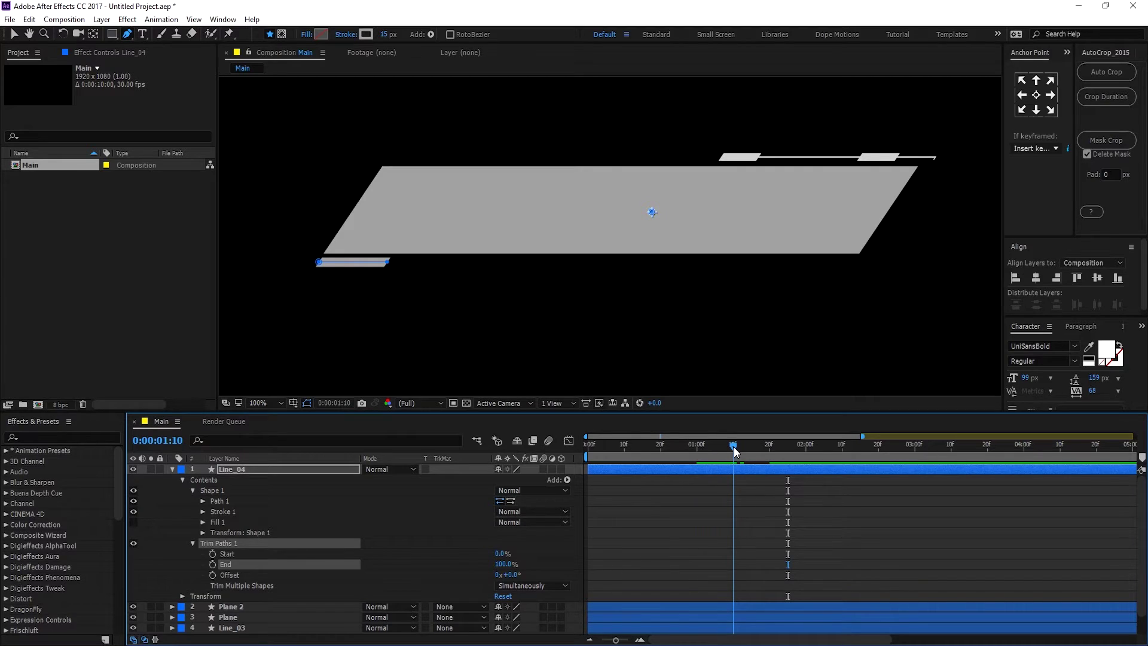
{"action": "left_click_drag", "start_coordinate": [508, 564], "coordinate": [227, 566]}
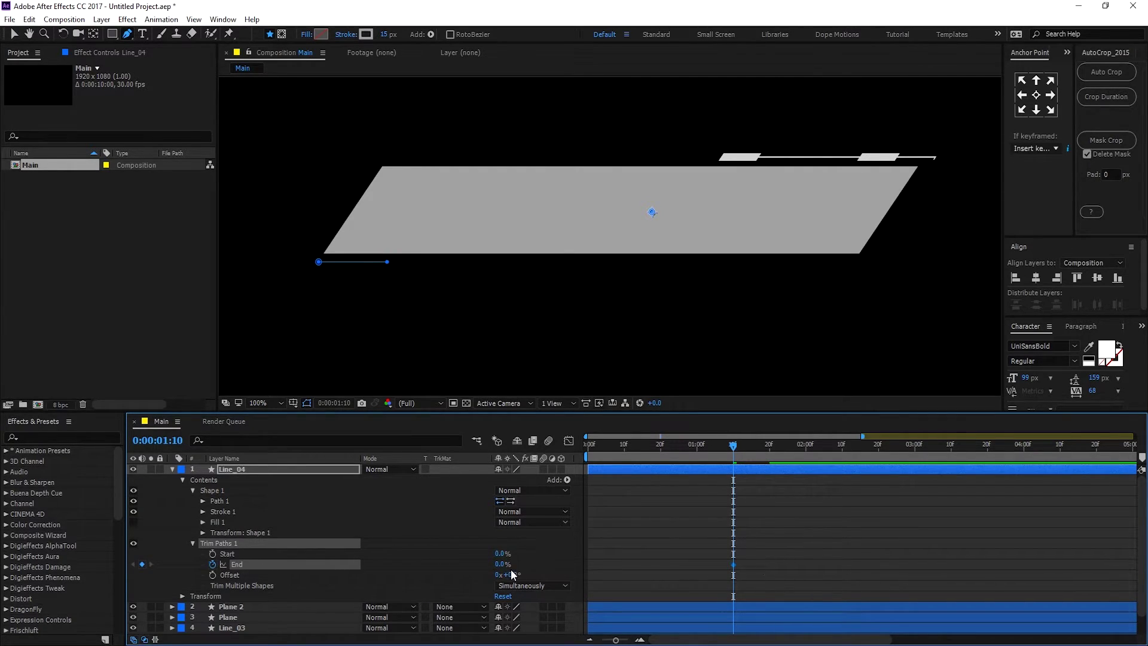
{"action": "left_click_drag", "start_coordinate": [734, 447], "coordinate": [843, 458]}
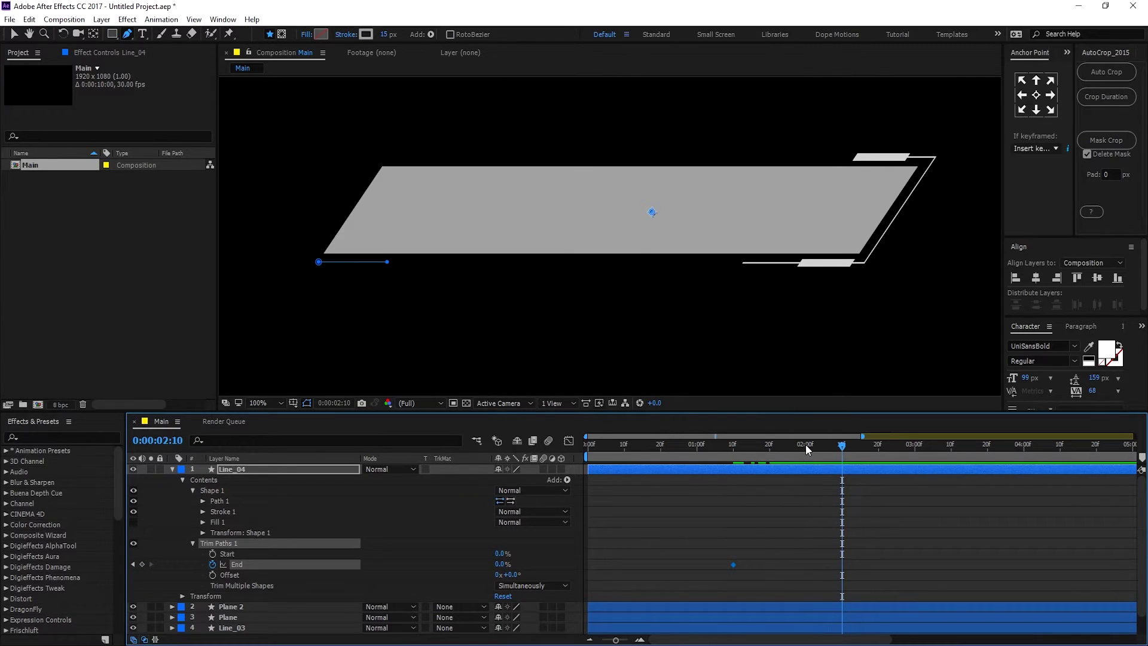
{"action": "left_click_drag", "start_coordinate": [497, 564], "coordinate": [619, 568]}
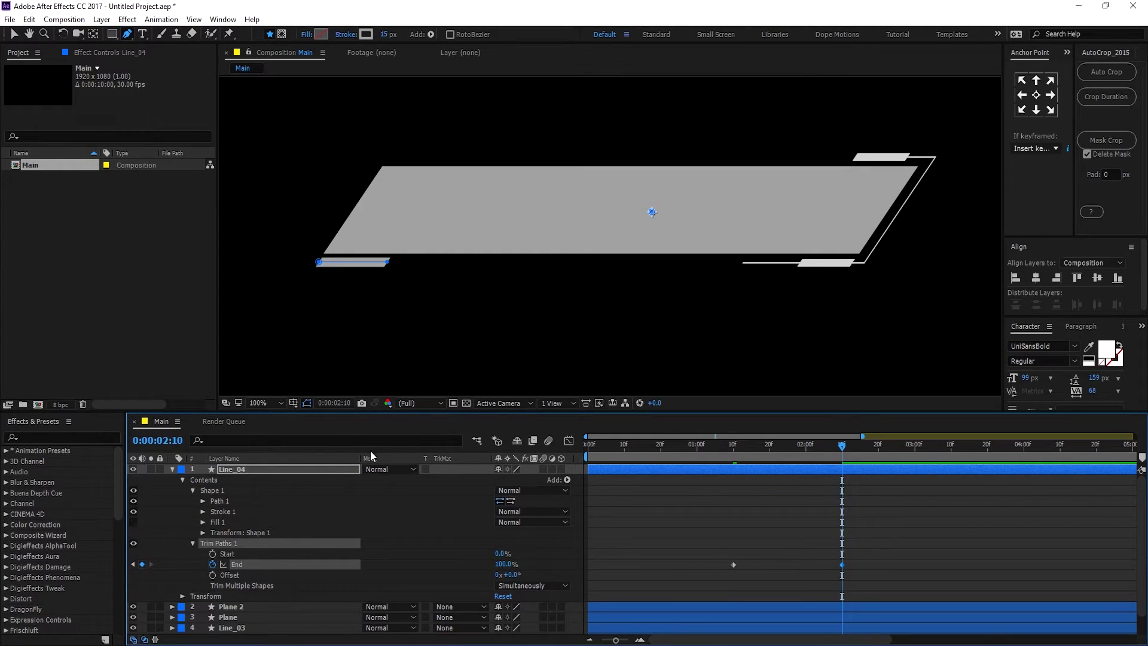
- Return the current time to 0:00:01:10, collapse Line_04's properties and duplicate the layer
{"action": "mouse_move", "coordinate": [716, 454]}
{"action": "left_mouse_down"}
{"action": "mouse_move", "coordinate": [839, 464]}
{"action": "mouse_move", "coordinate": [704, 460]}
{"action": "mouse_move", "coordinate": [733, 457]}
{"action": "left_mouse_up"}
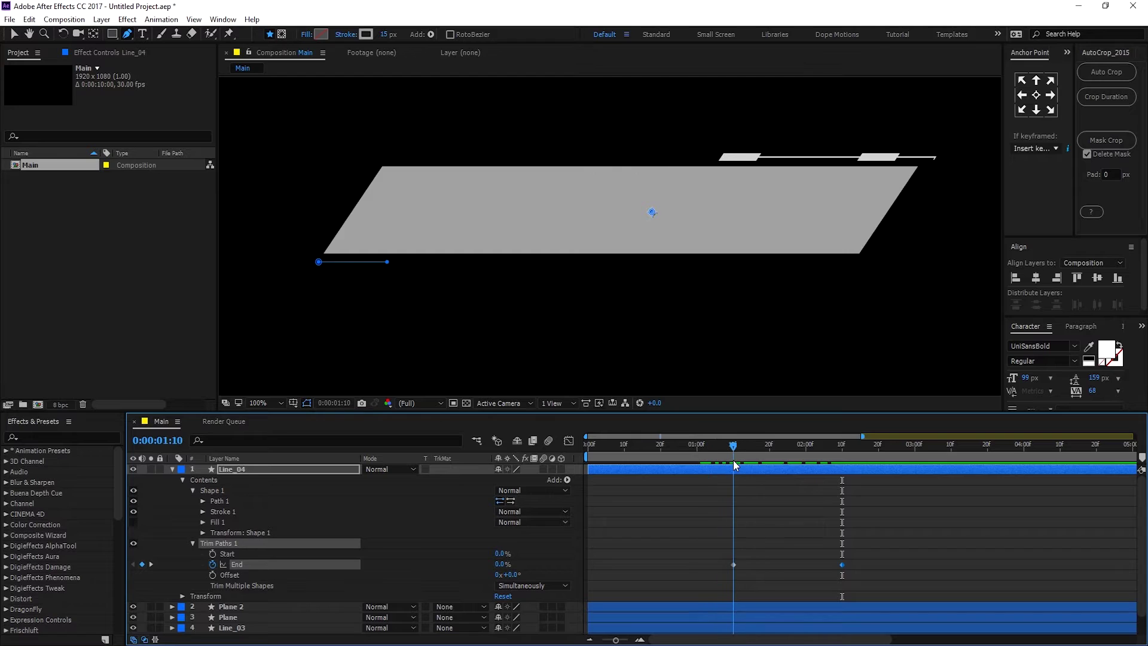
{"action": "left_click", "coordinate": [171, 469]}
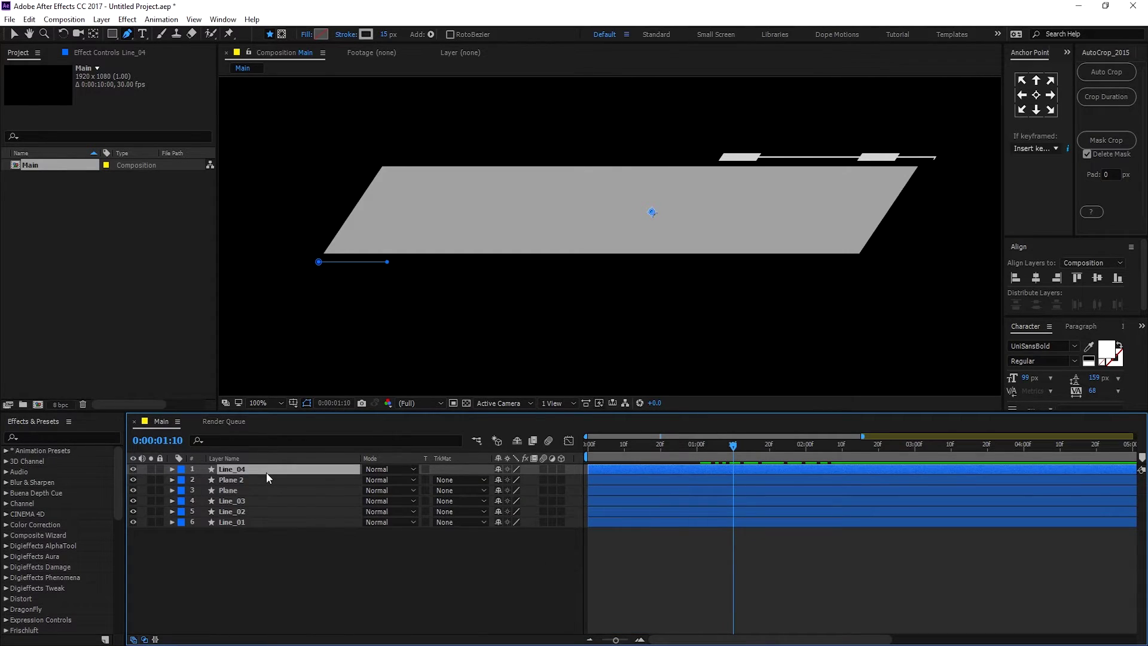
{"action": "key", "text": "ctrl+d"}
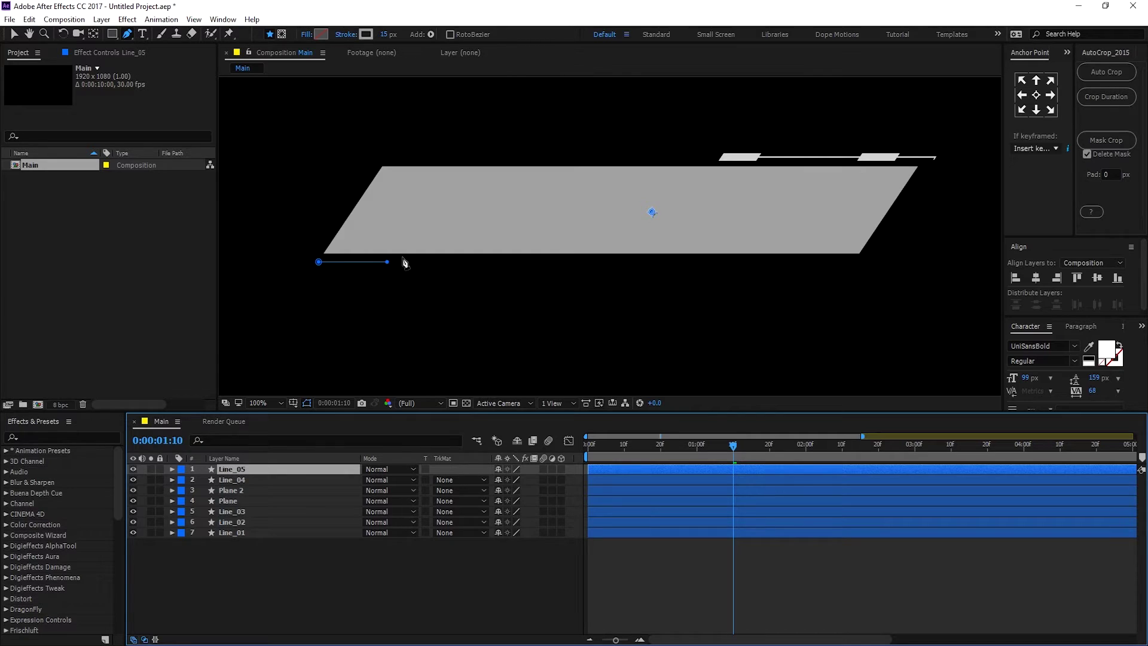
- Reshape Line_05's path below the bar, extending its right end and moving its left end to just past Line_04
{"action": "left_click_drag", "start_coordinate": [389, 263], "coordinate": [505, 262]}
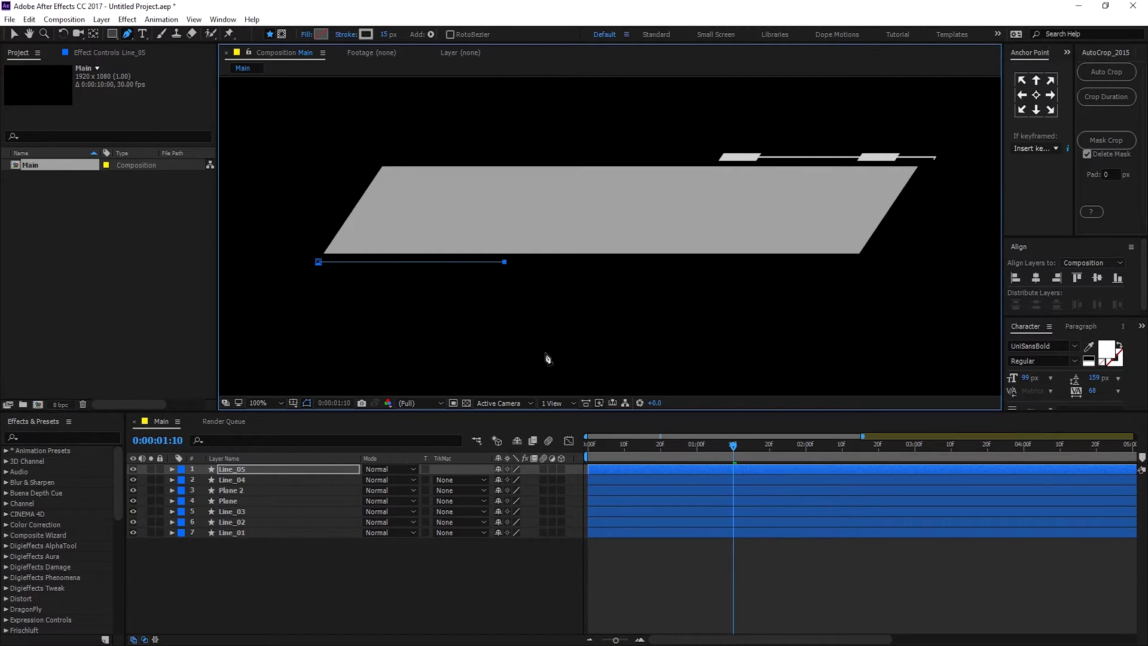
{"action": "left_click_drag", "start_coordinate": [739, 449], "coordinate": [868, 461]}
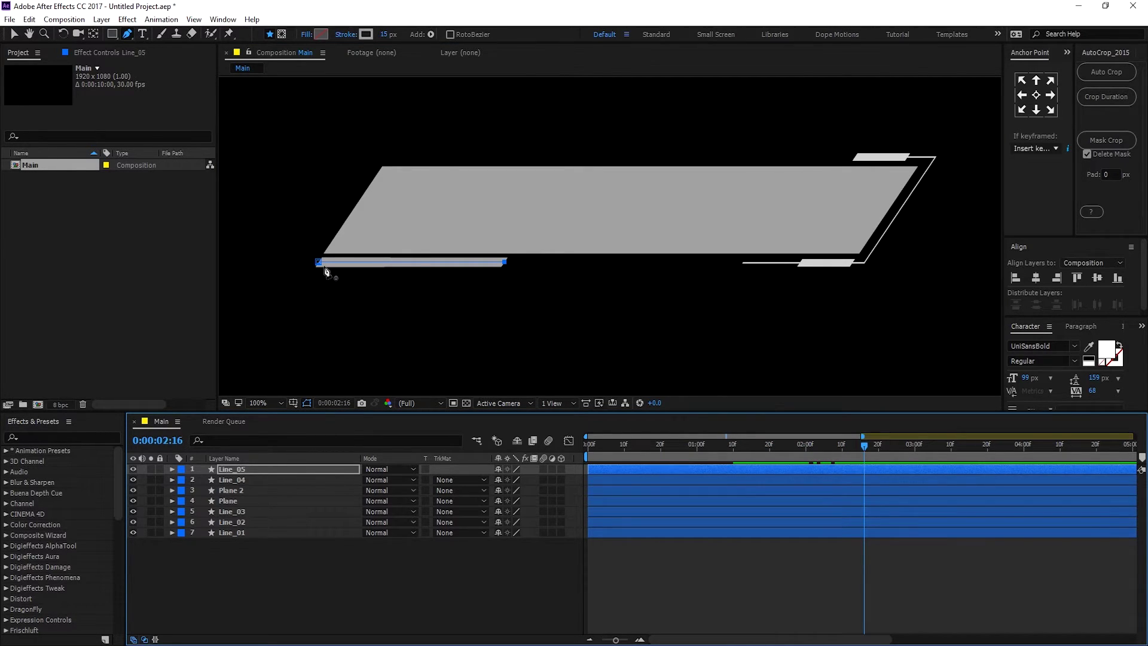
{"action": "key", "text": "v"}
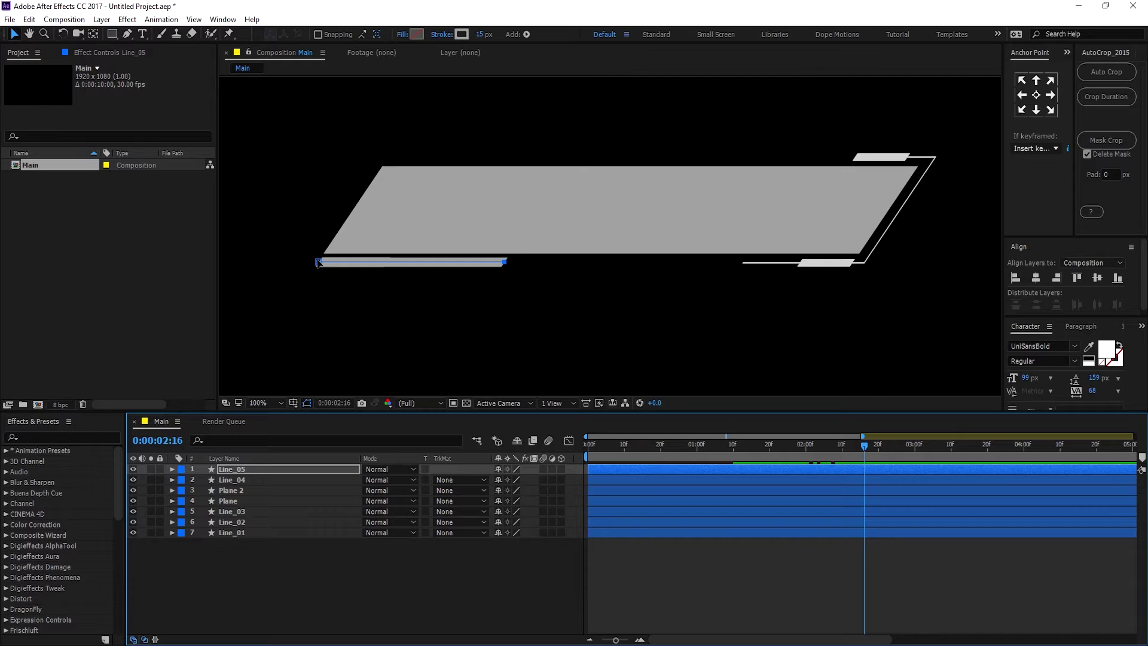
{"action": "left_click_drag", "start_coordinate": [317, 263], "coordinate": [399, 264]}
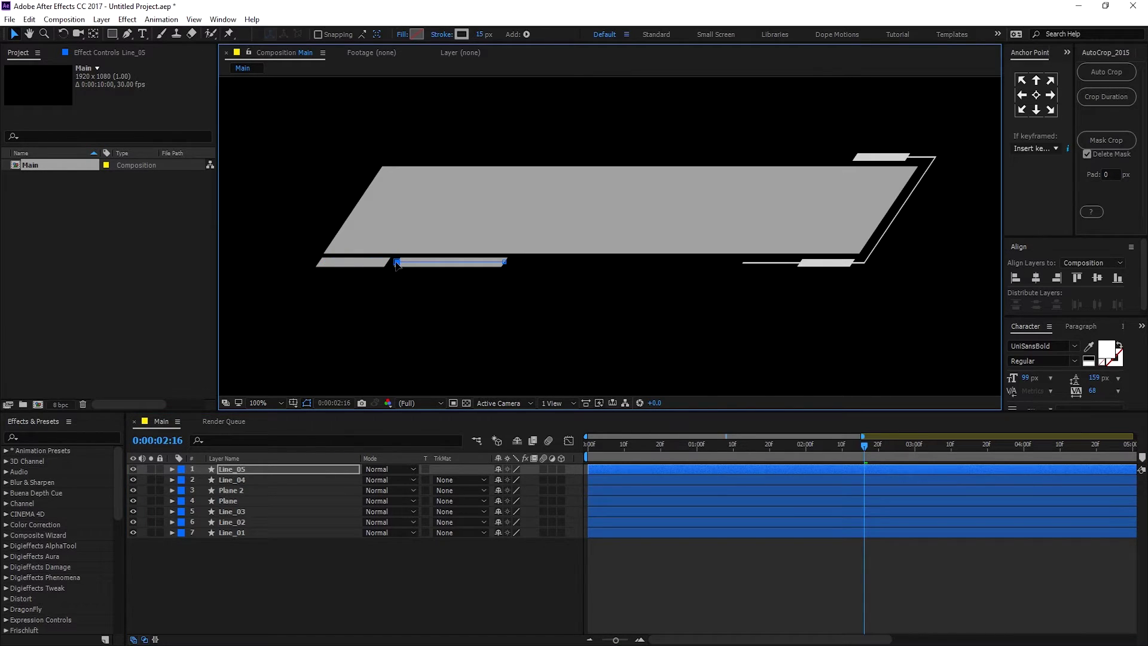
{"action": "left_click", "coordinate": [266, 588]}
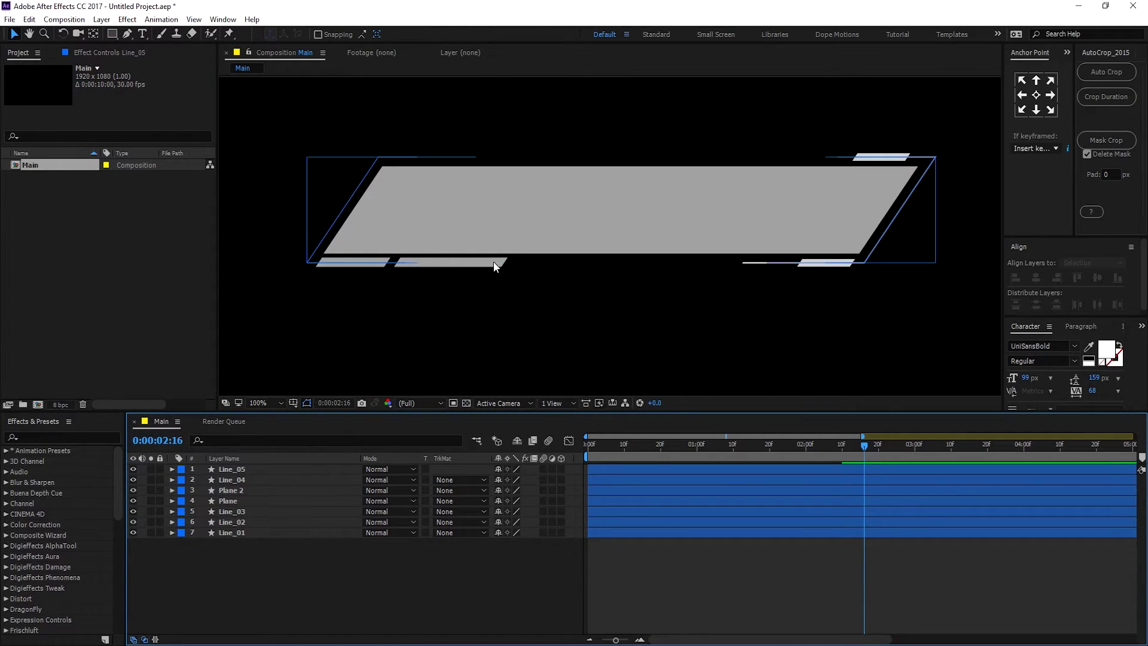
- Expand Line_05's Shape 1 stroke settings and add a dash to the stroke
{"action": "left_click", "coordinate": [221, 468]}
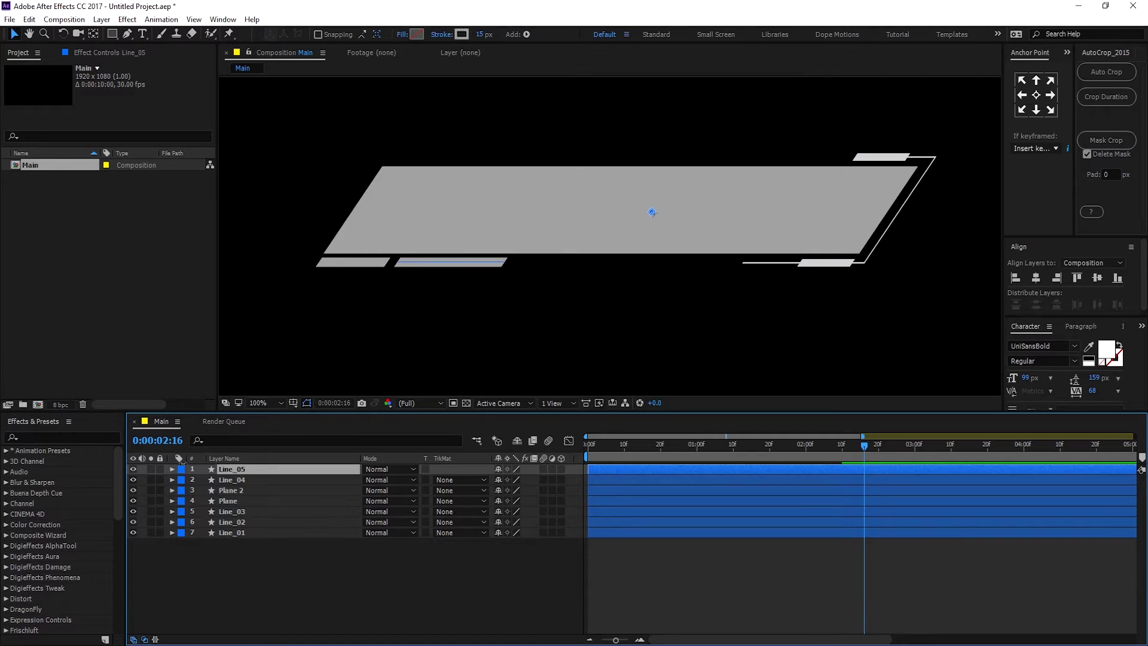
{"action": "left_click", "coordinate": [172, 470]}
{"action": "left_click", "coordinate": [182, 480]}
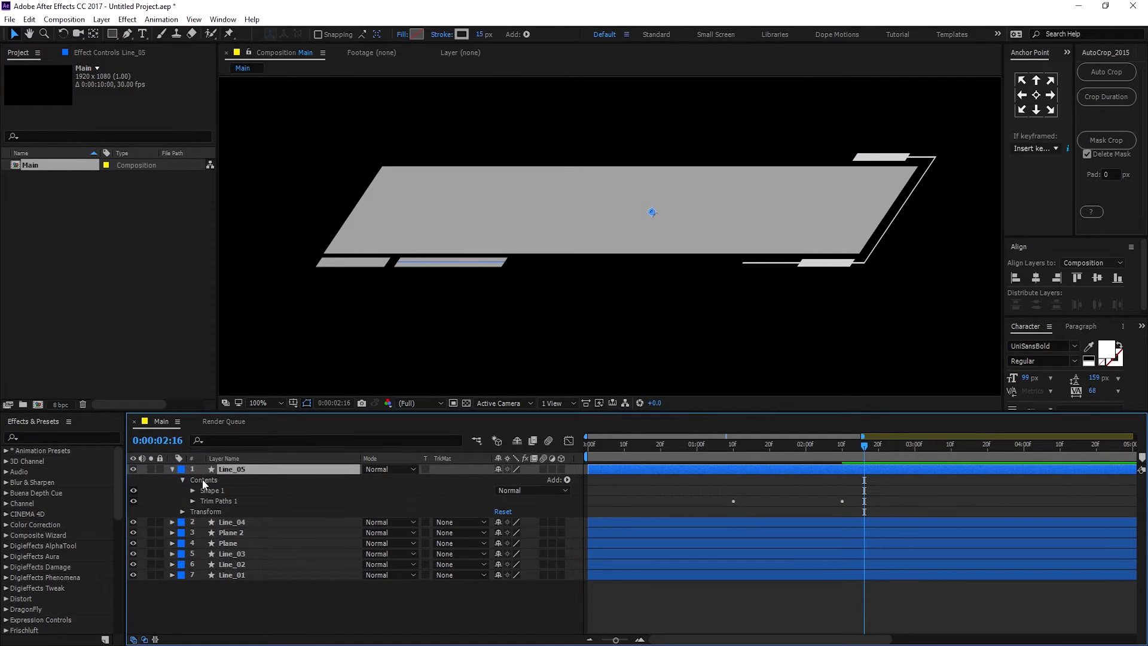
{"action": "left_click", "coordinate": [193, 491]}
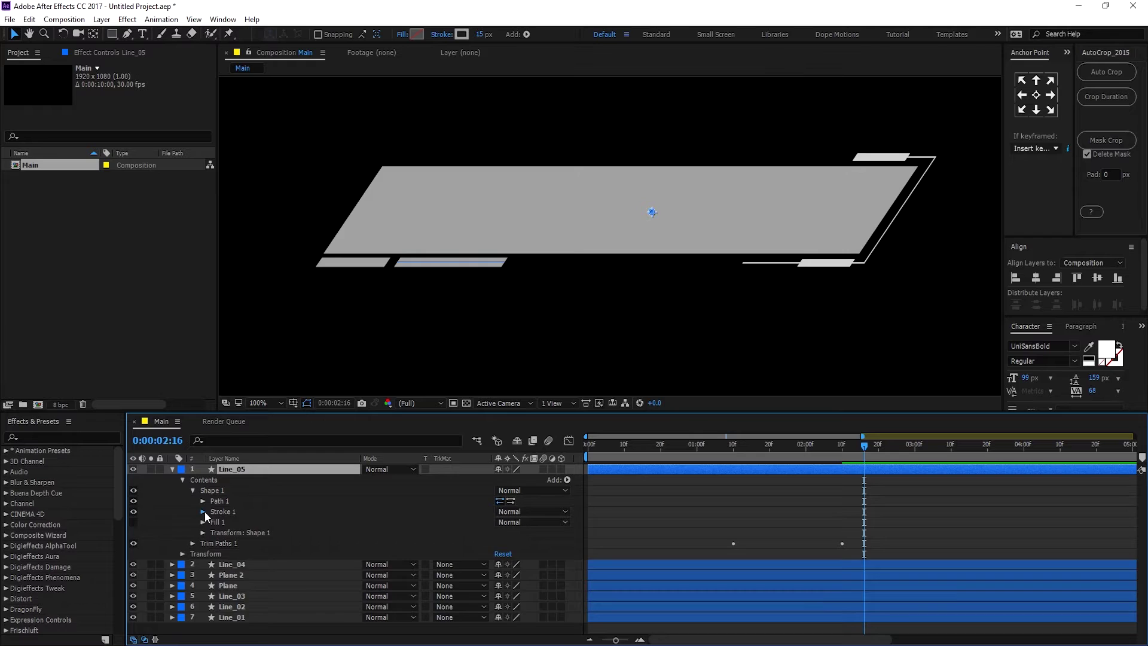
{"action": "left_click", "coordinate": [203, 511]}
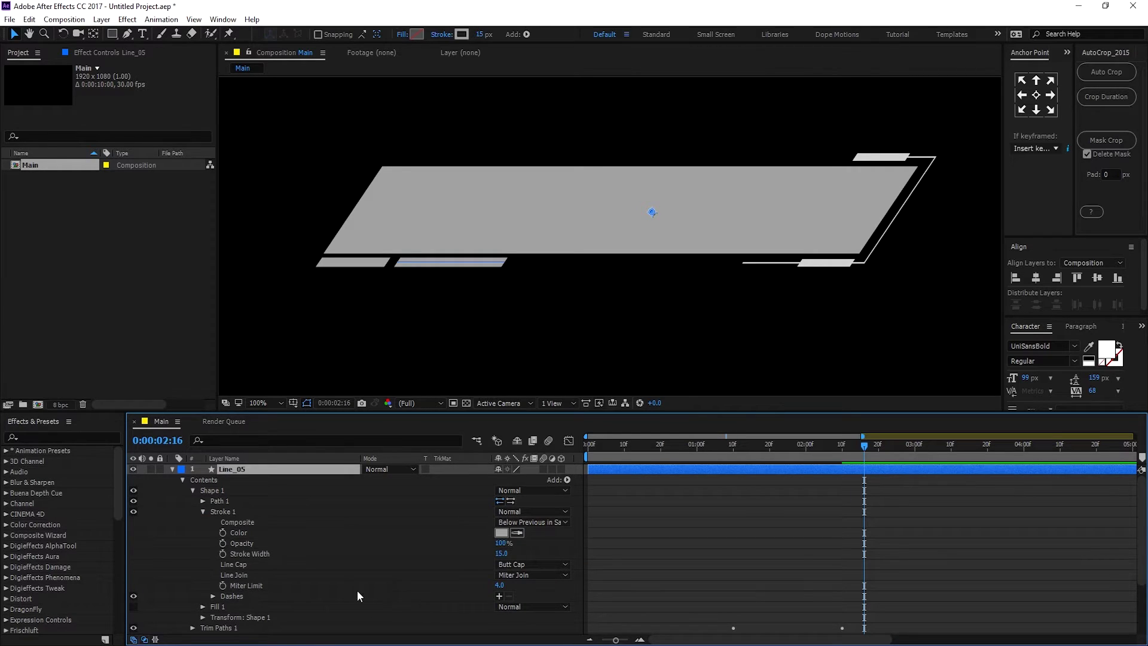
{"action": "left_click", "coordinate": [500, 597]}
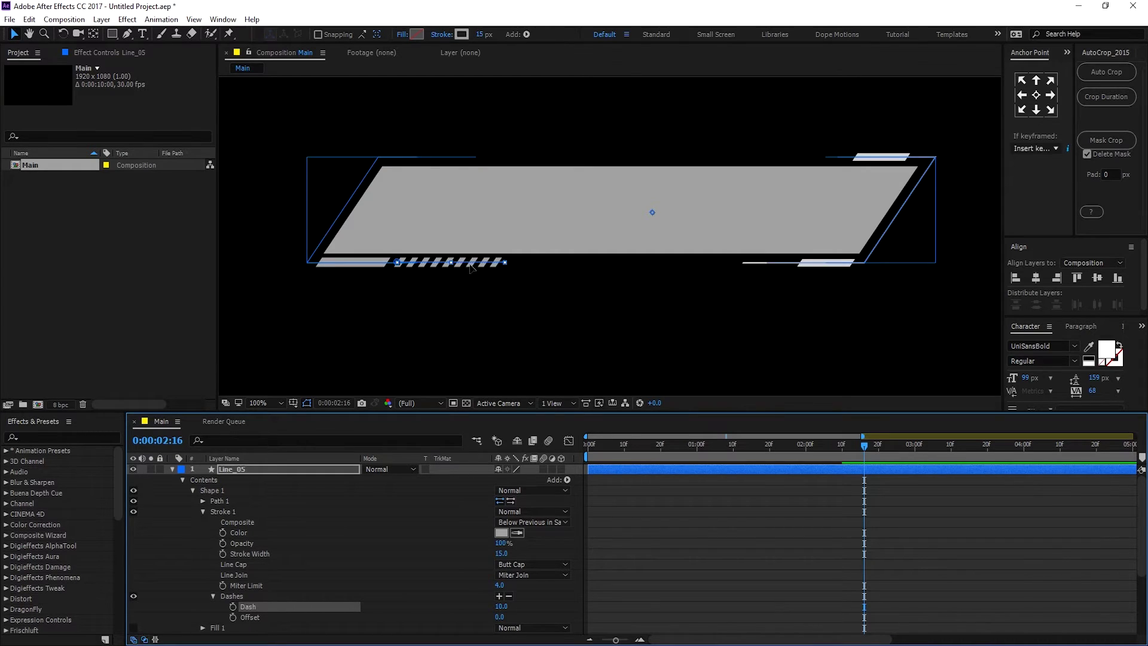
- Set the Dash length of Line_05's stroke to 19 and scrub through the dashed reveal
{"action": "scroll", "coordinate": [359, 562], "scroll_direction": "down", "scroll_amount": 3}
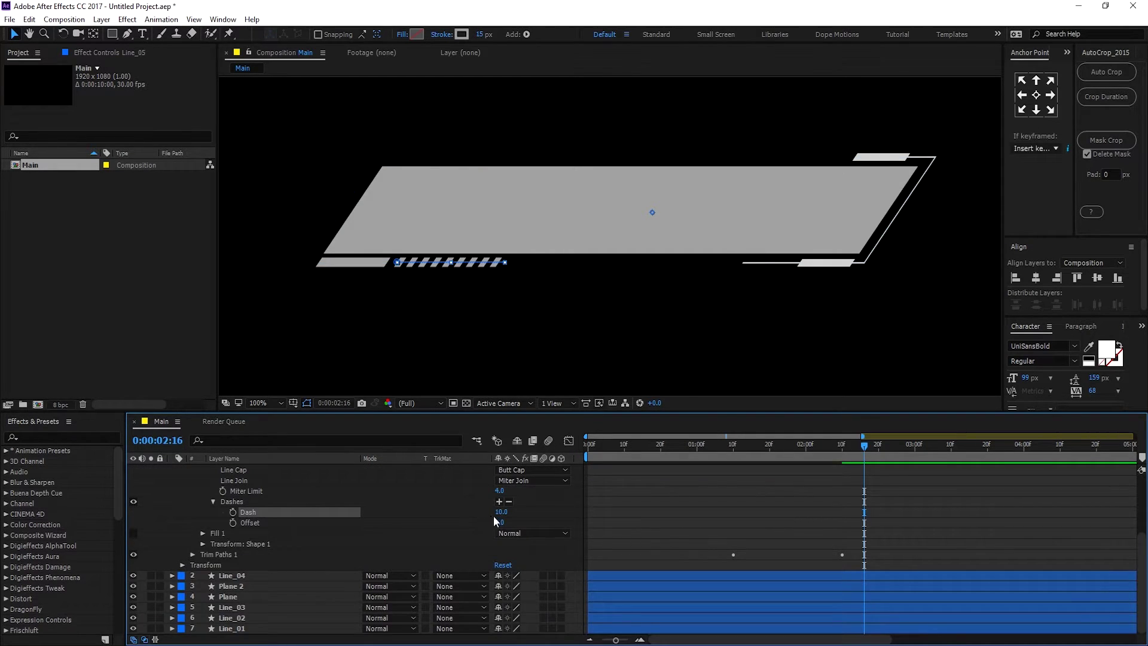
{"action": "left_click_drag", "start_coordinate": [500, 512], "coordinate": [506, 512]}
{"action": "left_click", "coordinate": [660, 540]}
{"action": "left_click_drag", "start_coordinate": [731, 450], "coordinate": [762, 454]}
{"action": "scroll", "coordinate": [168, 490], "scroll_direction": "up", "scroll_amount": 5}
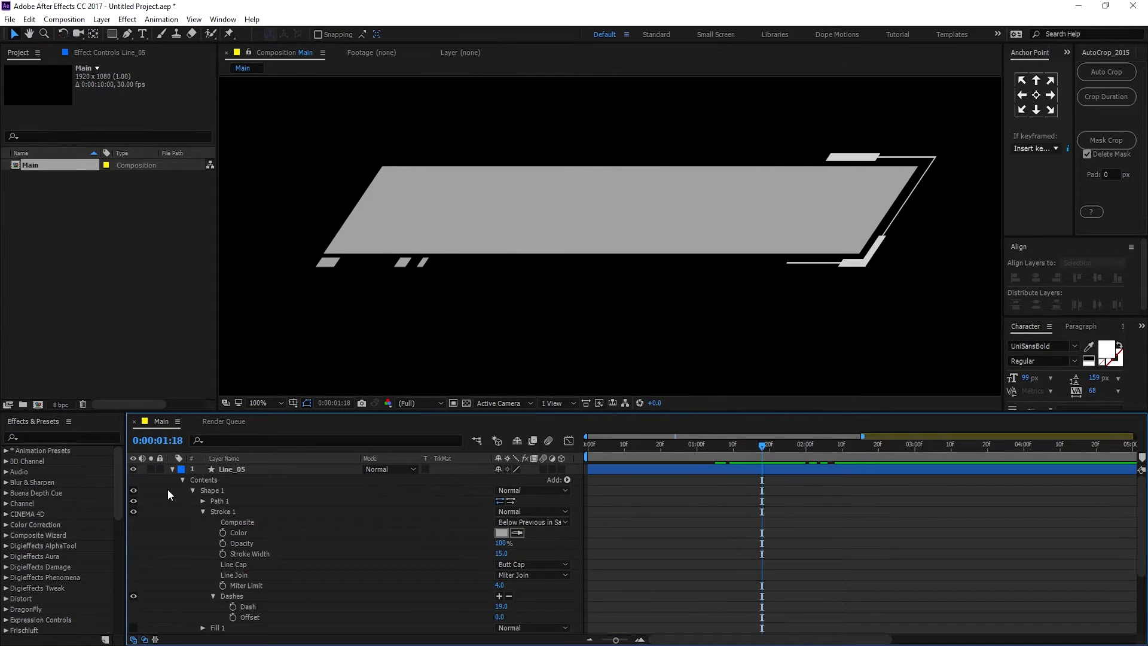
- Move the End keyframes of Line_05 and Line_04 to start at 0:00:01:00, ending Line_04's at about 0:00:01:16
{"action": "left_click", "coordinate": [172, 469]}
{"action": "left_click", "coordinate": [230, 470]}
{"action": "left_click", "coordinate": [233, 481], "text": "ctrl"}
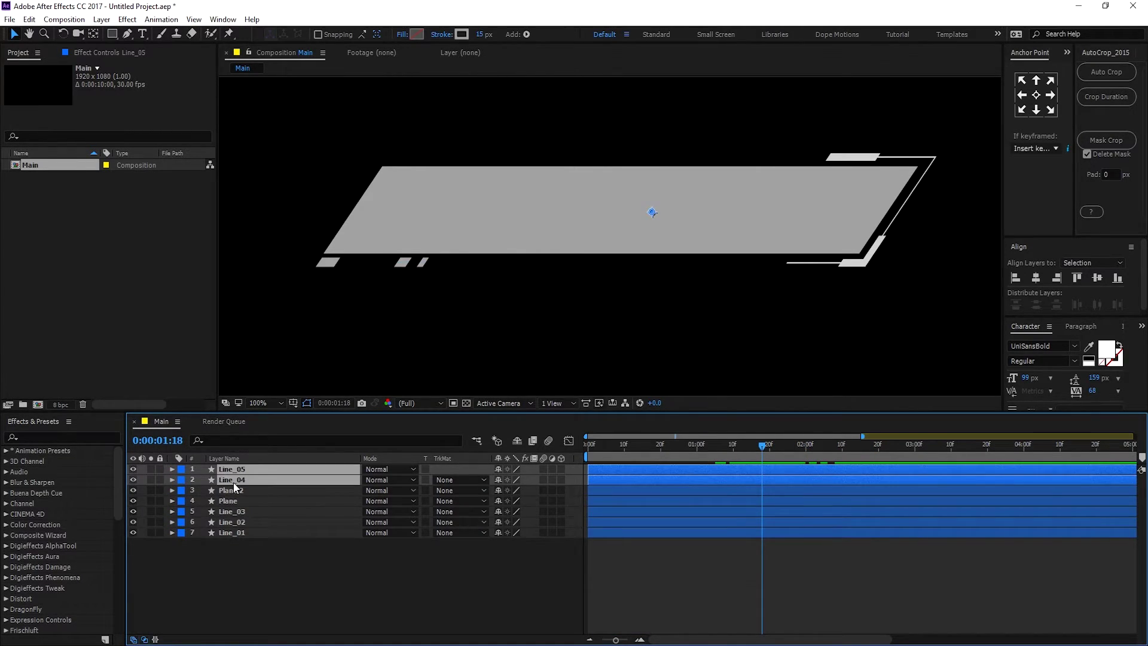
{"action": "key", "text": "u"}
{"action": "left_click_drag", "start_coordinate": [725, 479], "coordinate": [806, 480]}
{"action": "left_click", "coordinate": [820, 496]}
{"action": "left_click_drag", "start_coordinate": [693, 445], "coordinate": [755, 502]}
- Retime Line_04's End keyframes to about 0:00:00:21 and 0:00:01:07, start Line_05's at about 0:00:01:07, and Easy Ease them all
{"action": "mouse_move", "coordinate": [695, 451]}
{"action": "left_mouse_down"}
{"action": "mouse_move", "coordinate": [775, 456]}
{"action": "mouse_move", "coordinate": [713, 457]}
{"action": "left_mouse_up"}
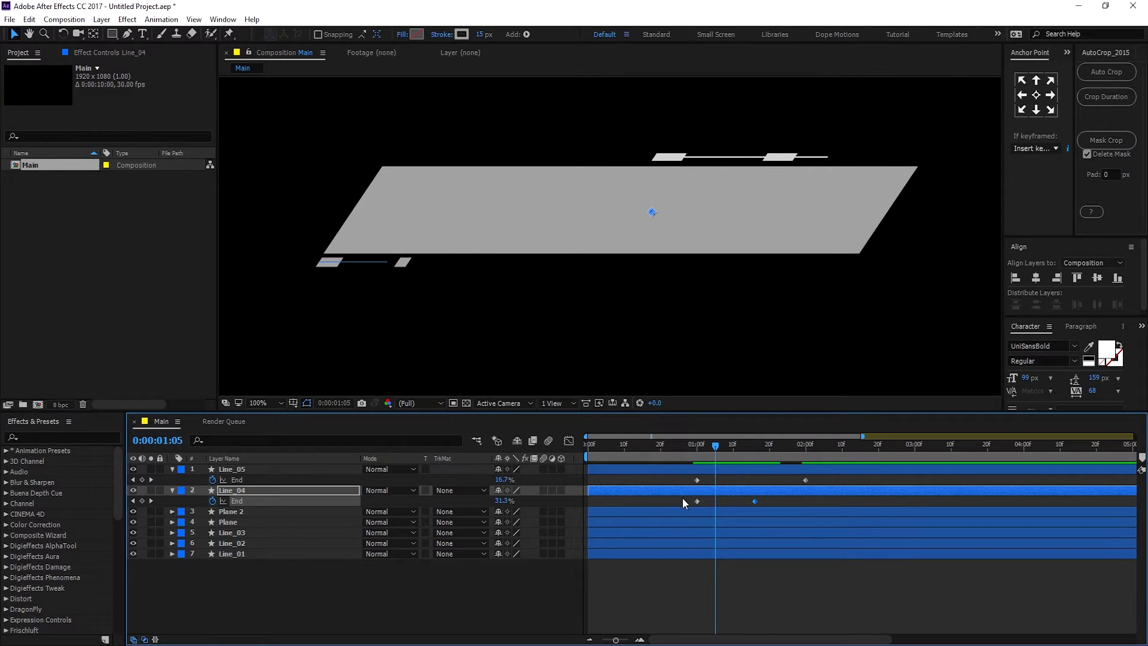
{"action": "left_click_drag", "start_coordinate": [687, 502], "coordinate": [659, 513]}
{"action": "key", "text": "F9"}
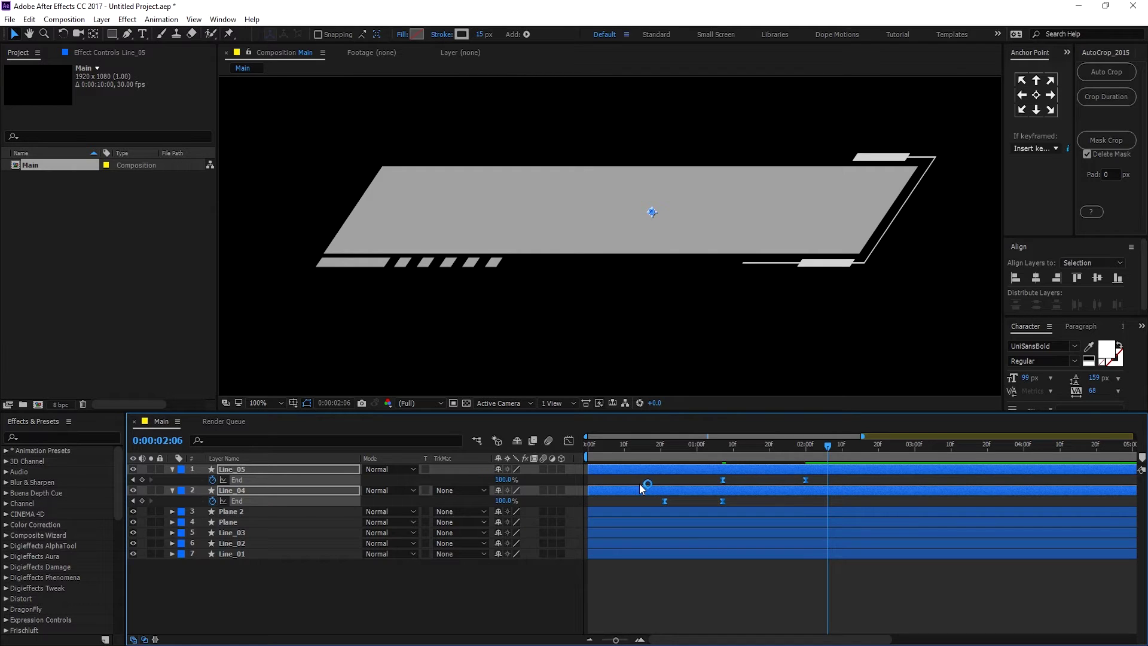
- Raise the final End keyframes of Line_04 and Line_05 to 100% influence in the speed graph and preview the motion
{"action": "left_click", "coordinate": [569, 441]}
{"action": "left_click_drag", "start_coordinate": [816, 597], "coordinate": [703, 608]}
{"action": "left_click_drag", "start_coordinate": [791, 600], "coordinate": [756, 604]}
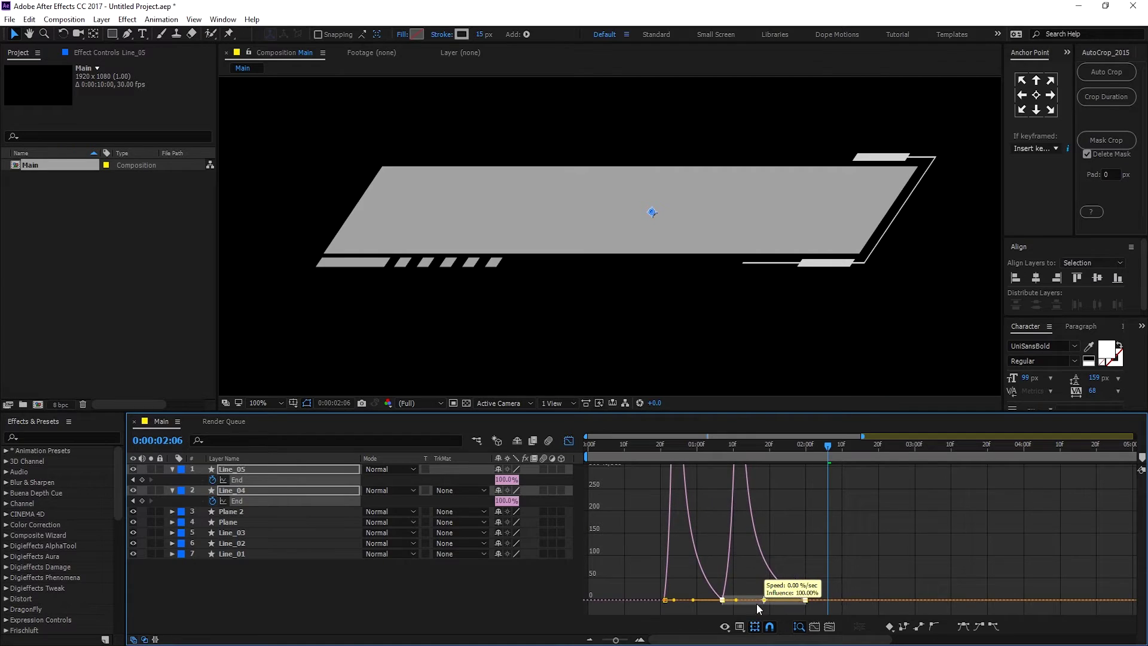
{"action": "left_click", "coordinate": [662, 446]}
{"action": "key", "text": "space"}
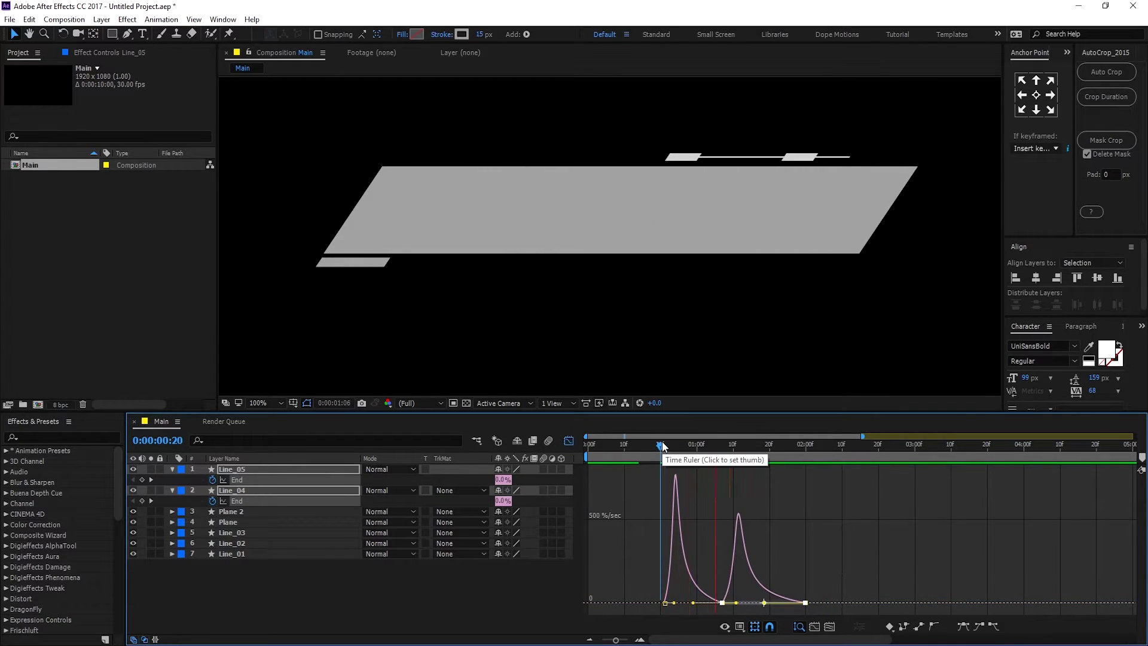
{"action": "key", "text": "space"}
{"action": "left_click", "coordinate": [780, 541]}
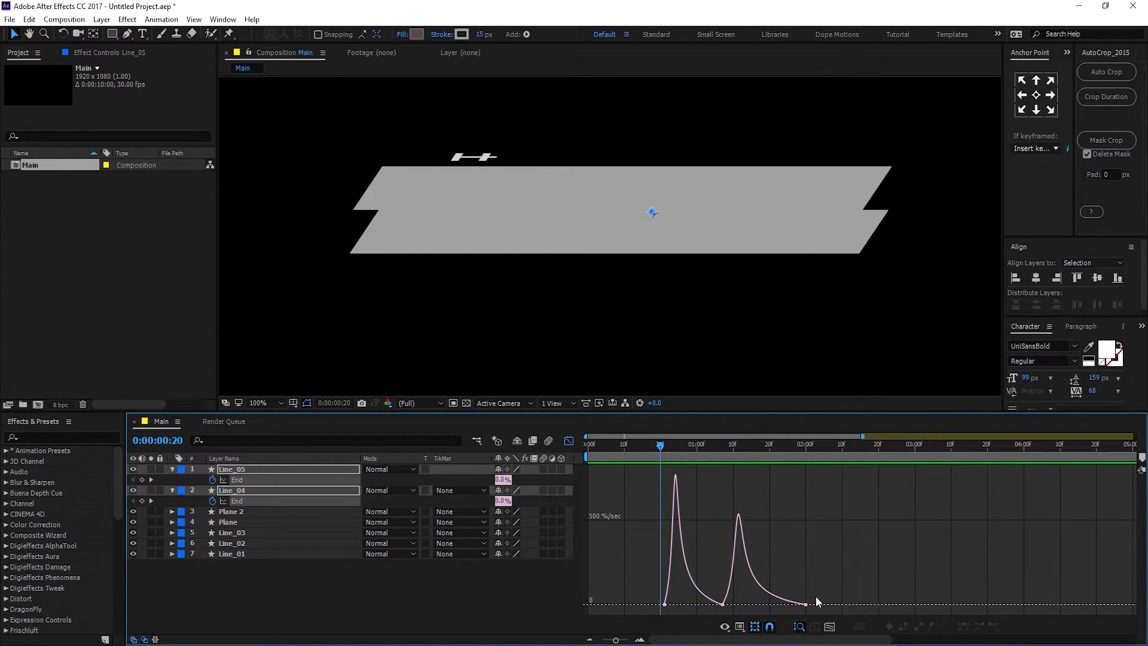
- Reapply Easy Ease to the final End keyframes, lengthen only Line_04's ease into its last keyframe, and preview
{"action": "left_click_drag", "start_coordinate": [735, 615], "coordinate": [720, 614]}
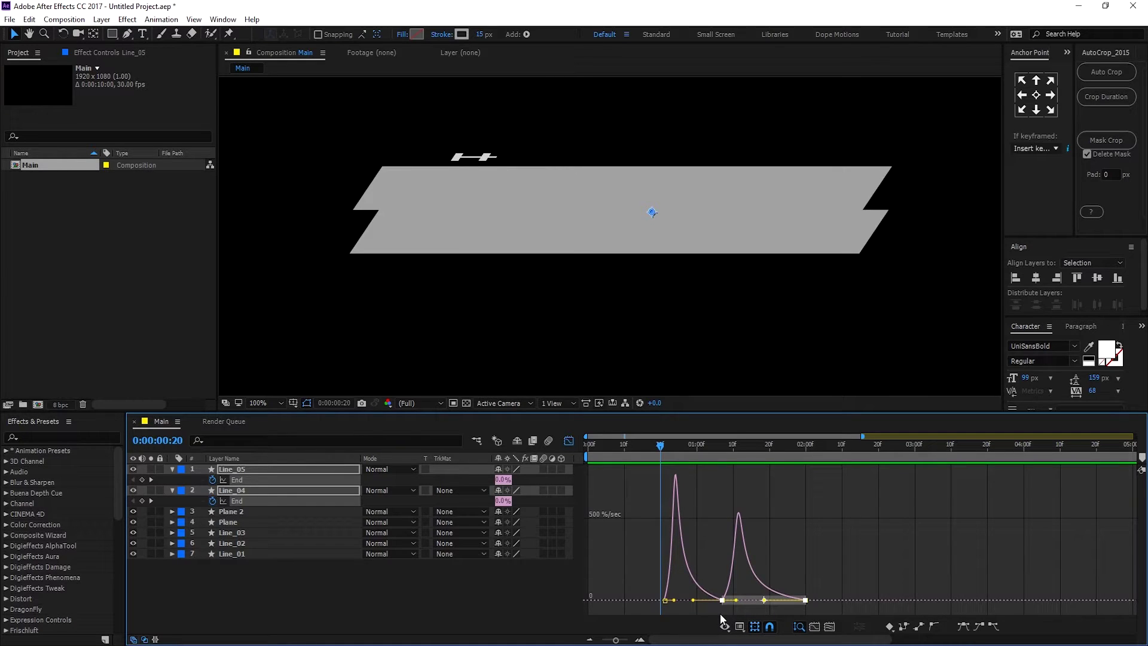
{"action": "key", "text": "F9"}
{"action": "left_click", "coordinate": [722, 592]}
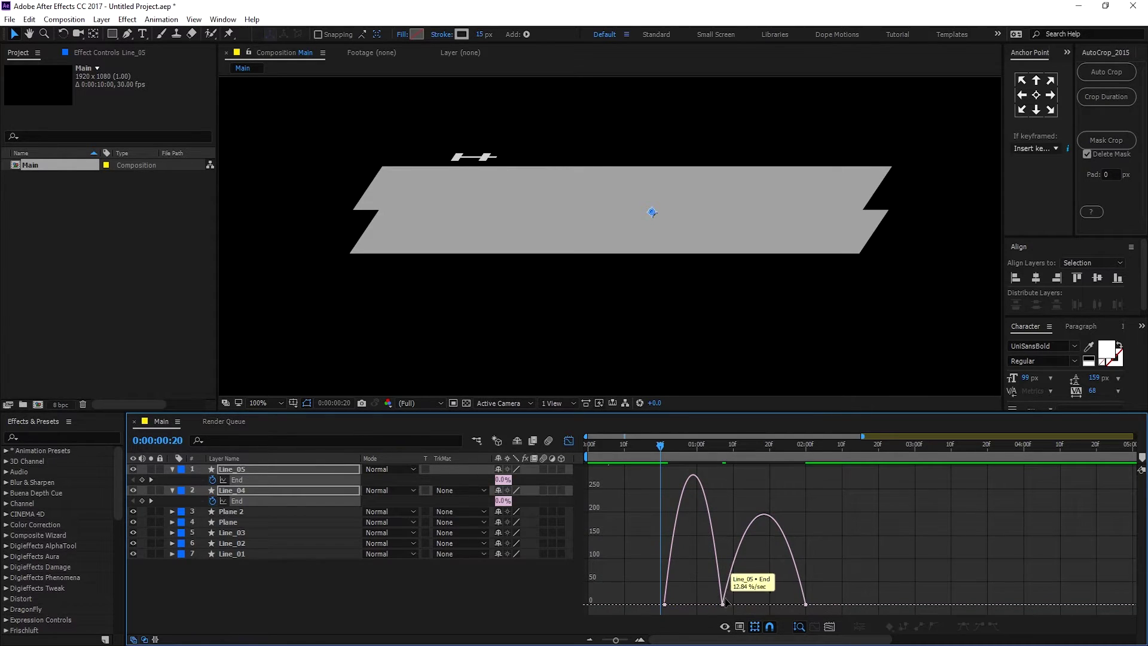
{"action": "left_click_drag", "start_coordinate": [715, 604], "coordinate": [695, 602]}
{"action": "key", "text": "space"}
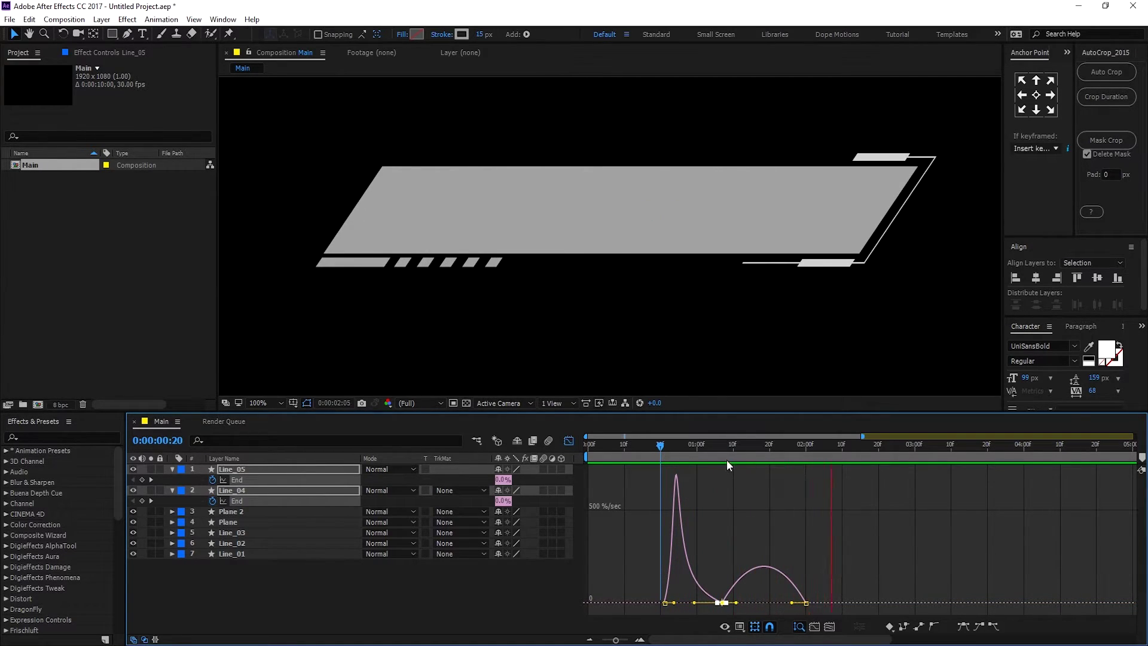
- Close the speed graph and move Line_05's last End keyframe to 0:00:02:10
{"action": "left_click", "coordinate": [569, 441]}
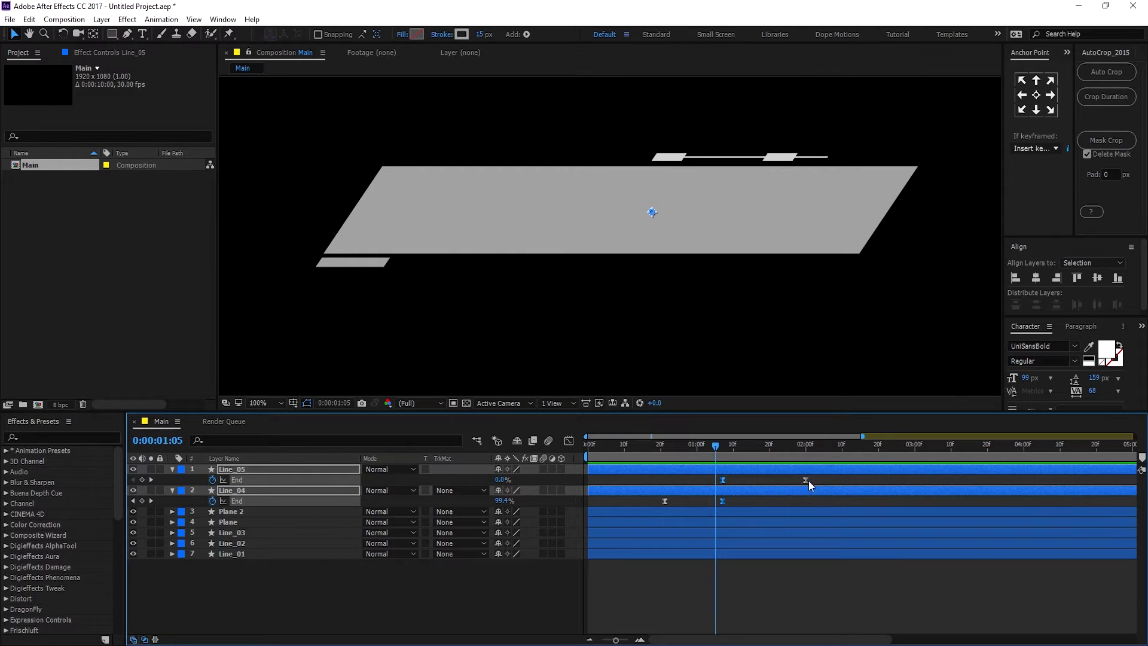
{"action": "left_click", "coordinate": [801, 484]}
{"action": "left_click_drag", "start_coordinate": [805, 480], "coordinate": [842, 480]}
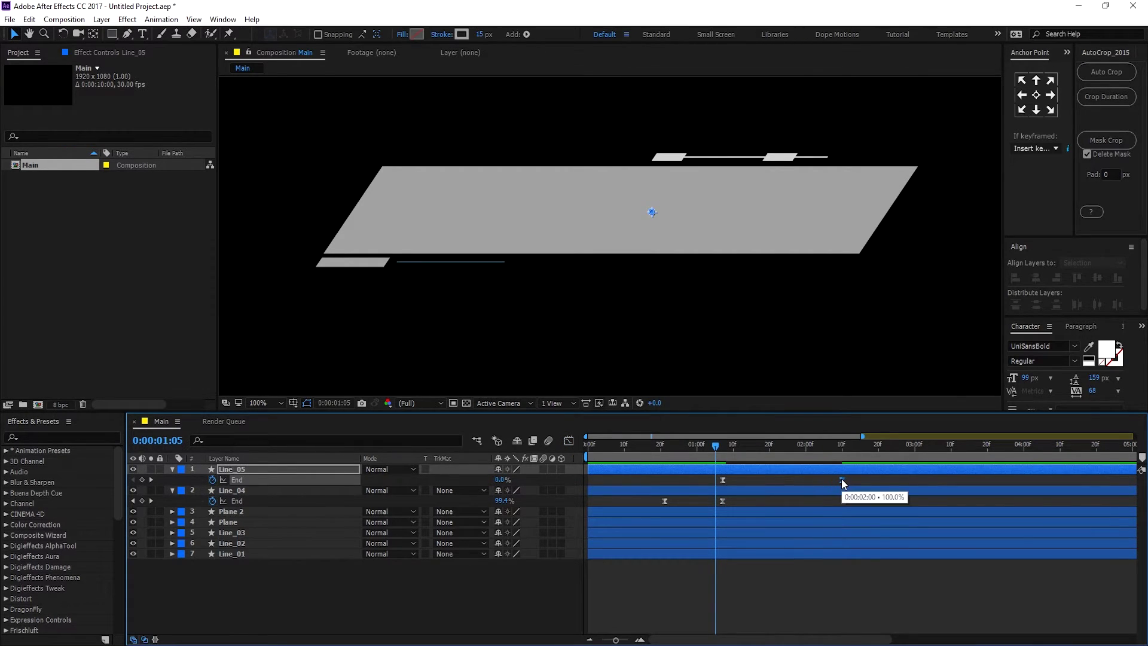
- Reveal the keyframes of the plane and first three line layers and Easy Ease all End and Offset keyframes of Line_01 to Line_03
{"action": "left_click_drag", "start_coordinate": [233, 596], "coordinate": [248, 534]}
{"action": "left_click_drag", "start_coordinate": [243, 511], "coordinate": [243, 511]}
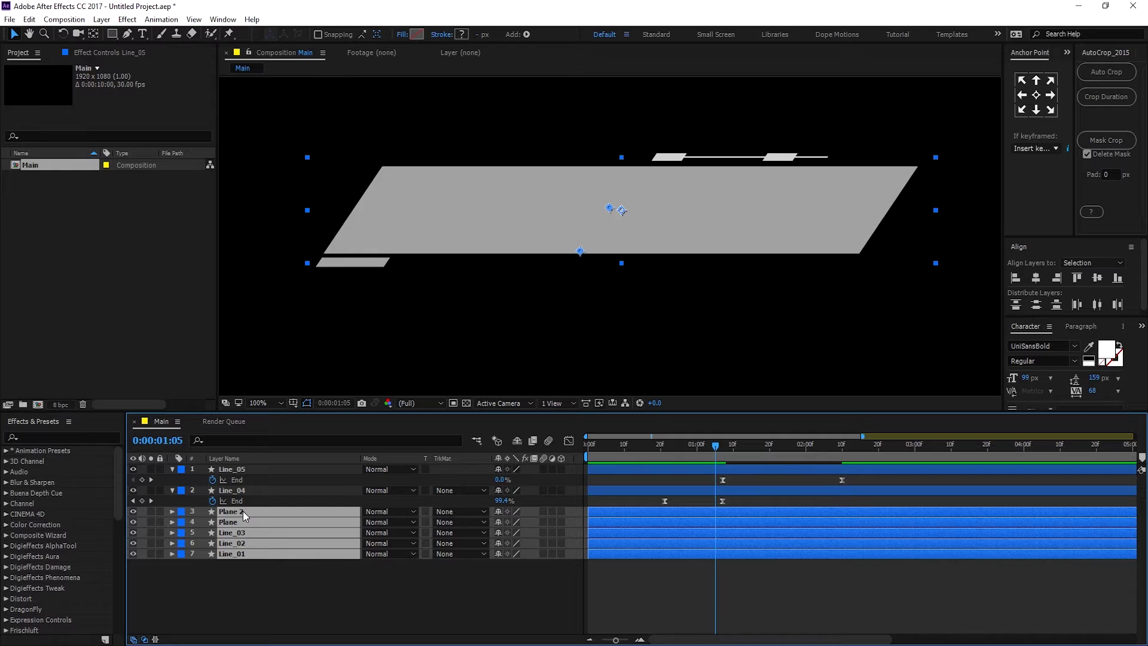
{"action": "key", "text": "u"}
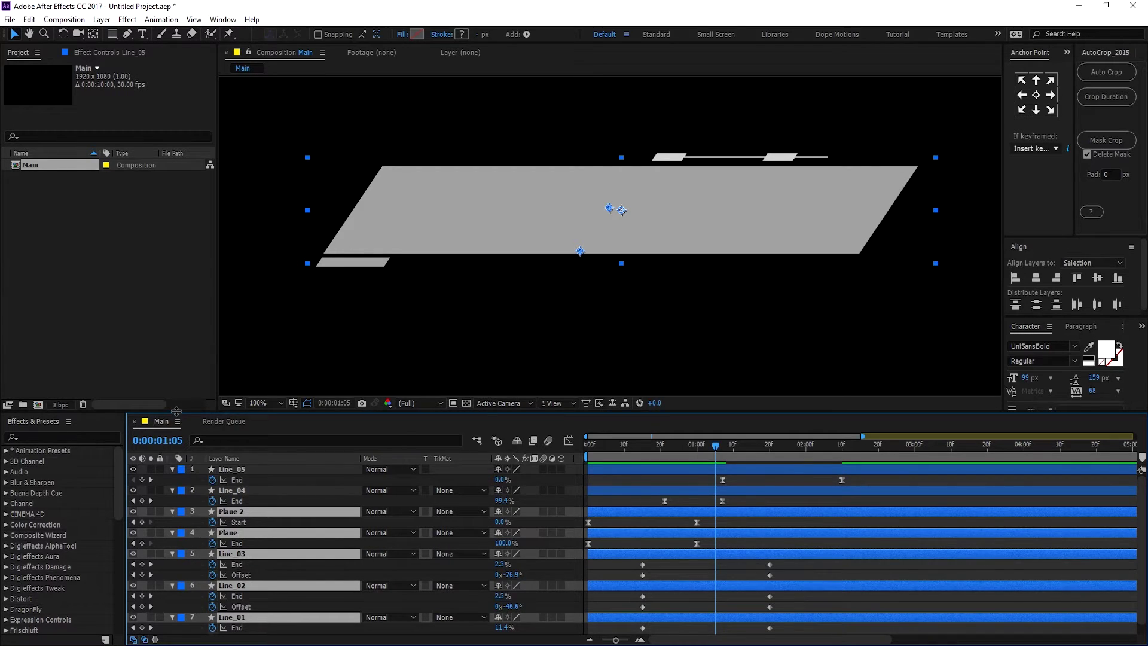
{"action": "left_click_drag", "start_coordinate": [178, 413], "coordinate": [204, 316]}
{"action": "left_click_drag", "start_coordinate": [629, 471], "coordinate": [829, 562]}
{"action": "key", "text": "F9"}
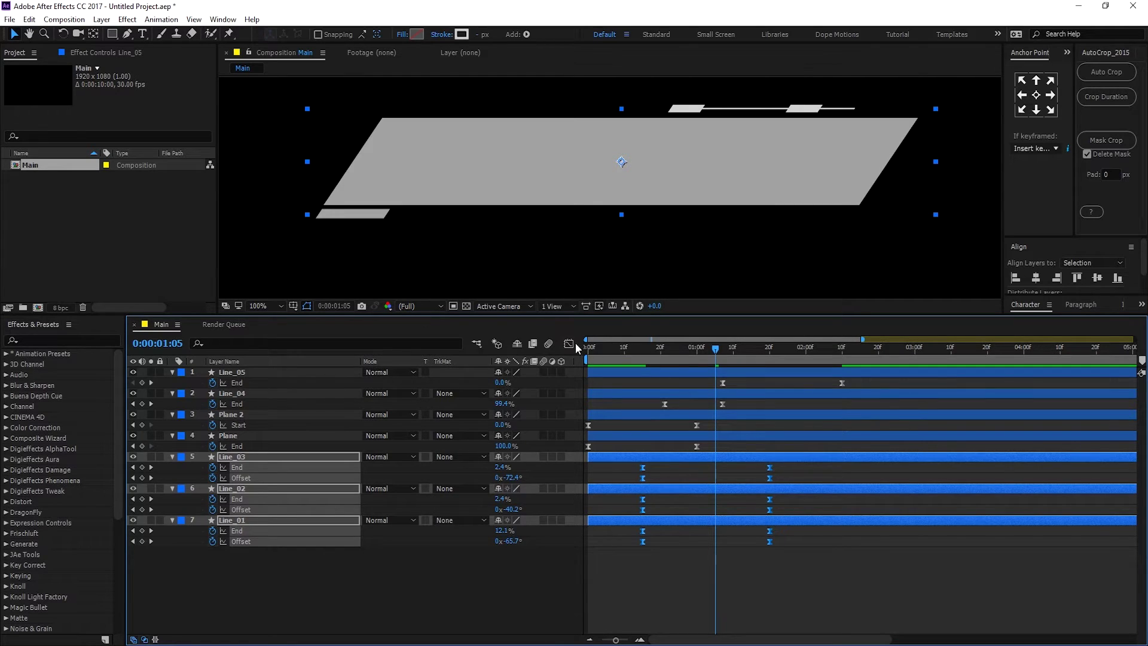
- Lengthen the ease into the last keyframes of Line_01, Line_02 and Line_03 in the speed graph and preview the animation
{"action": "left_click", "coordinate": [570, 344]}
{"action": "left_click_drag", "start_coordinate": [760, 597], "coordinate": [706, 596]}
{"action": "left_click", "coordinate": [569, 344]}
{"action": "key", "text": "Home"}
{"action": "key", "text": "space"}
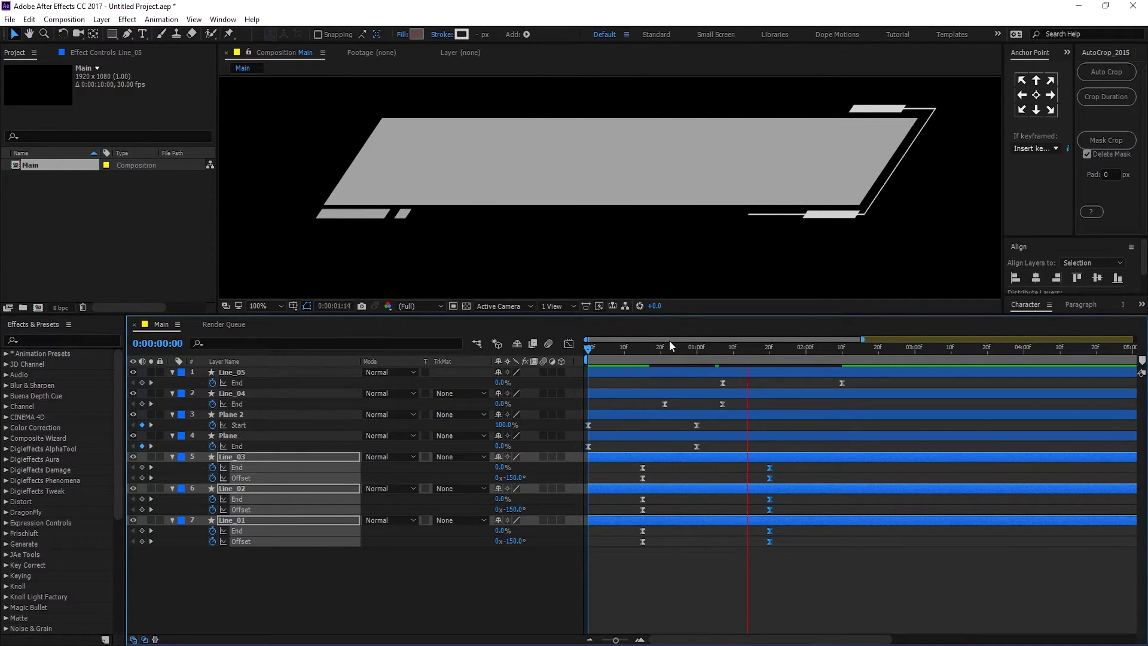
{"action": "left_click", "coordinate": [629, 350]}
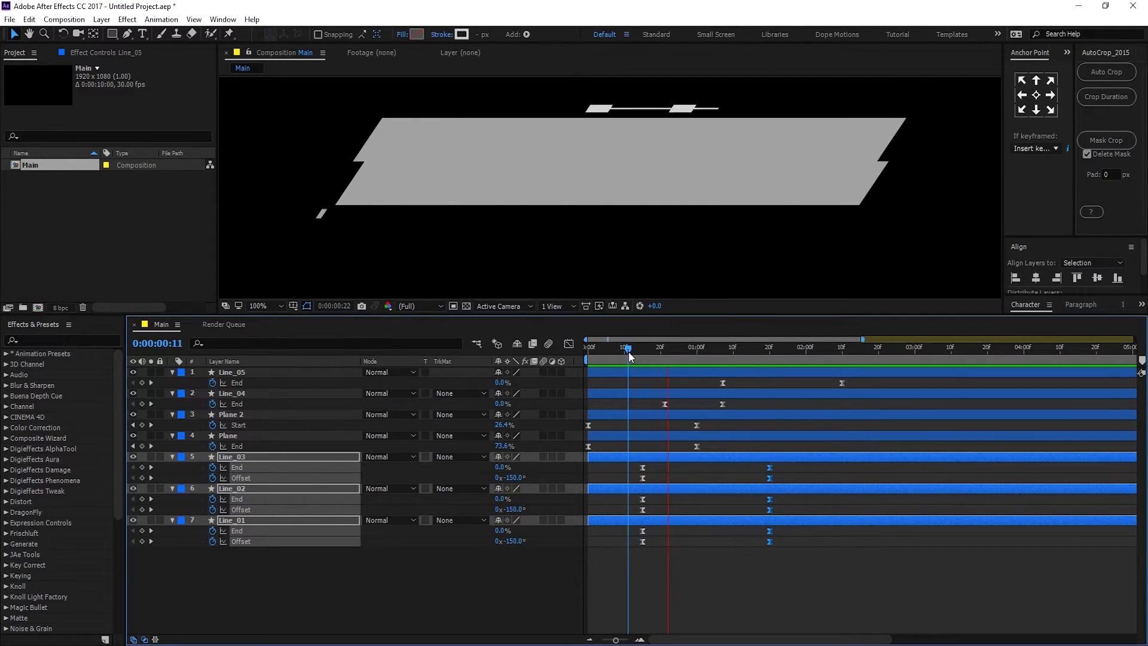
{"action": "left_click", "coordinate": [672, 355]}
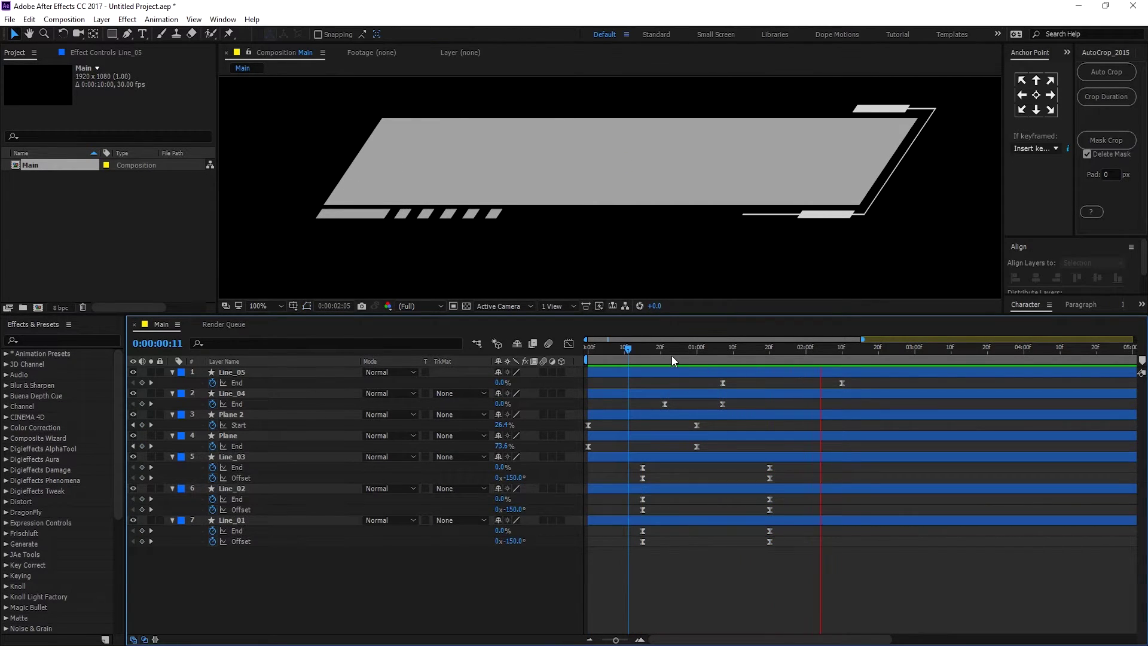
- Shift the Line_03 layer to start 10 frames in and preview the staggered reveal
{"action": "left_click", "coordinate": [633, 352]}
{"action": "left_click_drag", "start_coordinate": [643, 460], "coordinate": [679, 459]}
{"action": "left_click", "coordinate": [623, 350]}
{"action": "key", "text": "space"}
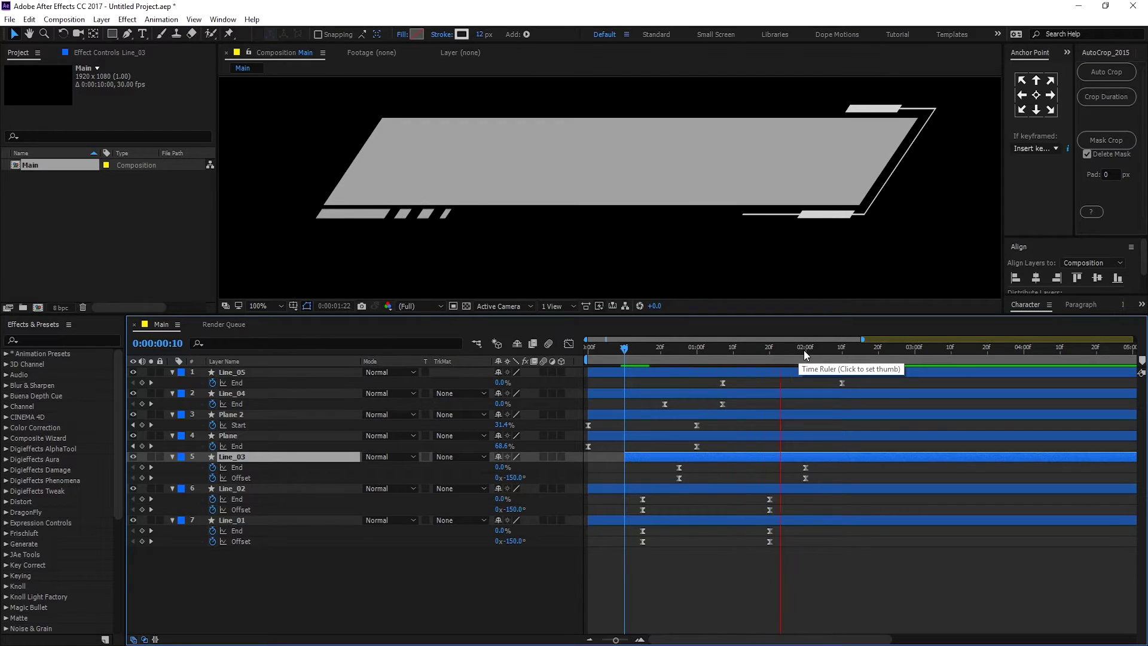
{"action": "key", "text": "space"}
{"action": "left_click_drag", "start_coordinate": [653, 348], "coordinate": [806, 368]}
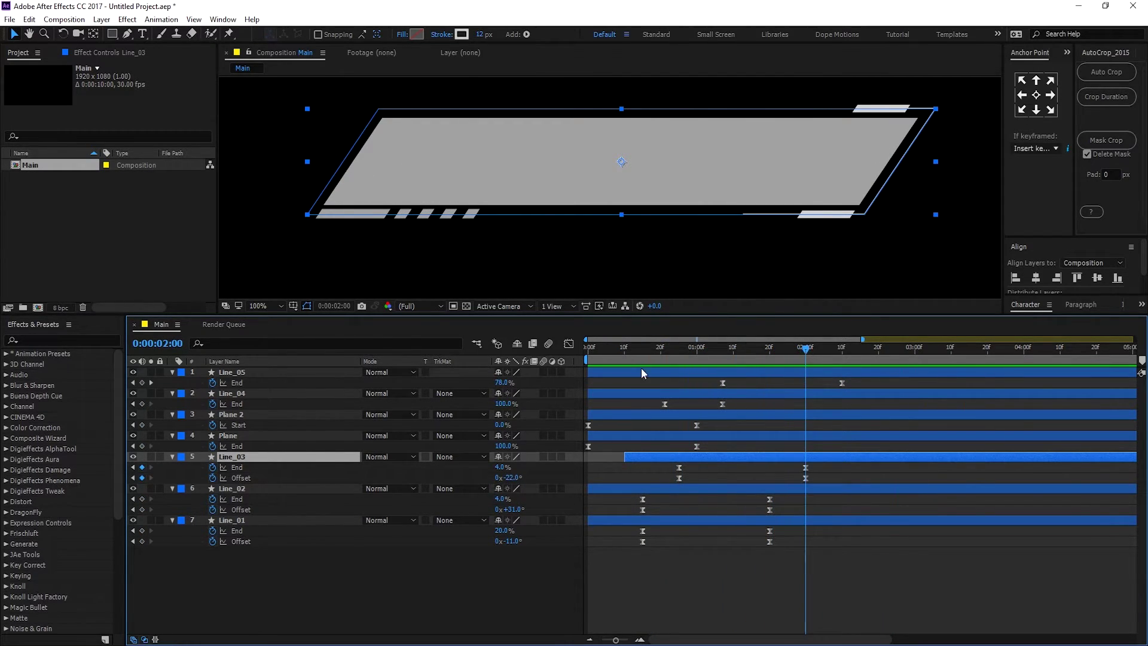
- Collapse the revealed properties of all layers and shrink the timeline area
{"action": "key", "text": "ctrl+a"}
{"action": "key", "text": "u"}
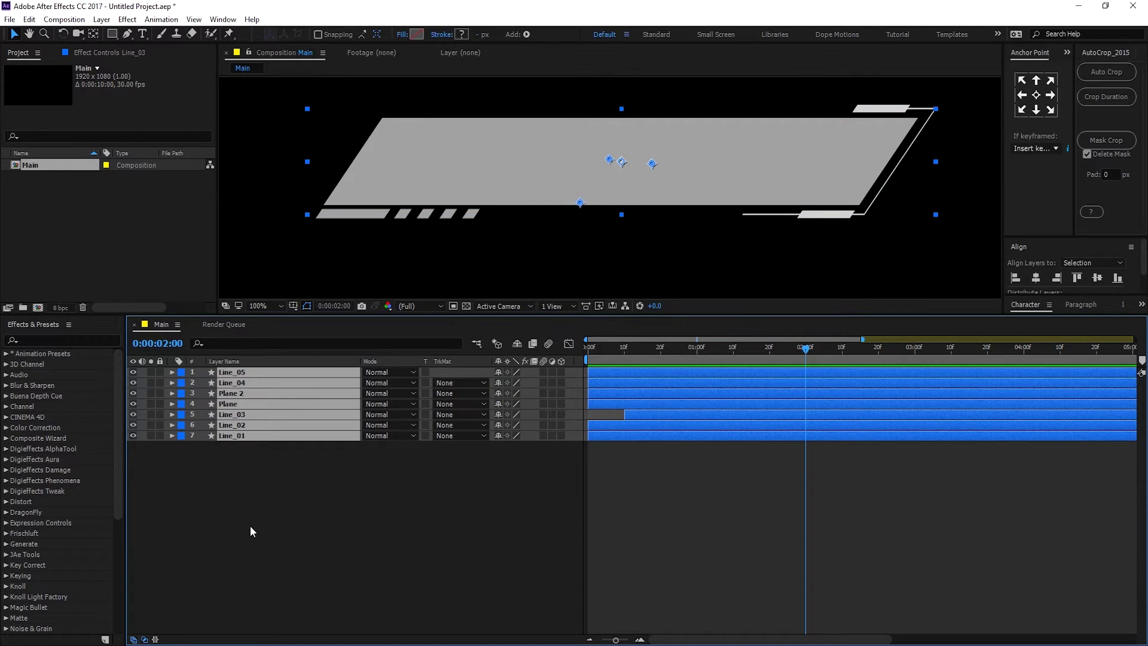
{"action": "left_click", "coordinate": [250, 526]}
{"action": "left_click_drag", "start_coordinate": [253, 317], "coordinate": [244, 420]}
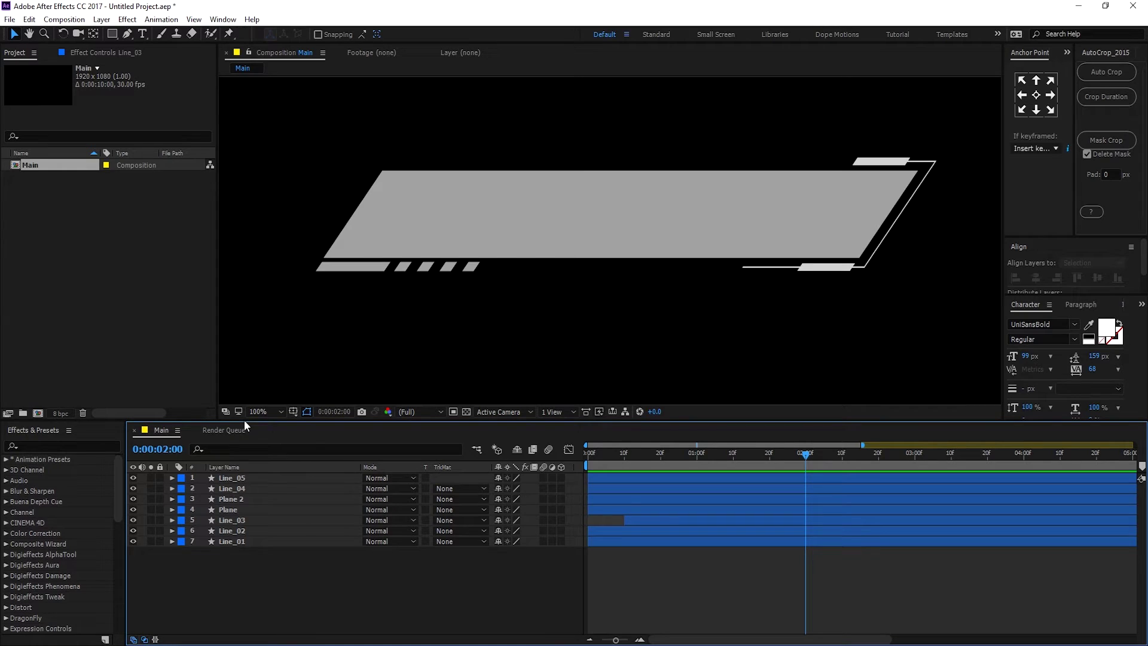
- Duplicate the Line_05 layer
{"action": "left_click", "coordinate": [240, 481]}
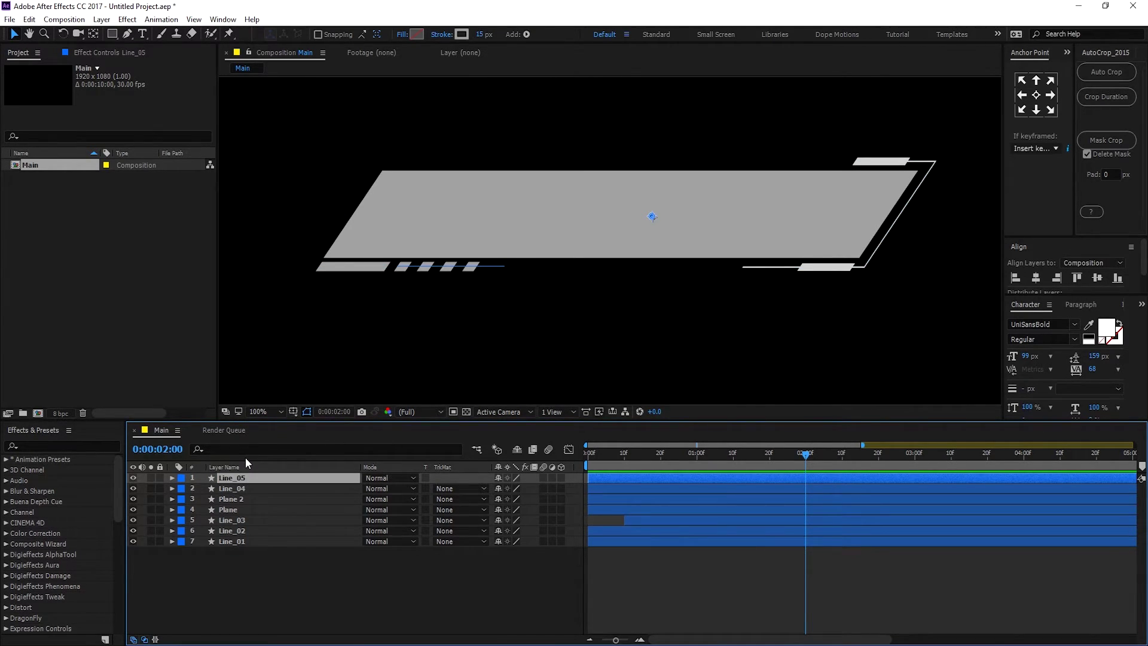
{"action": "key", "text": "ctrl+d"}
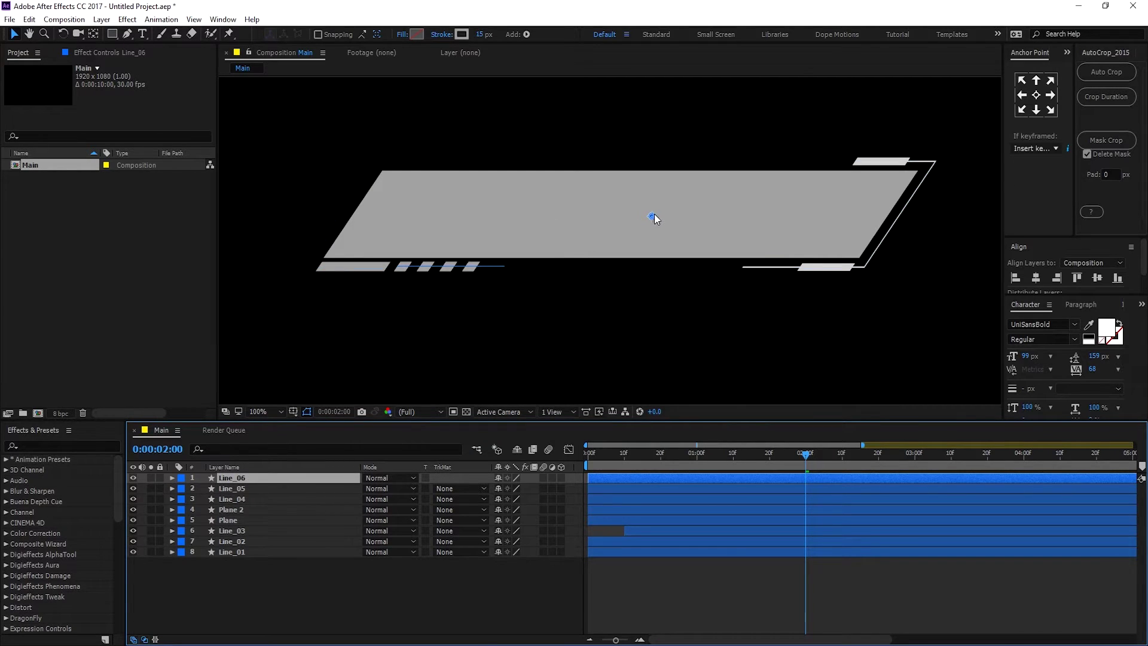
- Move the Line_06 layer up to just below the plane's lower edge and set its stroke width to 2 px
{"action": "left_click_drag", "start_coordinate": [652, 219], "coordinate": [652, 210]}
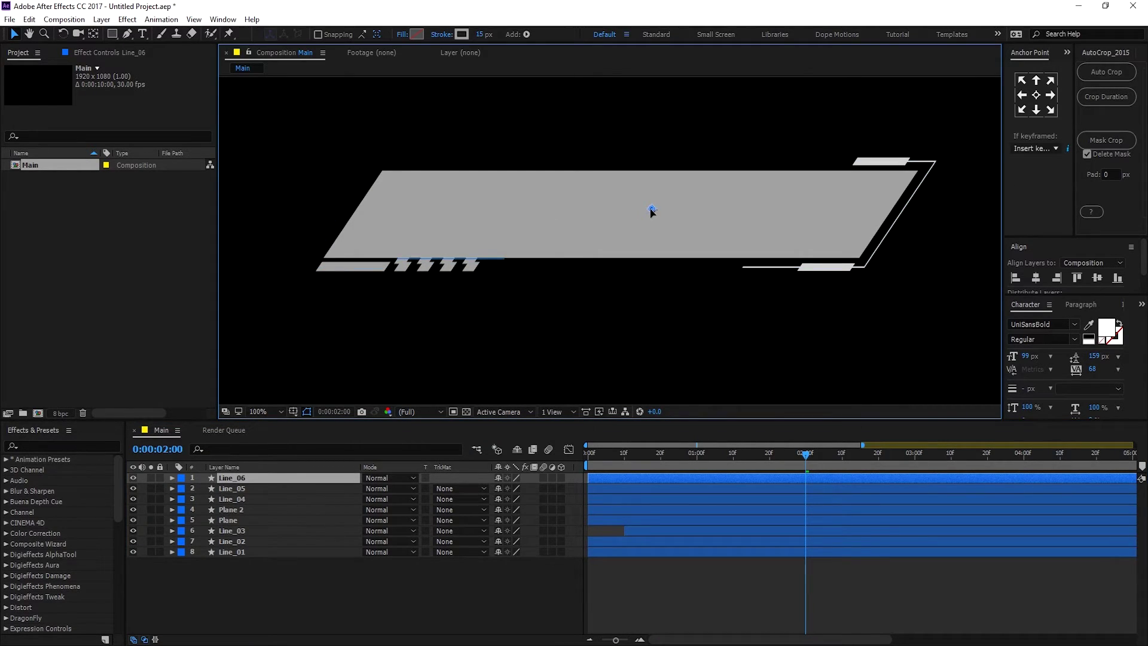
{"action": "left_click", "coordinate": [481, 35]}
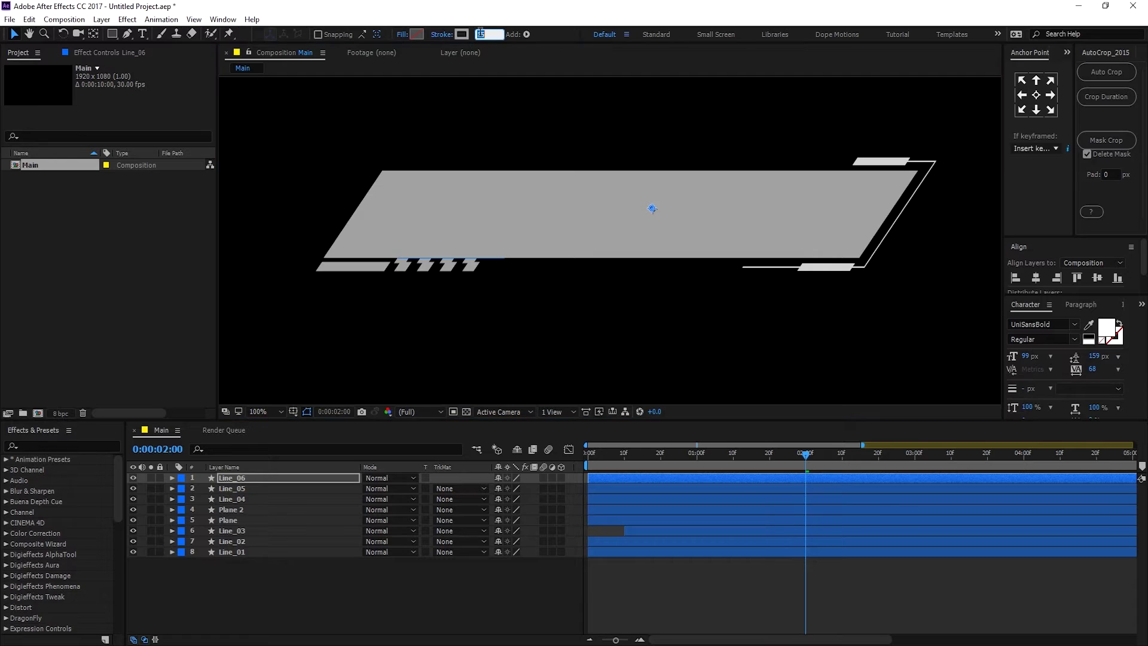
{"action": "type", "text": "2"}
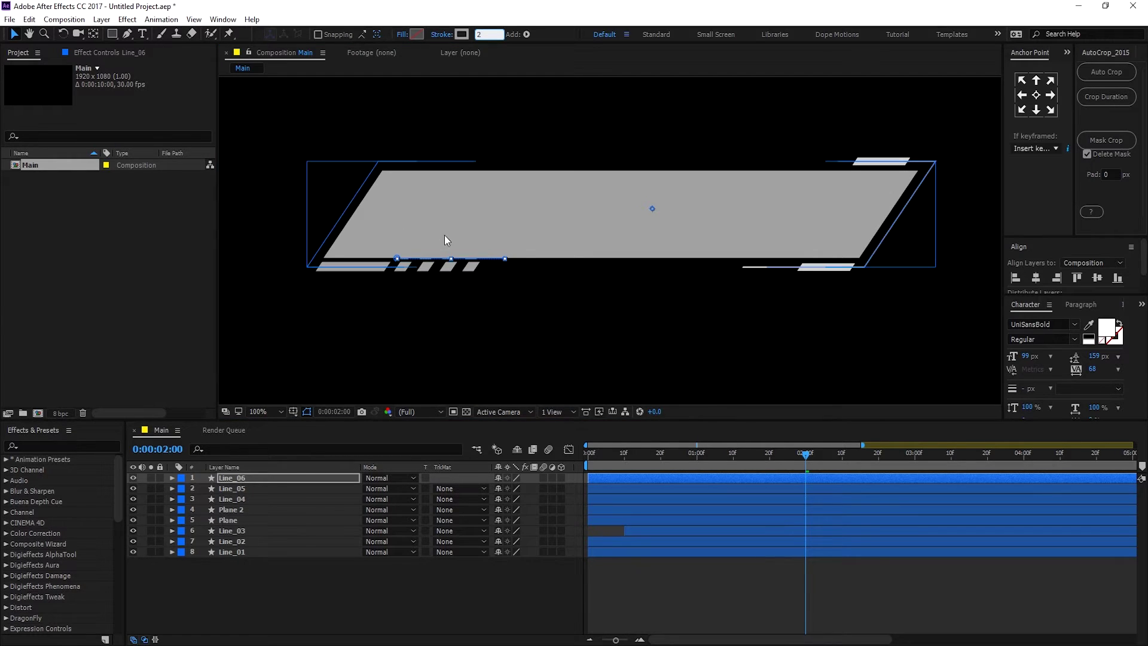
{"action": "key", "text": "Return"}
{"action": "left_click", "coordinate": [238, 476]}
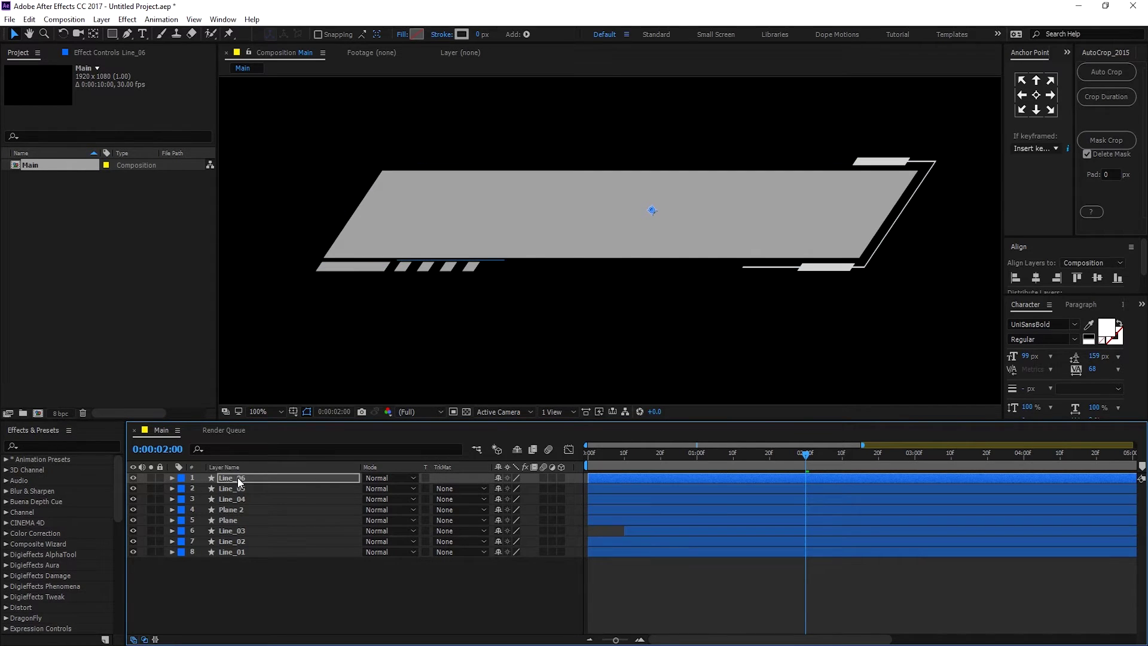
{"action": "left_click_drag", "start_coordinate": [677, 470], "coordinate": [886, 461]}
{"action": "left_click", "coordinate": [172, 478]}
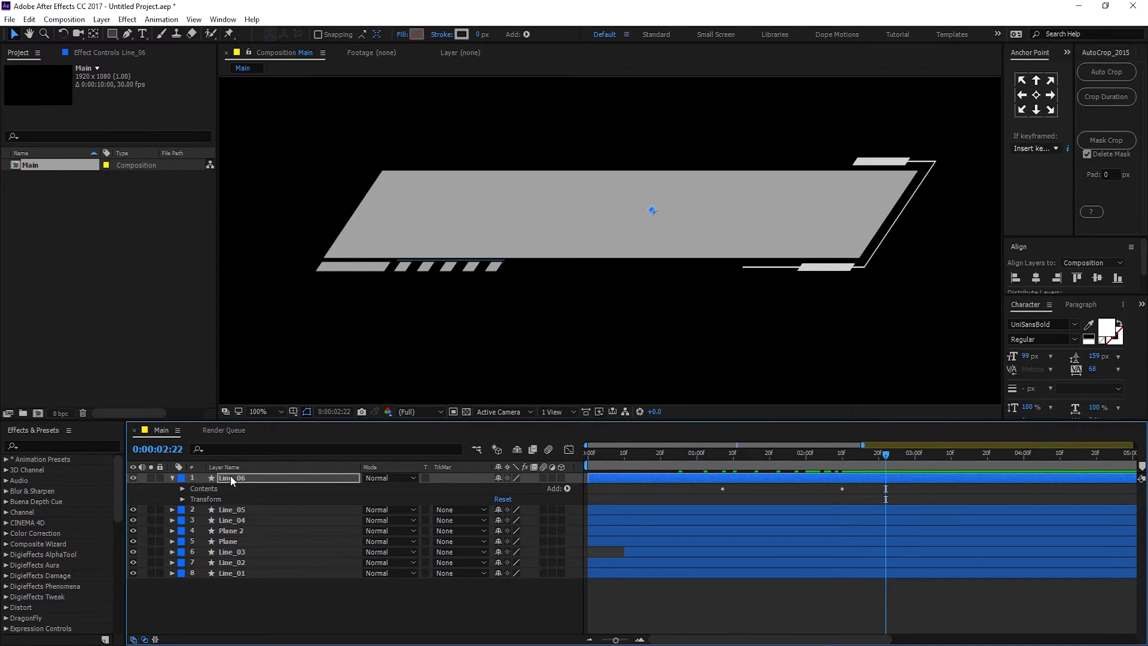
{"action": "left_click", "coordinate": [479, 35]}
{"action": "type", "text": "2"}
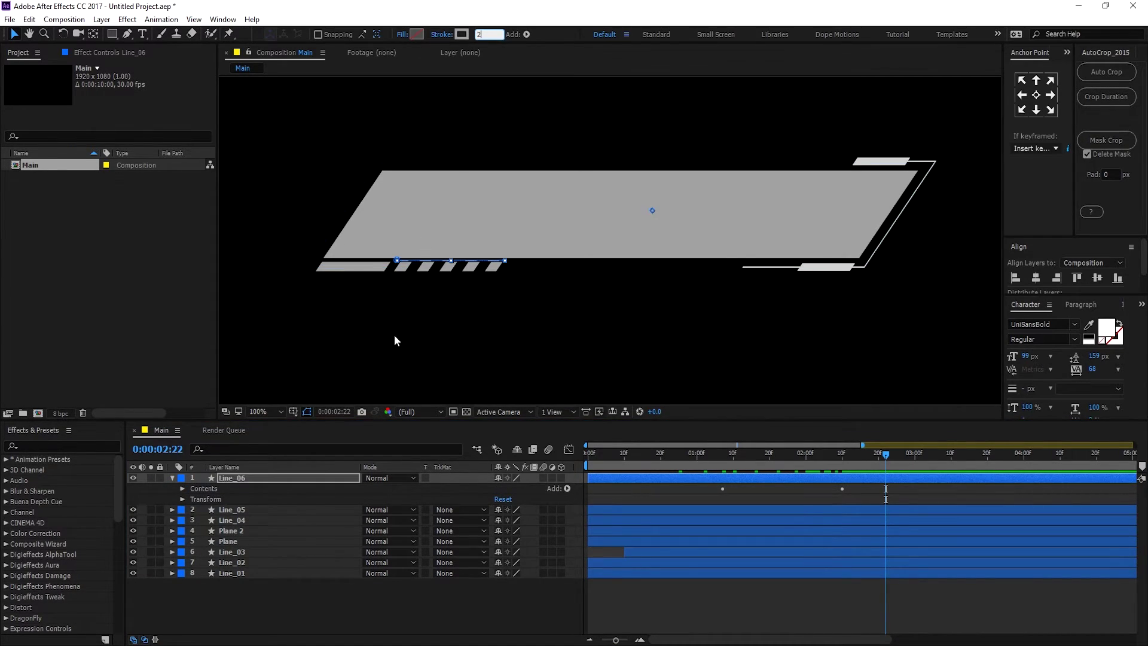
{"action": "left_click", "coordinate": [327, 575]}
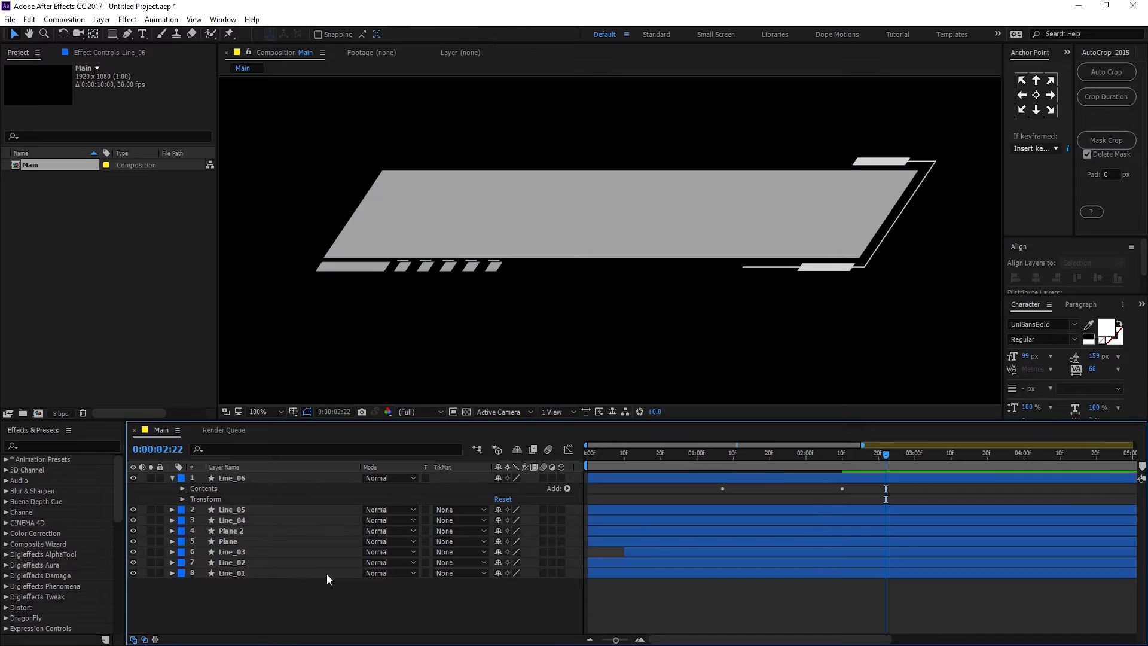
- Remove the dashes from Line_06's stroke so it is a solid line, and collapse the layer's properties
{"action": "left_click", "coordinate": [183, 489]}
{"action": "left_click", "coordinate": [193, 500]}
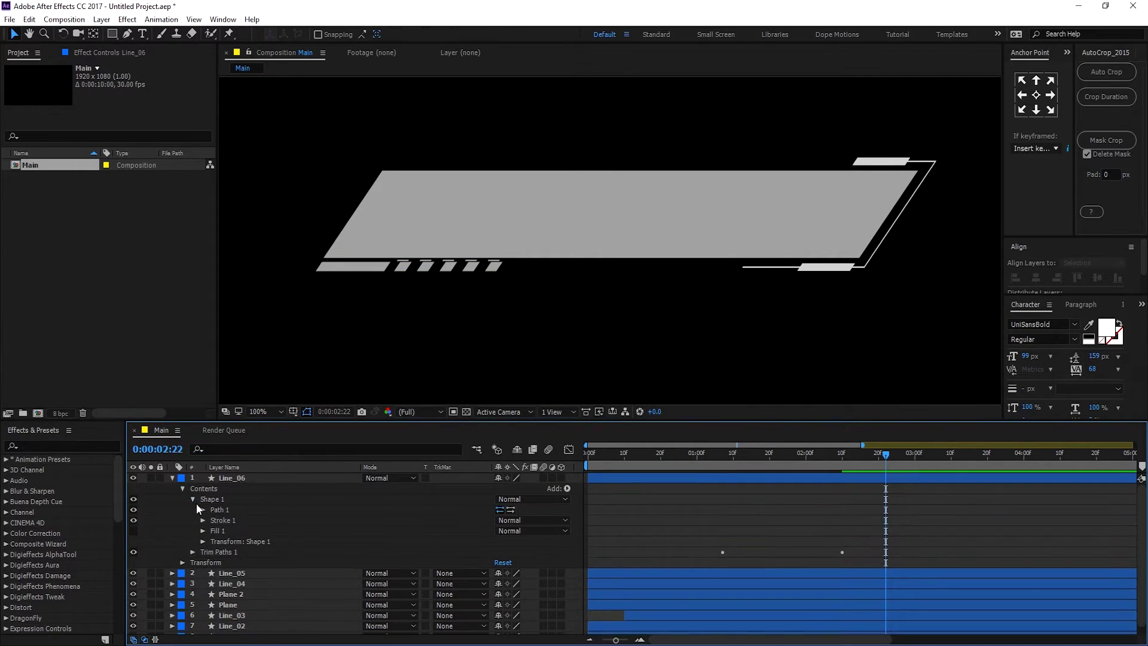
{"action": "left_click", "coordinate": [202, 520]}
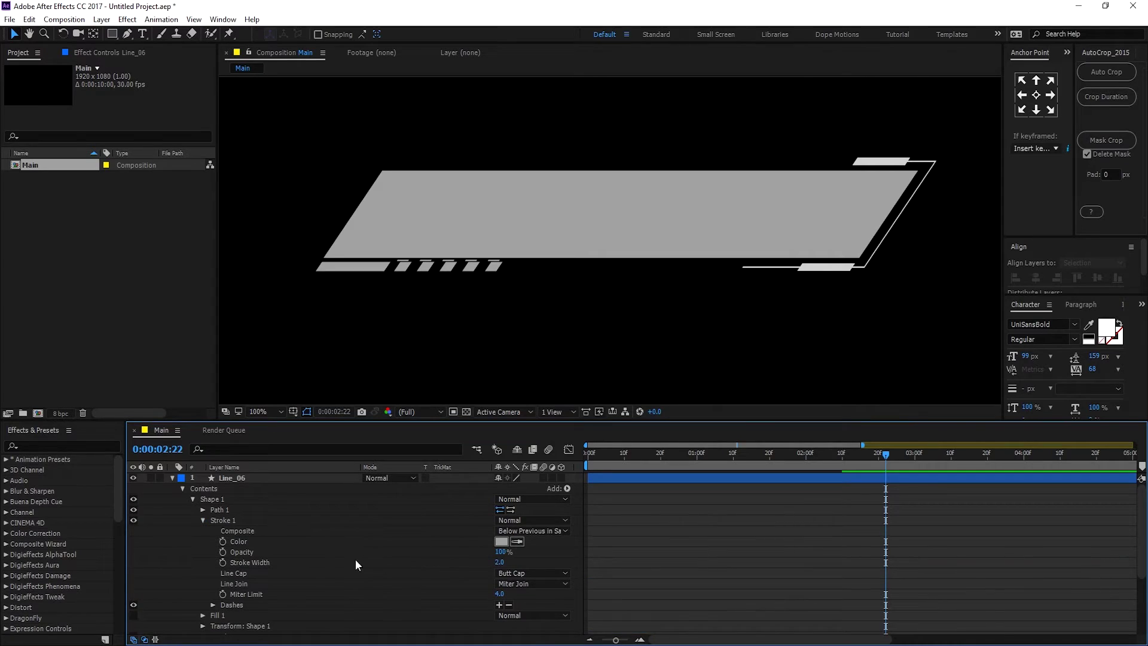
{"action": "left_click", "coordinate": [509, 605]}
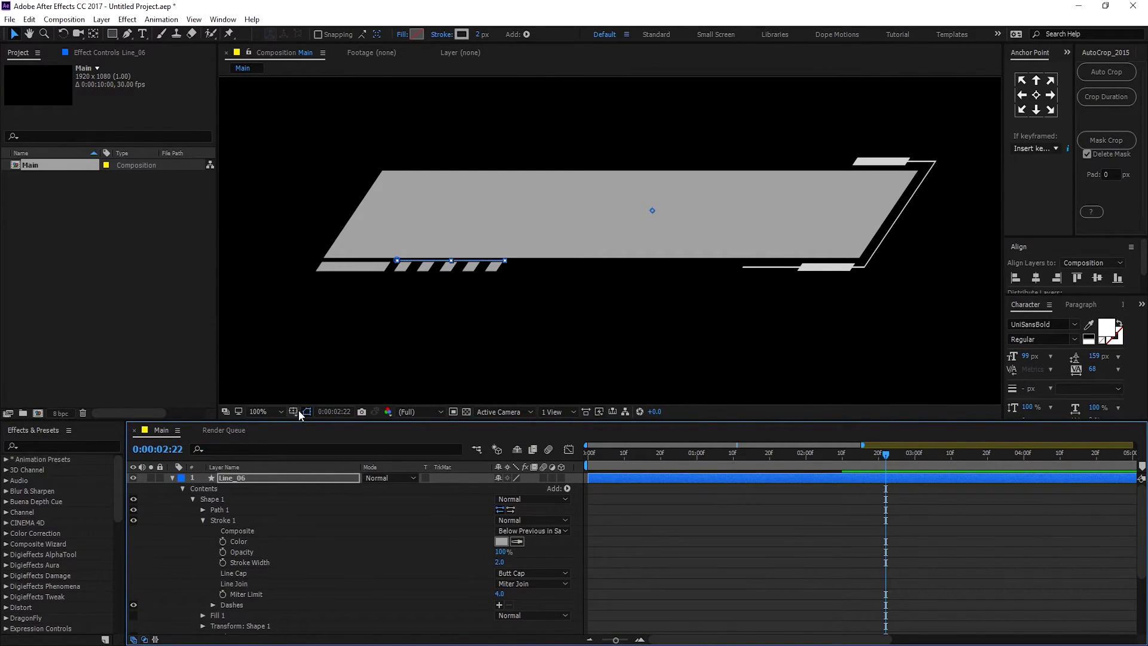
{"action": "left_click", "coordinate": [174, 480]}
- Nudge the Line_04 and Line_05 layers slightly down, away from the thin Line_06
{"action": "left_click", "coordinate": [244, 496]}
{"action": "left_click", "coordinate": [240, 492], "text": "shift"}
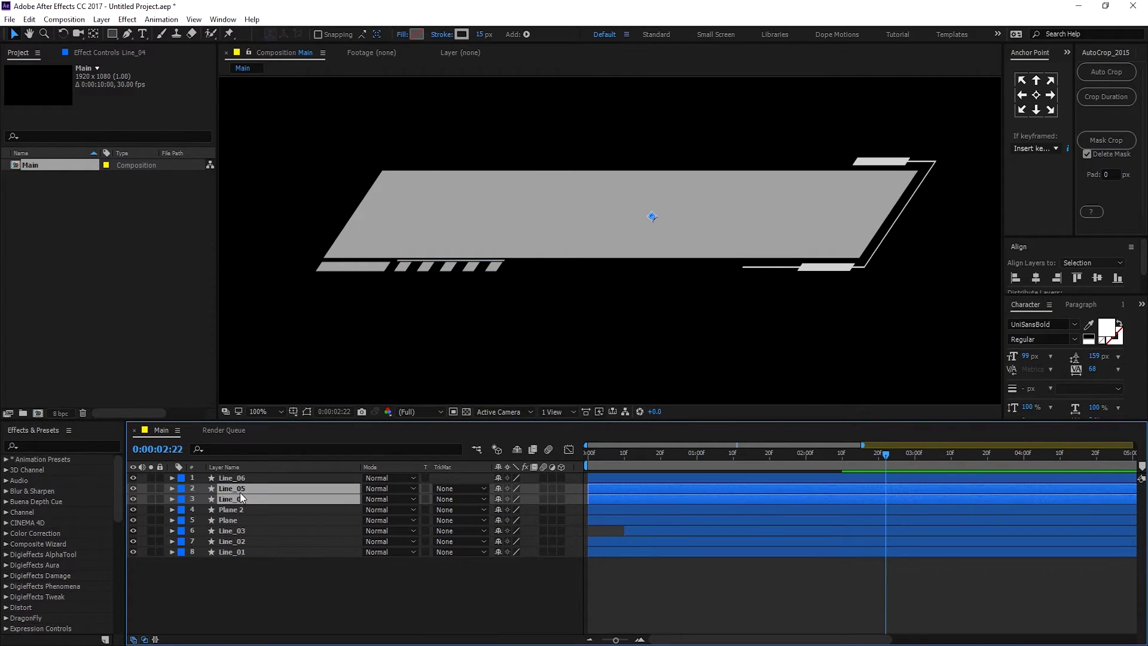
{"action": "key", "text": "Down"}
{"action": "key", "text": "Down"}
{"action": "key", "text": "Down"}
{"action": "key", "text": "Down"}
{"action": "key", "text": "Down"}
{"action": "key", "text": "Down"}
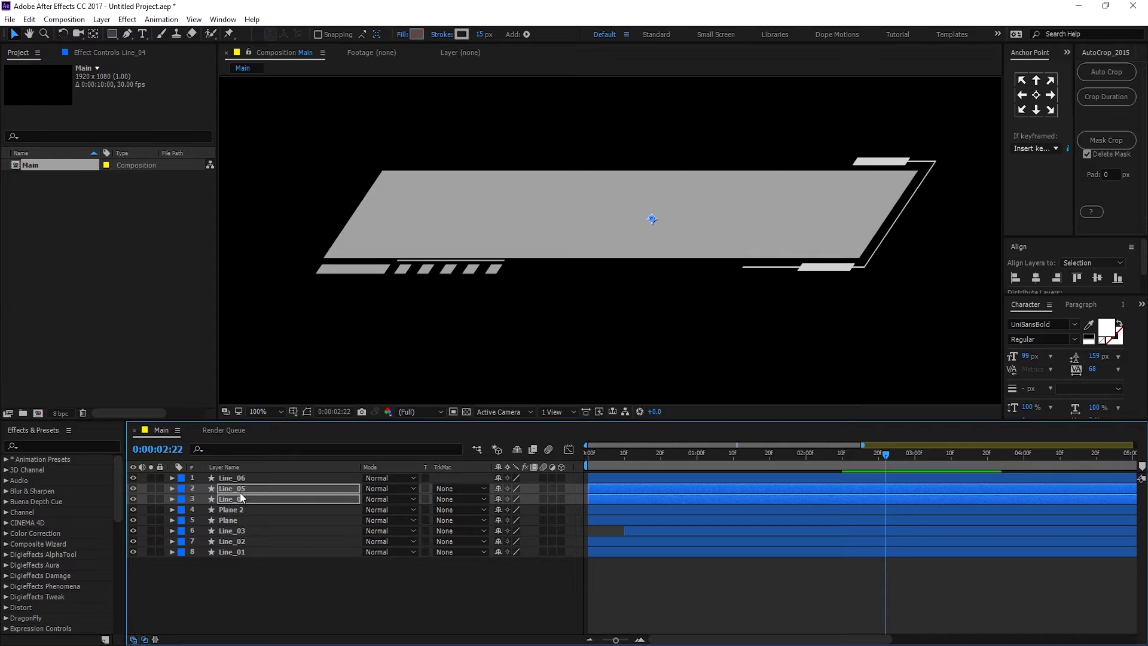
{"action": "left_click", "coordinate": [203, 605]}
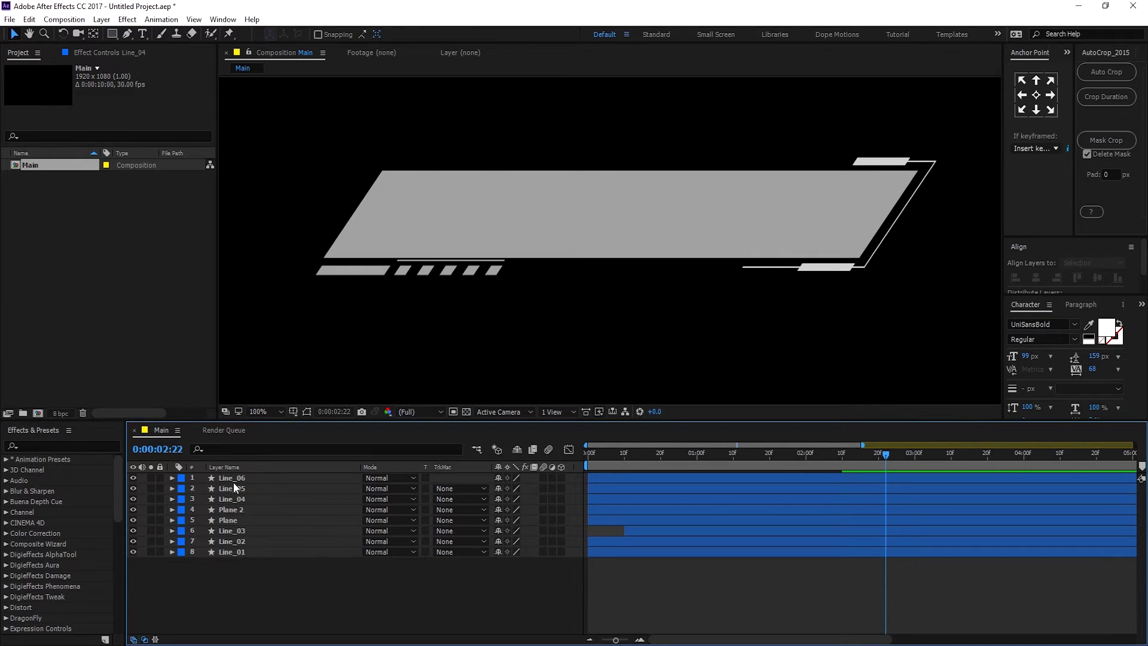
- Extend both ends of Line_06's path to span the plane's full lower edge and nudge the layer slightly down
{"action": "left_click", "coordinate": [236, 477]}
{"action": "left_click", "coordinate": [307, 411]}
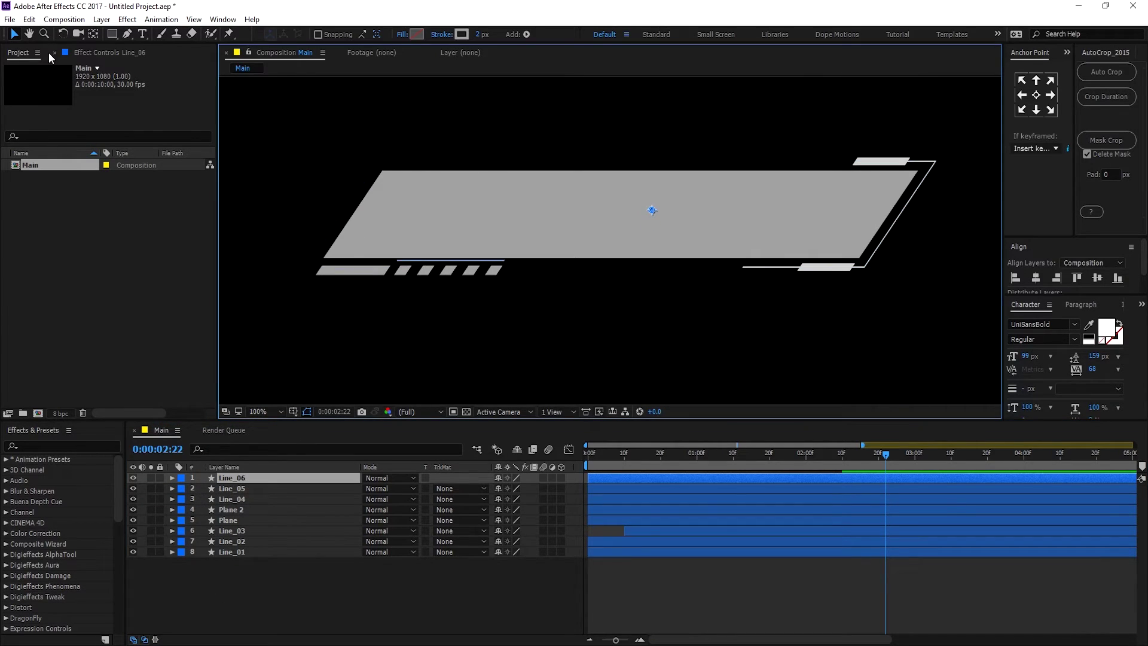
{"action": "left_click", "coordinate": [128, 34]}
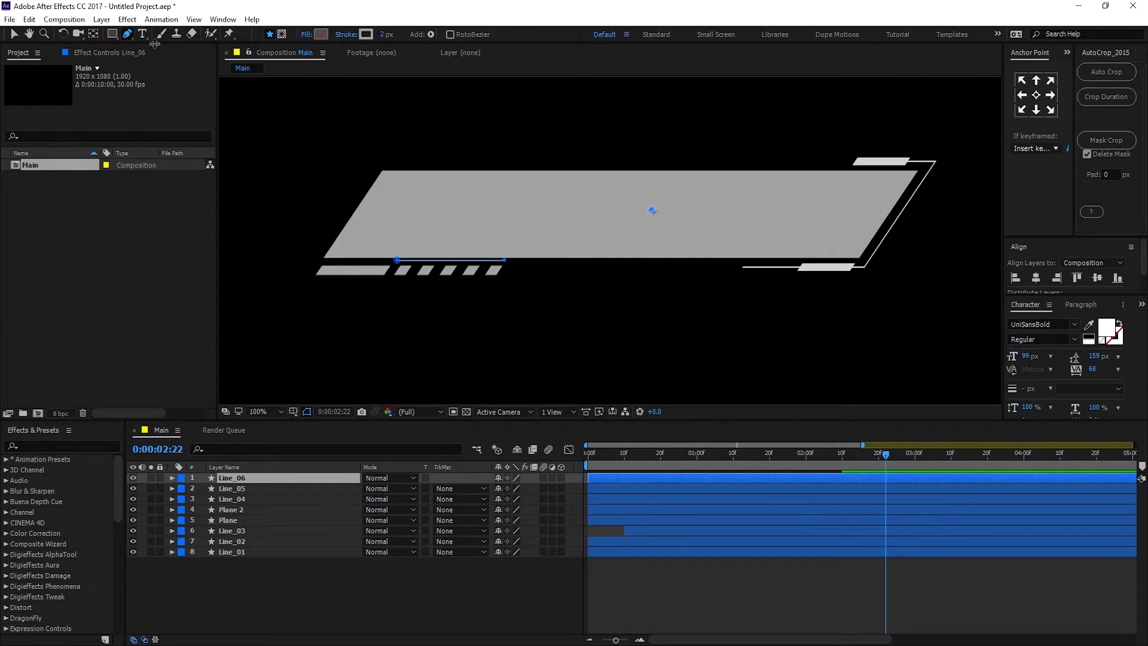
{"action": "left_click_drag", "start_coordinate": [398, 262], "coordinate": [326, 262]}
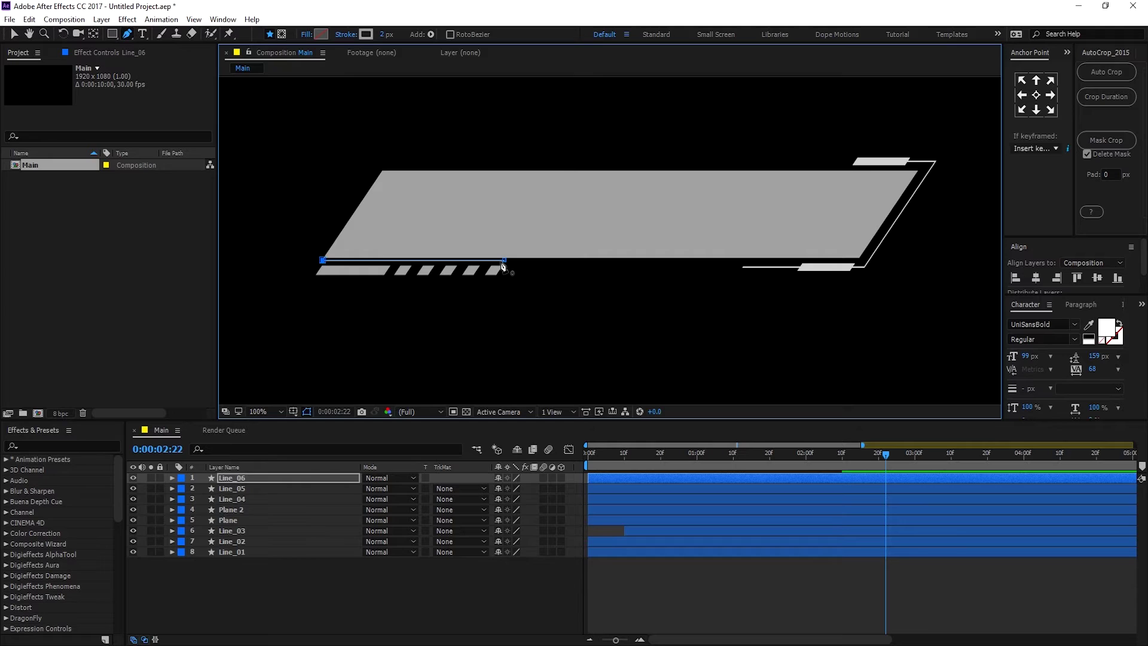
{"action": "key", "text": "v"}
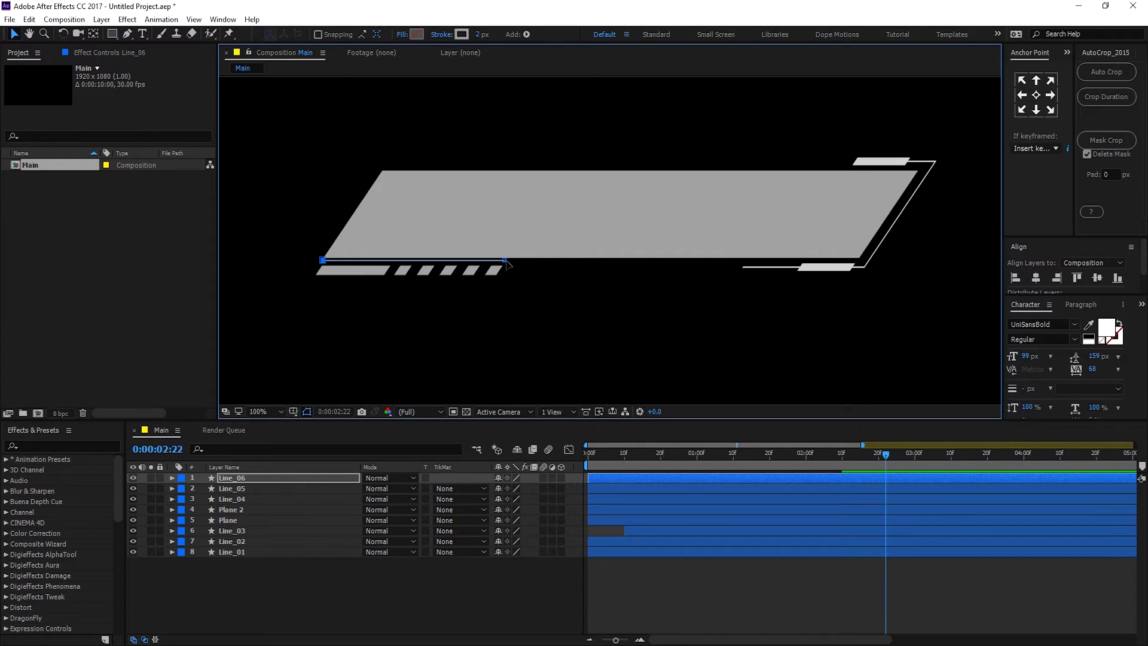
{"action": "left_click_drag", "start_coordinate": [509, 263], "coordinate": [861, 276]}
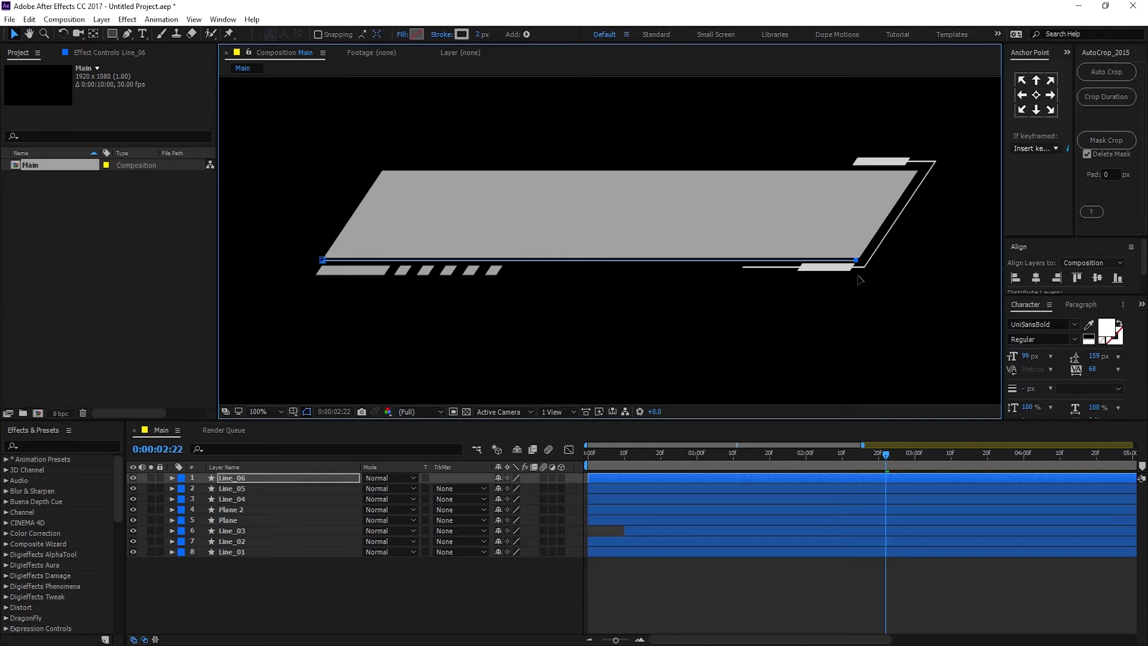
{"action": "left_click", "coordinate": [500, 562]}
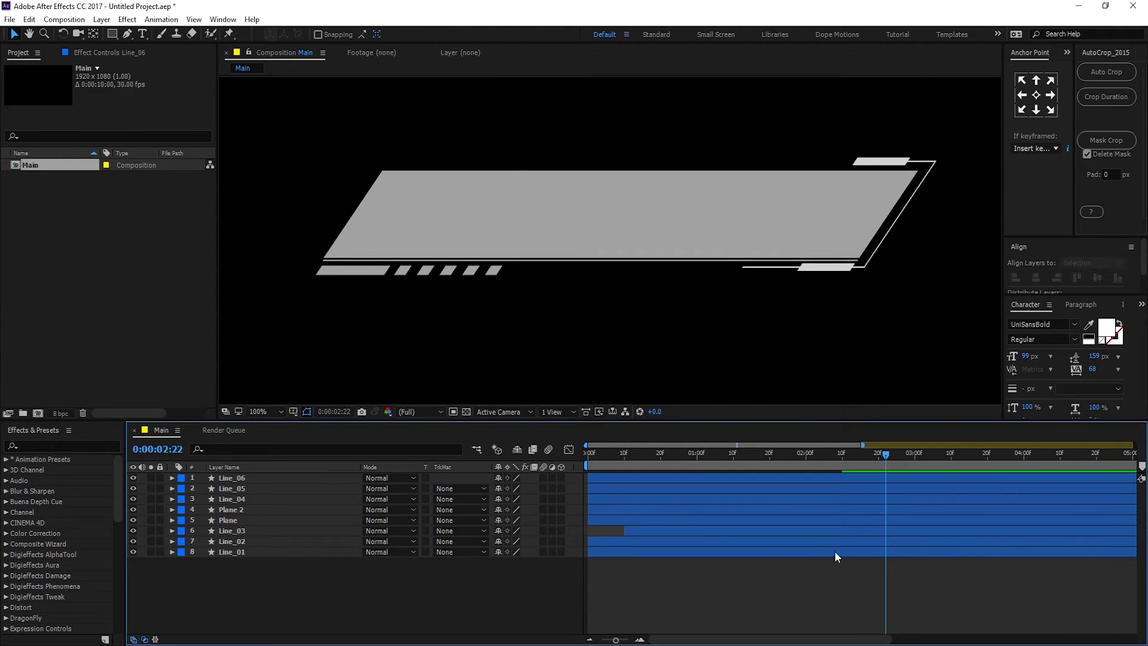
{"action": "left_click", "coordinate": [238, 481]}
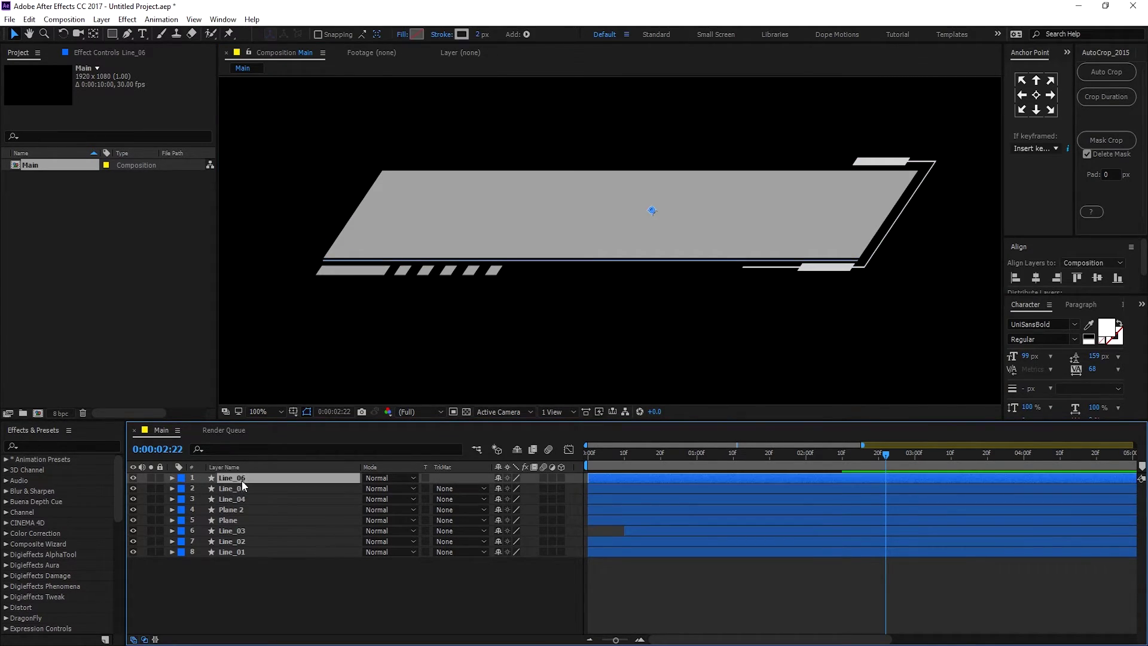
{"action": "key", "text": "Return"}
{"action": "left_click", "coordinate": [271, 610]}
- Scrub through the animation and preview the line reveal from about 0:00:01:01
{"action": "left_click_drag", "start_coordinate": [701, 458], "coordinate": [873, 465]}
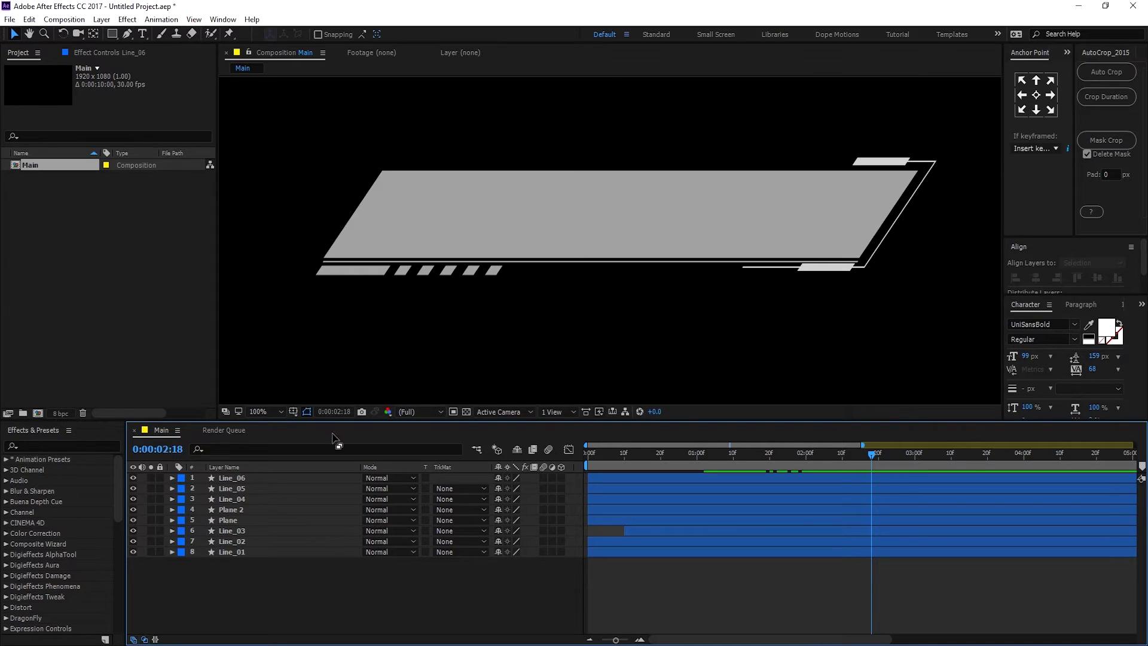
{"action": "left_click", "coordinate": [248, 532]}
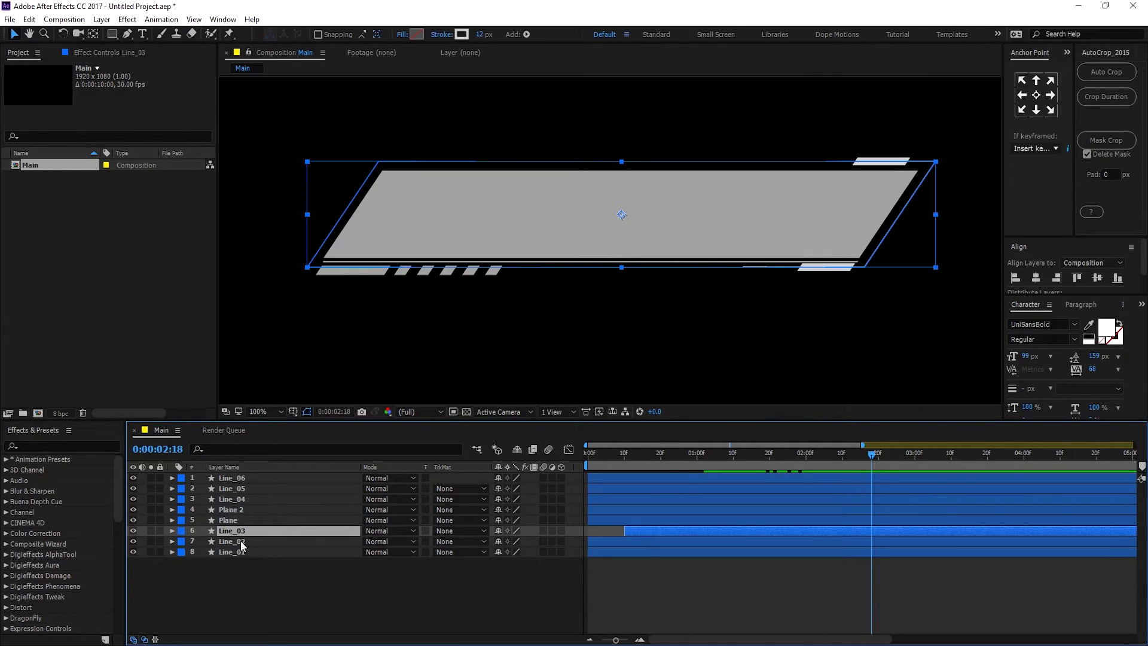
{"action": "left_click", "coordinate": [240, 541]}
{"action": "left_click", "coordinate": [522, 598]}
{"action": "left_click_drag", "start_coordinate": [730, 458], "coordinate": [701, 460]}
{"action": "key", "text": "space"}
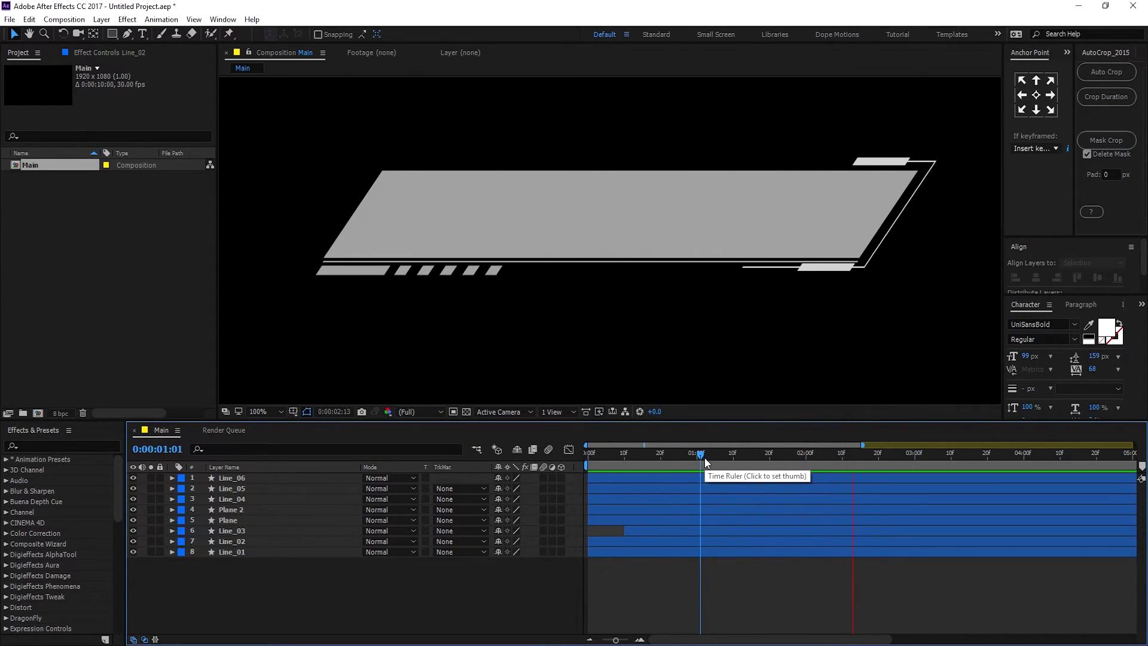
{"action": "key", "text": "space"}
- Duplicate the Line_06 layer and set the copy's rotation to 180°
{"action": "left_click", "coordinate": [228, 478]}
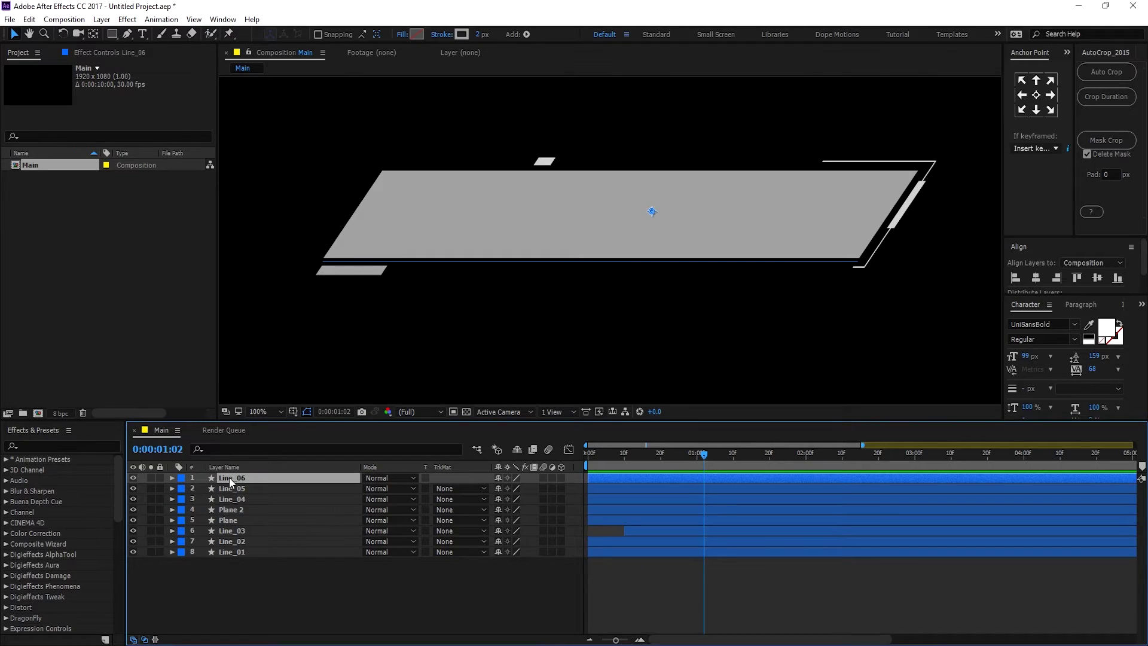
{"action": "key", "text": "ctrl+d"}
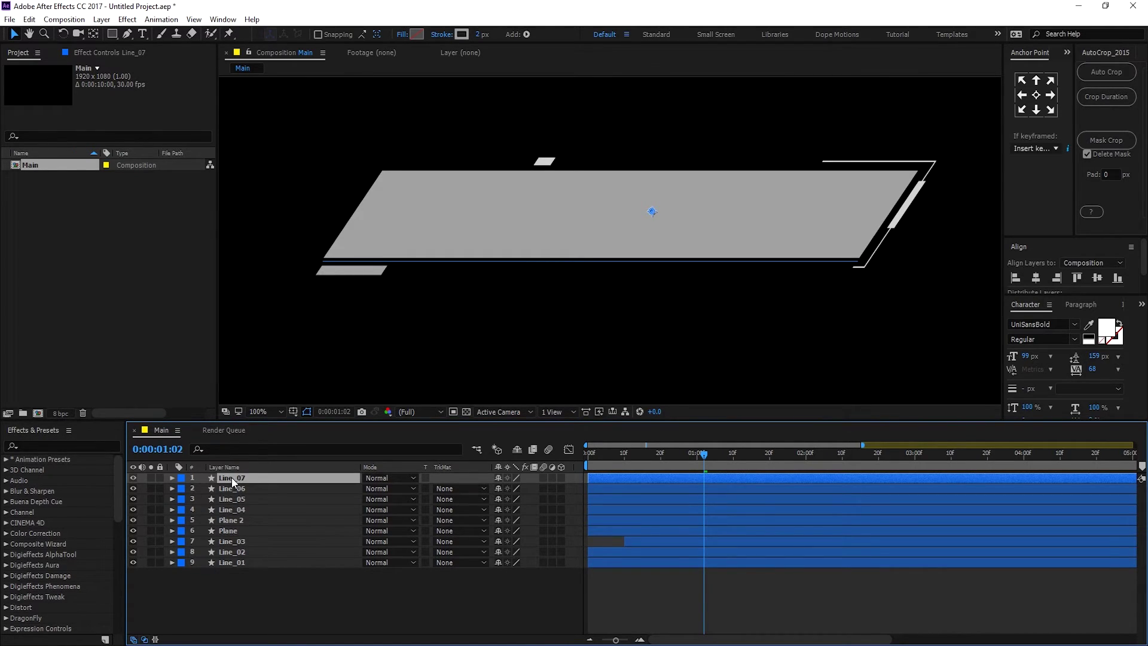
{"action": "key", "text": "r"}
{"action": "left_click_drag", "start_coordinate": [510, 488], "coordinate": [618, 485]}
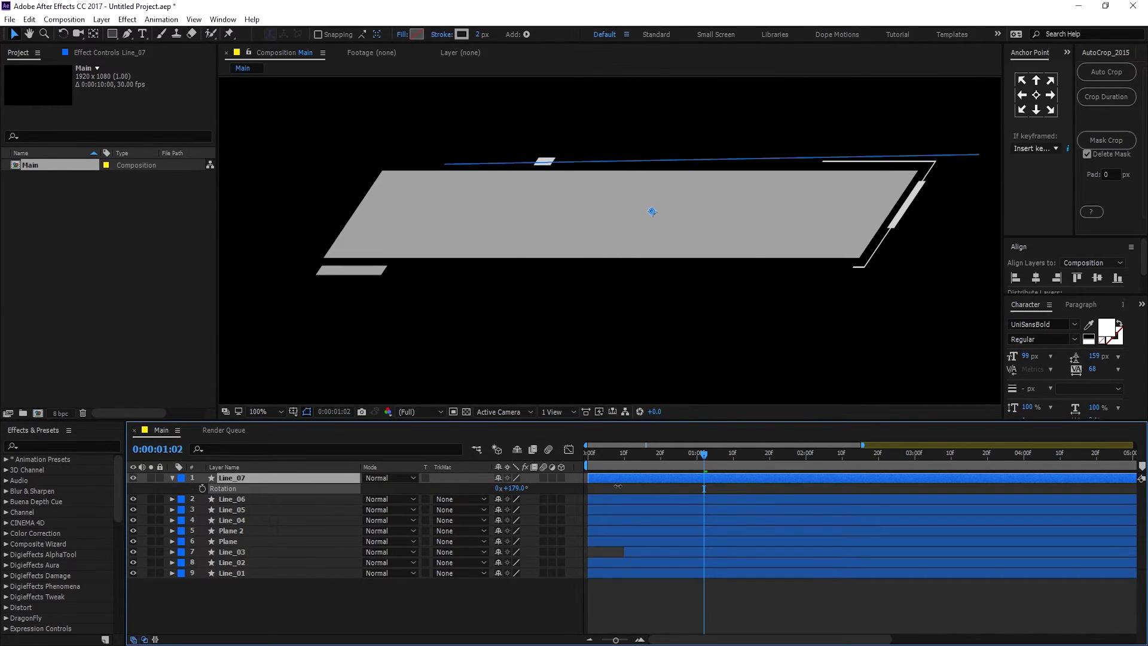
{"action": "left_click", "coordinate": [521, 488]}
{"action": "type", "text": "18"}
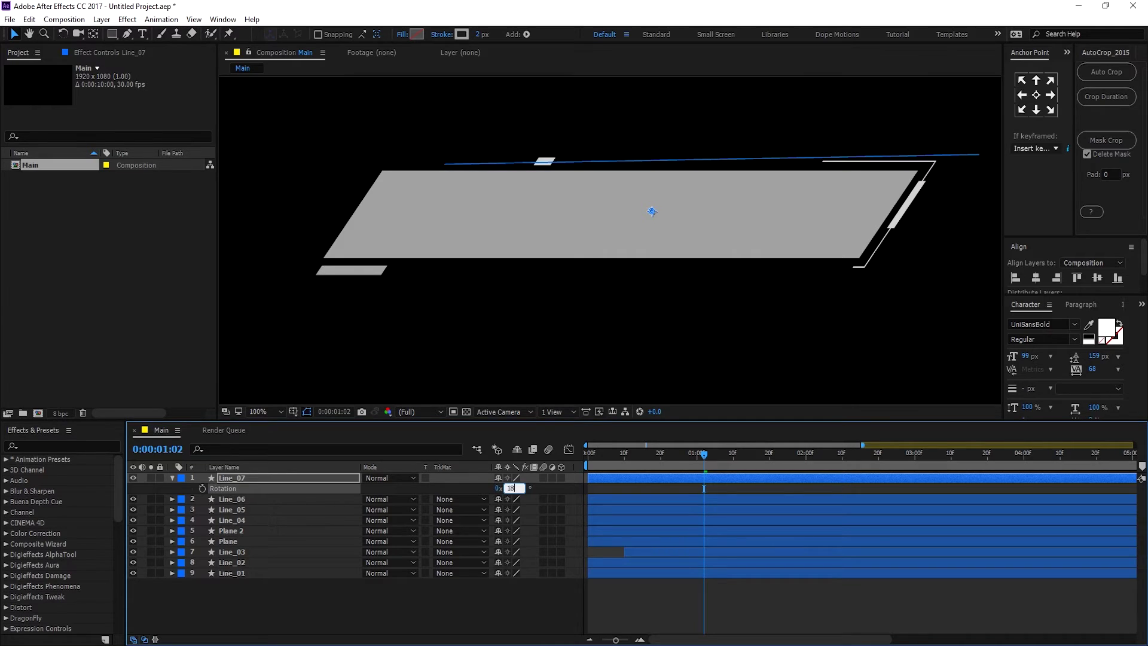
{"action": "left_click", "coordinate": [463, 586]}
- Position Line_07 just above the plane's upper edge, aligned with its ends, and scrub through the animation to check it
{"action": "left_click_drag", "start_coordinate": [708, 458], "coordinate": [890, 458]}
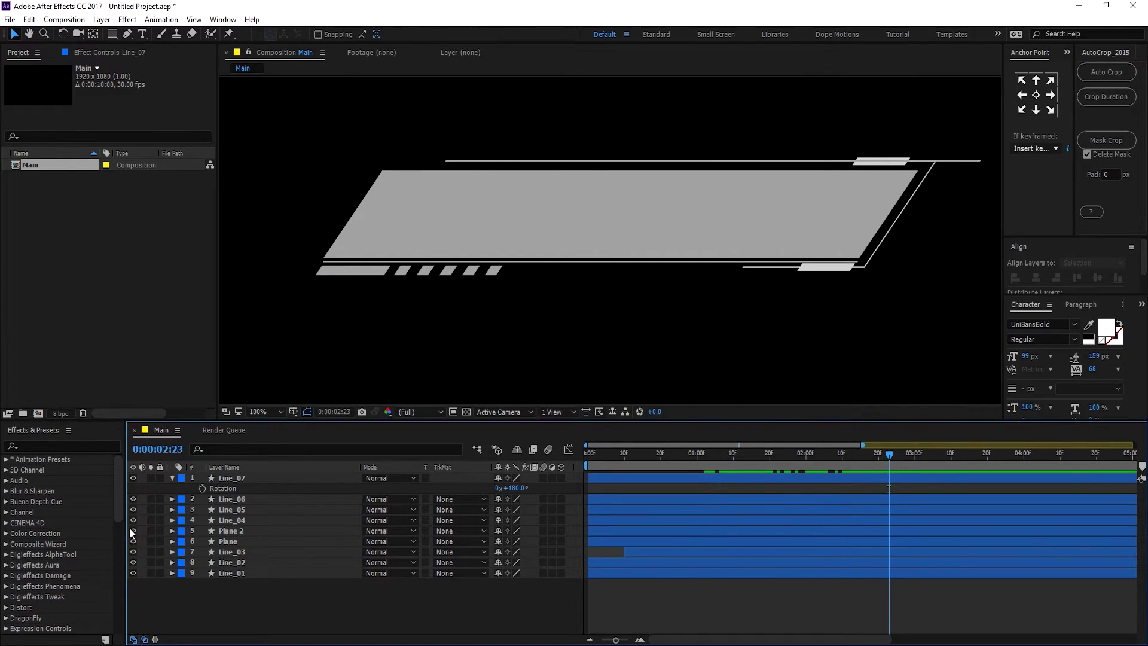
{"action": "left_click", "coordinate": [231, 479]}
{"action": "left_click_drag", "start_coordinate": [651, 210], "coordinate": [593, 218]}
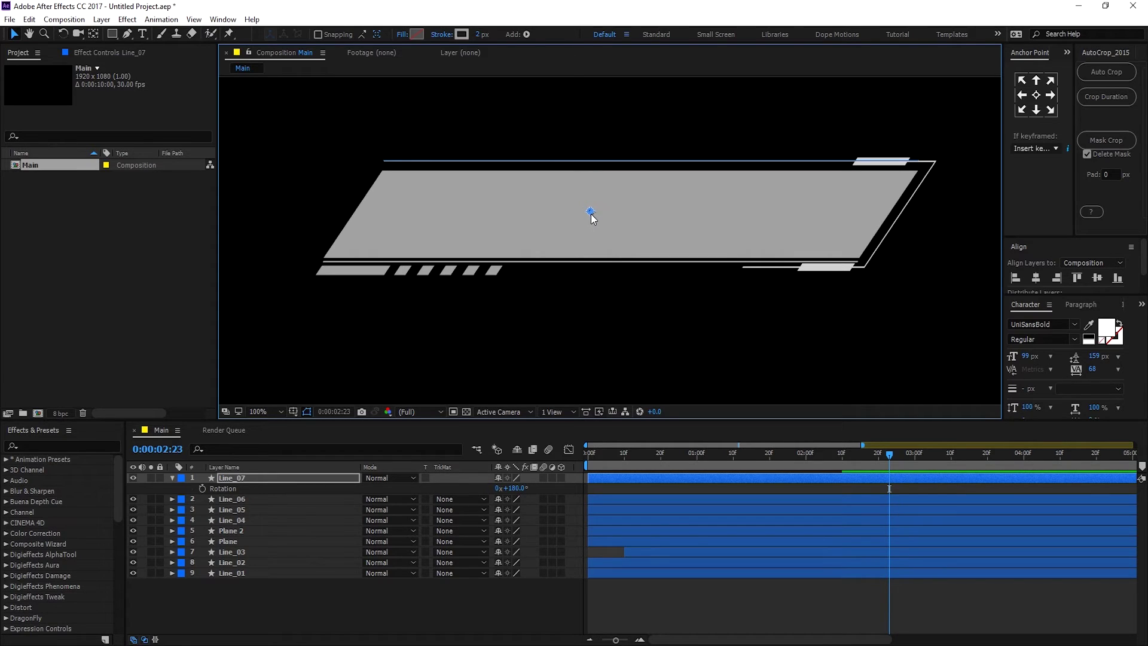
{"action": "key", "text": "Down"}
{"action": "key", "text": "Down"}
{"action": "key", "text": "Down"}
{"action": "key", "text": "Down"}
{"action": "key", "text": "Down"}
{"action": "key", "text": "Down"}
{"action": "key", "text": "Down"}
{"action": "key", "text": "Down"}
{"action": "key", "text": "Down"}
{"action": "key", "text": "Down"}
{"action": "key", "text": "Down"}
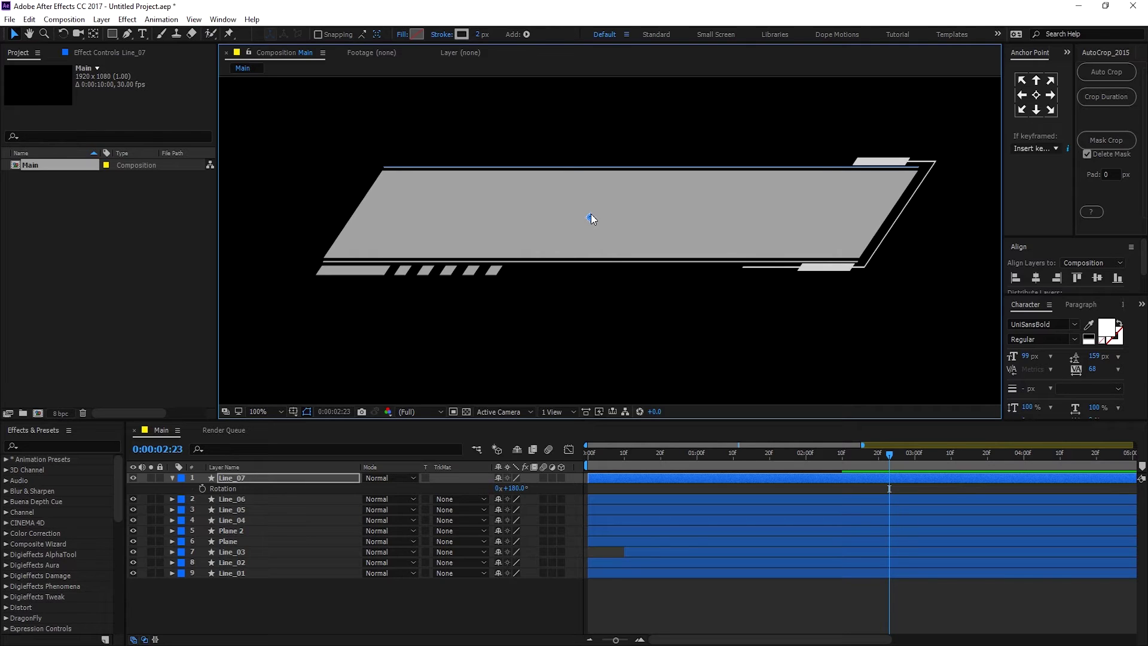
{"action": "left_click", "coordinate": [450, 601]}
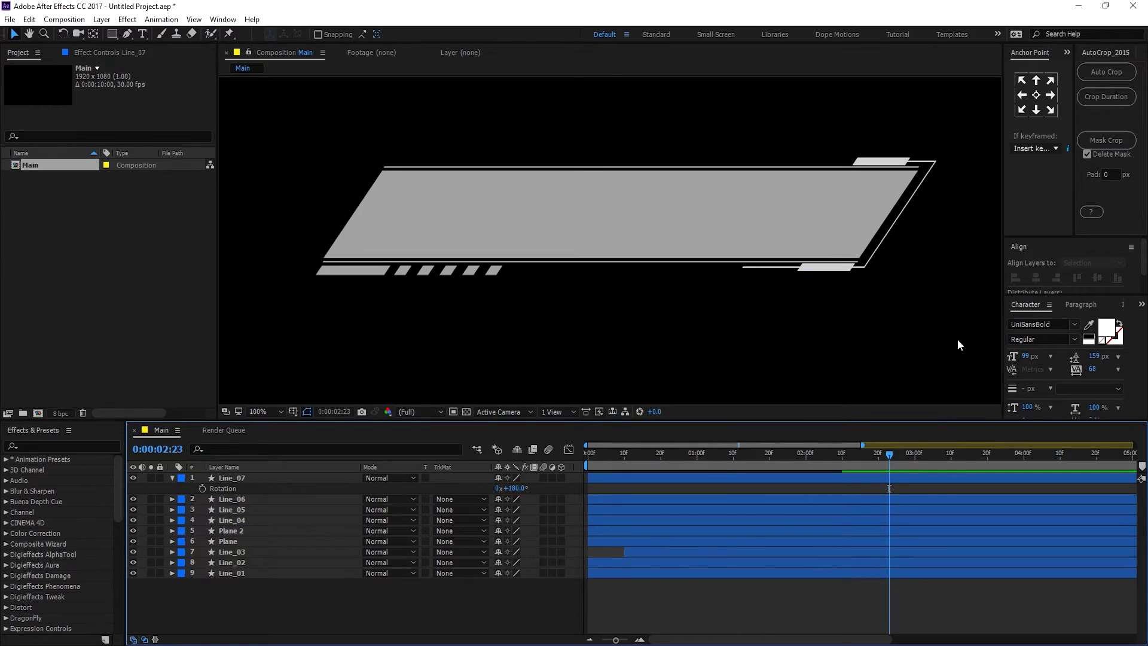
{"action": "left_click_drag", "start_coordinate": [630, 461], "coordinate": [883, 483]}
{"action": "left_click", "coordinate": [543, 254]}
{"action": "left_click", "coordinate": [670, 303]}
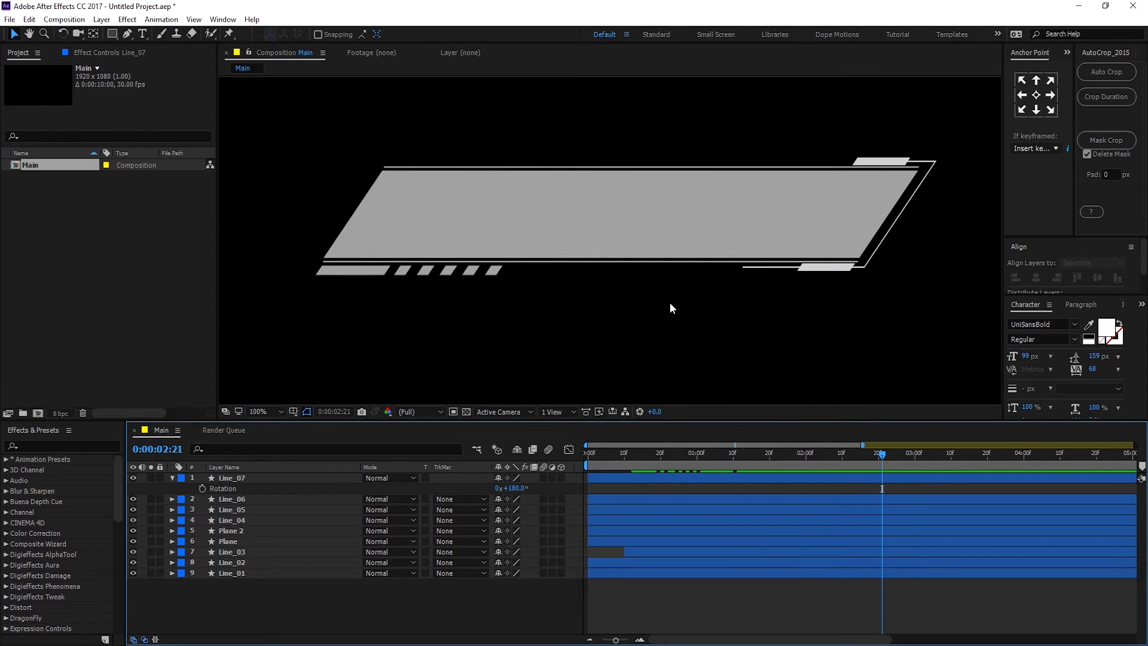
- Pre-compose the Line_01 through Line_07 layers, leaving out both planes, into a new composition named Lines
{"action": "left_click", "coordinate": [170, 480]}
{"action": "left_click", "coordinate": [232, 531]}
{"action": "left_click", "coordinate": [238, 542]}
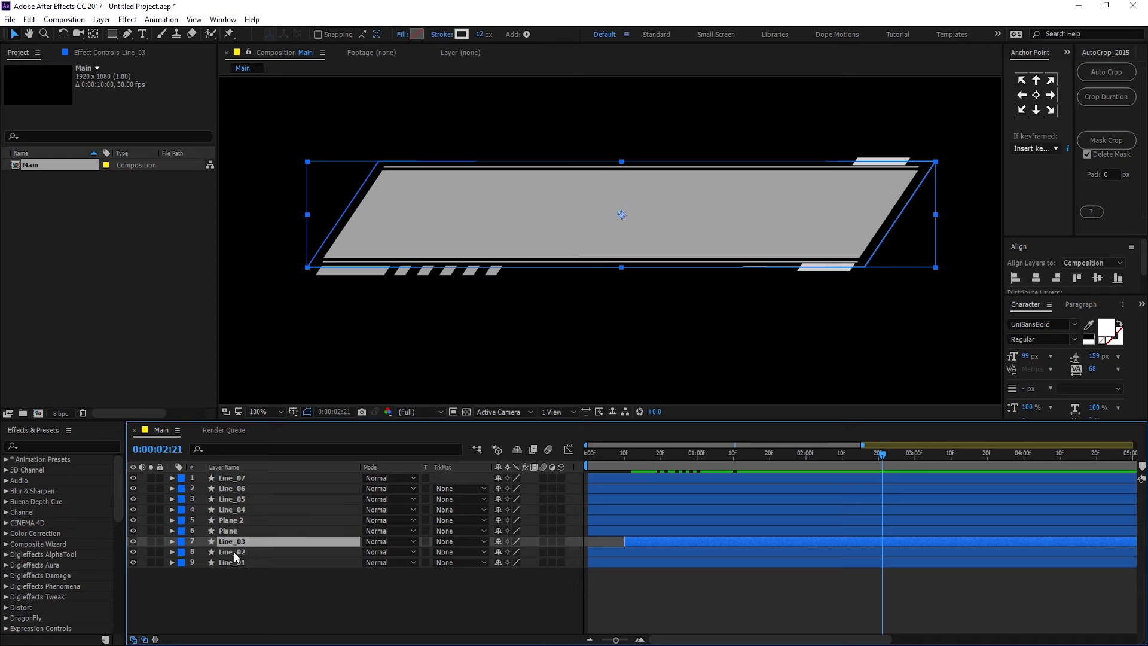
{"action": "left_click", "coordinate": [235, 551], "text": "ctrl"}
{"action": "left_click", "coordinate": [232, 562], "text": "ctrl"}
{"action": "left_click", "coordinate": [237, 509], "text": "ctrl"}
{"action": "left_click", "coordinate": [237, 499], "text": "ctrl"}
{"action": "left_click", "coordinate": [237, 477], "text": "ctrl"}
{"action": "left_click", "coordinate": [236, 478], "text": "ctrl"}
{"action": "left_click", "coordinate": [234, 478], "text": "ctrl"}
{"action": "left_click", "coordinate": [242, 488], "text": "ctrl"}
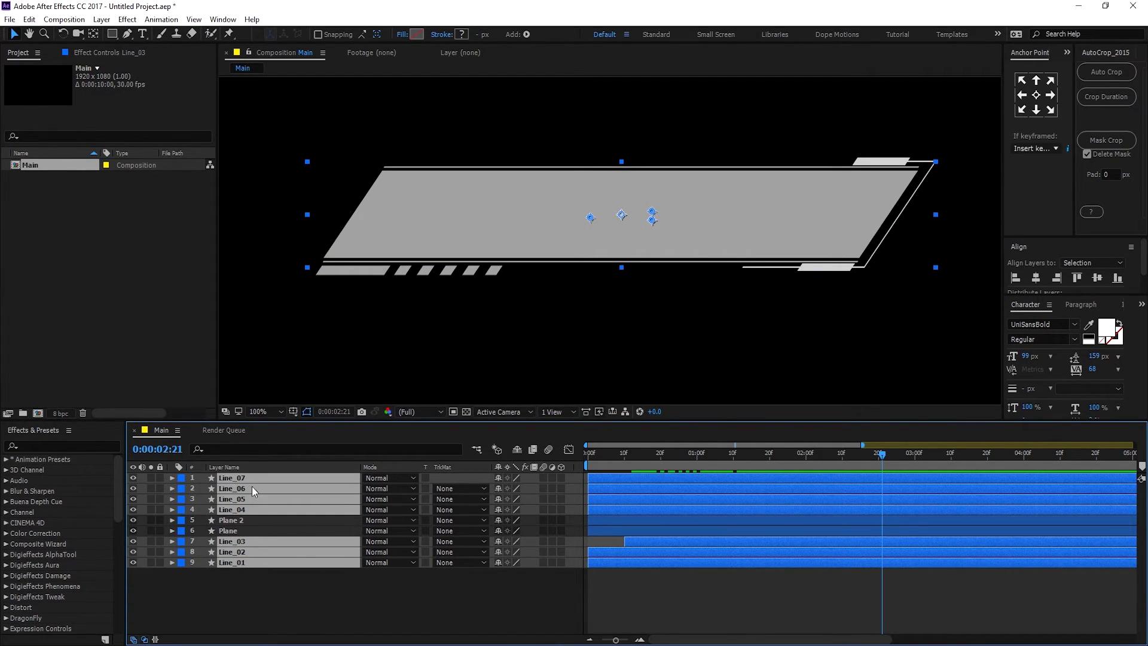
{"action": "right_click", "coordinate": [246, 486]}
{"action": "left_click", "coordinate": [286, 534]}
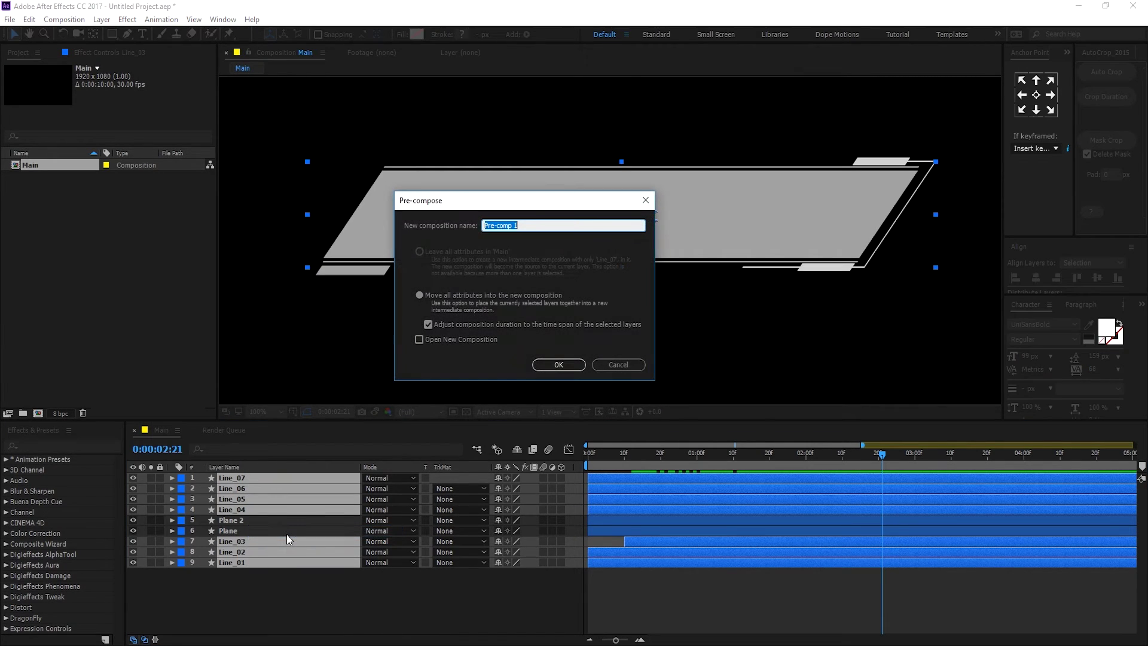
{"action": "type", "text": "Lines"}
{"action": "key", "text": "Return"}
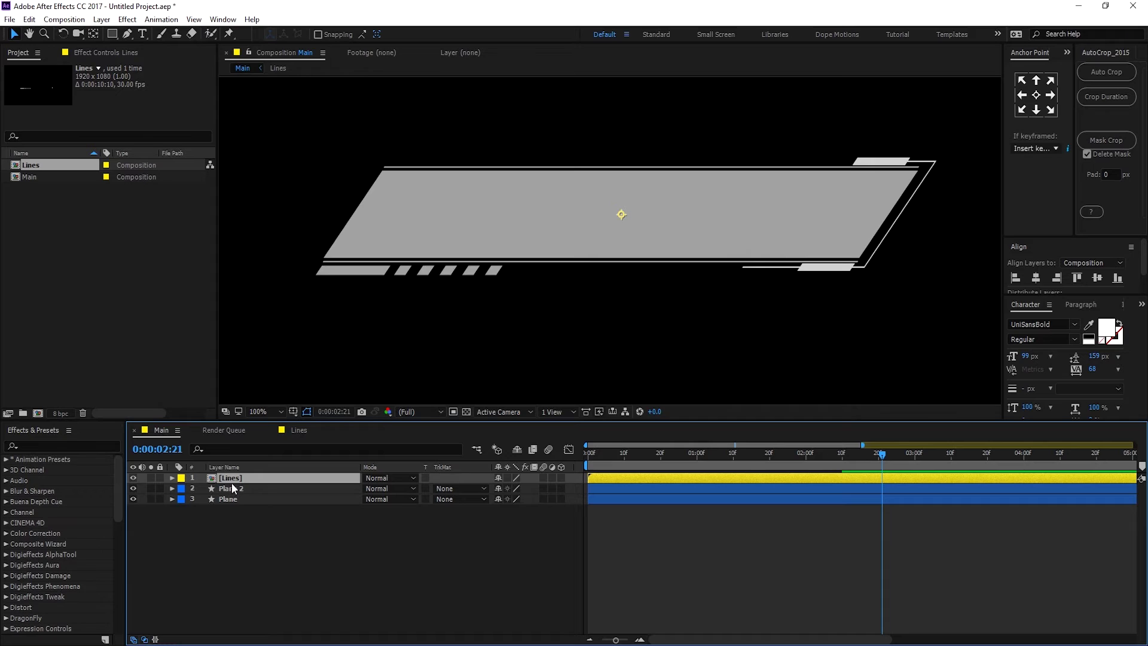
- Duplicate the Lines pre-comp layer and set the copy's rotation to 180°
{"action": "key", "text": "ctrl+d"}
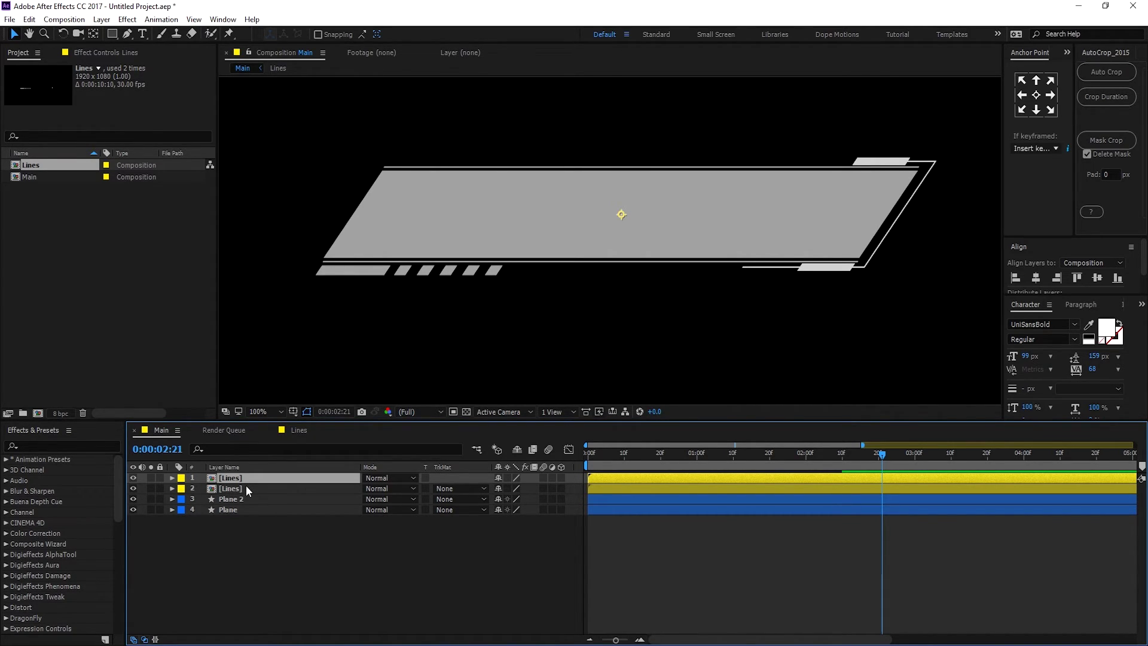
{"action": "key", "text": "s"}
{"action": "left_click_drag", "start_coordinate": [530, 489], "coordinate": [549, 490]}
{"action": "key", "text": "ctrl+z"}
{"action": "key", "text": "r"}
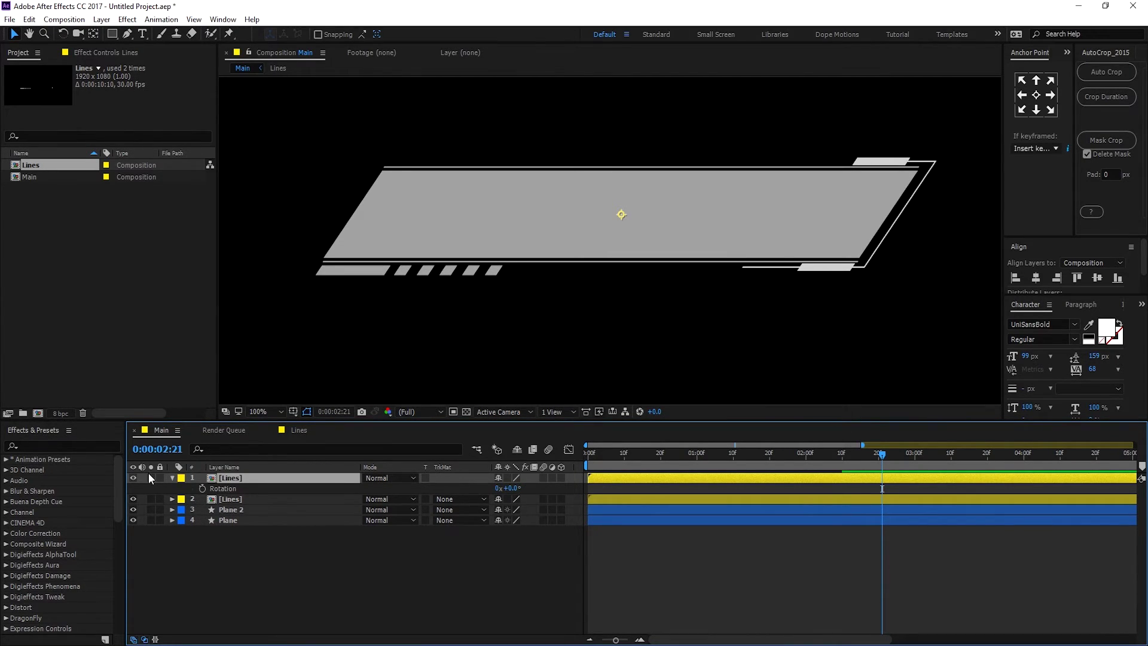
{"action": "left_click_drag", "start_coordinate": [515, 488], "coordinate": [624, 490]}
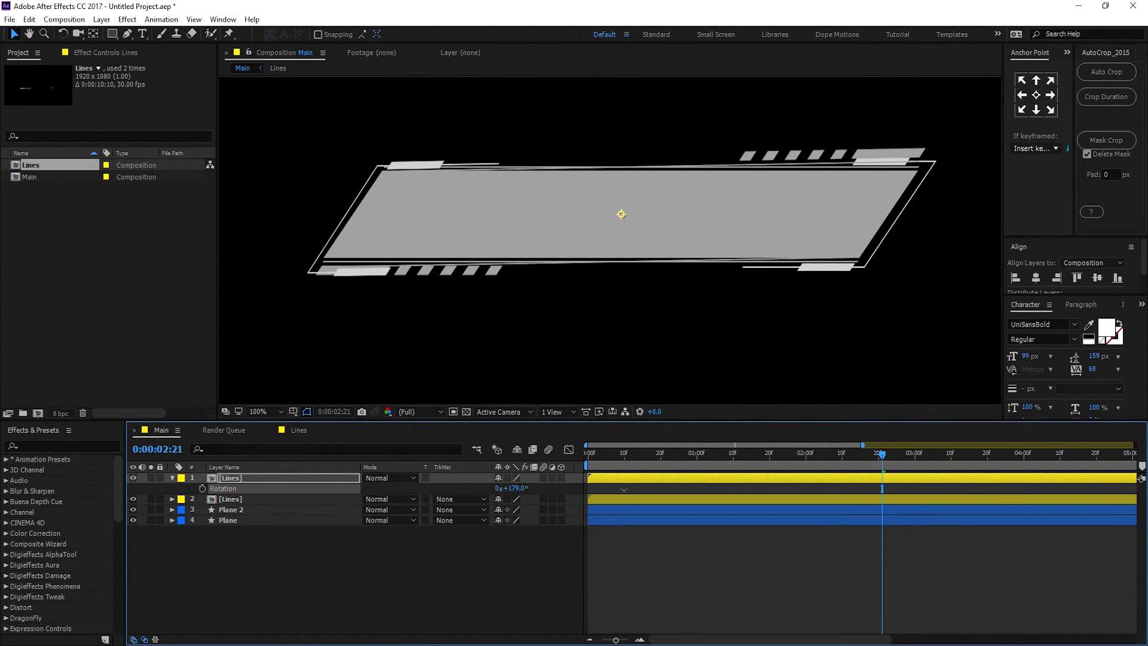
{"action": "left_click", "coordinate": [515, 488]}
{"action": "type", "text": "180"}
{"action": "left_click", "coordinate": [386, 586]}
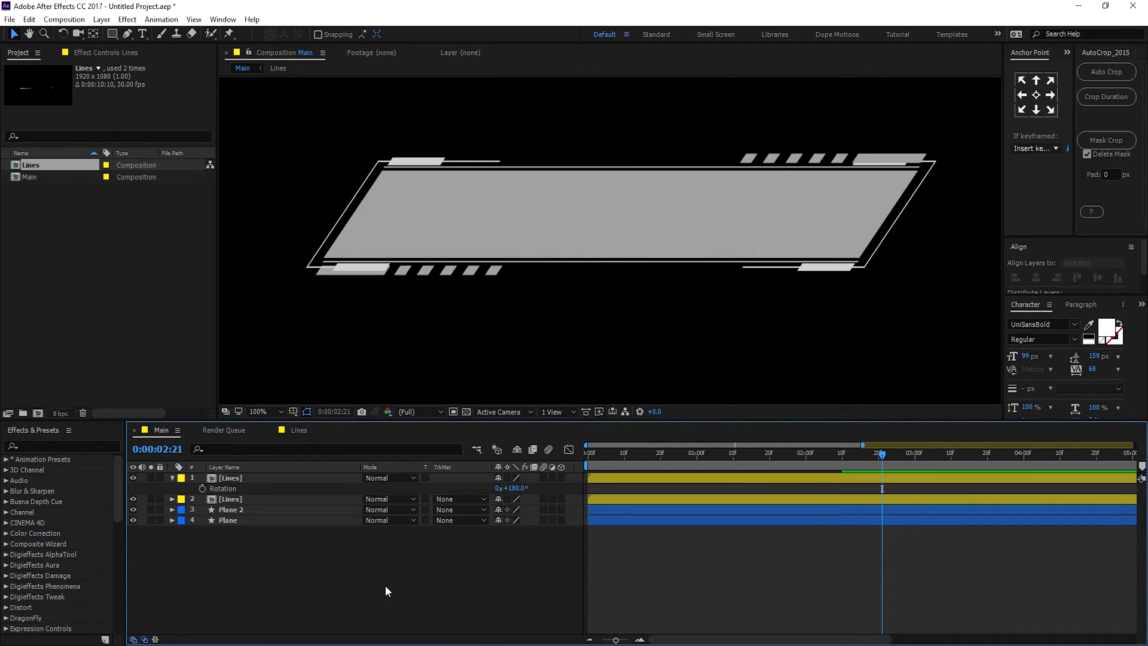
{"action": "left_click", "coordinate": [173, 479]}
- Move Line_06 and Line_07 out of the Lines composition into Main and scrub through the animation to check it
{"action": "double_click", "coordinate": [234, 479]}
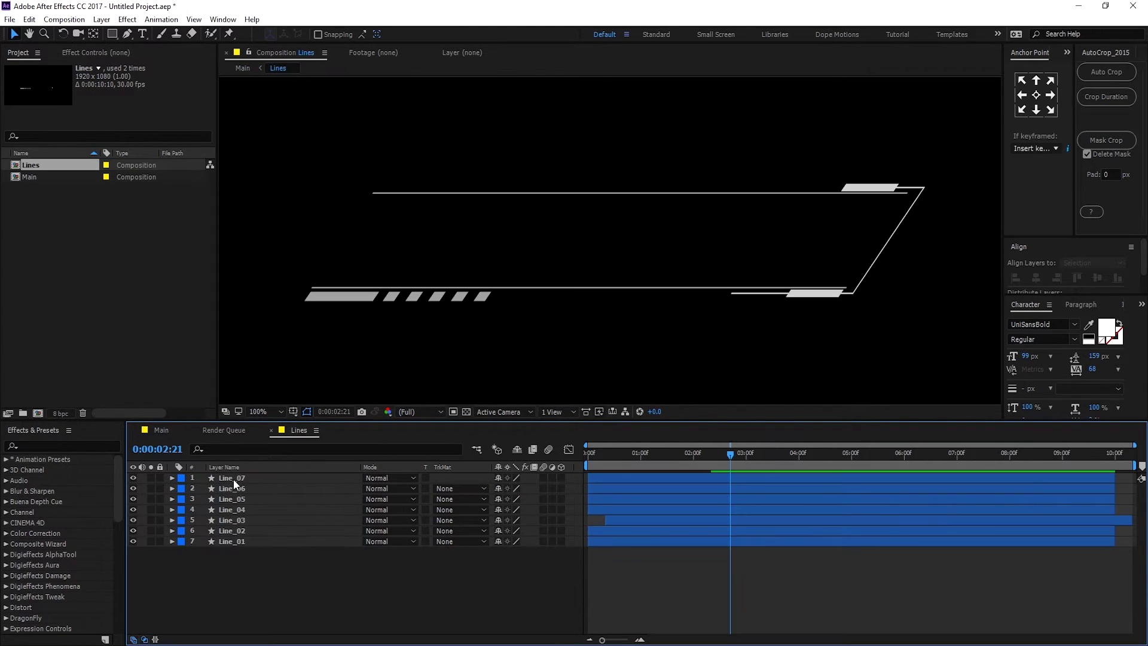
{"action": "left_click", "coordinate": [239, 476]}
{"action": "left_click", "coordinate": [235, 486], "text": "shift"}
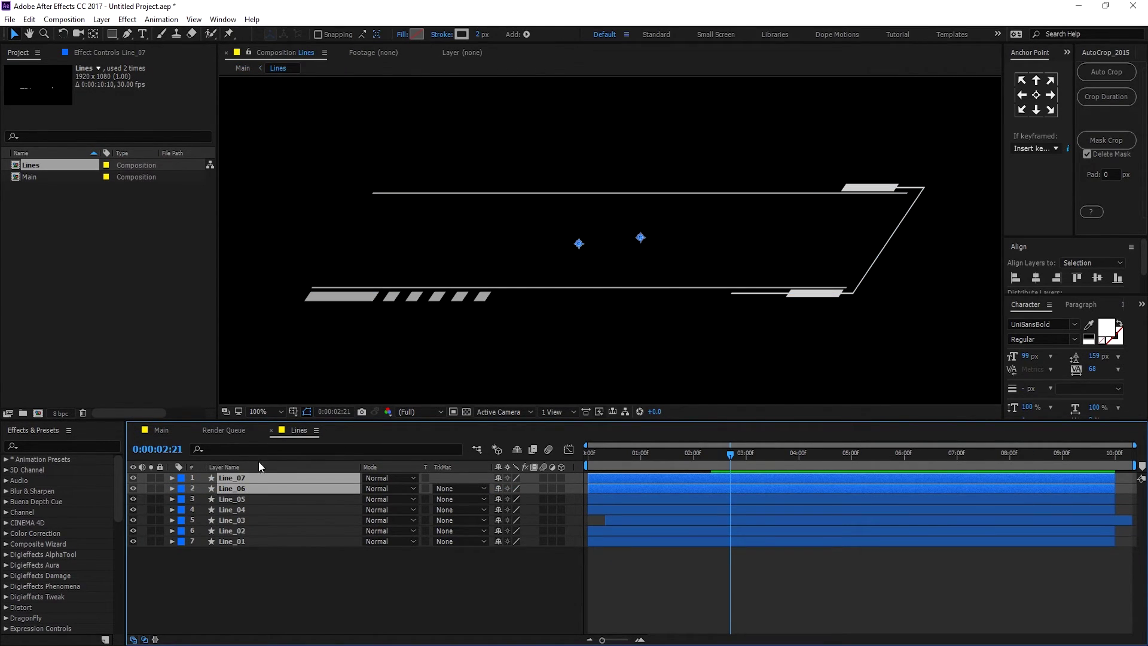
{"action": "key", "text": "Delete"}
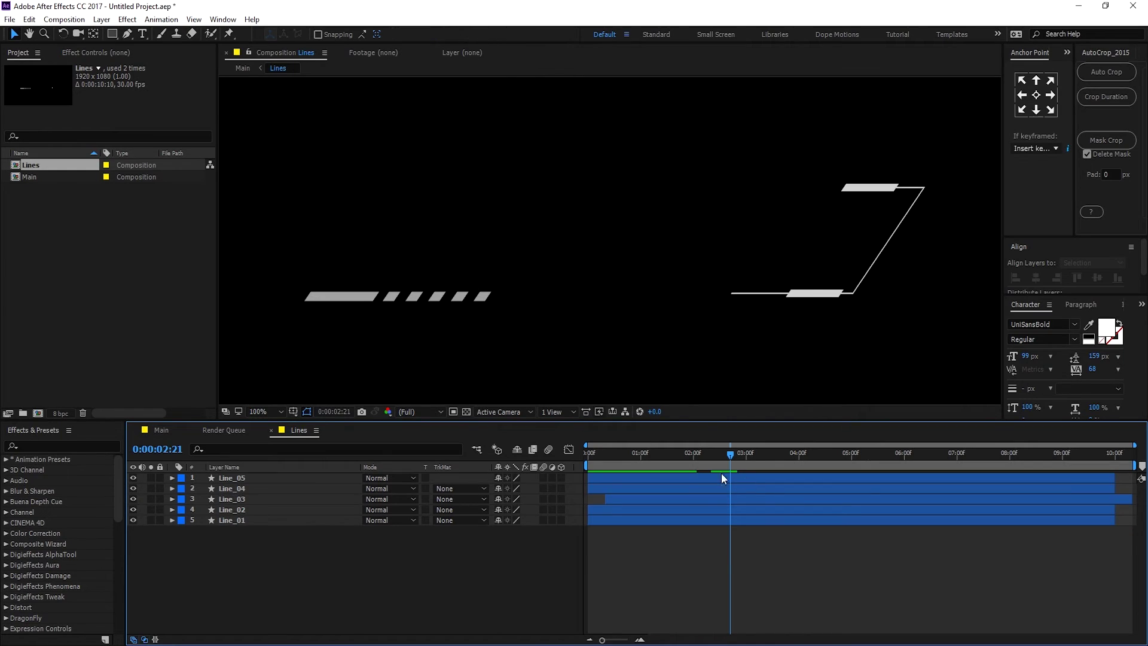
{"action": "left_click", "coordinate": [161, 430]}
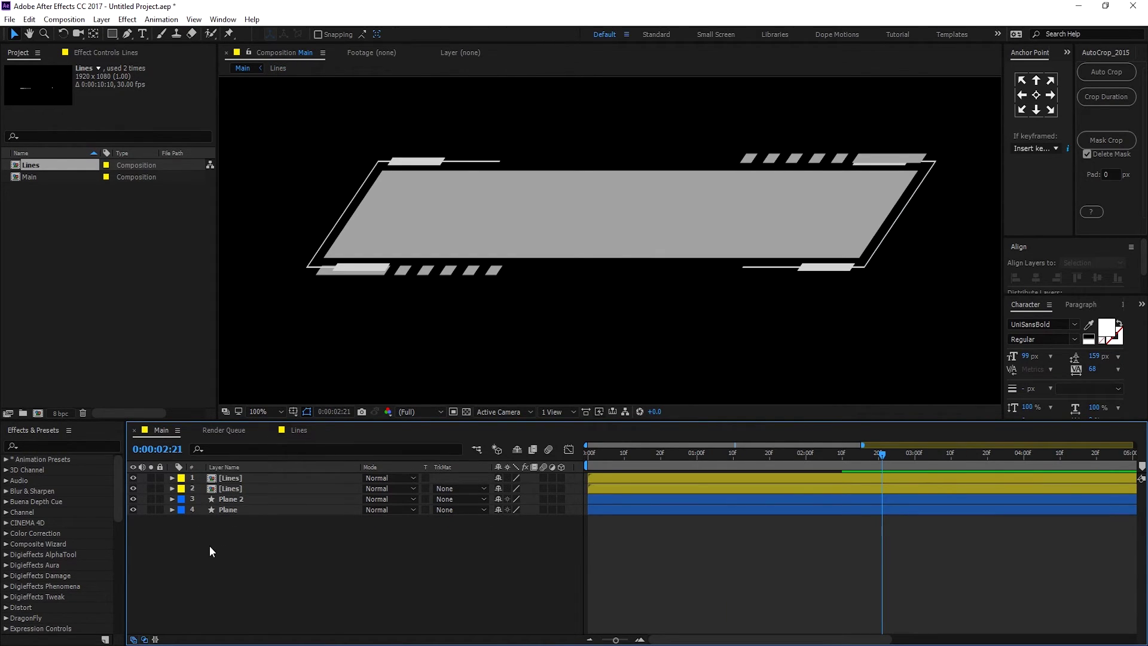
{"action": "key", "text": "ctrl+v"}
{"action": "left_click", "coordinate": [248, 544]}
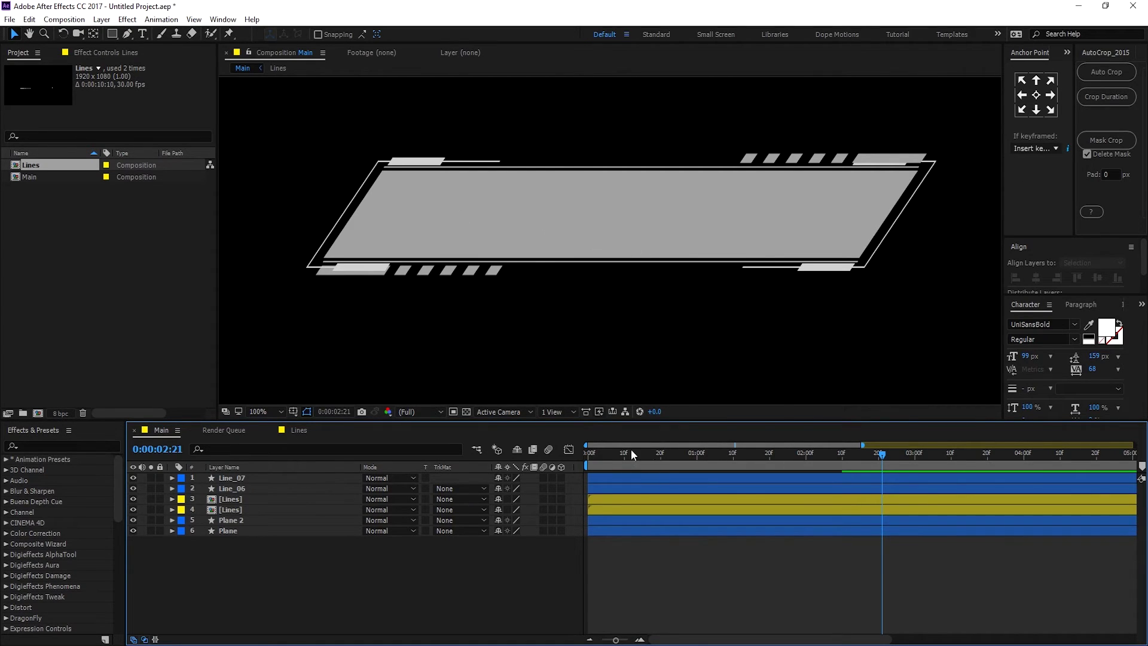
{"action": "left_click_drag", "start_coordinate": [601, 456], "coordinate": [872, 477]}
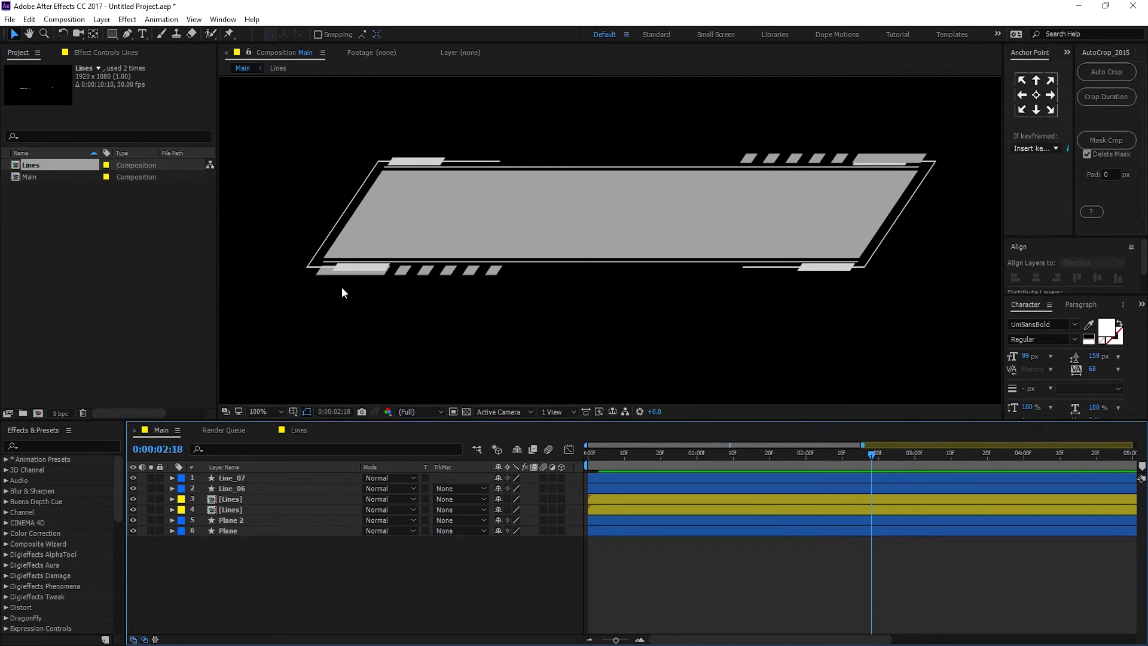
- Set the stroke width of Line_02 in the Lines composition to 14 px
{"action": "double_click", "coordinate": [233, 500]}
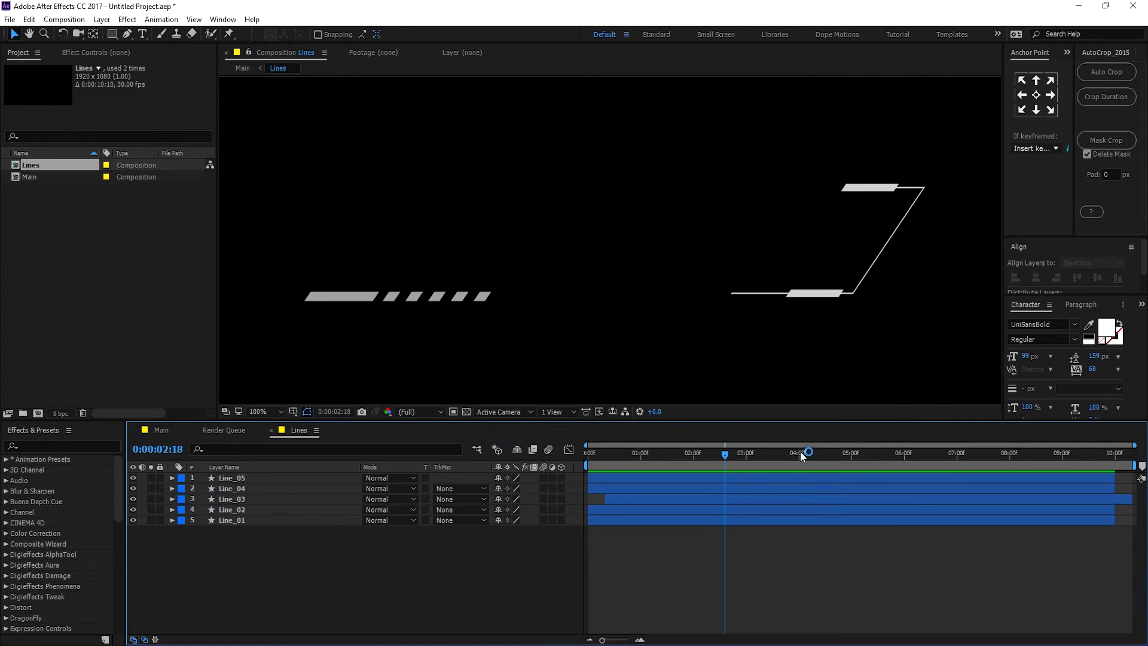
{"action": "left_click", "coordinate": [165, 430]}
{"action": "left_click", "coordinate": [299, 433]}
{"action": "left_click", "coordinate": [237, 509]}
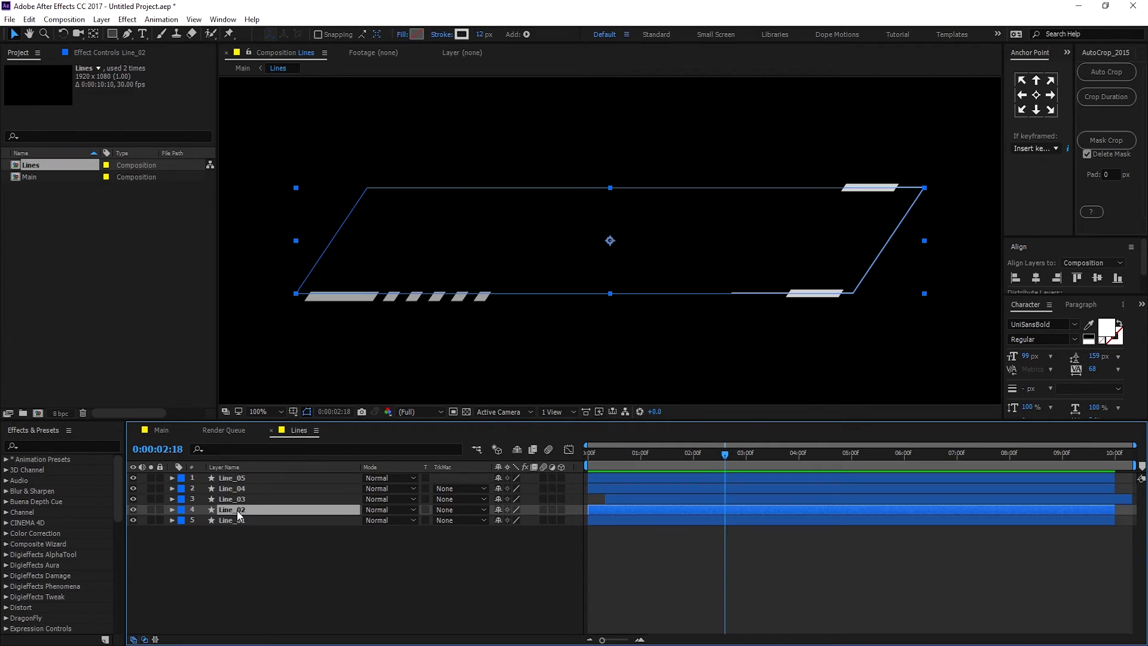
{"action": "left_click", "coordinate": [479, 34]}
{"action": "type", "text": "14"}
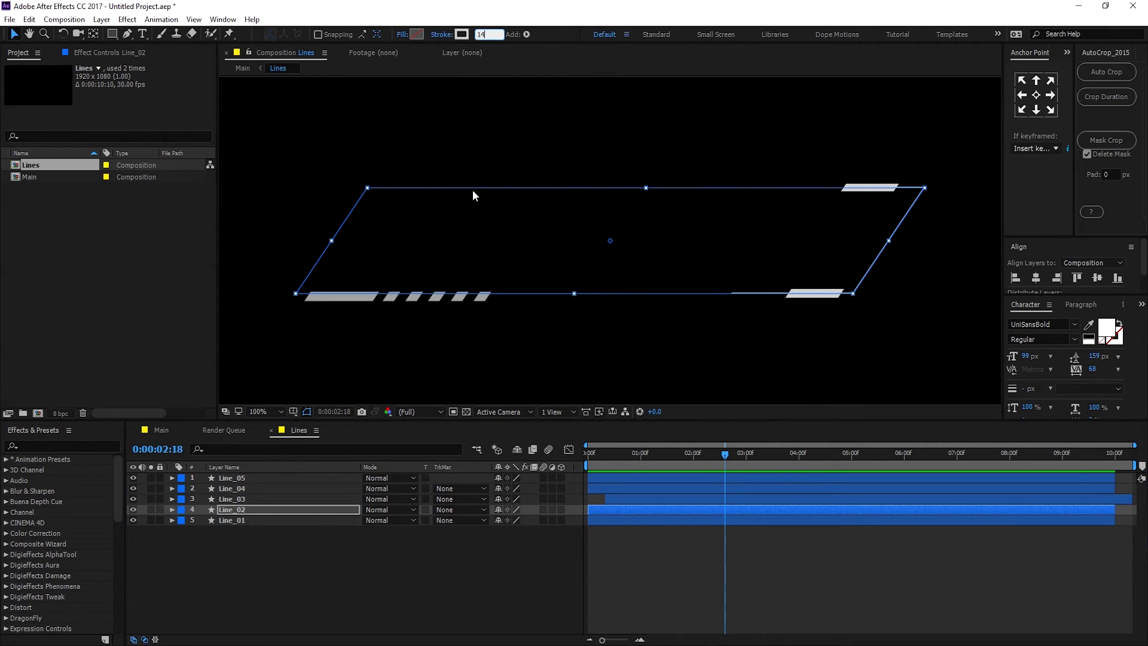
{"action": "left_click", "coordinate": [279, 540]}
- Set the stroke width of Line_04 to 16 px and return to the Main composition
{"action": "left_click", "coordinate": [245, 498]}
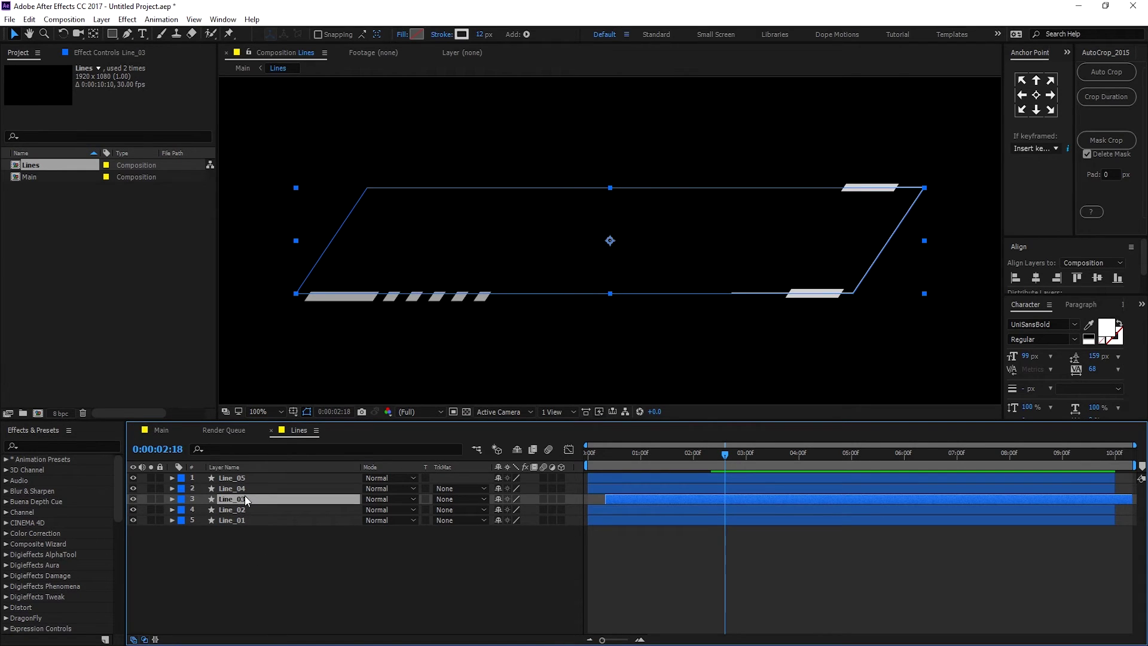
{"action": "left_click", "coordinate": [232, 490]}
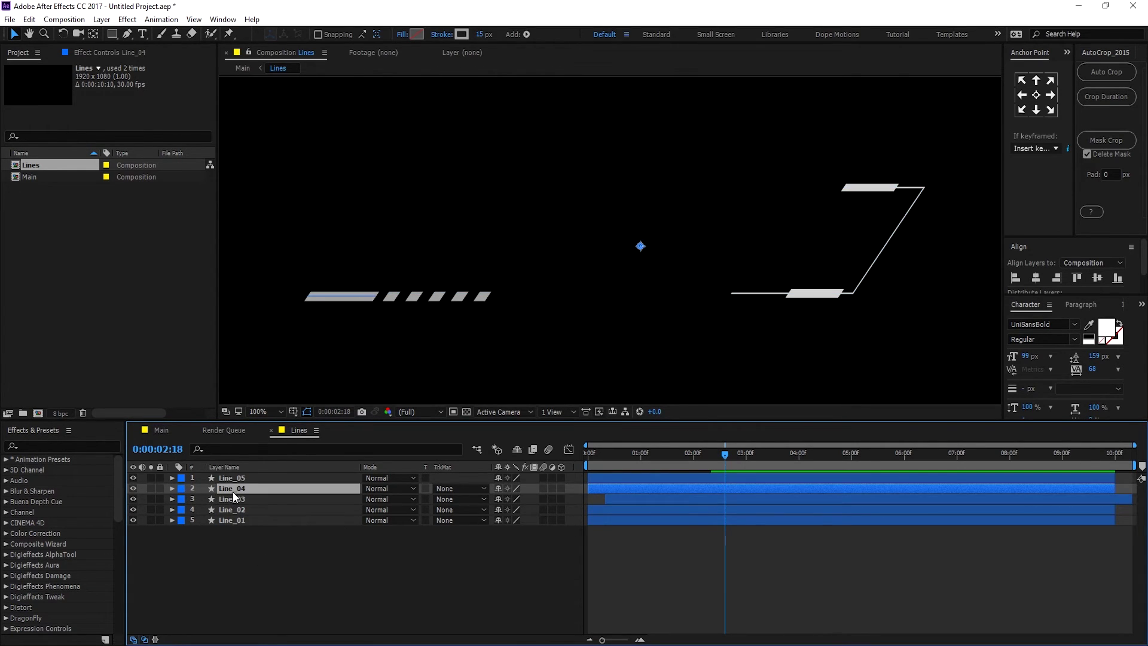
{"action": "left_click", "coordinate": [480, 34]}
{"action": "type", "text": "16"}
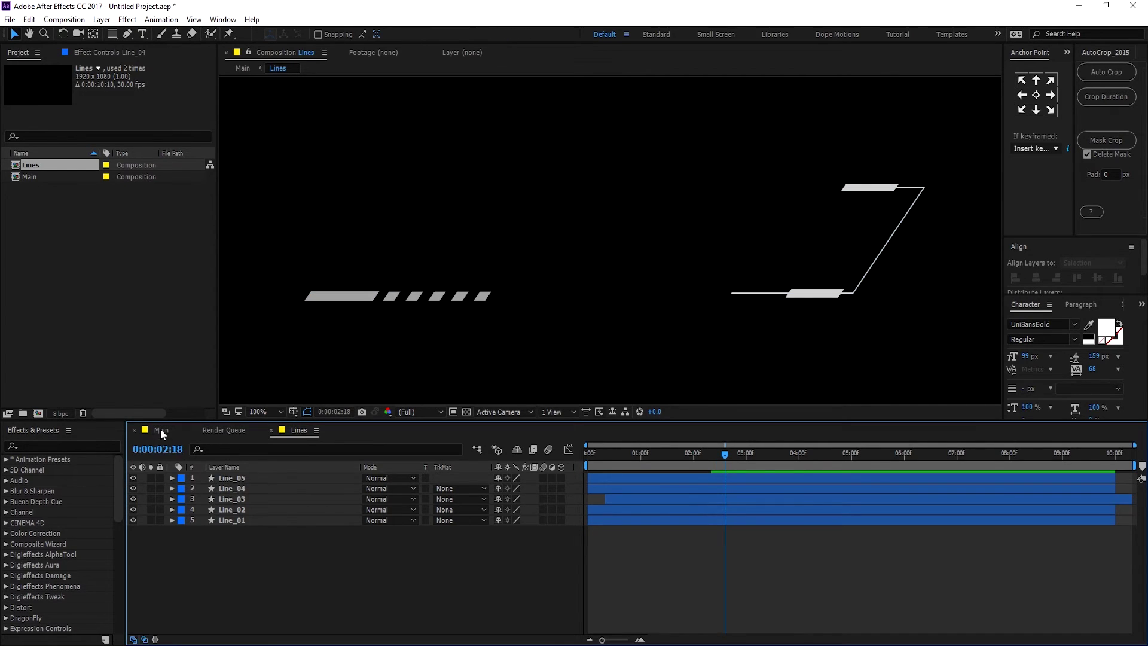
{"action": "left_click", "coordinate": [160, 428]}
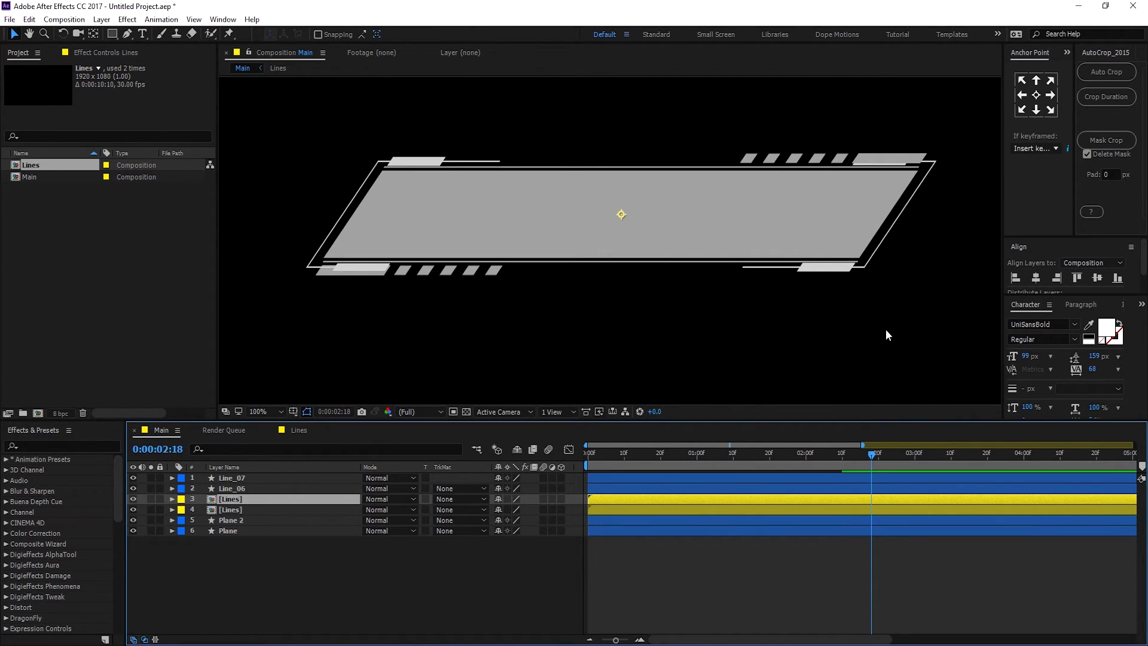
- Change the stroke color of Line_05 and Line_04 in the Lines composition to white
{"action": "left_click", "coordinate": [286, 430]}
{"action": "left_click_drag", "start_coordinate": [206, 578], "coordinate": [259, 470]}
{"action": "left_click", "coordinate": [303, 629]}
{"action": "left_click", "coordinate": [235, 478]}
{"action": "left_click", "coordinate": [461, 34]}
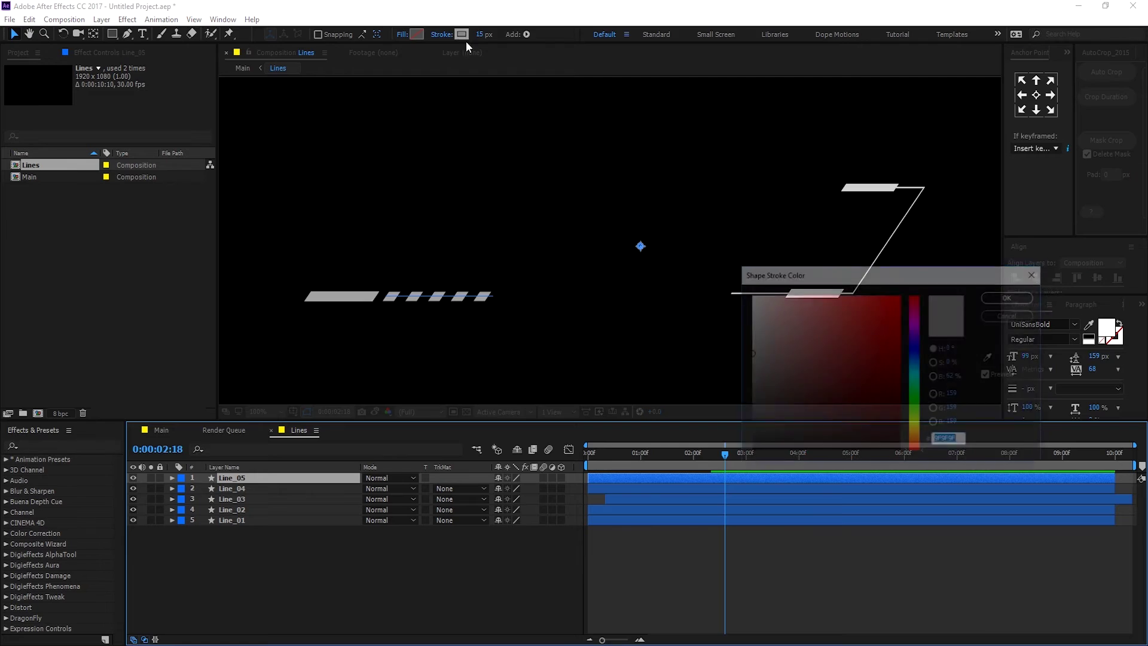
{"action": "left_click", "coordinate": [1005, 297]}
{"action": "left_click", "coordinate": [238, 489]}
{"action": "left_click", "coordinate": [461, 34]}
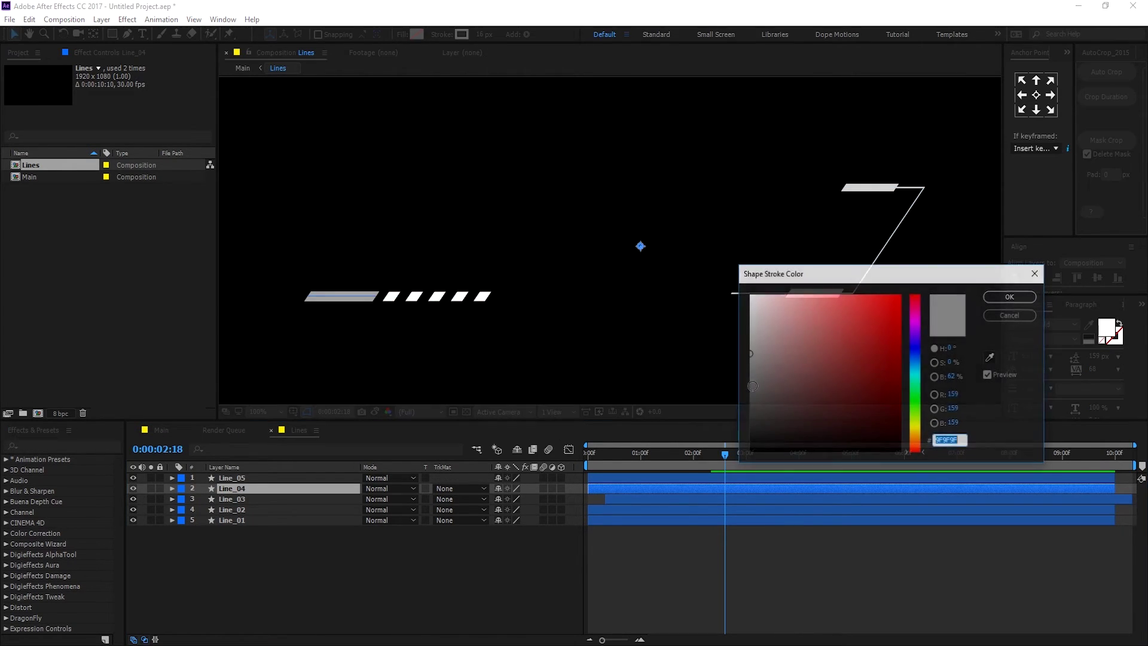
{"action": "left_click", "coordinate": [993, 299]}
- Change the stroke color of Line_03, Line_02 and Line_01 to white (FFFFFF) and return to the Main composition
{"action": "left_click", "coordinate": [227, 499]}
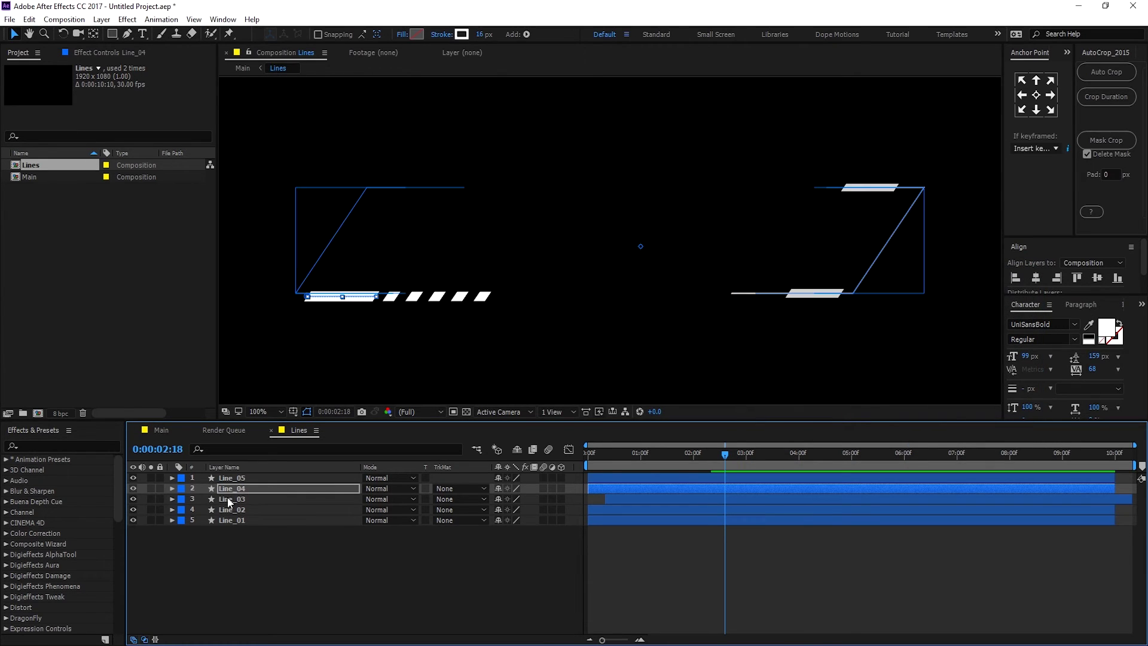
{"action": "left_click", "coordinate": [463, 34]}
{"action": "left_click", "coordinate": [1011, 297]}
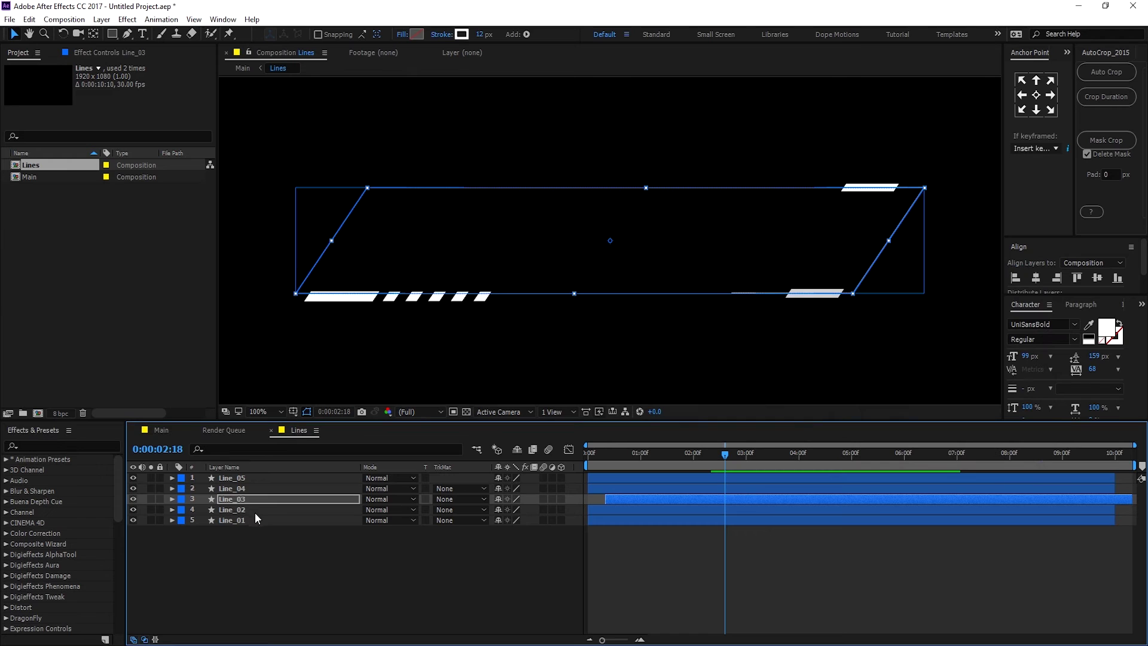
{"action": "left_click", "coordinate": [228, 510]}
{"action": "left_click", "coordinate": [461, 34]}
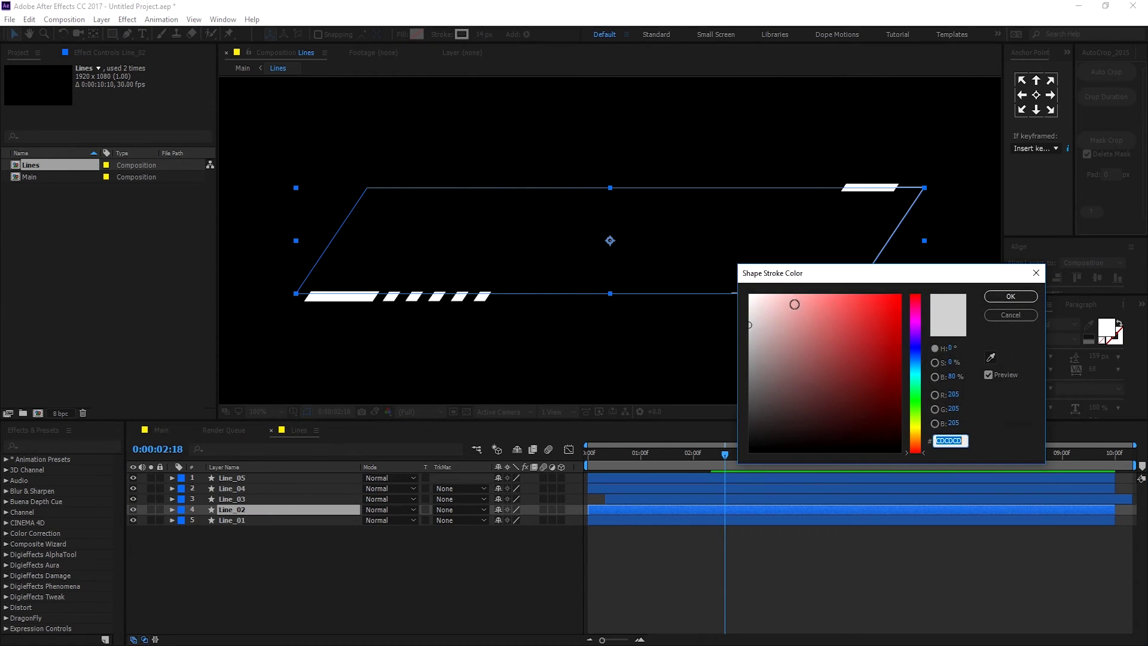
{"action": "left_click", "coordinate": [1010, 298]}
{"action": "left_click", "coordinate": [236, 519]}
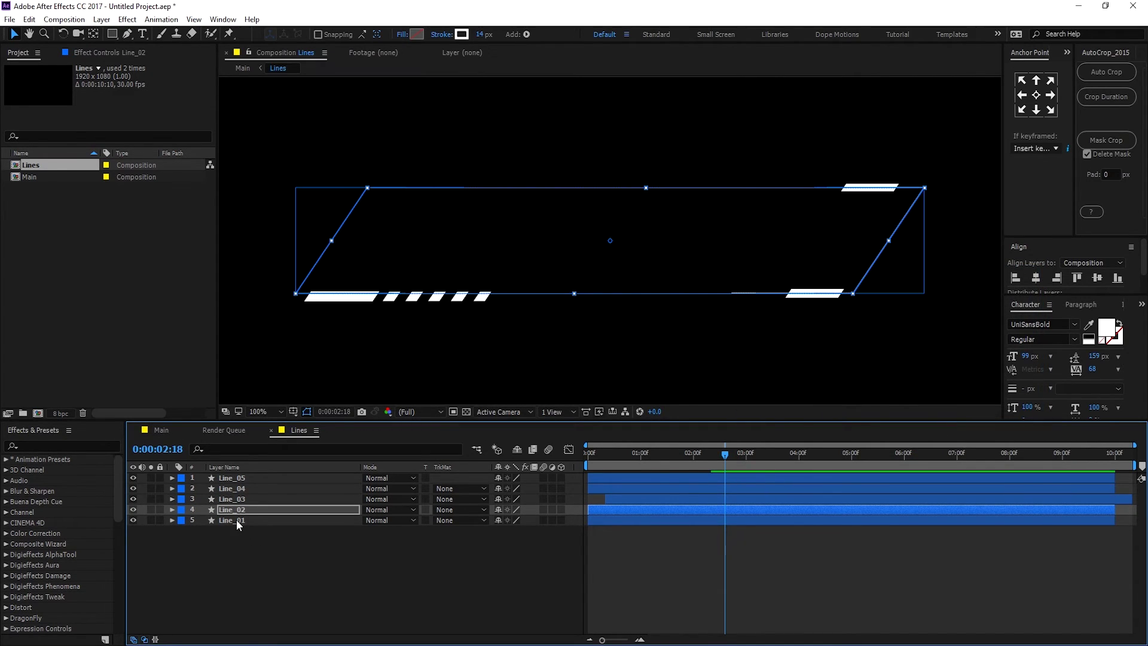
{"action": "left_click", "coordinate": [461, 35]}
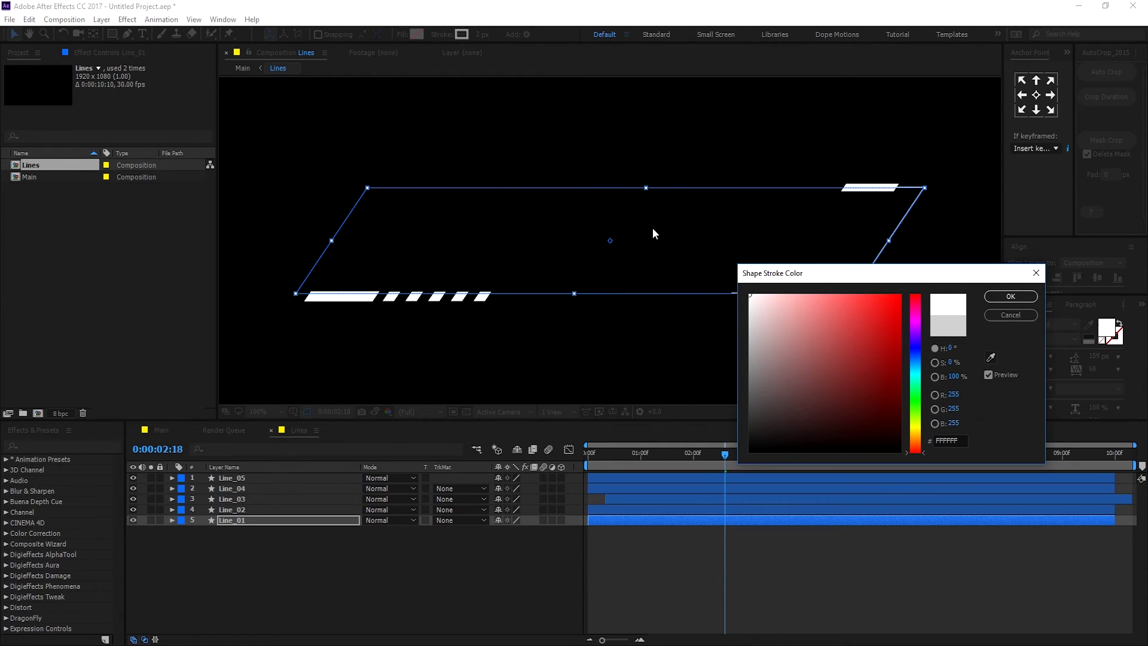
{"action": "left_click", "coordinate": [1011, 297]}
{"action": "left_click", "coordinate": [356, 571]}
{"action": "left_click", "coordinate": [162, 430]}
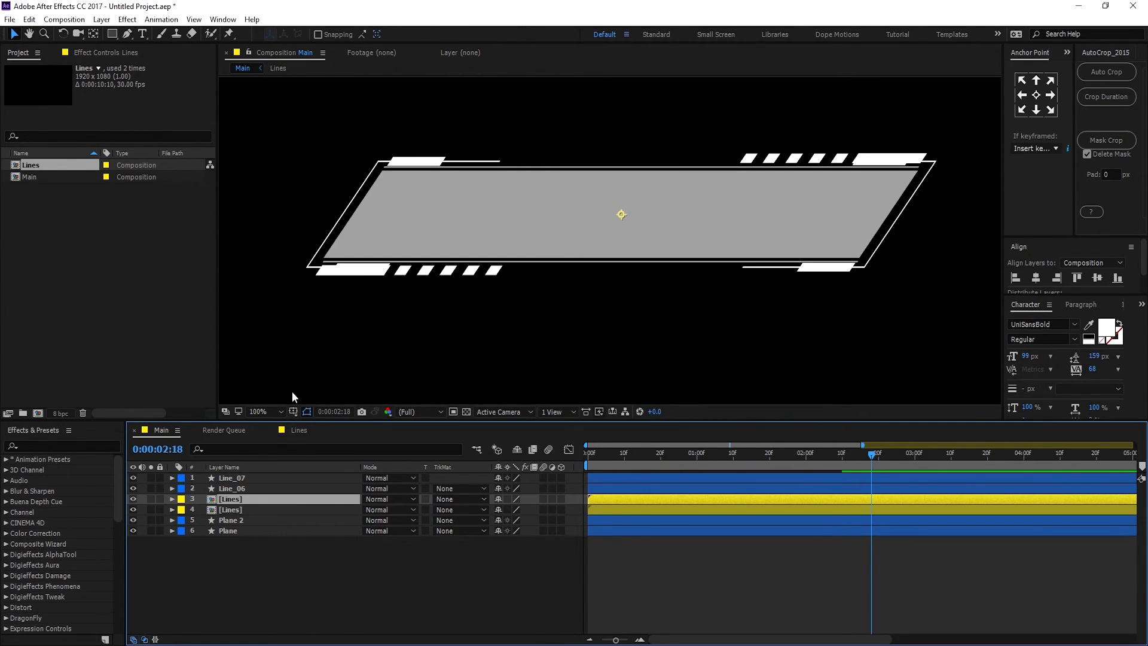
- Make the strokes of Line_06 and Line_07 in Main white and scrub through the animation to check it
{"action": "left_click", "coordinate": [231, 478]}
{"action": "left_click", "coordinate": [226, 488], "text": "shift"}
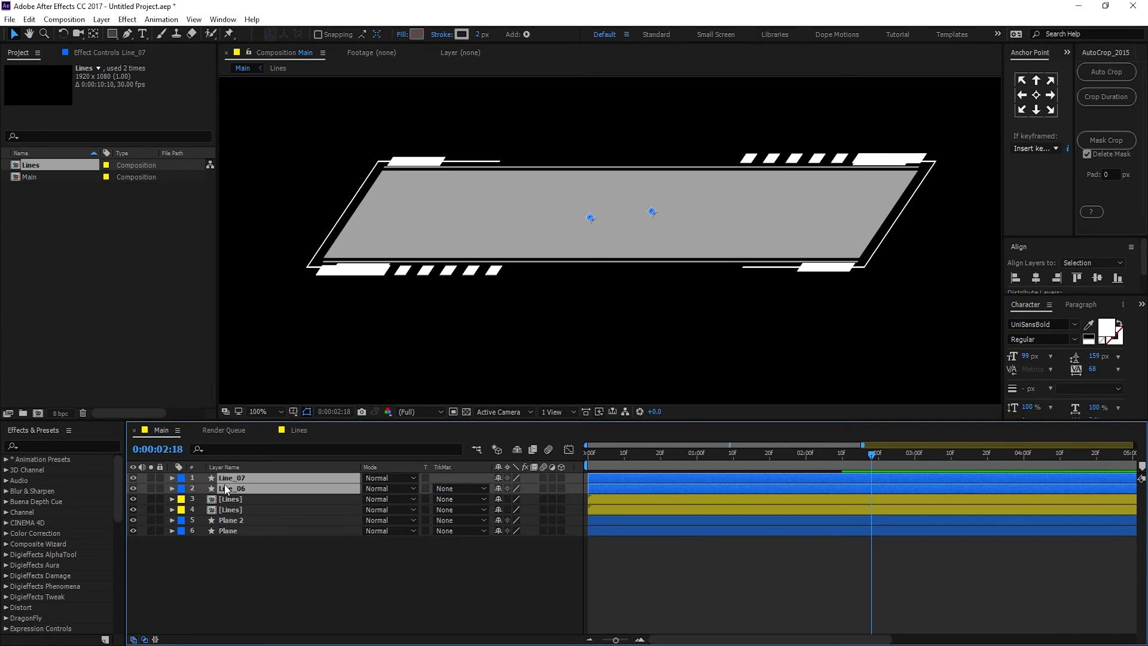
{"action": "left_click", "coordinate": [461, 35]}
{"action": "key", "text": "Escape"}
{"action": "left_click", "coordinate": [700, 266]}
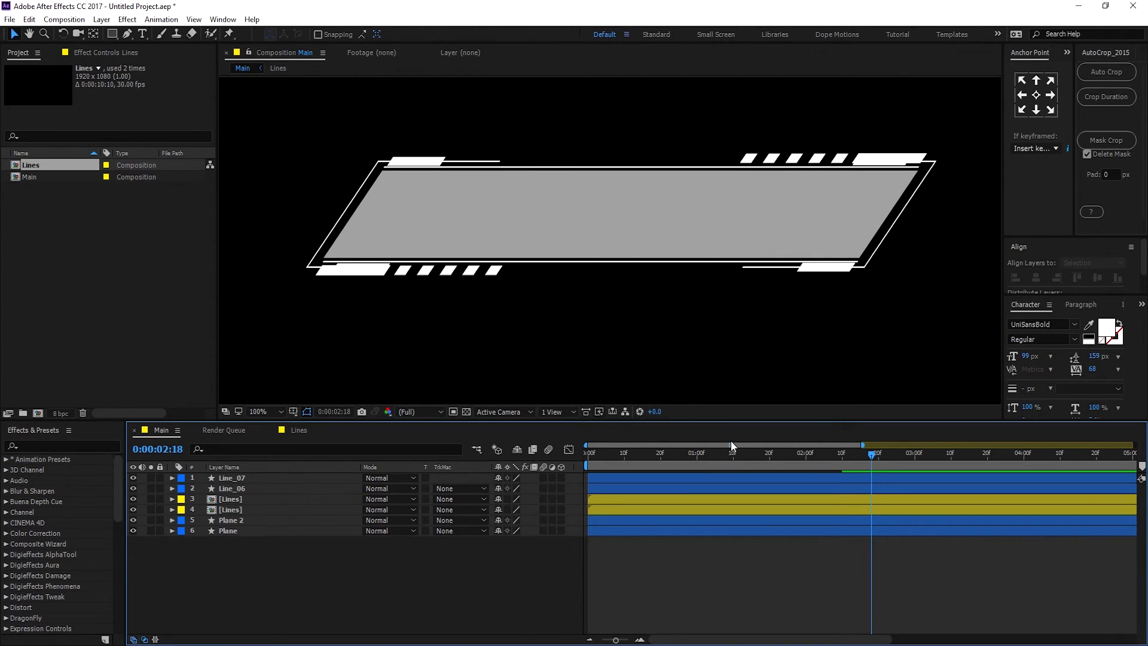
{"action": "left_click_drag", "start_coordinate": [598, 453], "coordinate": [817, 454]}
- Nudge Line_04 and Line_05 up four pixels in the Lines composition and preview the animation in Main
{"action": "left_click", "coordinate": [300, 431]}
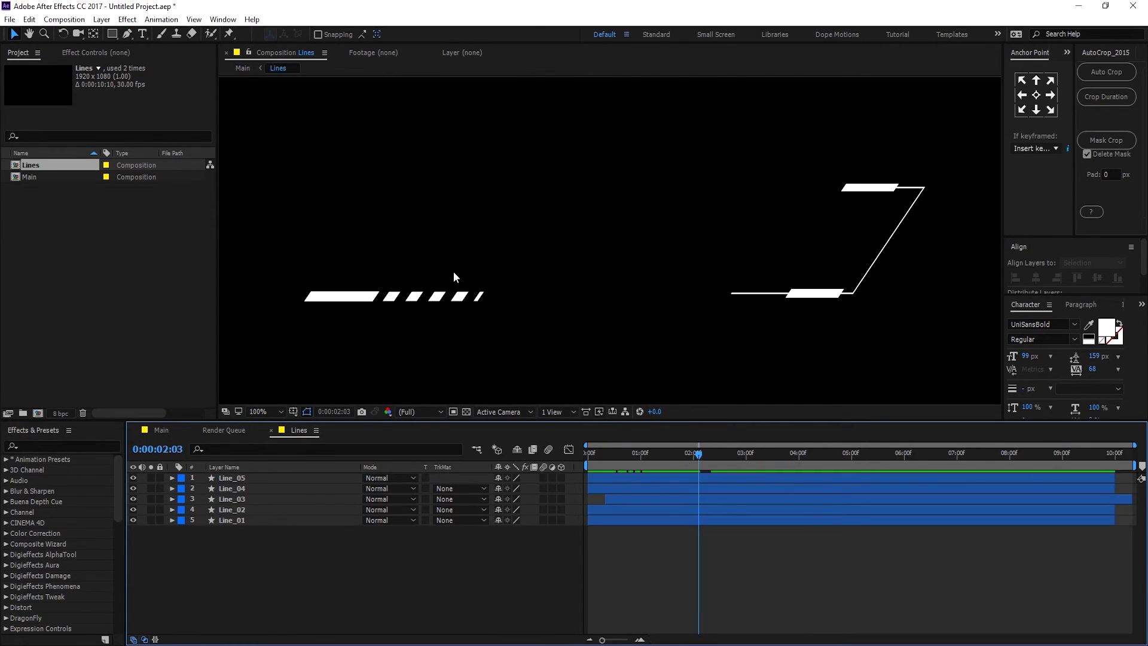
{"action": "left_click", "coordinate": [239, 479]}
{"action": "left_click", "coordinate": [239, 489], "text": "shift"}
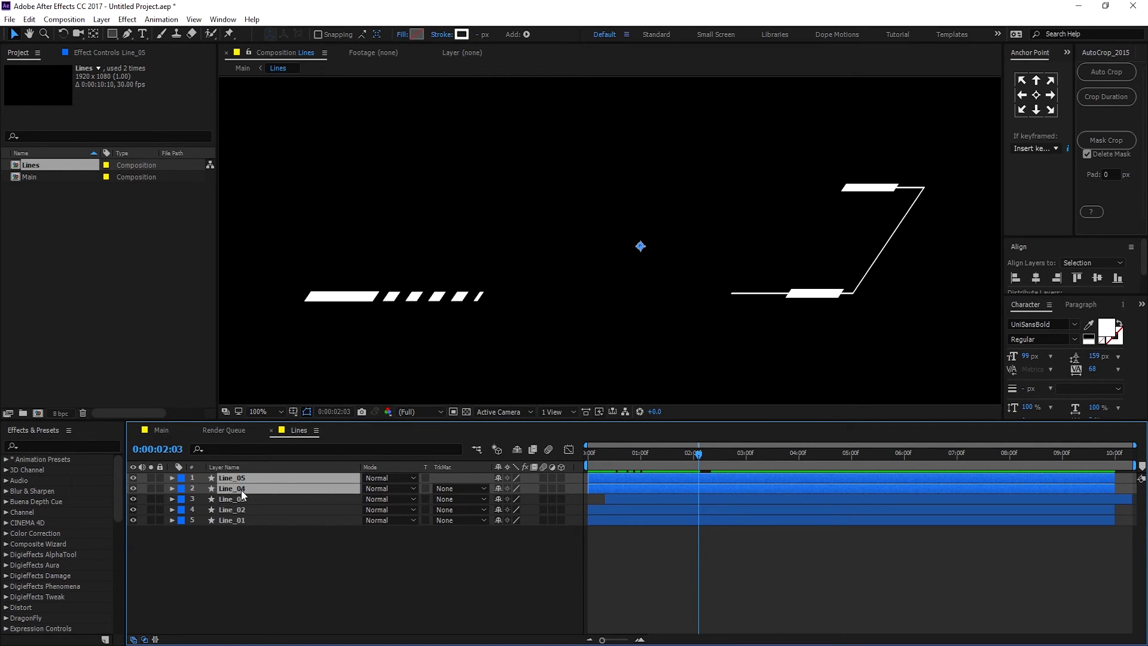
{"action": "key", "text": "Up"}
{"action": "key", "text": "Up"}
{"action": "key", "text": "Up"}
{"action": "key", "text": "Up"}
{"action": "left_click", "coordinate": [162, 431]}
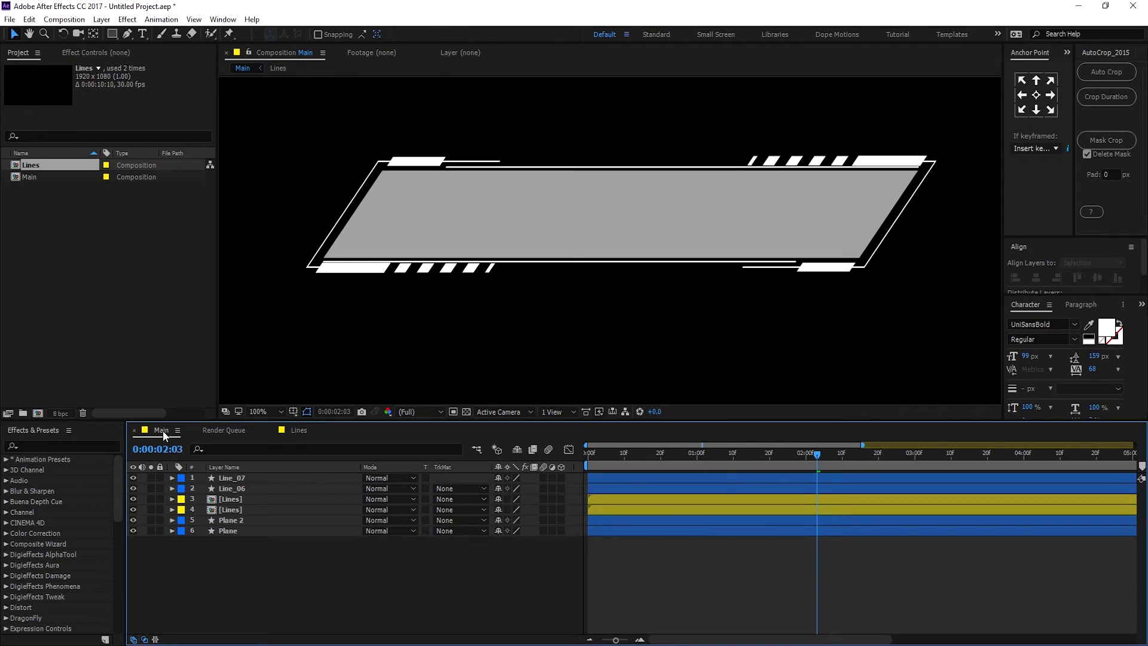
{"action": "key", "text": "space"}
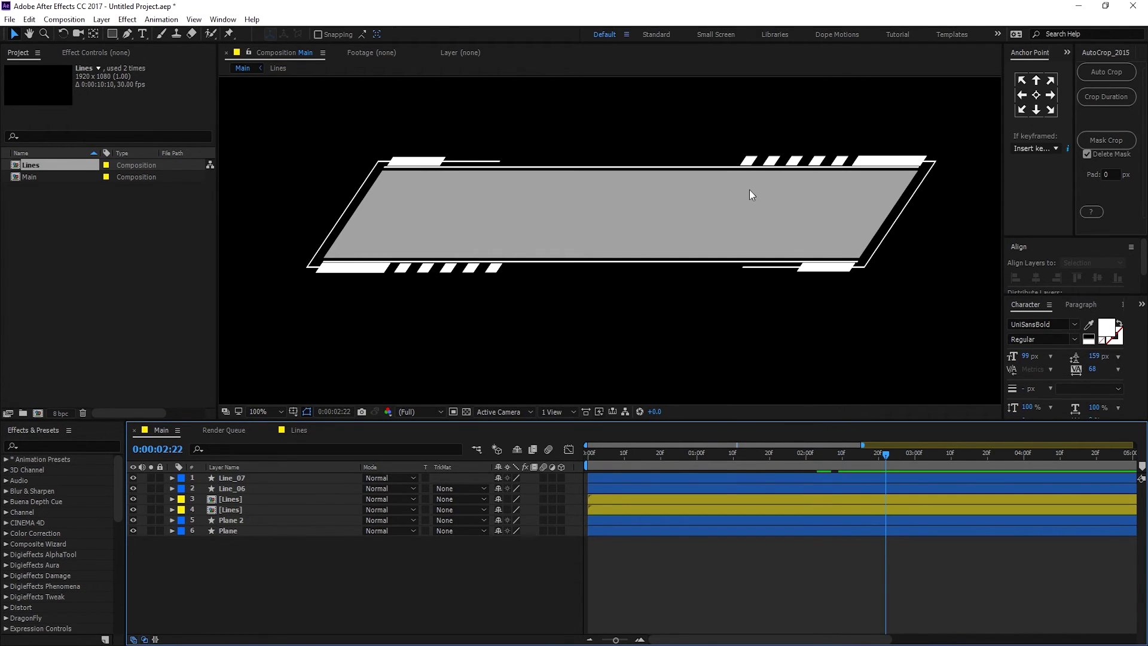
- Nudge Line_07 and Line_06 slightly in the Main composition and scrub the animation to 0:00:02:17 to check them
{"action": "left_click", "coordinate": [238, 479]}
{"action": "key", "text": "Return"}
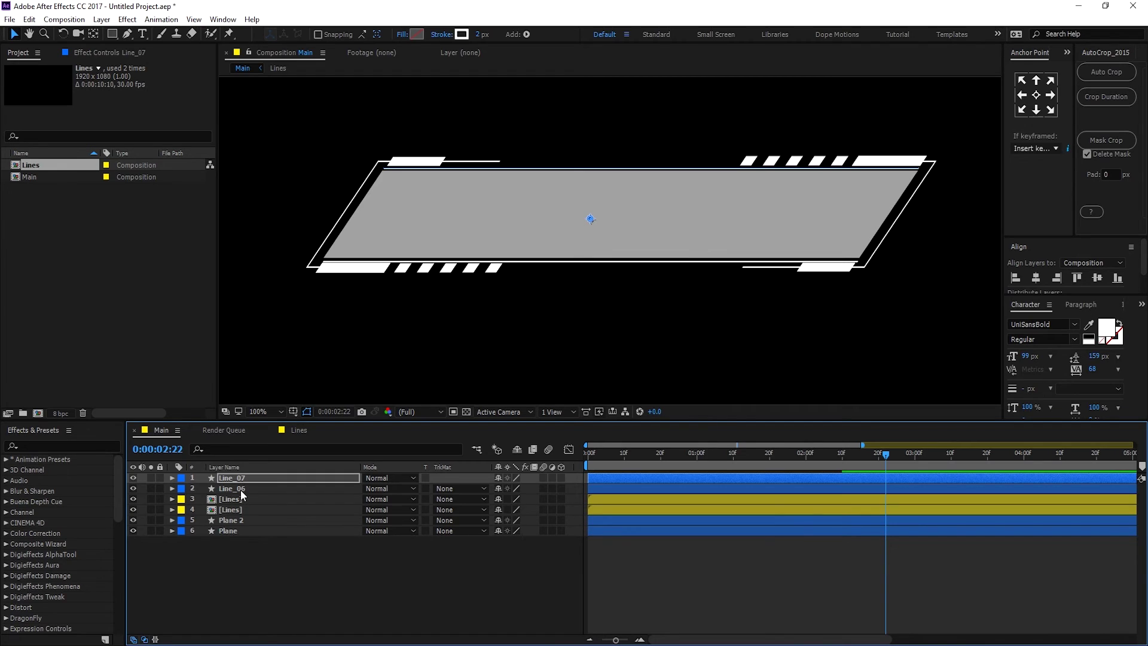
{"action": "left_click", "coordinate": [240, 490]}
{"action": "left_click", "coordinate": [260, 544]}
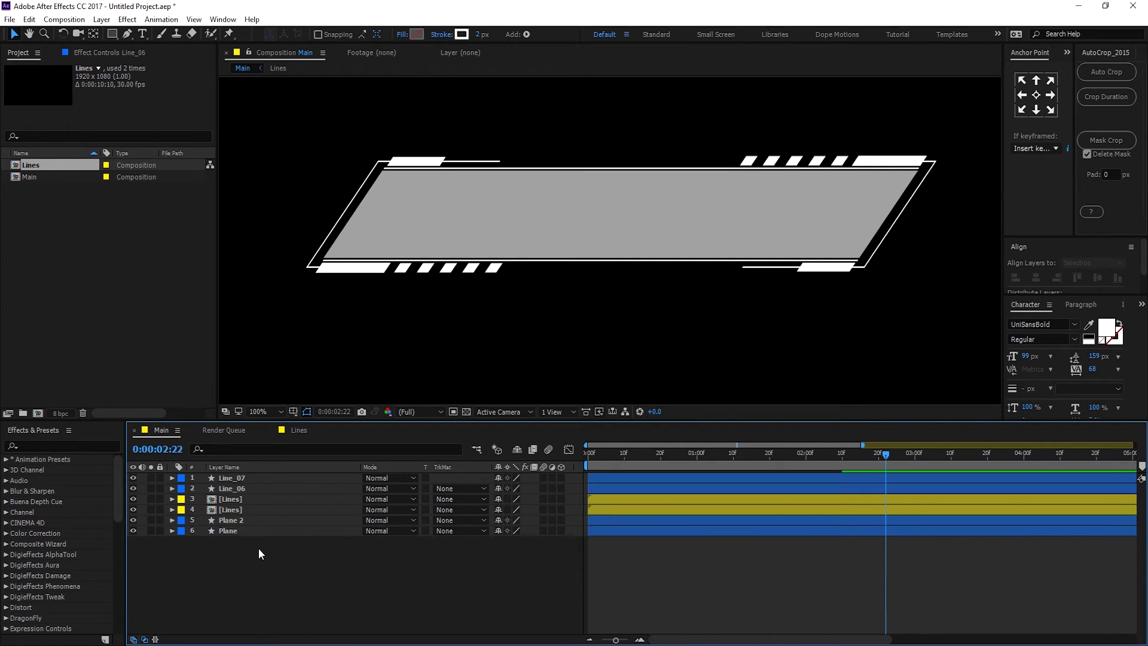
{"action": "scroll", "coordinate": [627, 193], "scroll_direction": "down", "scroll_amount": 2}
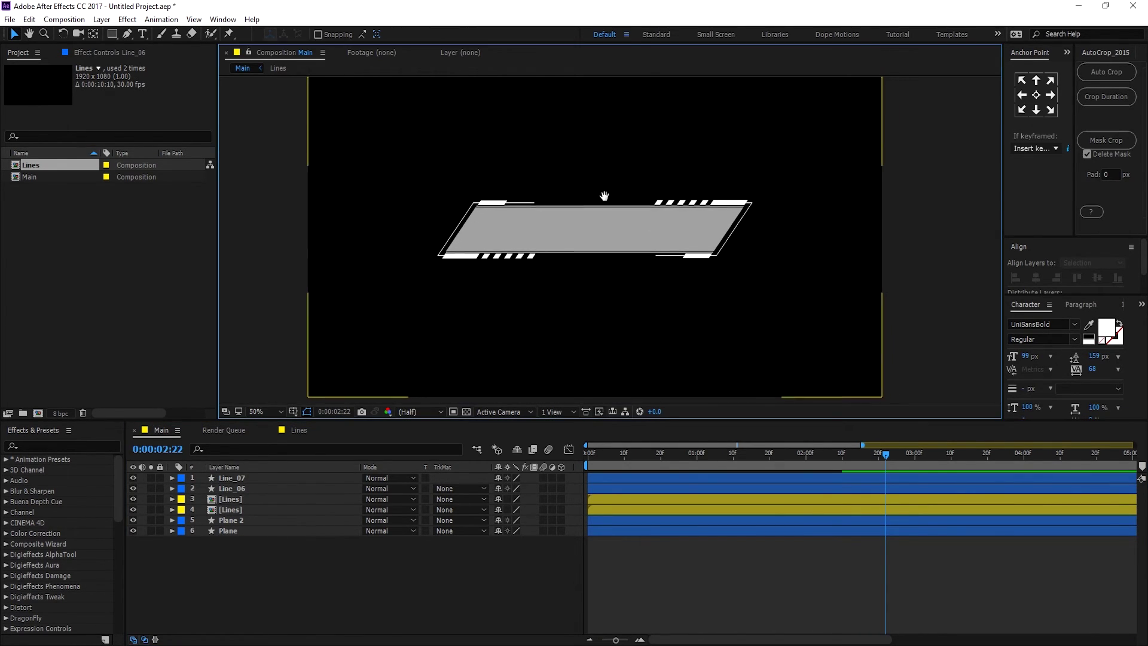
{"action": "left_click_drag", "start_coordinate": [590, 453], "coordinate": [868, 475]}
{"action": "scroll", "coordinate": [586, 247], "scroll_direction": "up", "scroll_amount": 2}
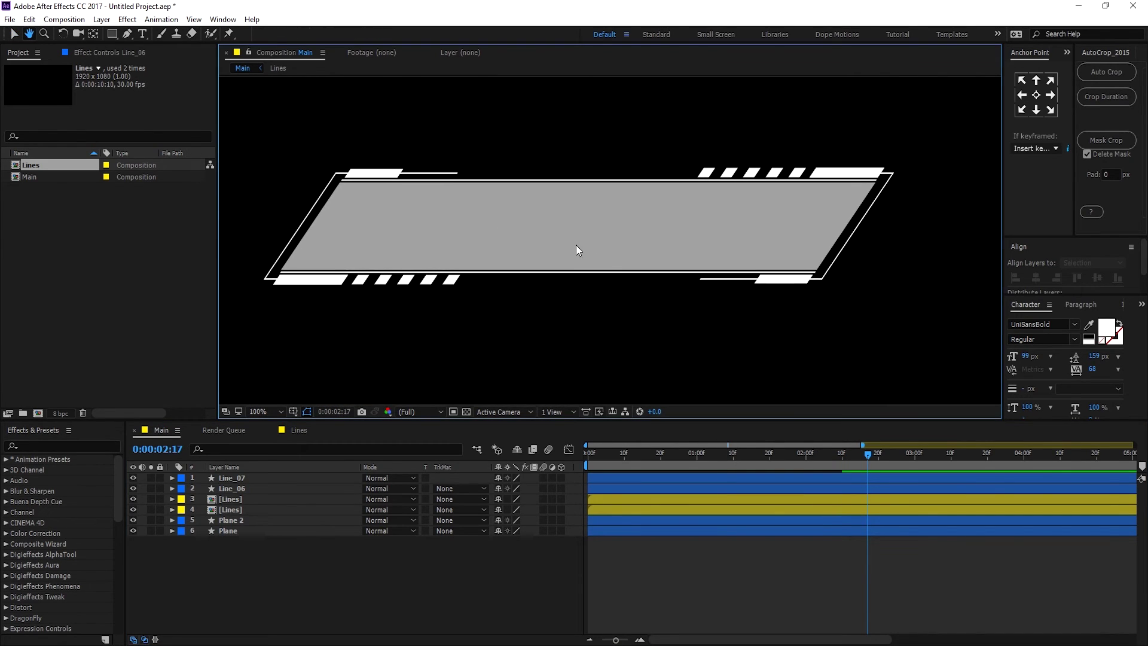
- Pre-compose the Plane and Plane 2 layers into a new composition named Base
{"action": "left_click", "coordinate": [231, 520]}
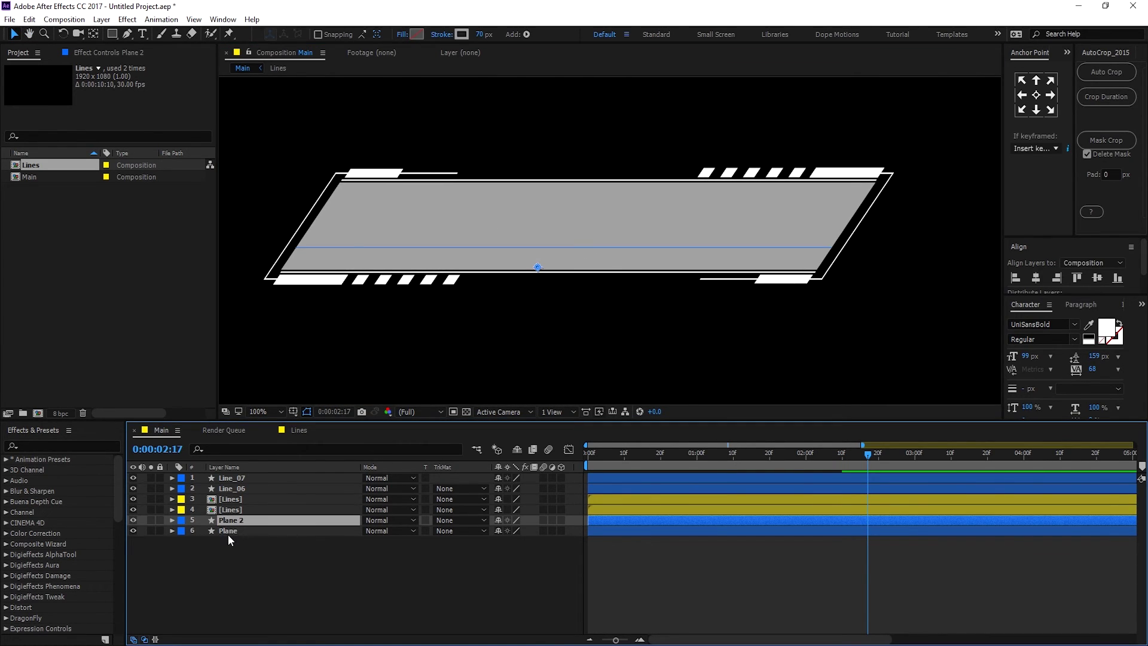
{"action": "left_click", "coordinate": [228, 532]}
{"action": "left_click", "coordinate": [231, 521], "text": "shift"}
{"action": "right_click", "coordinate": [231, 521]}
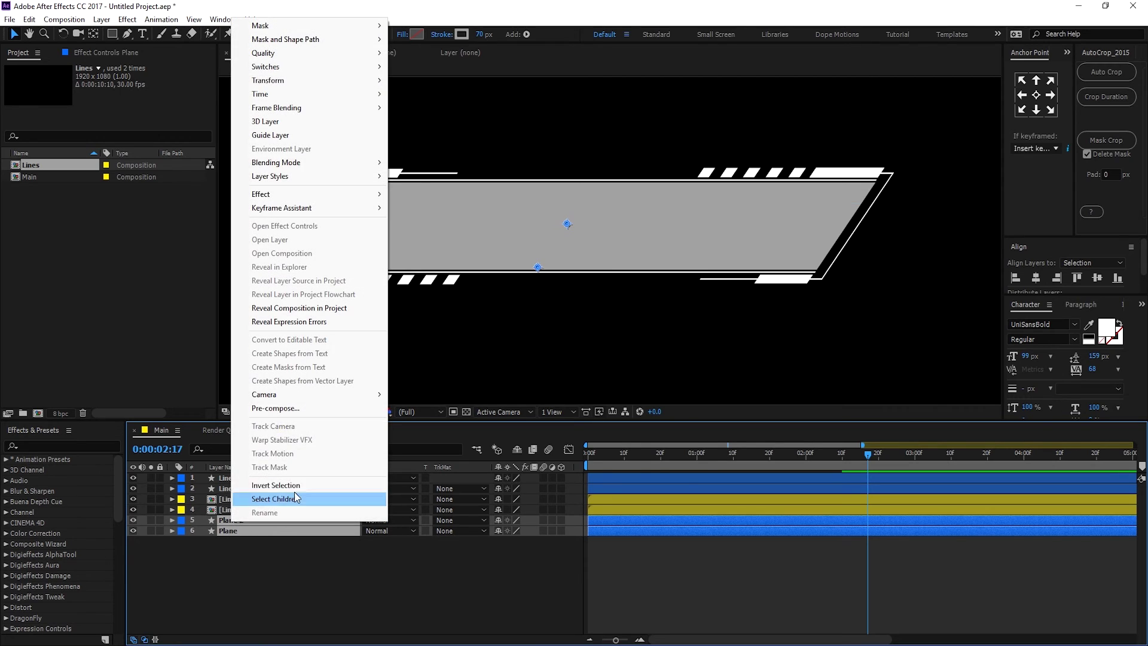
{"action": "left_click", "coordinate": [269, 411]}
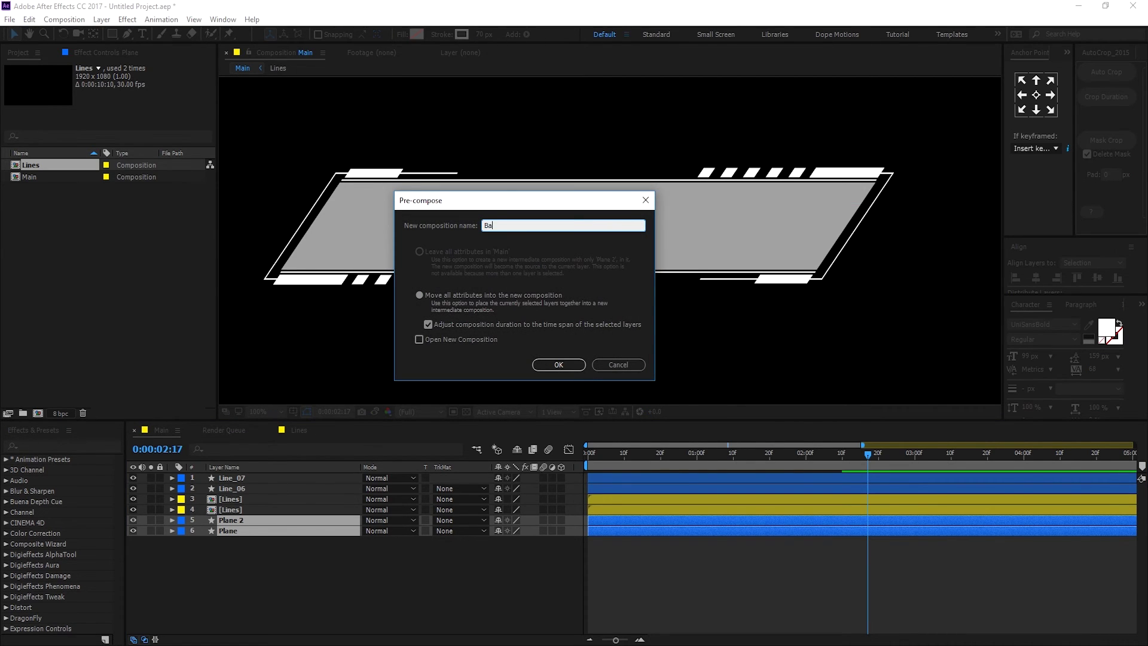
{"action": "key", "text": "Return"}
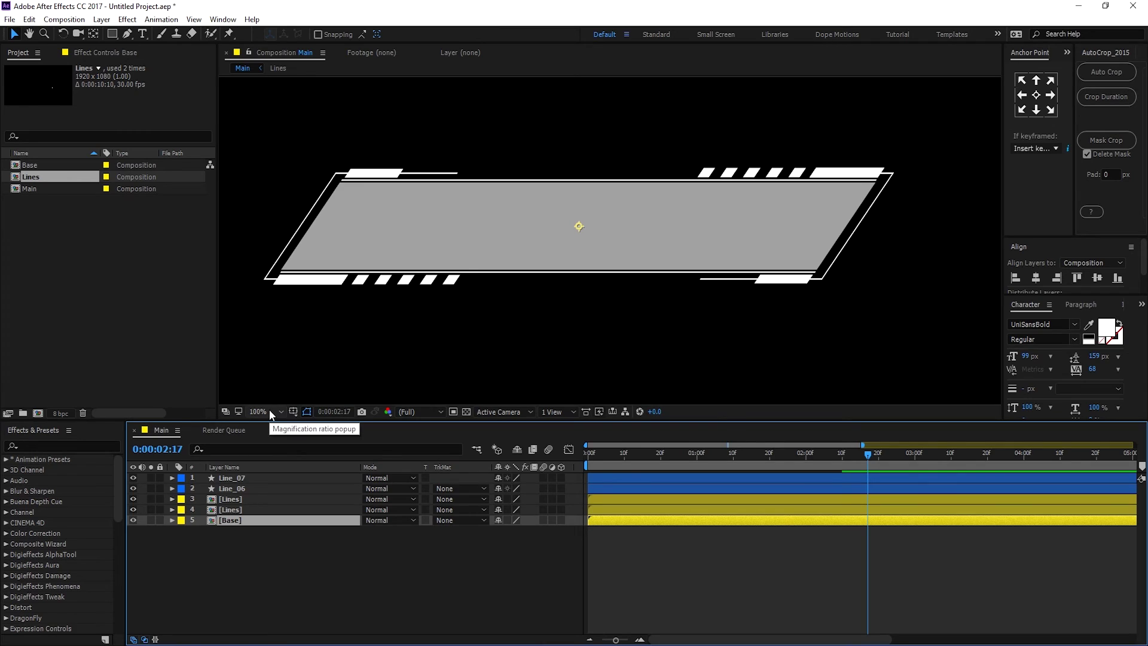
- Duplicate the Base layer and rename the upper copy Matte
{"action": "key", "text": "ctrl+d"}
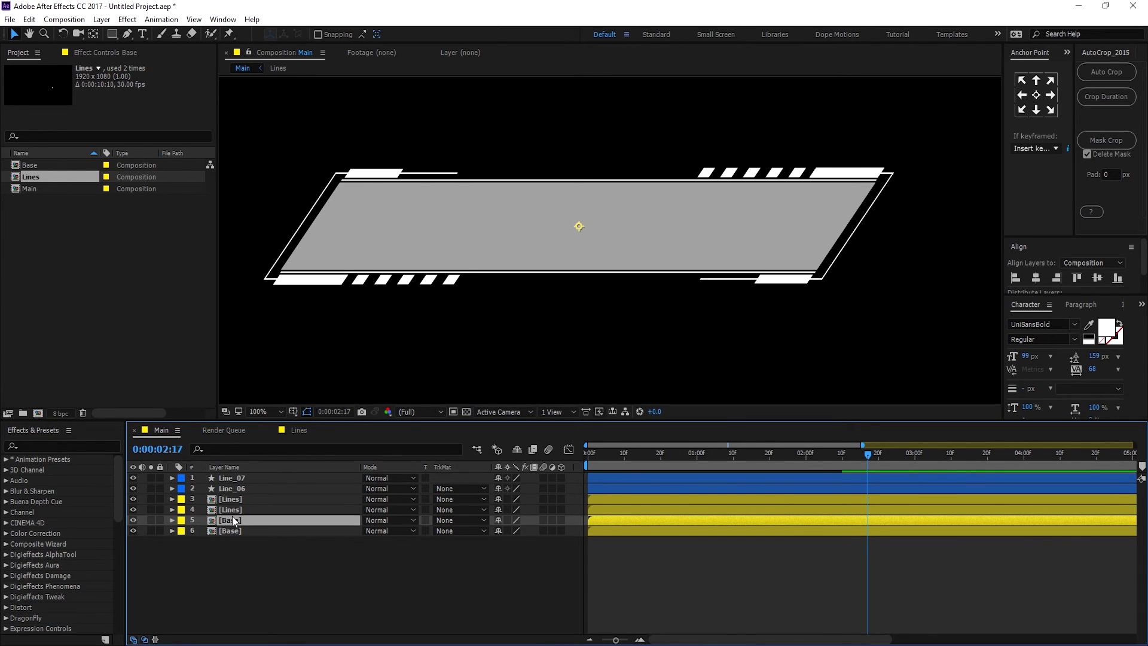
{"action": "key", "text": "Return"}
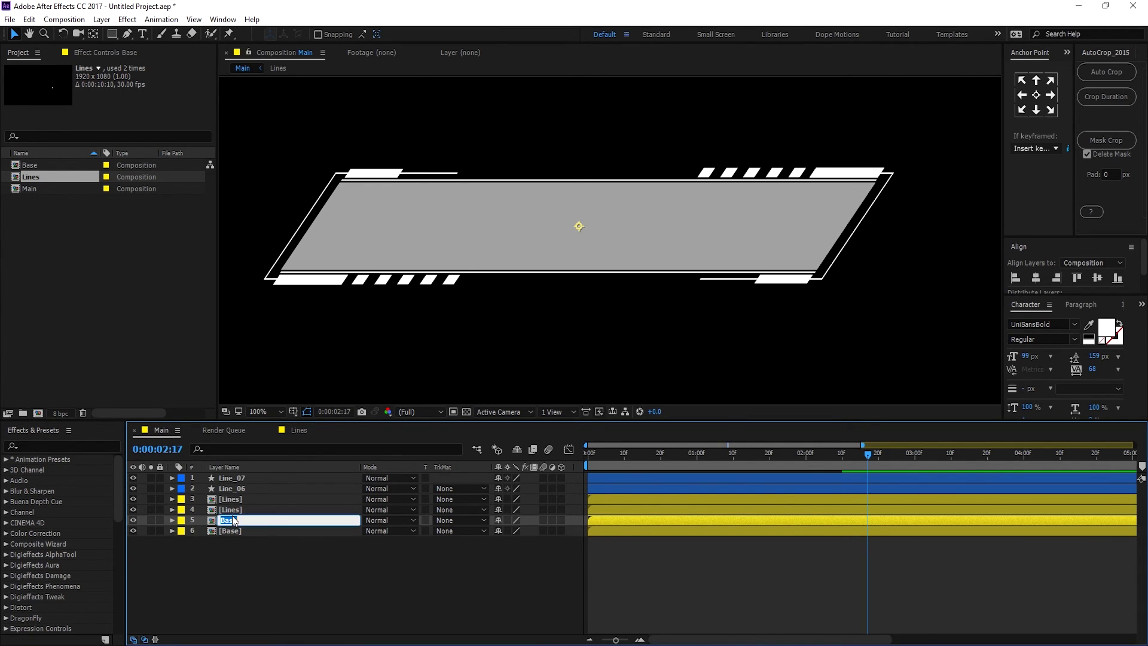
{"action": "type", "text": "Matte"}
{"action": "key", "text": "Return"}
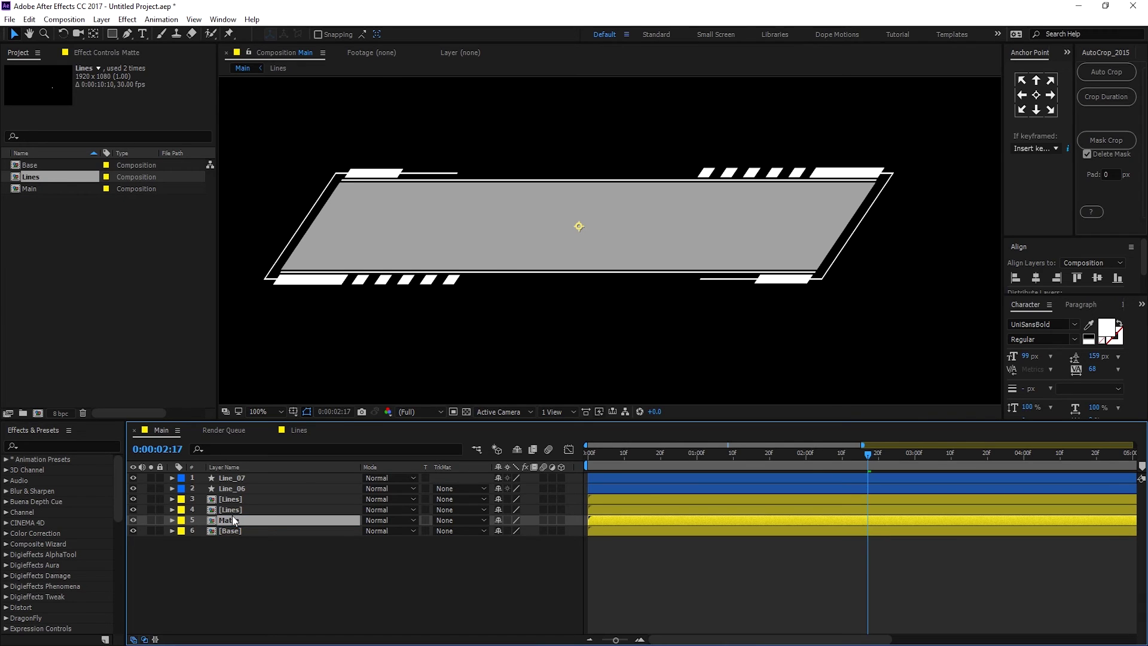
- Add a text layer reading DIGITAL LOWERTHIRDS over the grey bar
{"action": "left_click", "coordinate": [230, 577]}
{"action": "left_click", "coordinate": [142, 34]}
{"action": "left_click", "coordinate": [345, 221]}
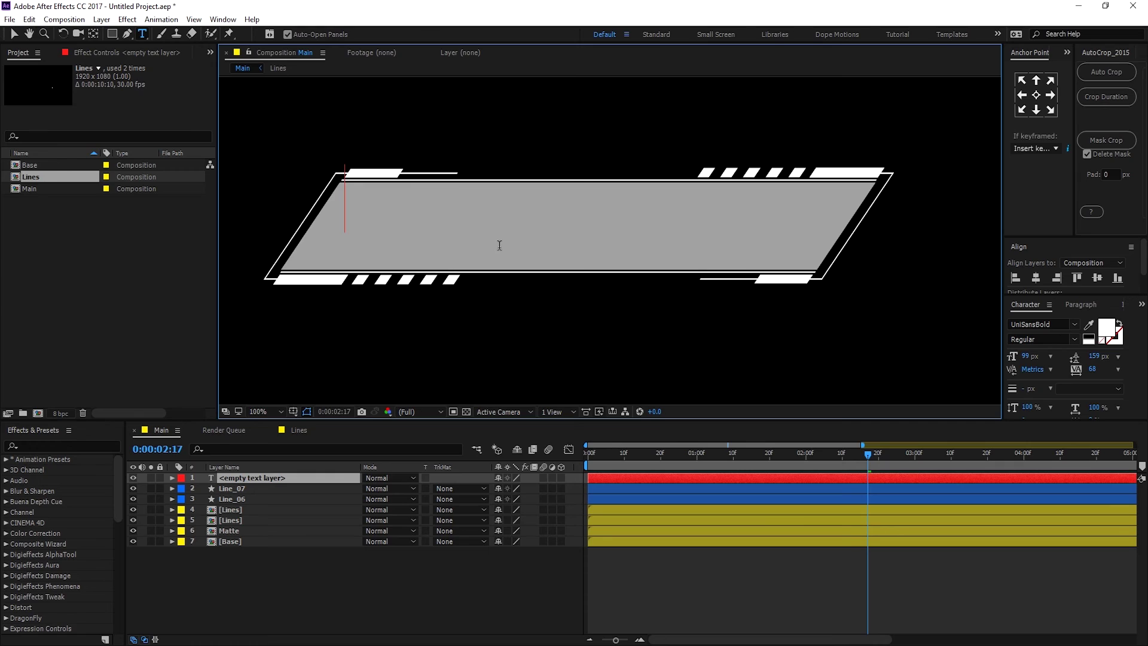
{"action": "type", "text": "DIGIT"}
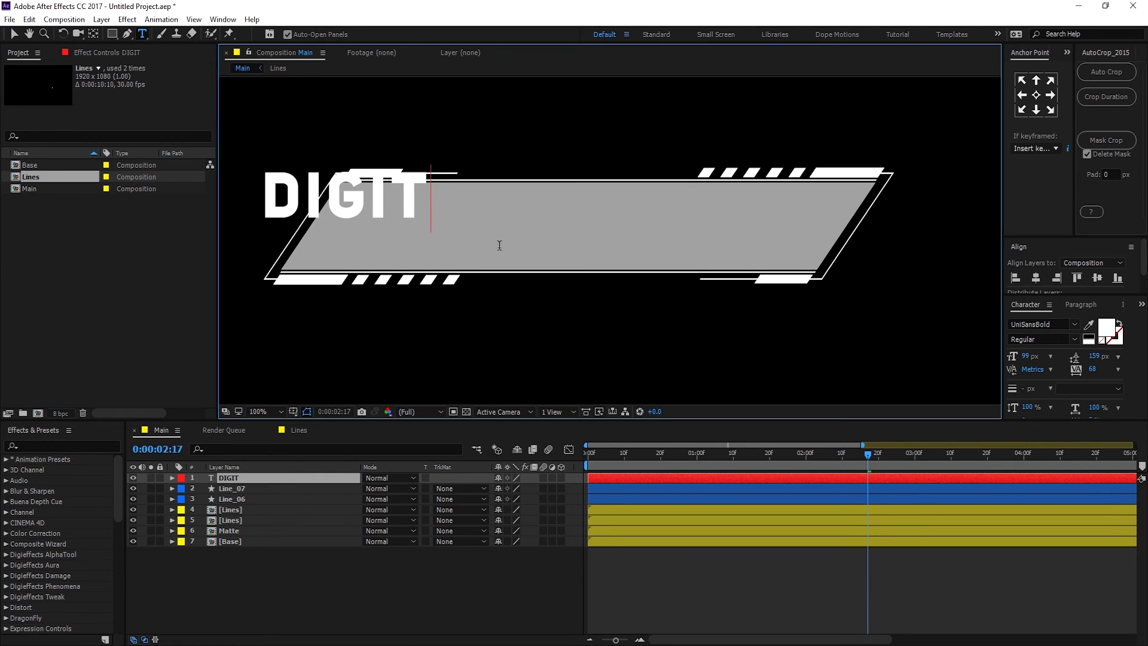
{"action": "type", "text": "AL LOW"}
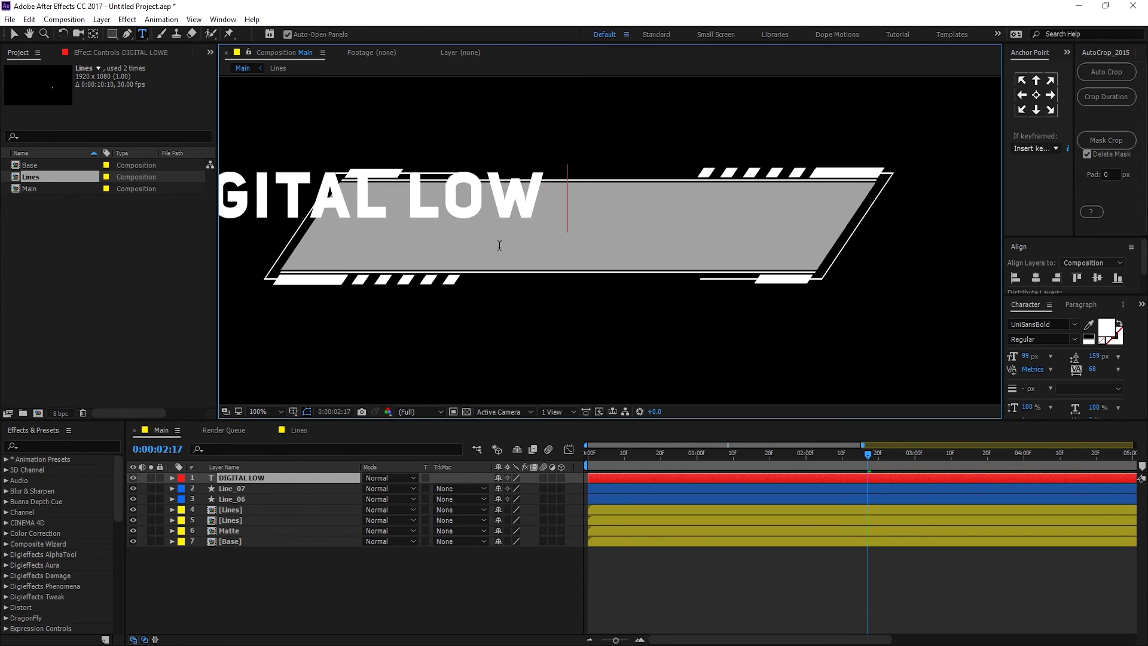
{"action": "type", "text": "ERTHIRDS"}
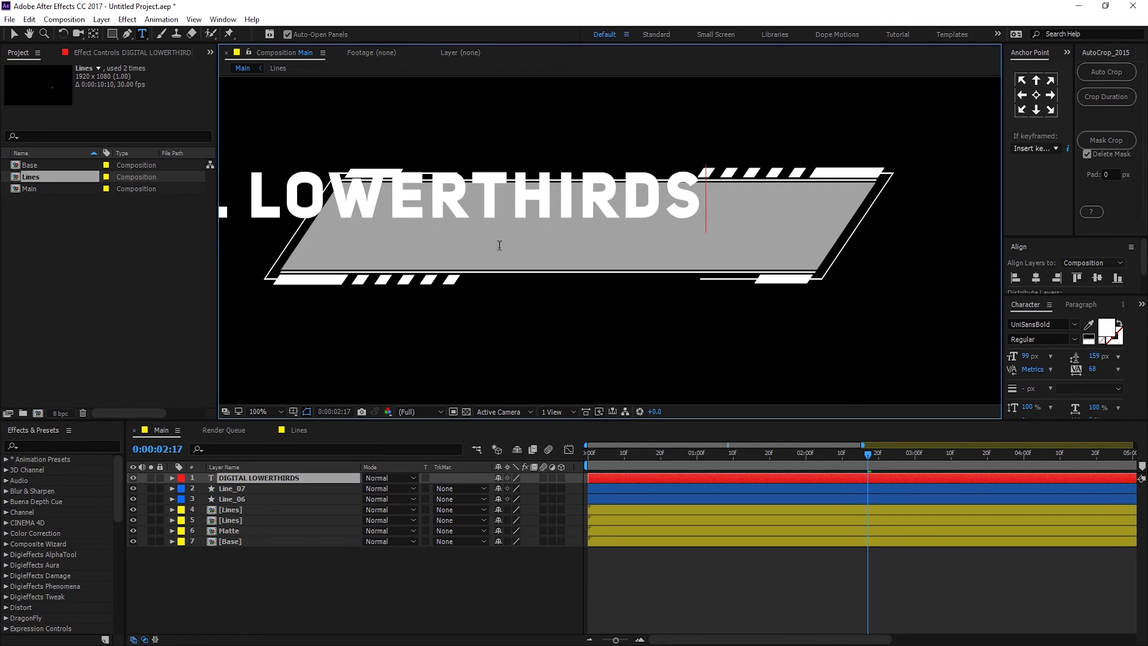
- Centre the DIGITAL LOWERTHIRDS text horizontally and vertically in the composition
{"action": "left_click", "coordinate": [15, 34]}
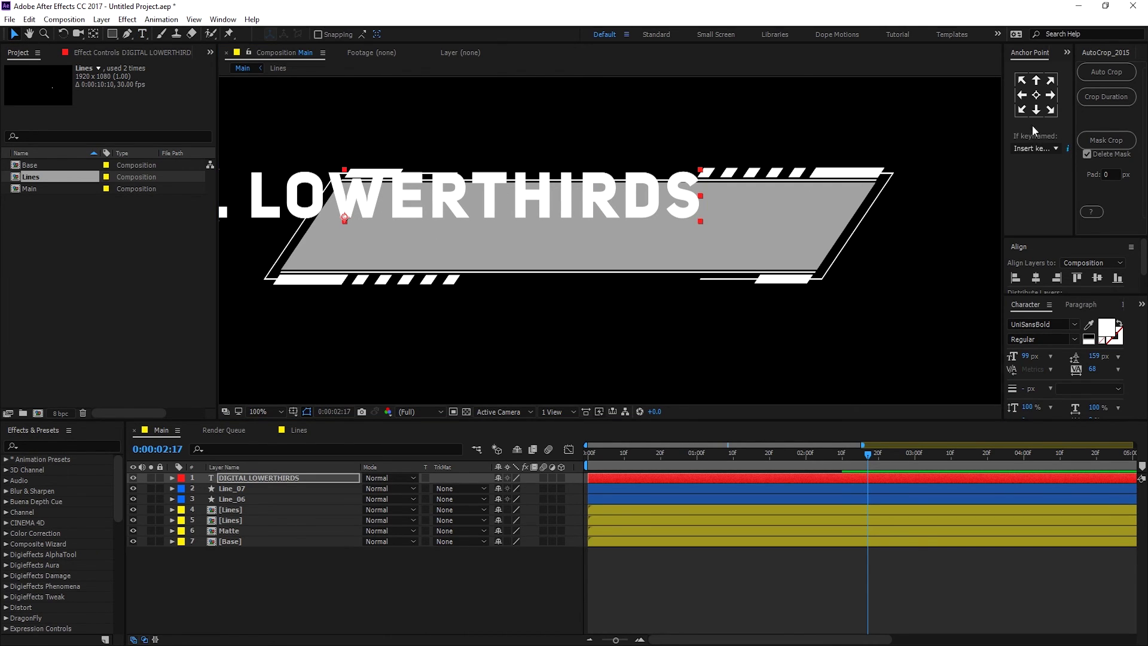
{"action": "key", "text": "Caps_Lock"}
{"action": "left_click", "coordinate": [1037, 277]}
{"action": "left_click", "coordinate": [1097, 278]}
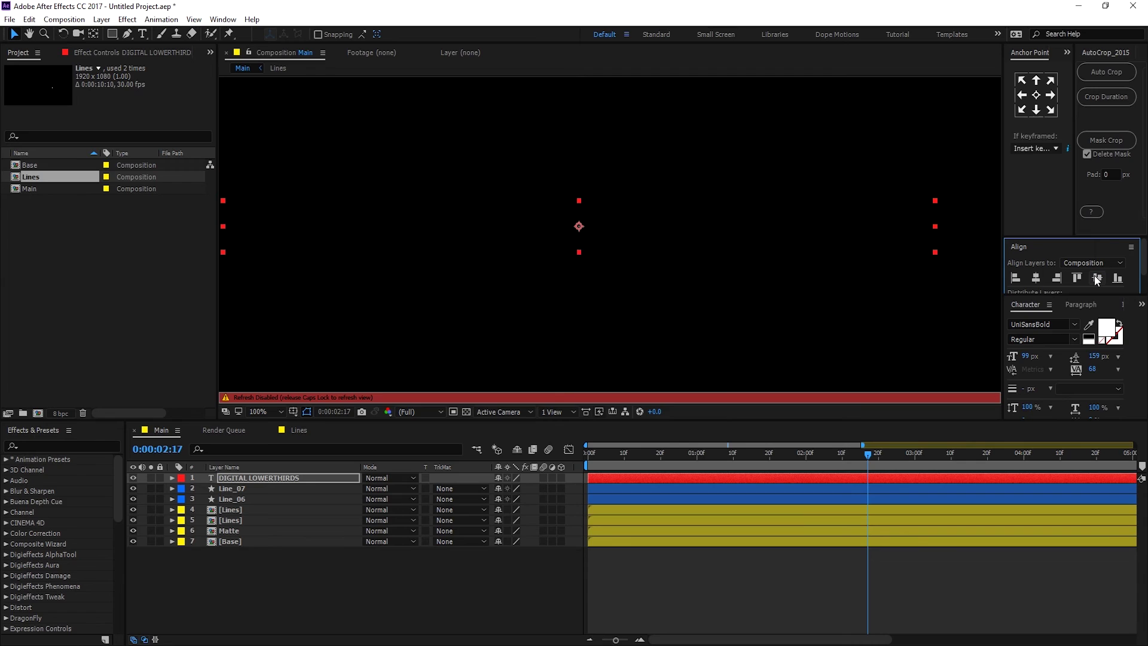
{"action": "key", "text": "Caps_Lock"}
- Set the title's font to Evogria Italic at 85 px with -16 tracking, and centre its anchor point
{"action": "left_click", "coordinate": [1054, 325]}
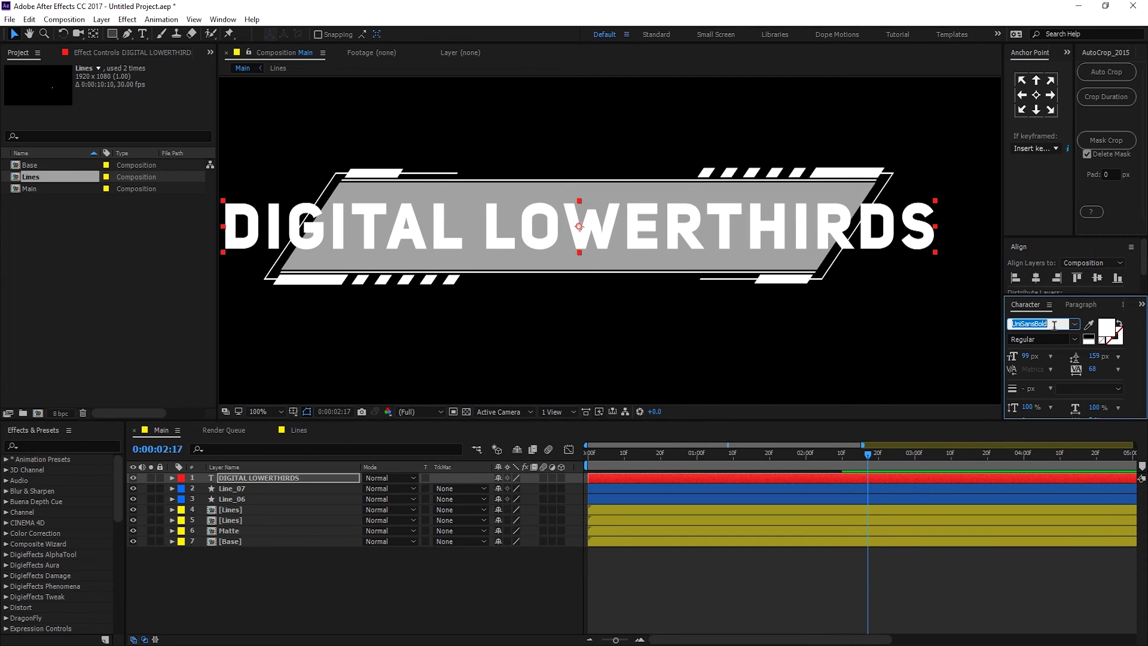
{"action": "type", "text": "Evoria"}
{"action": "left_click", "coordinate": [1075, 339]}
{"action": "left_click", "coordinate": [1044, 366]}
{"action": "left_click_drag", "start_coordinate": [1094, 372], "coordinate": [1027, 364]}
{"action": "left_click_drag", "start_coordinate": [1095, 372], "coordinate": [1025, 362]}
{"action": "left_click_drag", "start_coordinate": [1094, 369], "coordinate": [1123, 369]}
{"action": "left_click", "coordinate": [1038, 95]}
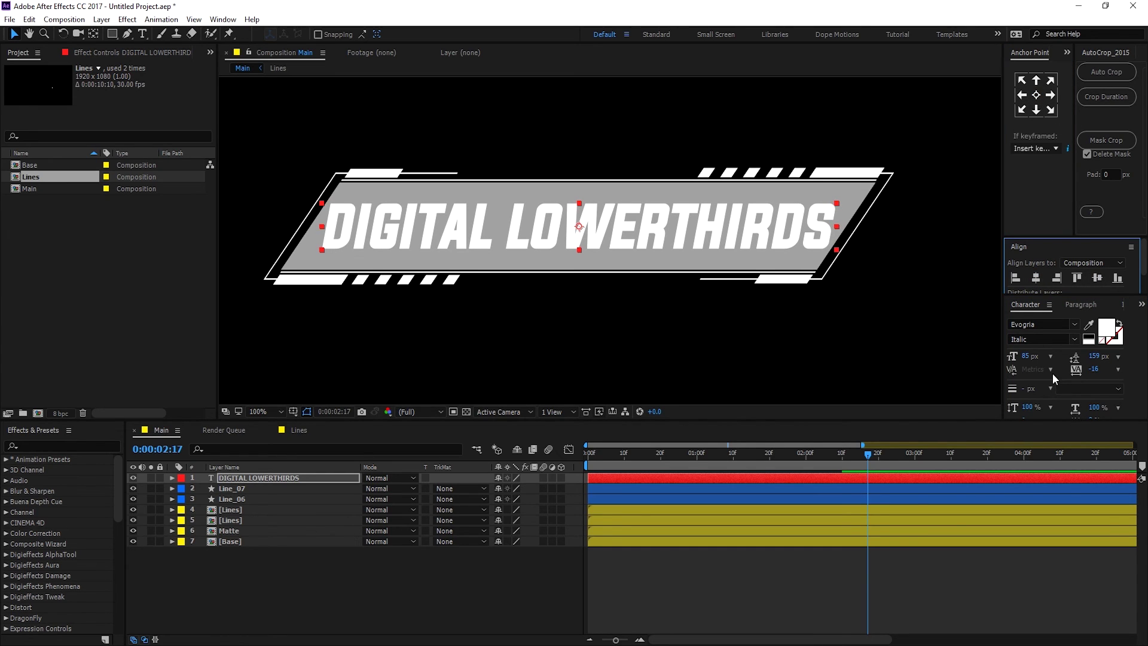
- Set the title's font size to 73 px and its tracking to 45
{"action": "left_click_drag", "start_coordinate": [1023, 359], "coordinate": [1011, 359]}
{"action": "left_click_drag", "start_coordinate": [1094, 369], "coordinate": [1129, 367]}
{"action": "left_click", "coordinate": [254, 570]}
- Move the title layer directly below Matte, set its track matte to Alpha, and scrub the timeline to check it
{"action": "left_click_drag", "start_coordinate": [233, 475], "coordinate": [232, 530]}
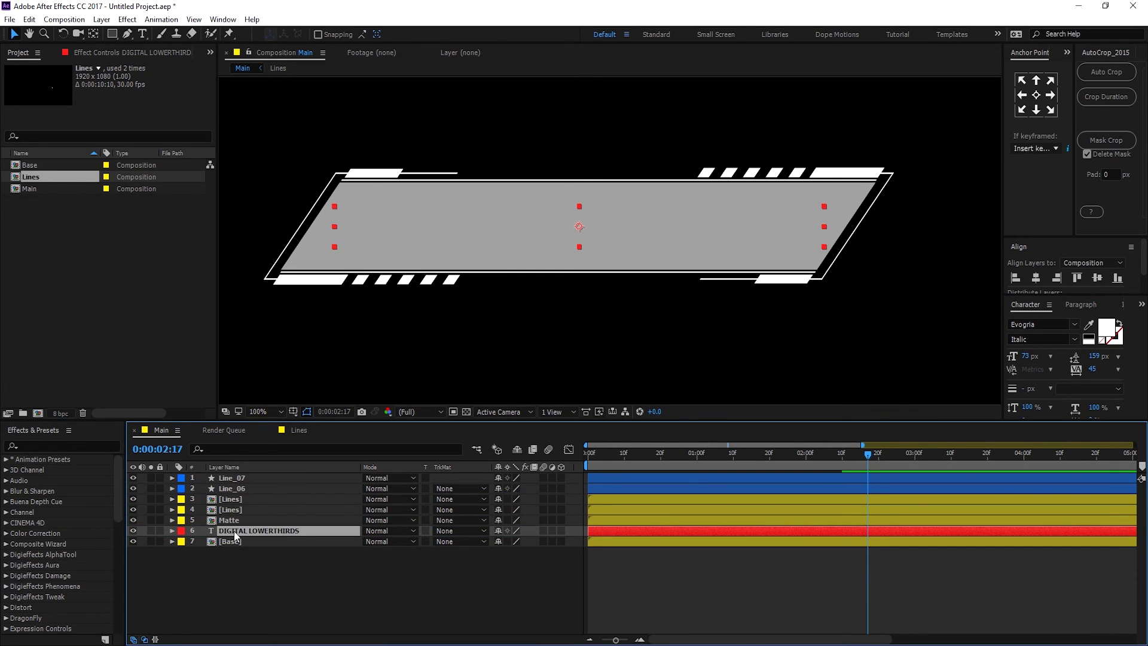
{"action": "left_click", "coordinate": [453, 532]}
{"action": "left_click", "coordinate": [492, 561]}
{"action": "left_click_drag", "start_coordinate": [787, 458], "coordinate": [875, 465]}
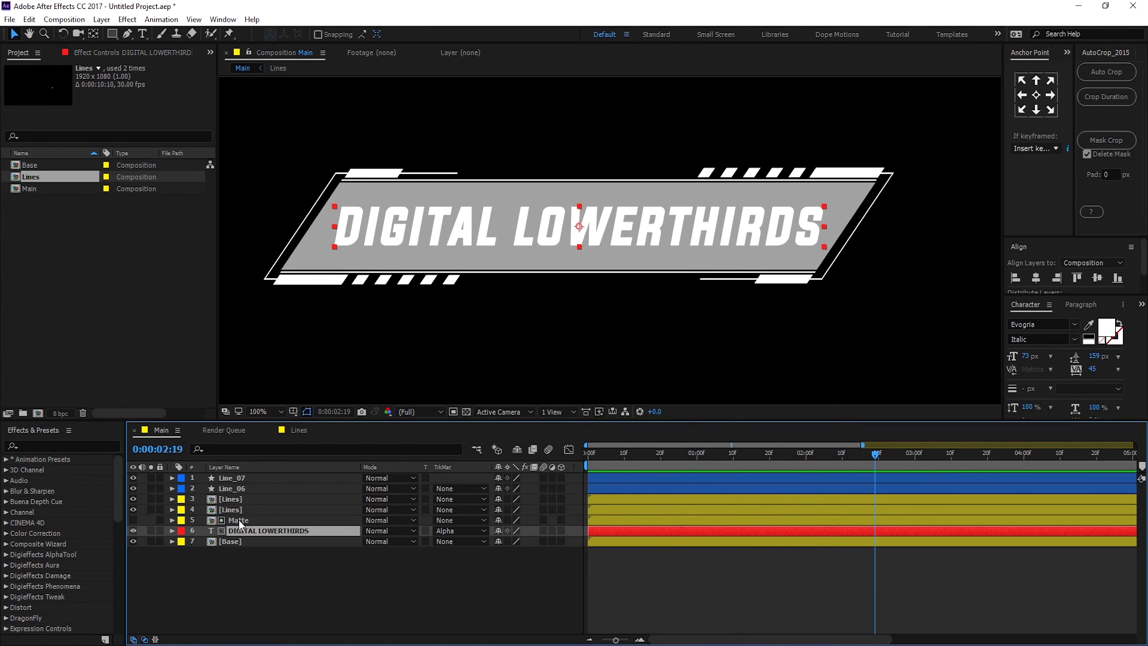
- Apply a Fill effect to the Base layer and set its color to white (FFFFFF)
{"action": "left_click", "coordinate": [232, 539]}
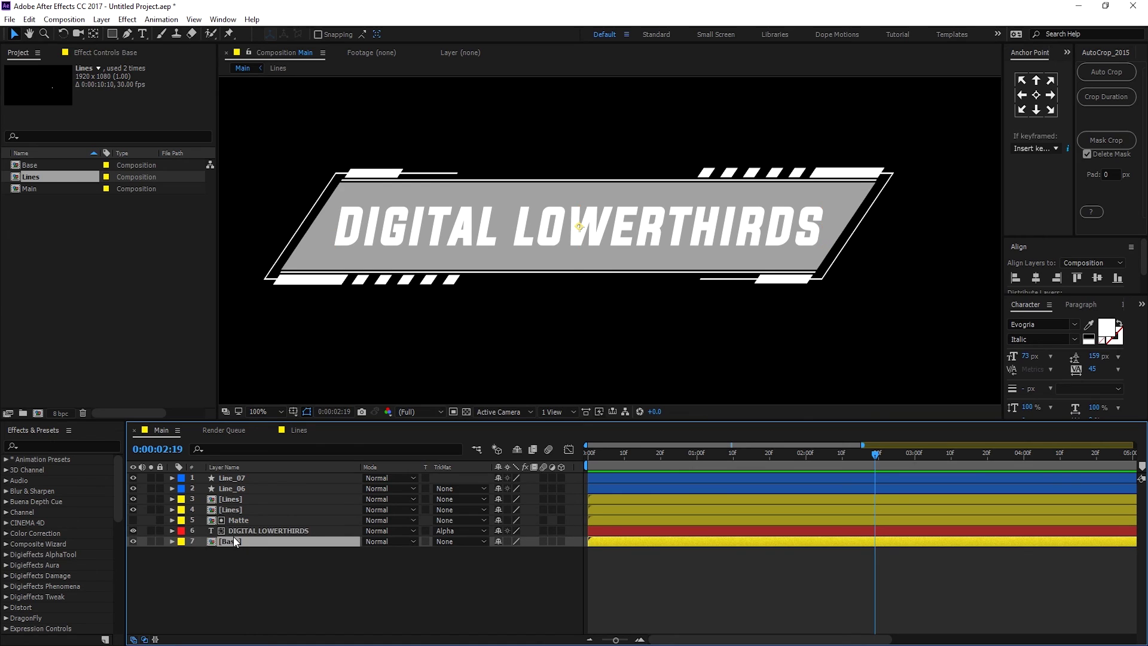
{"action": "key", "text": "ctrl+space"}
{"action": "key", "text": "1"}
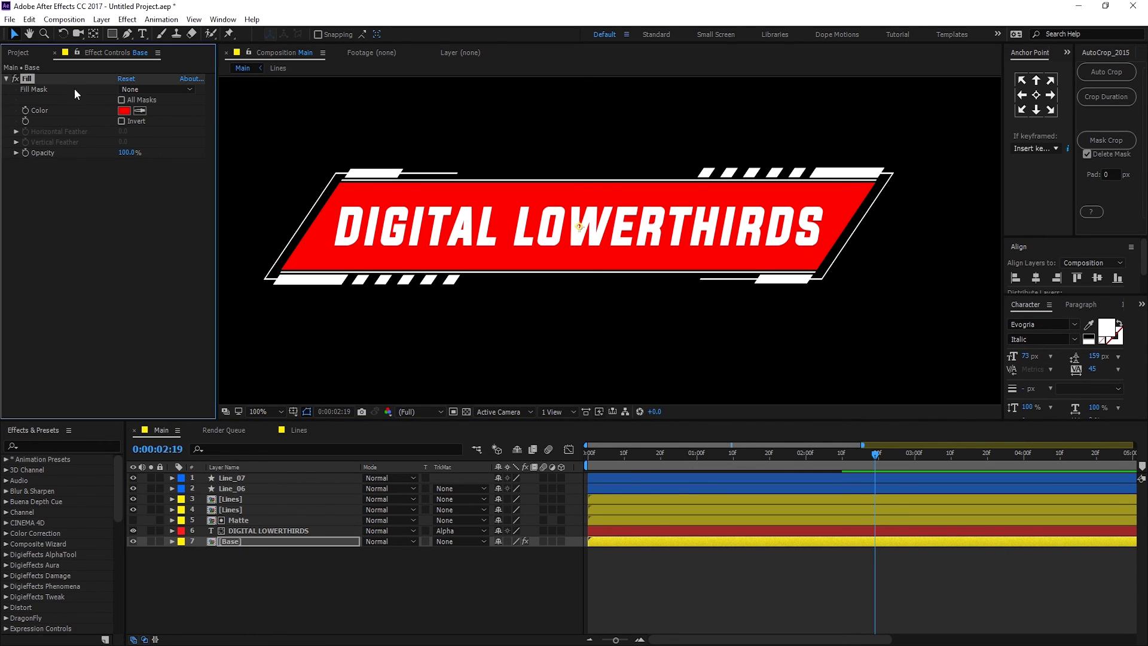
{"action": "left_click", "coordinate": [125, 112]}
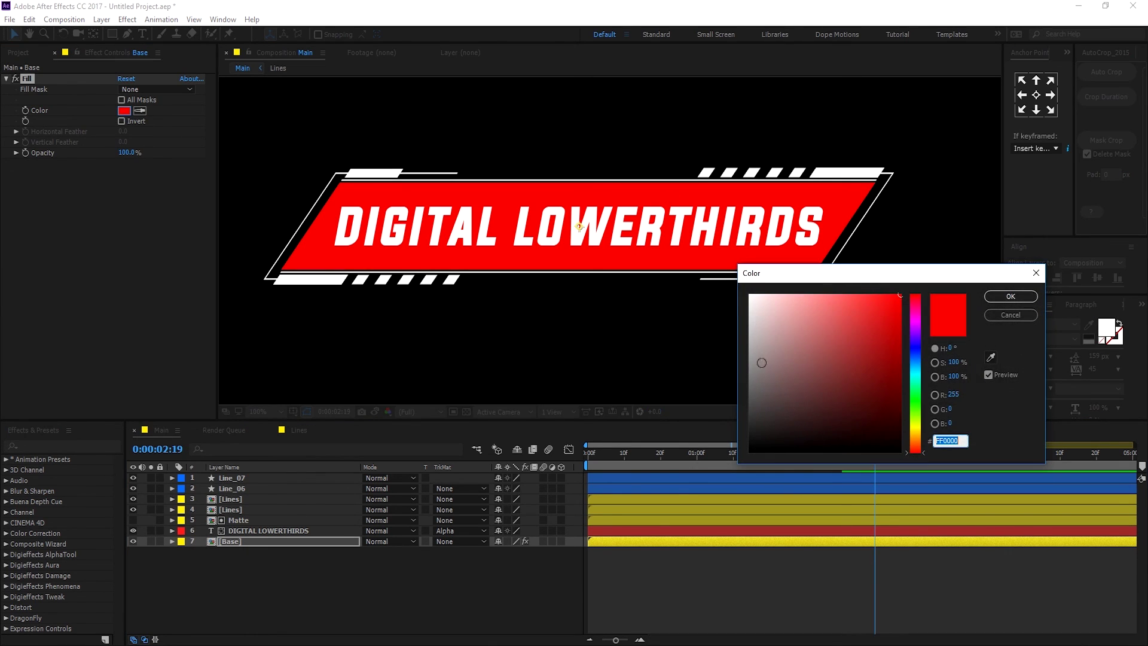
{"action": "mouse_move", "coordinate": [919, 363]}
{"action": "left_mouse_down"}
{"action": "mouse_move", "coordinate": [823, 305]}
{"action": "mouse_move", "coordinate": [846, 307]}
{"action": "left_mouse_up"}
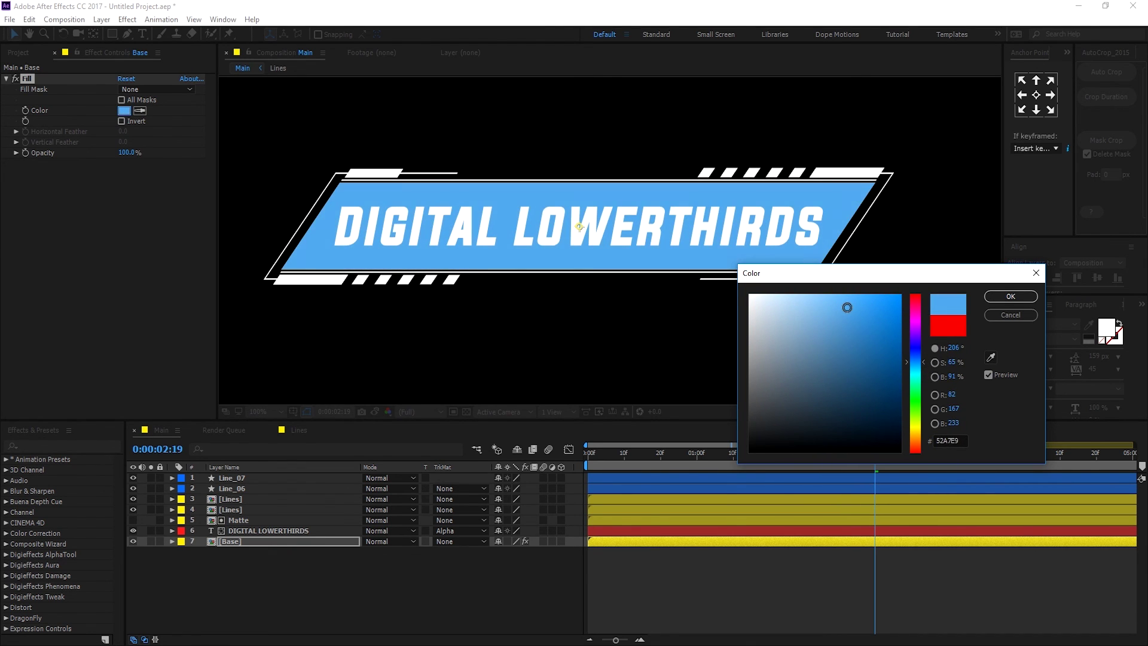
{"action": "left_click_drag", "start_coordinate": [916, 363], "coordinate": [915, 369]}
{"action": "left_click_drag", "start_coordinate": [837, 350], "coordinate": [612, 236]}
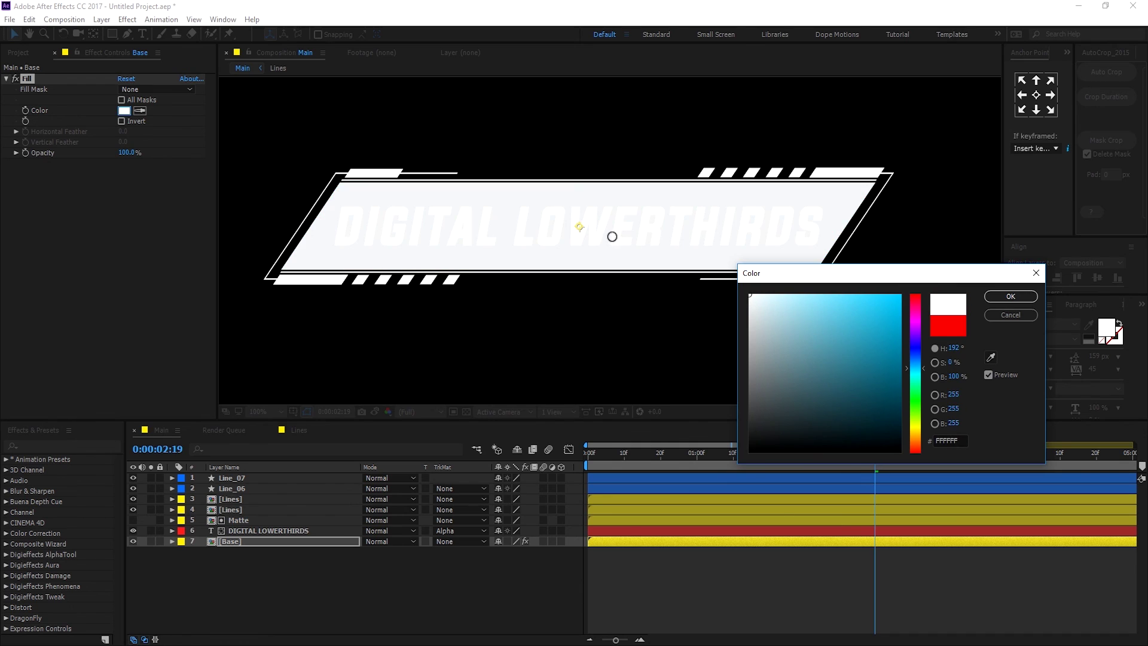
{"action": "left_click", "coordinate": [1011, 297]}
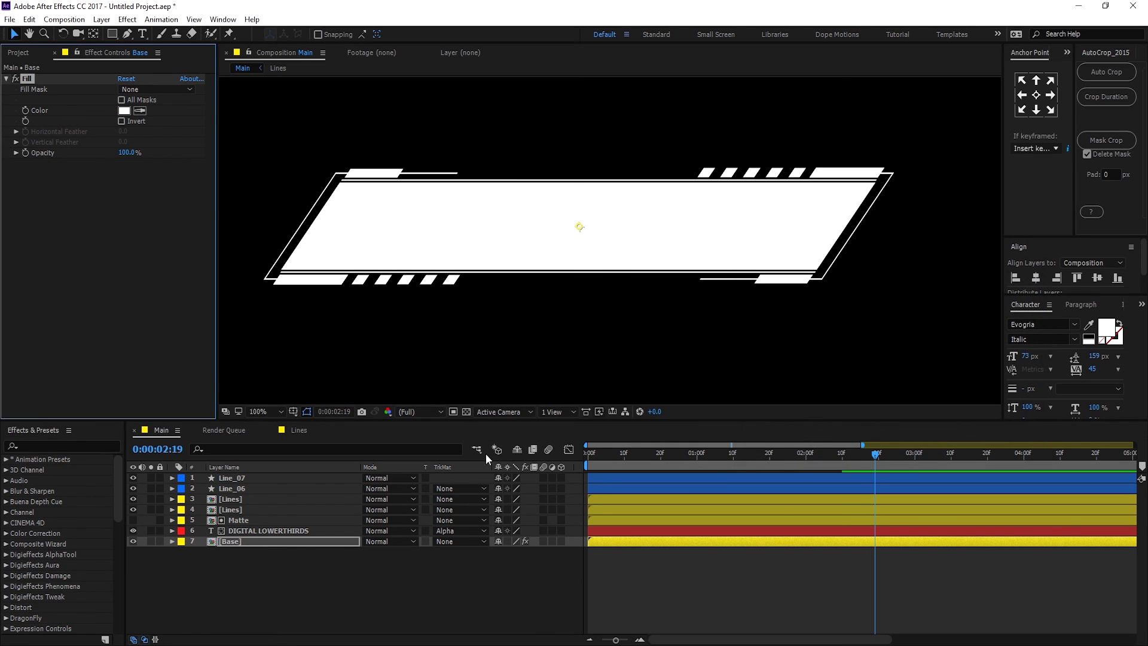
- Change the DIGITAL LOWERTHIRDS text color to dark grey (3F3F3F)
{"action": "left_click", "coordinate": [240, 529]}
{"action": "left_click", "coordinate": [1106, 333]}
{"action": "left_click", "coordinate": [750, 413]}
{"action": "left_click", "coordinate": [1011, 297]}
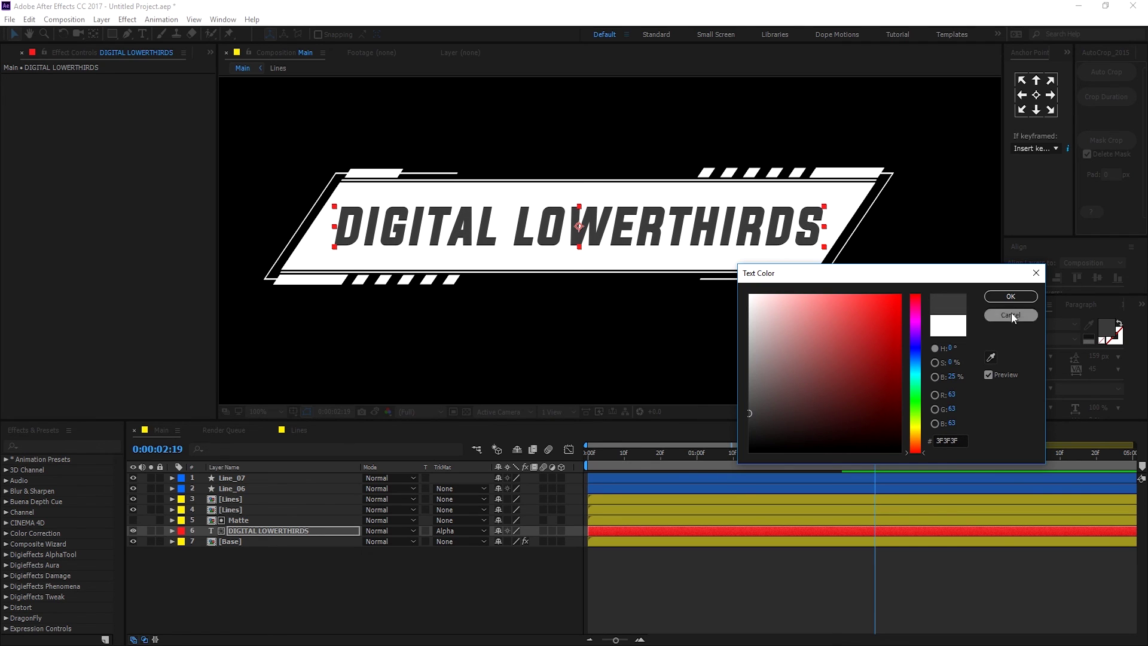
- End the work area at 0:00:02:28 and preview the lower third animation
{"action": "scroll", "coordinate": [476, 368], "scroll_direction": "down", "scroll_amount": 2}
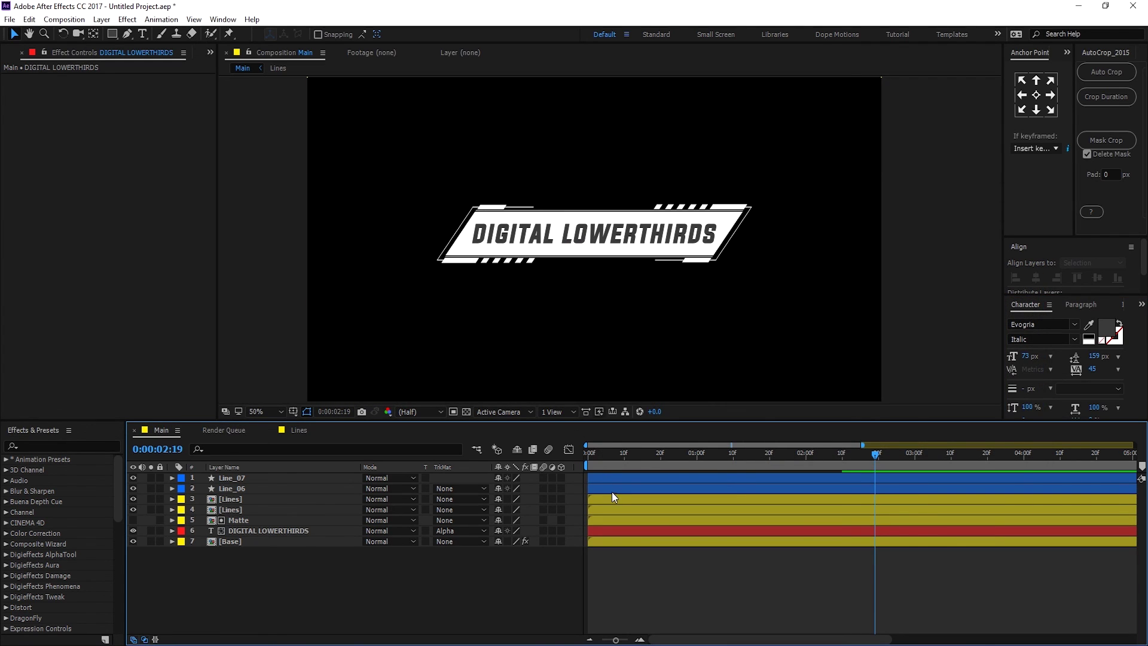
{"action": "left_click_drag", "start_coordinate": [589, 455], "coordinate": [909, 465]}
{"action": "key", "text": "n"}
{"action": "key", "text": "space"}
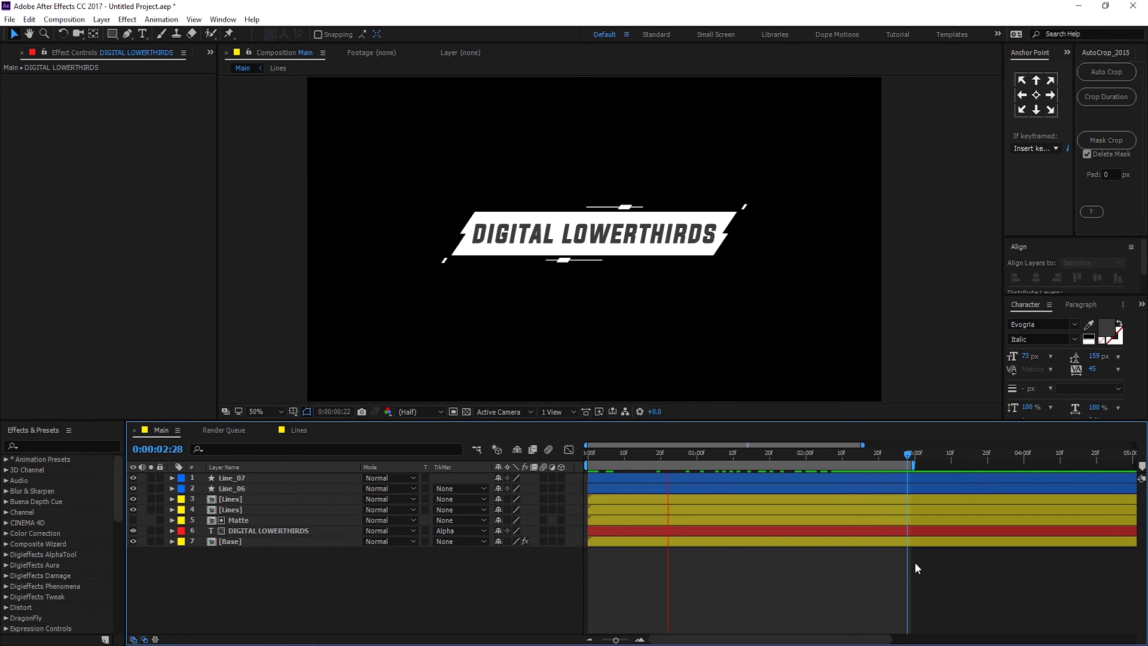